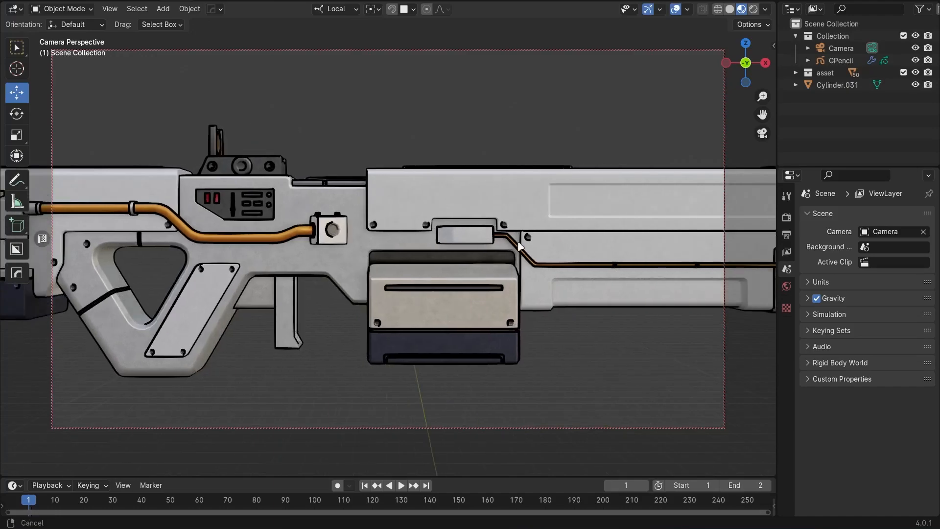
# Examine the finished, textured rifle from the grip to the muzzle and as a whole, in rendered shading.
pyautogui.keyDown('shift'); pyautogui.moveTo(430, 245); pyautogui.dragTo(147, 242, button='middle'); pyautogui.keyUp('shift')
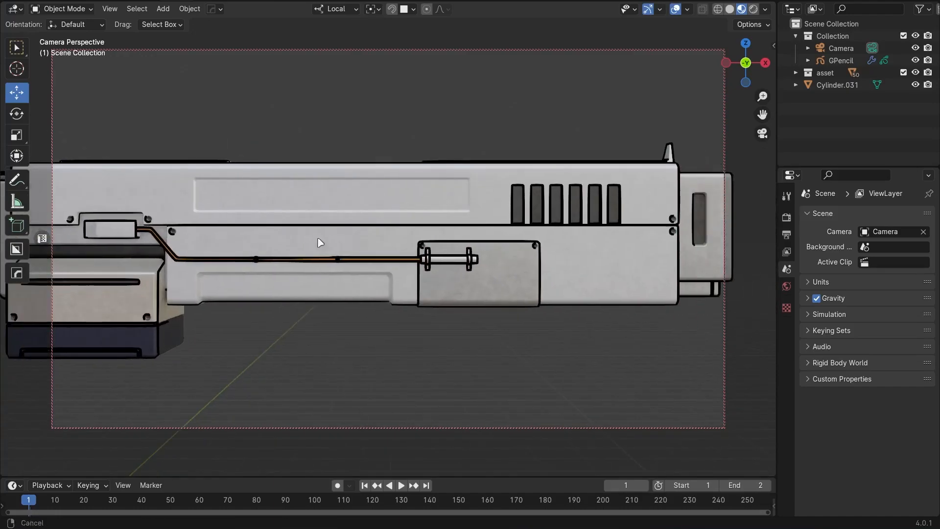
pyautogui.keyDown('shift'); pyautogui.moveTo(321, 244); pyautogui.dragTo(257, 244, button='middle'); pyautogui.keyUp('shift')
pyautogui.scroll(-1, 501, 243)
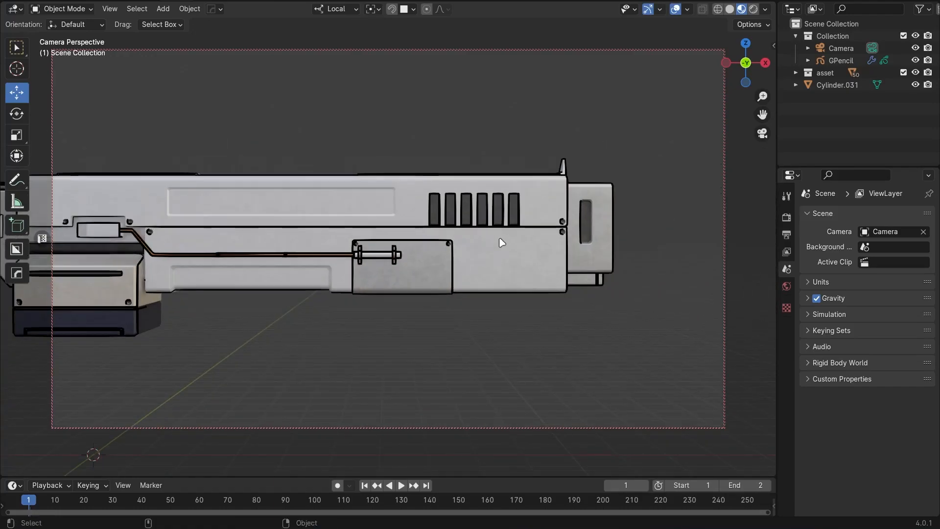
pyautogui.scroll(-2, 499, 238)
pyautogui.keyDown('alt'); pyautogui.moveTo(351, 272); pyautogui.dragTo(526, 259, button='middle'); pyautogui.keyUp('alt')
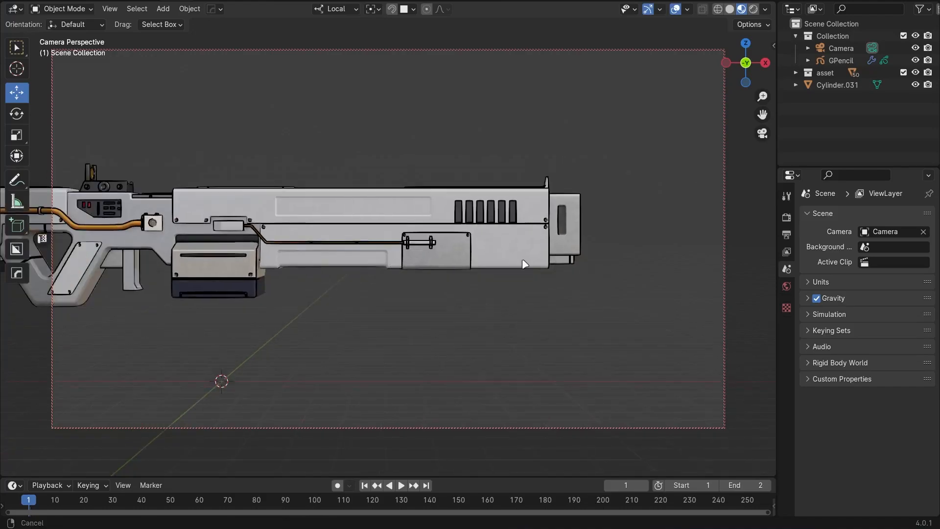
pyautogui.keyDown('alt'); pyautogui.moveTo(393, 264); pyautogui.dragTo(492, 263); pyautogui.keyUp('alt')
pyautogui.scroll(-1, 474, 262)
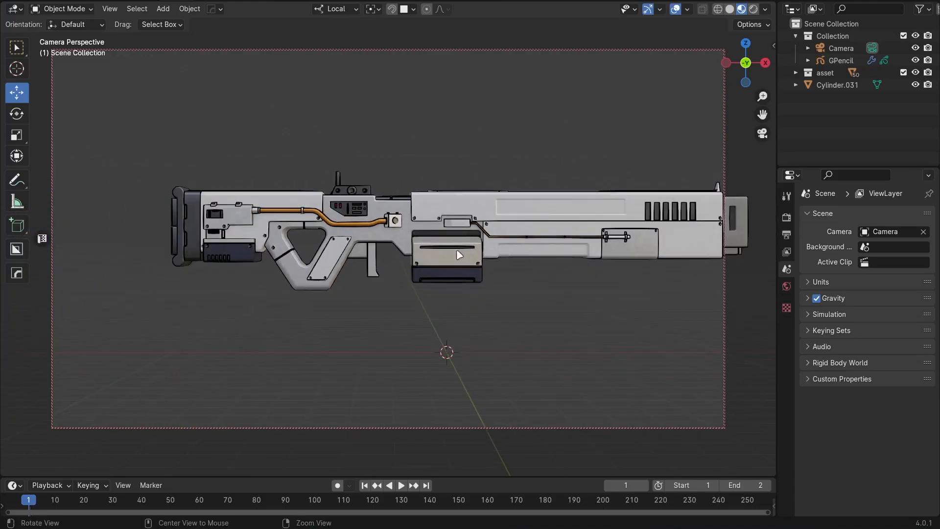
pyautogui.keyDown('alt'); pyautogui.moveTo(456, 250); pyautogui.dragTo(380, 249, button='middle'); pyautogui.keyUp('alt')
pyautogui.keyDown('alt'); pyautogui.moveTo(475, 253); pyautogui.dragTo(488, 257, button='middle'); pyautogui.keyUp('alt')
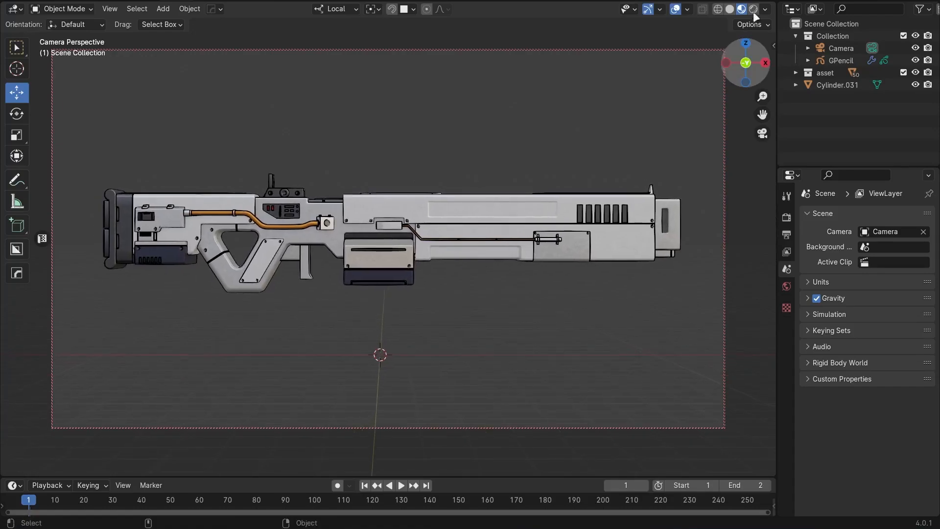
pyautogui.click(754, 10)
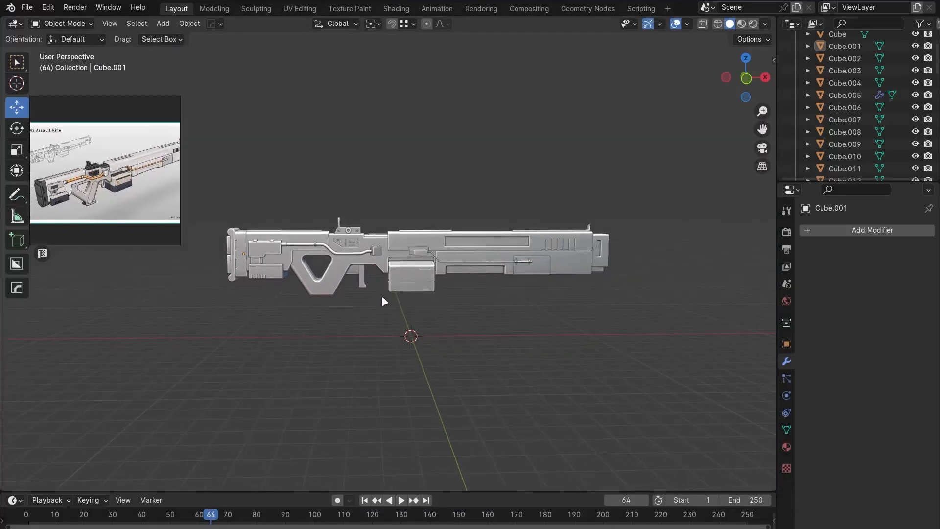
# Open the Shading workspace and create a new material on the butt pad at the rear of the rifle stock.
pyautogui.scroll(5, 338, 292)
pyautogui.moveTo(339, 292); pyautogui.dragTo(470, 289, button='middle')
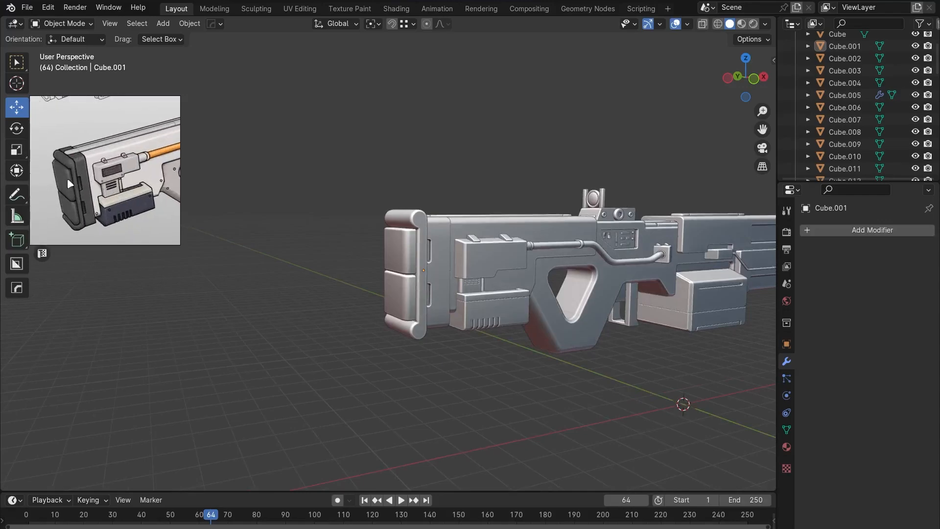
pyautogui.click(399, 9)
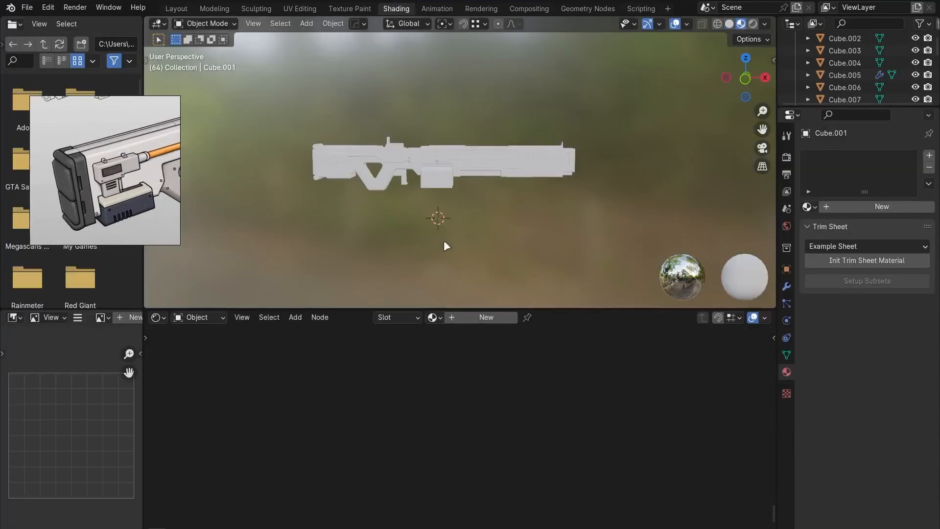
pyautogui.moveTo(351, 180)
pyautogui.mouseDown(button='middle')
pyautogui.moveTo(420, 178)
pyautogui.moveTo(405, 234)
pyautogui.moveTo(387, 152)
pyautogui.mouseUp(button='middle')
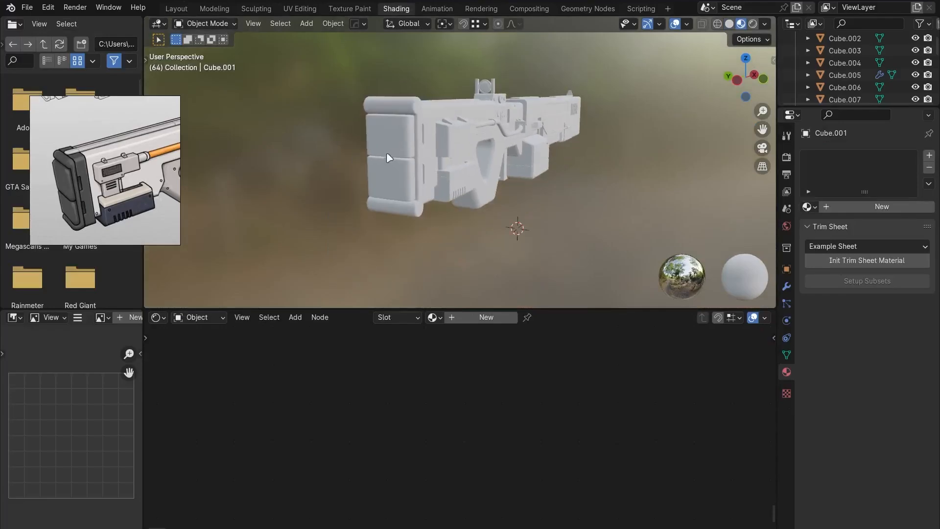
pyautogui.click(387, 150)
pyautogui.scroll(4, 410, 181)
pyautogui.click(484, 318)
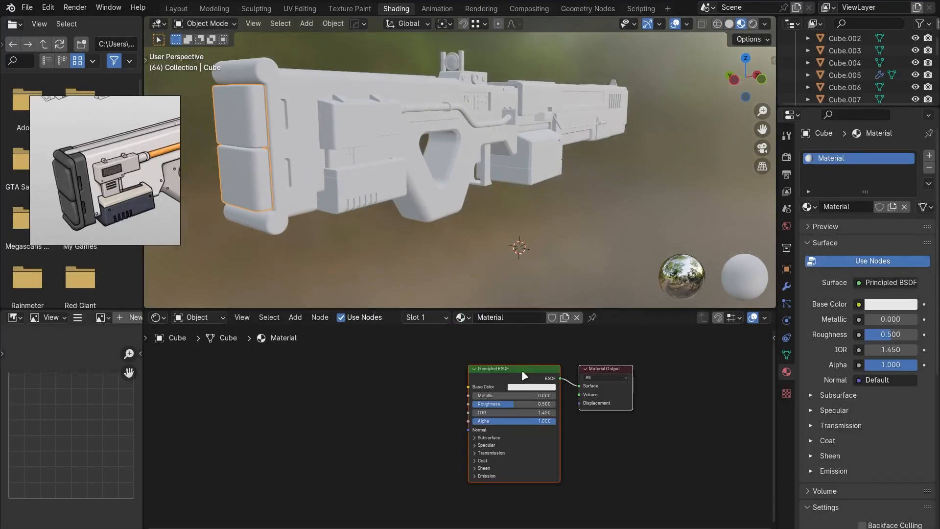
# Set the butt pad material's base color to dark grey with value 0.100 and its metallic to 1.000.
pyautogui.click(529, 387)
pyautogui.click(585, 308)
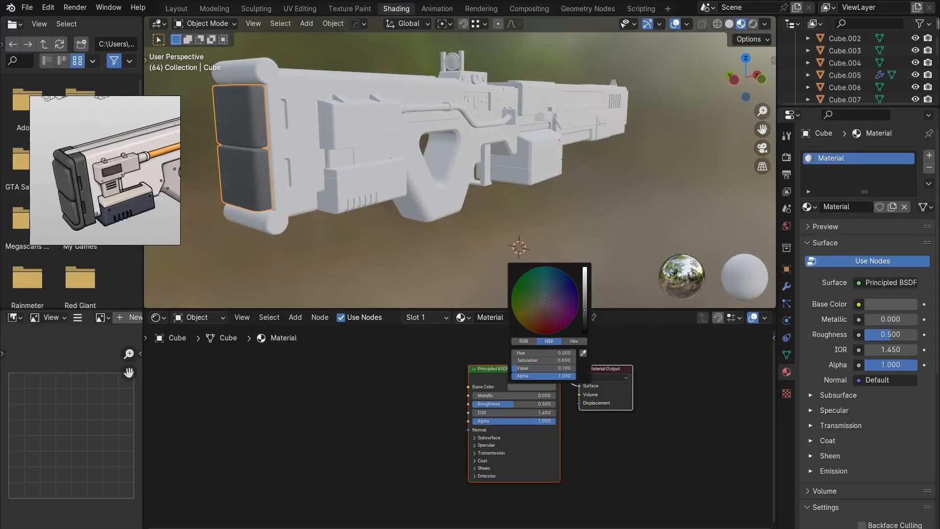
pyautogui.moveTo(493, 396); pyautogui.dragTo(578, 396)
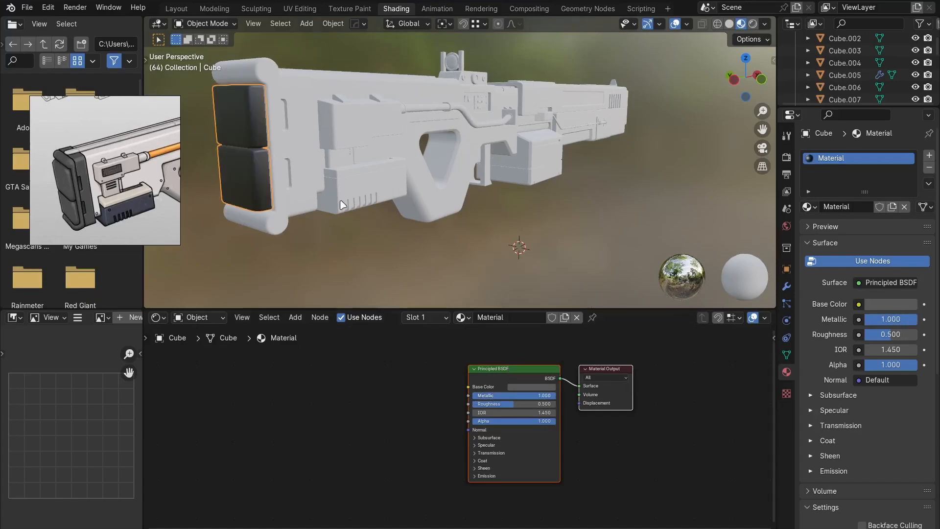
# Add a Noise Texture node to the butt pad's material, beside the Principled BSDF.
pyautogui.moveTo(343, 205); pyautogui.dragTo(389, 172, button='middle')
pyautogui.scroll(3, 423, 198)
pyautogui.hotkey('shift', 'a')
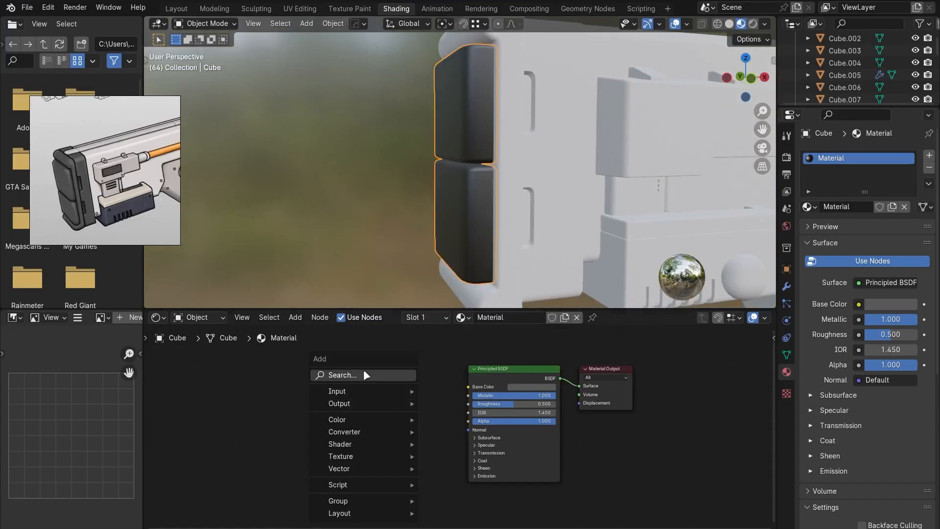
pyautogui.click(364, 370)
pyautogui.click(418, 393)
pyautogui.click(350, 380)
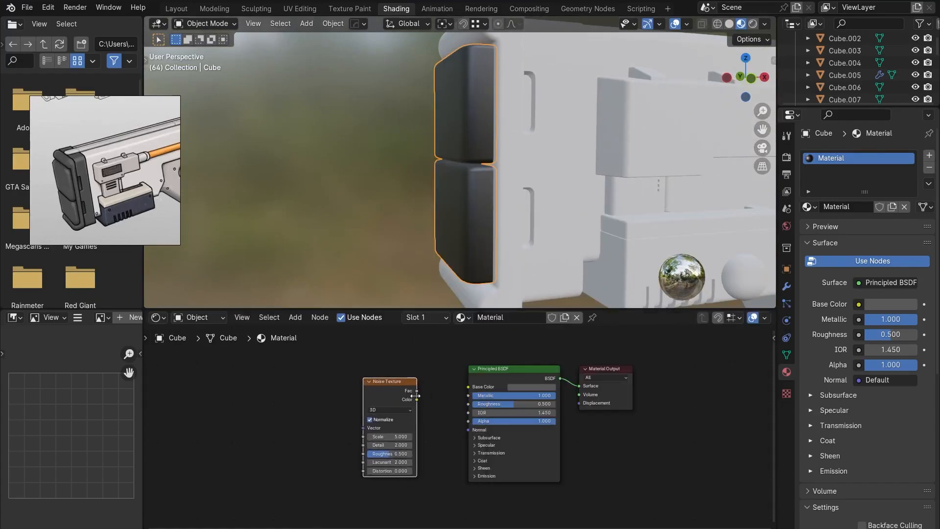
# Connect the noise Fac output to Roughness and drive the noise with Object coordinates through Texture Coordinate and Mapping nodes.
pyautogui.moveTo(416, 390); pyautogui.dragTo(468, 404)
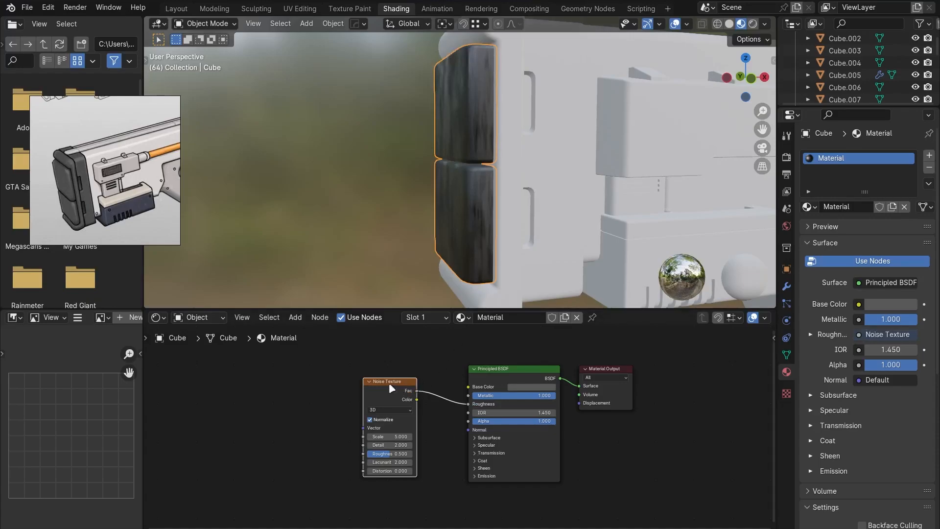
pyautogui.hotkey('ctrl', 't')
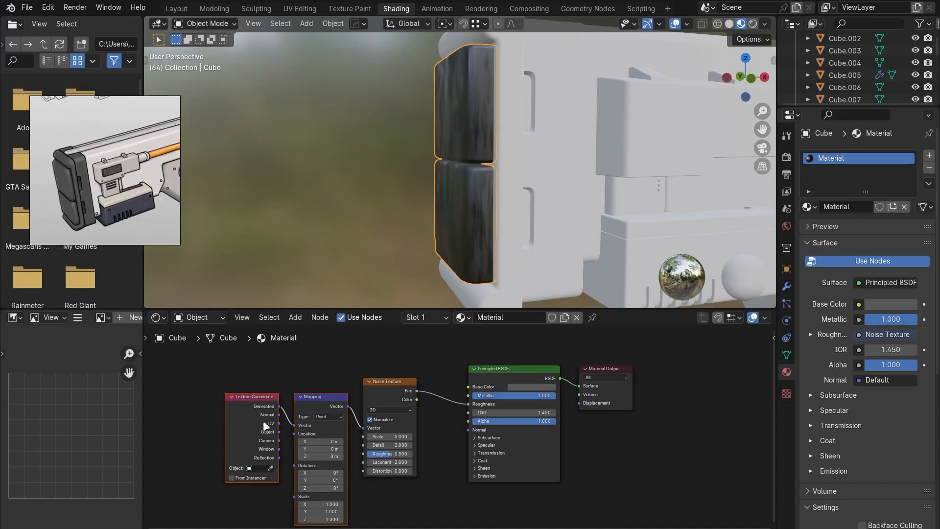
pyautogui.moveTo(266, 433); pyautogui.dragTo(267, 433)
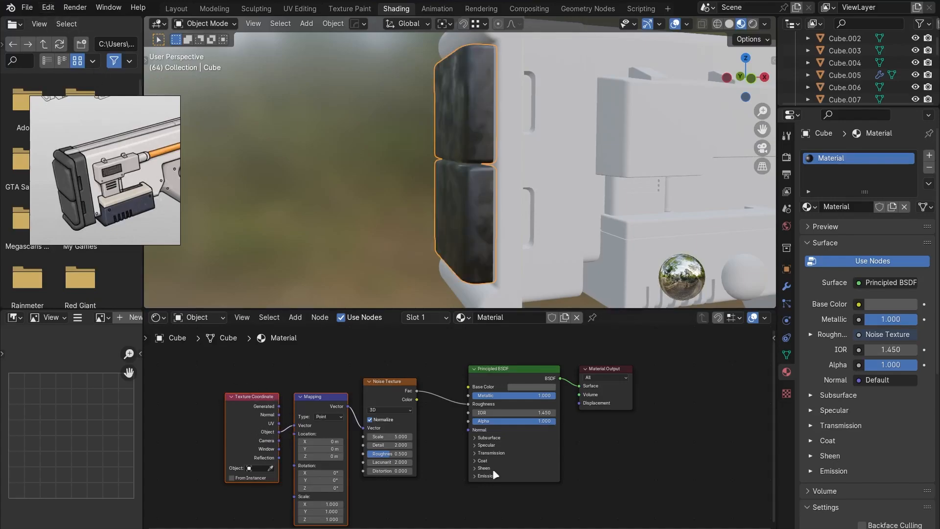
# Look up the Node Wrangler add-on in the preferences by searching the add-ons for "node".
pyautogui.click(48, 8)
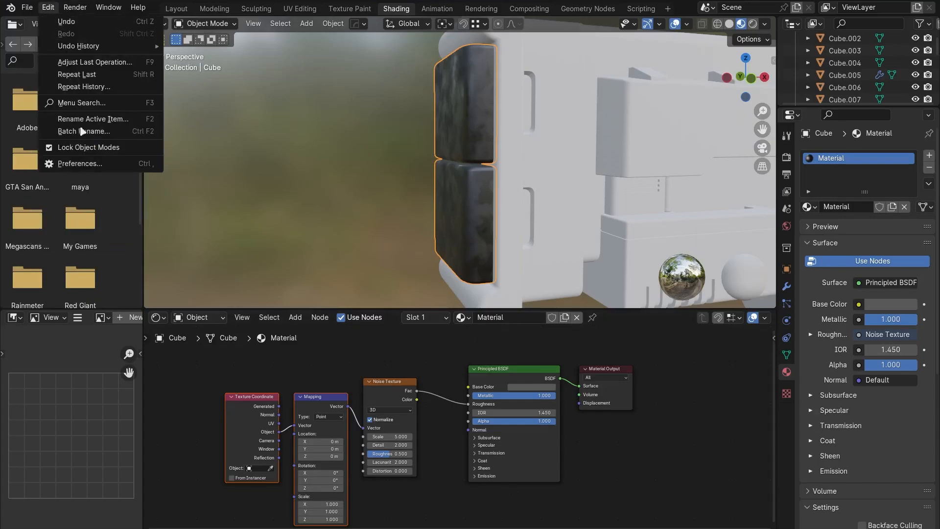
pyautogui.click(80, 165)
pyautogui.click(330, 32)
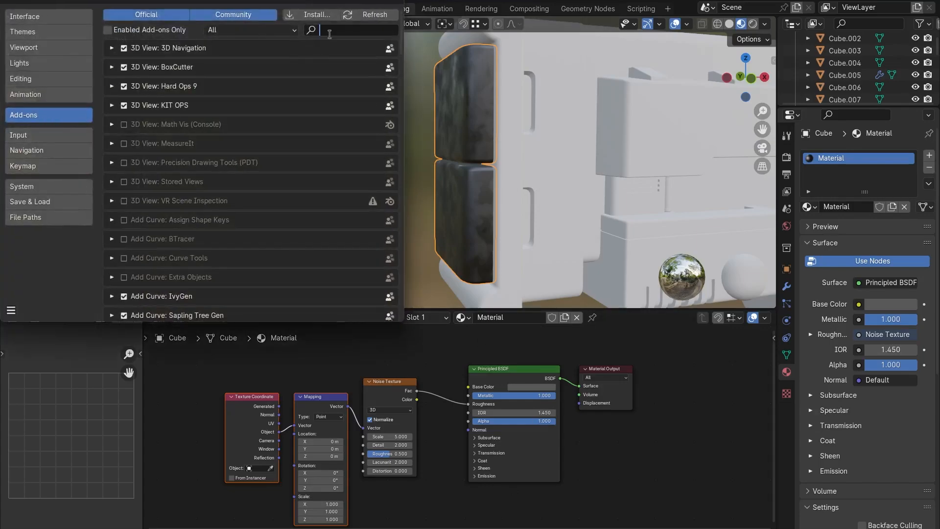
pyautogui.write('node')
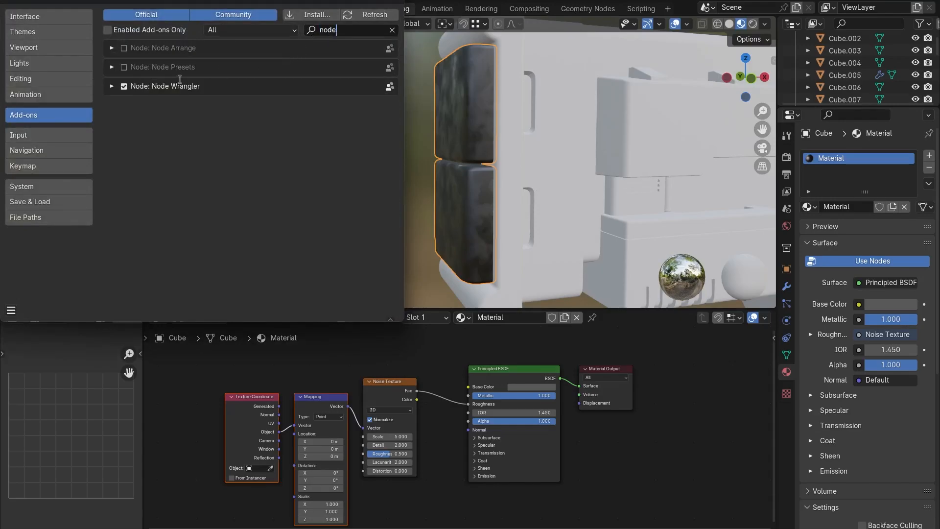
pyautogui.click(389, 6)
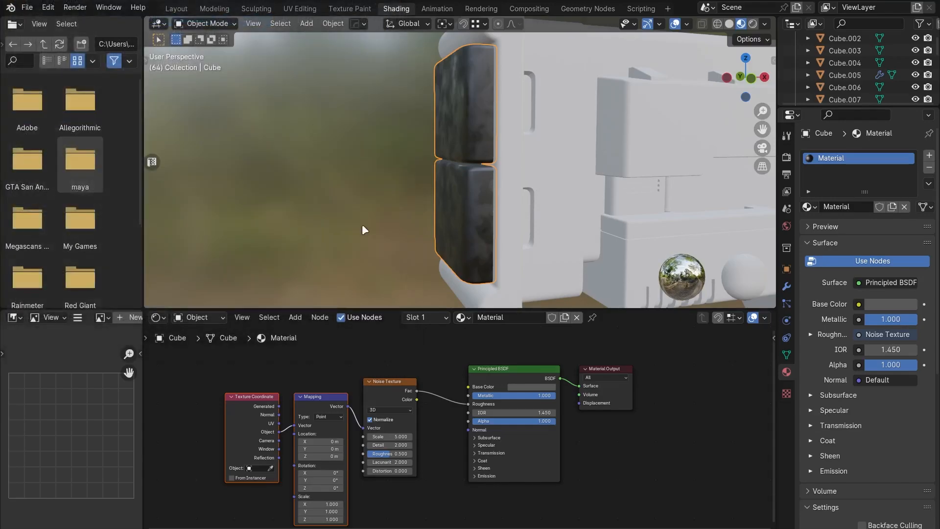
# Set the Noise Texture's detail to 15.000.
pyautogui.scroll(3, 481, 169)
pyautogui.scroll(2, 429, 430)
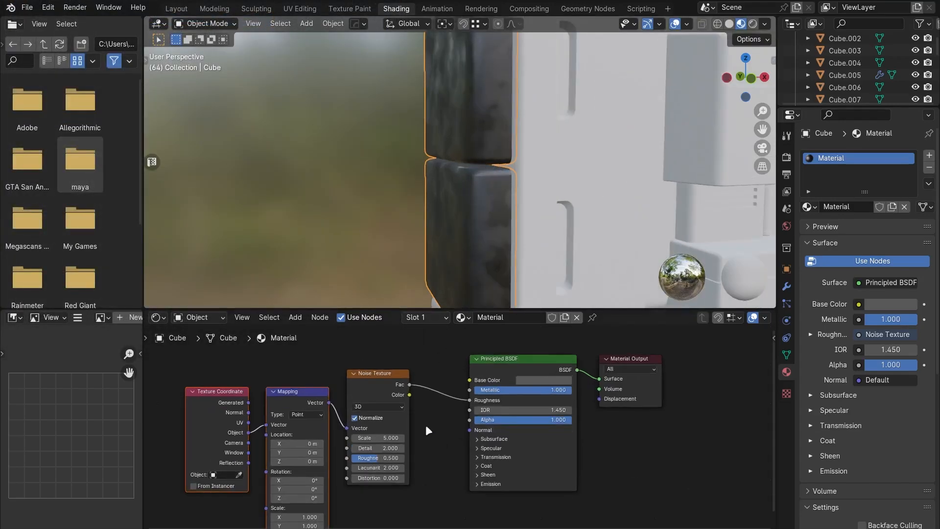
pyautogui.moveTo(374, 448); pyautogui.dragTo(399, 448)
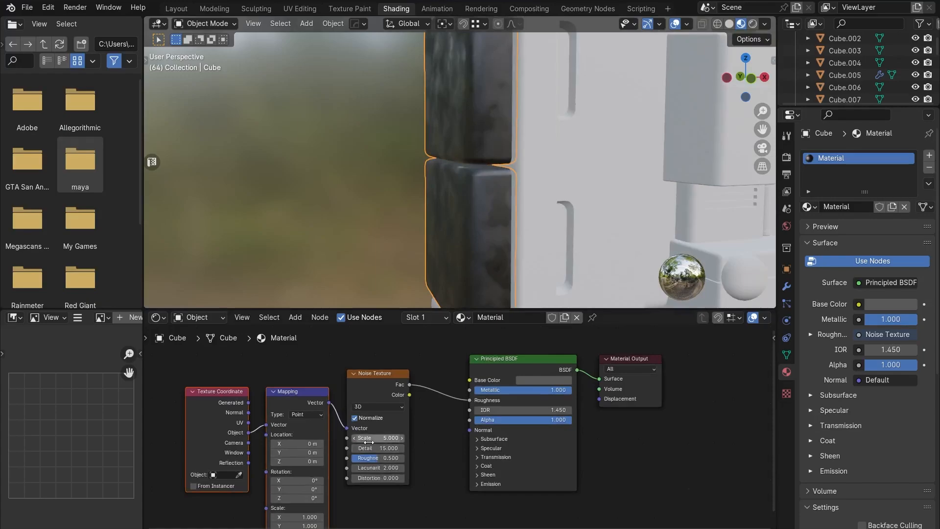
# Try a higher scale on the Noise Texture and undo the change.
pyautogui.moveTo(539, 224); pyautogui.dragTo(513, 239, button='middle')
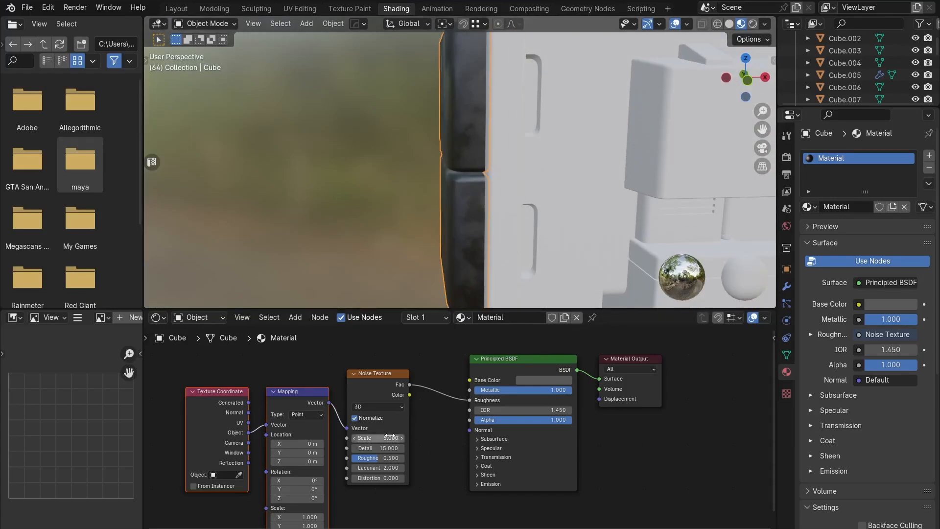
pyautogui.moveTo(392, 437); pyautogui.dragTo(453, 437)
pyautogui.hotkey('ctrl', 'z')
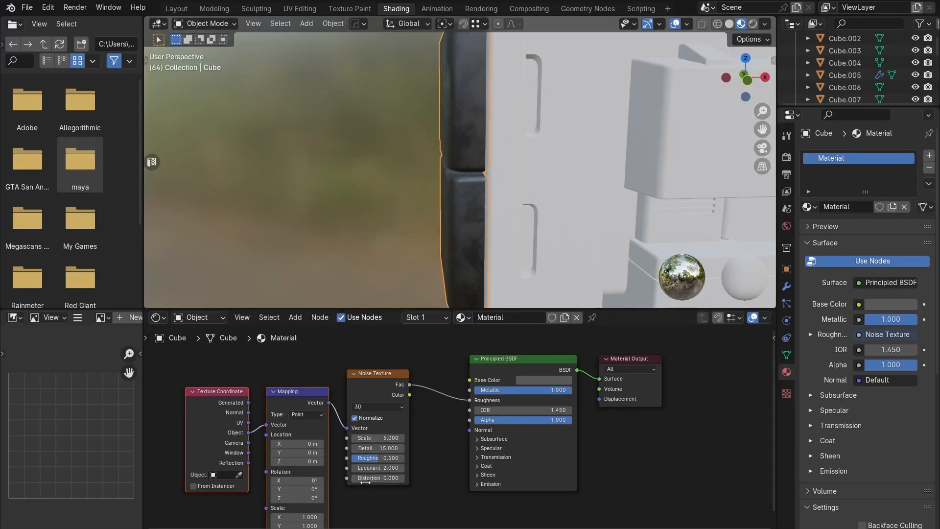
# Set the Mapping node's scale to 5 on the X, Y and Z axes.
pyautogui.moveTo(365, 484); pyautogui.dragTo(386, 427, button='middle')
pyautogui.doubleClick(333, 462)
pyautogui.write('5')
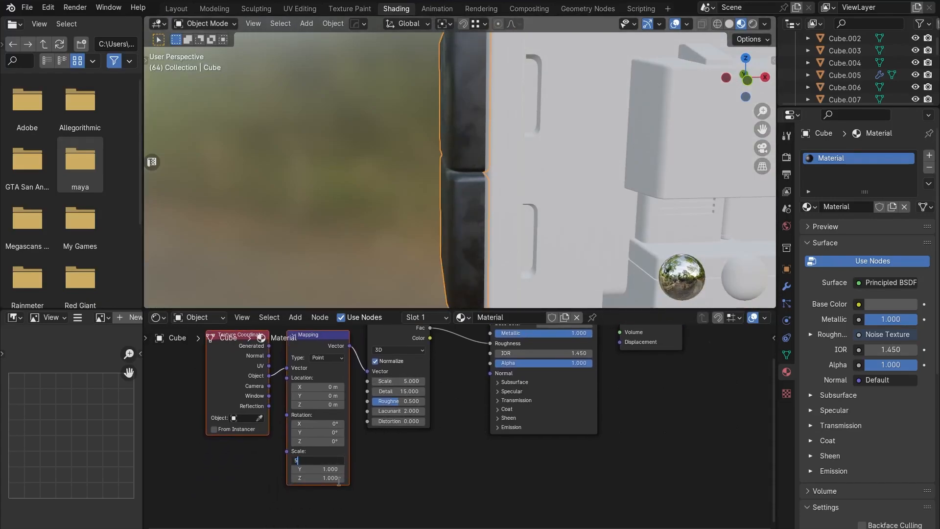
pyautogui.press('Return')
pyautogui.doubleClick(331, 468)
pyautogui.write('5')
pyautogui.press('Return')
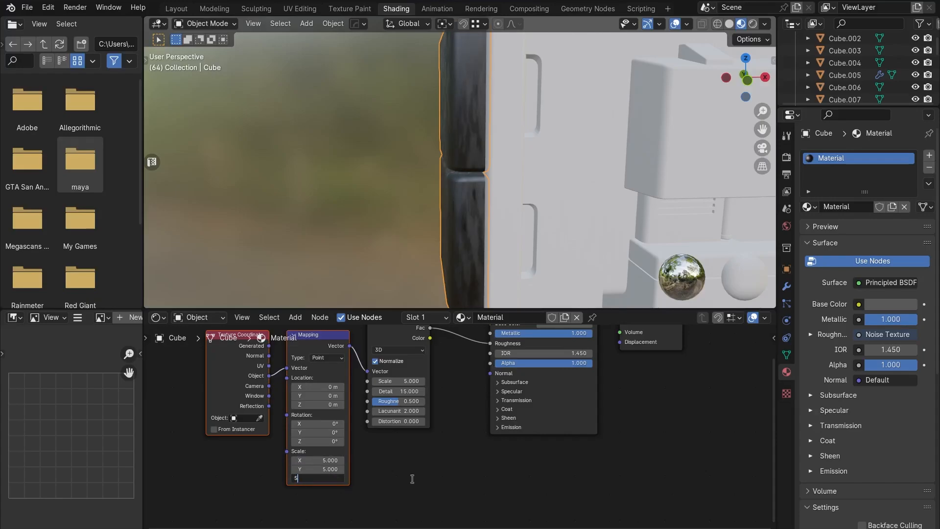
pyautogui.write('5')
pyautogui.press('Return')
# Raise the Noise Texture's roughness to 1.000 and inspect the butt pad's surface up close.
pyautogui.moveTo(443, 242); pyautogui.dragTo(524, 237, button='middle')
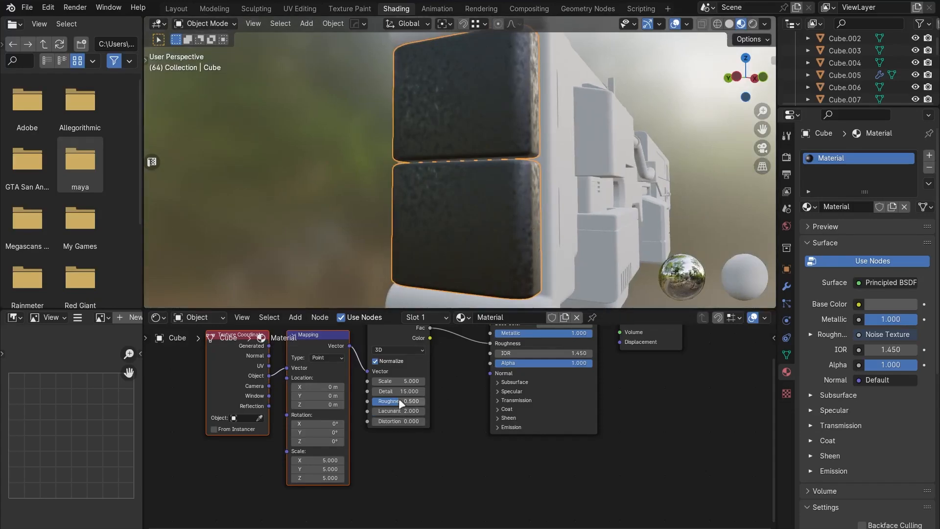
pyautogui.moveTo(399, 402); pyautogui.dragTo(427, 402)
pyautogui.moveTo(425, 229); pyautogui.dragTo(435, 123, button='middle')
pyautogui.scroll(3, 426, 172)
# Set the Mapping node's scale to 1 on the X, Y and Z axes.
pyautogui.click(327, 460)
pyautogui.write('1')
pyautogui.click(328, 470)
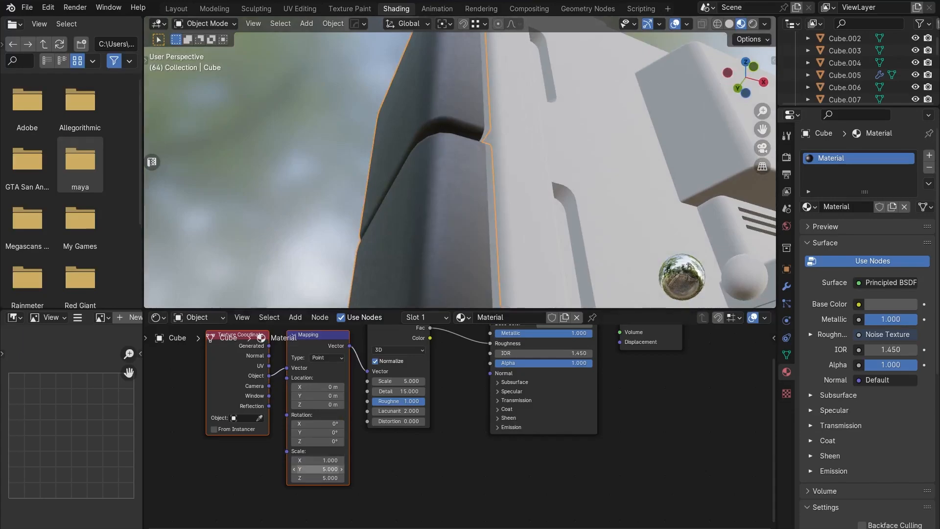
pyautogui.write('1')
pyautogui.click(327, 478)
pyautogui.write('1')
pyautogui.press('Return')
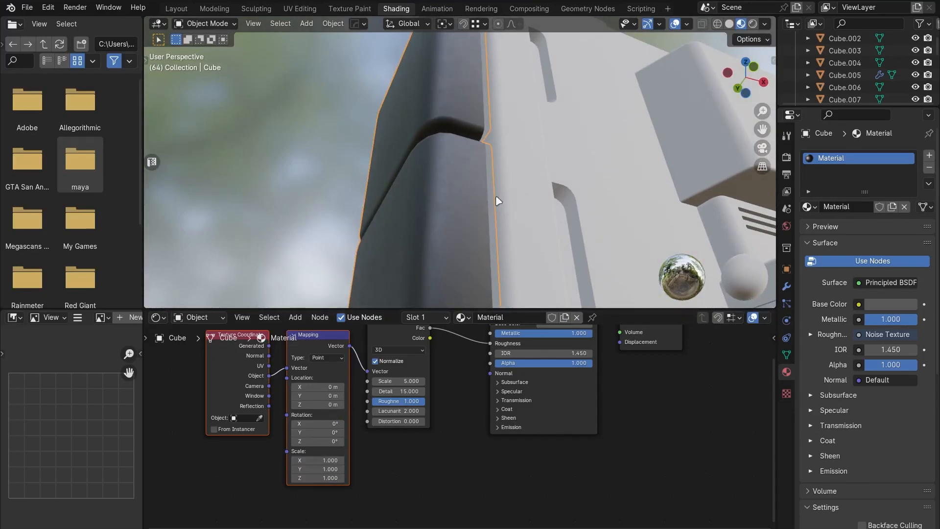
# Set the Noise Texture's scale to 2.100 while checking the pattern on the butt pad.
pyautogui.moveTo(496, 195); pyautogui.dragTo(507, 171, button='middle')
pyautogui.keyDown('shift'); pyautogui.moveTo(444, 104); pyautogui.dragTo(438, 158, button='middle'); pyautogui.keyUp('shift')
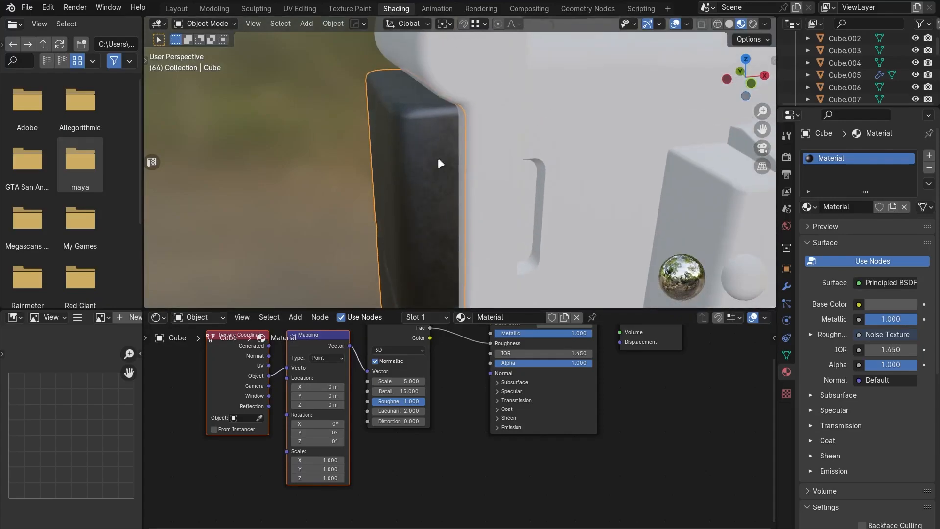
pyautogui.scroll(3, 438, 158)
pyautogui.moveTo(411, 381); pyautogui.dragTo(392, 381)
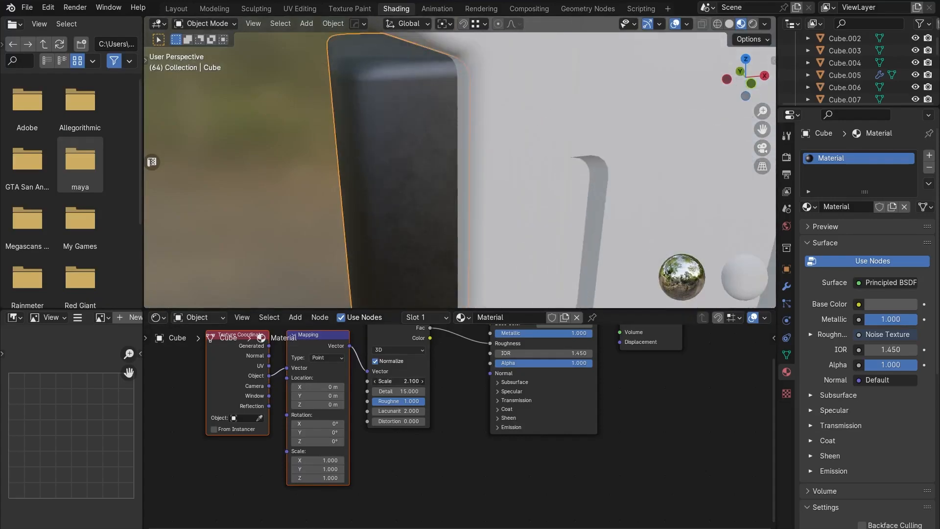
pyautogui.moveTo(442, 198); pyautogui.dragTo(411, 301, button='middle')
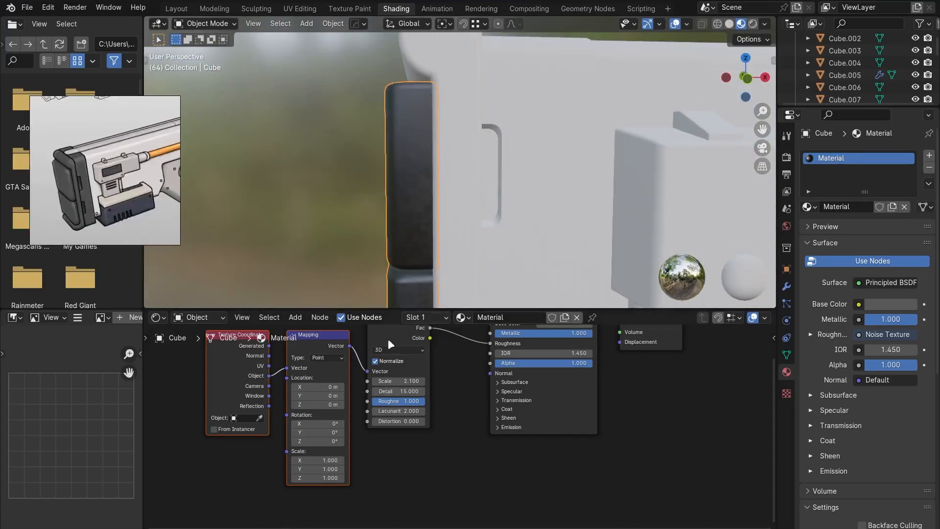
# Lighten the butt pad material's base color to a grey with value 0.152.
pyautogui.moveTo(604, 417); pyautogui.dragTo(536, 497, button='middle')
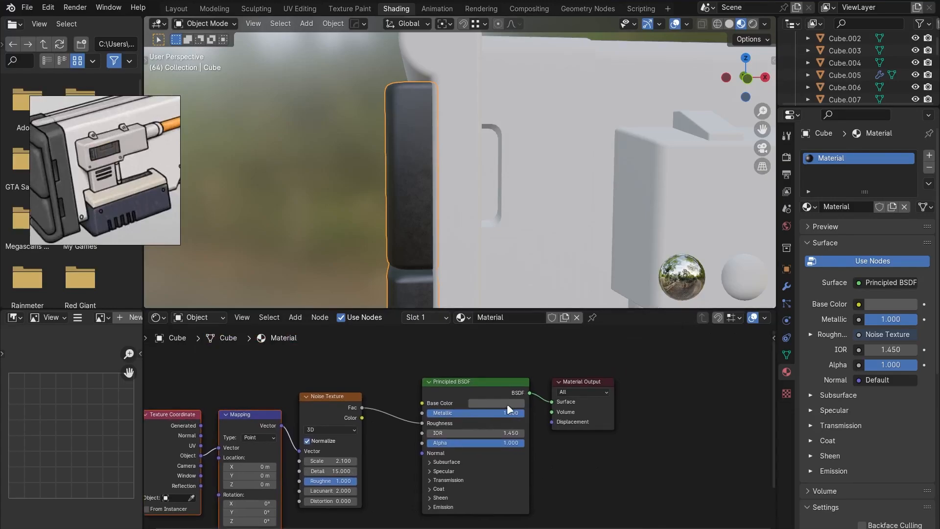
pyautogui.click(496, 403)
pyautogui.moveTo(559, 304); pyautogui.dragTo(558, 307)
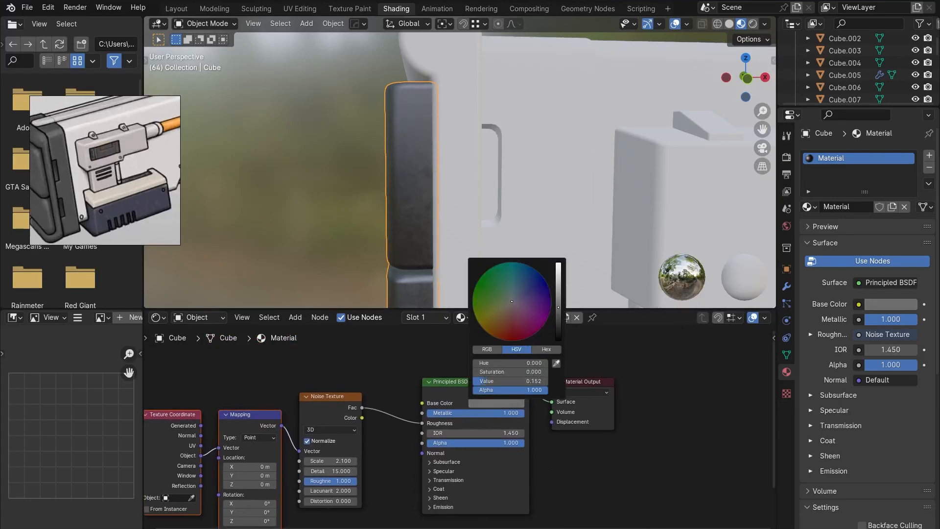
# Assign the butt pad's material to the rounded cylinder plate joined to the back of the stock.
pyautogui.click(685, 418)
pyautogui.moveTo(451, 216); pyautogui.dragTo(403, 268, button='middle')
pyautogui.scroll(-8, 490, 211)
pyautogui.click(403, 265)
pyautogui.scroll(5, 445, 223)
pyautogui.keyDown('shift'); pyautogui.moveTo(434, 205); pyautogui.dragTo(396, 225, button='middle'); pyautogui.keyUp('shift')
pyautogui.moveTo(402, 174); pyautogui.dragTo(410, 196, button='middle')
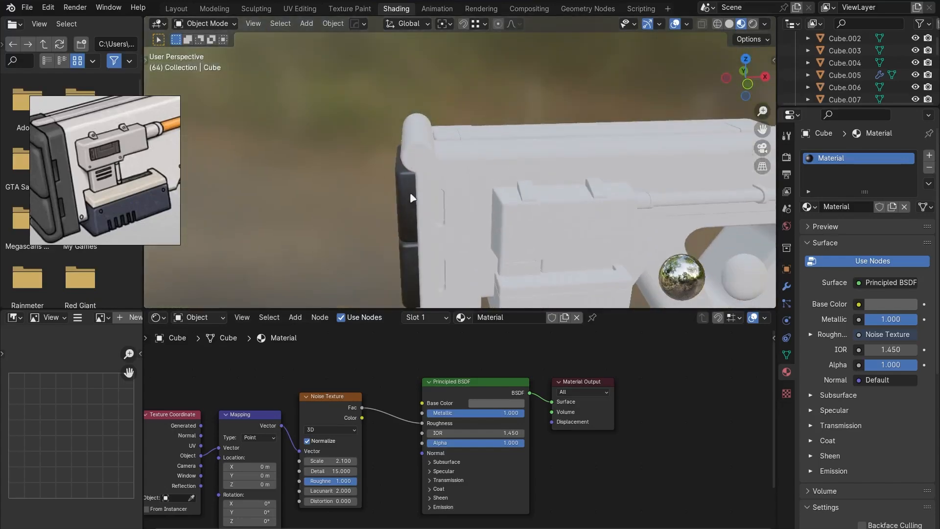
pyautogui.click(415, 167)
pyautogui.click(433, 317)
pyautogui.click(460, 336)
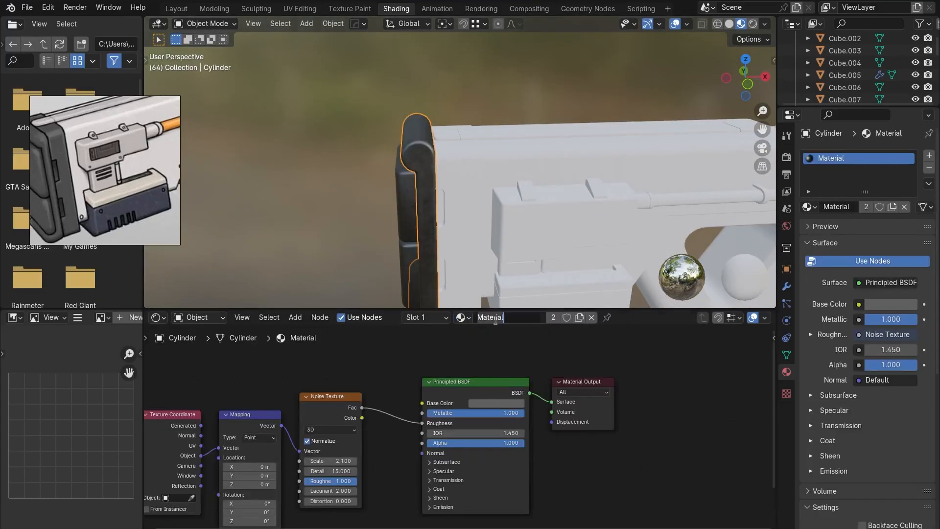
# Rename the shared material as black and assign it to the stock's rear block beside the rounded plate.
pyautogui.write('black')
pyautogui.press('Return')
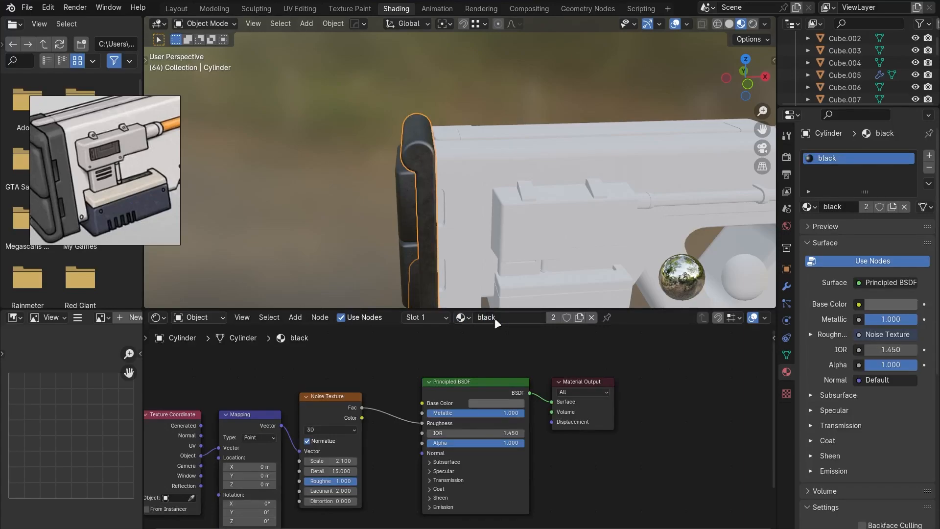
pyautogui.click(472, 223)
pyautogui.click(433, 317)
pyautogui.click(432, 279)
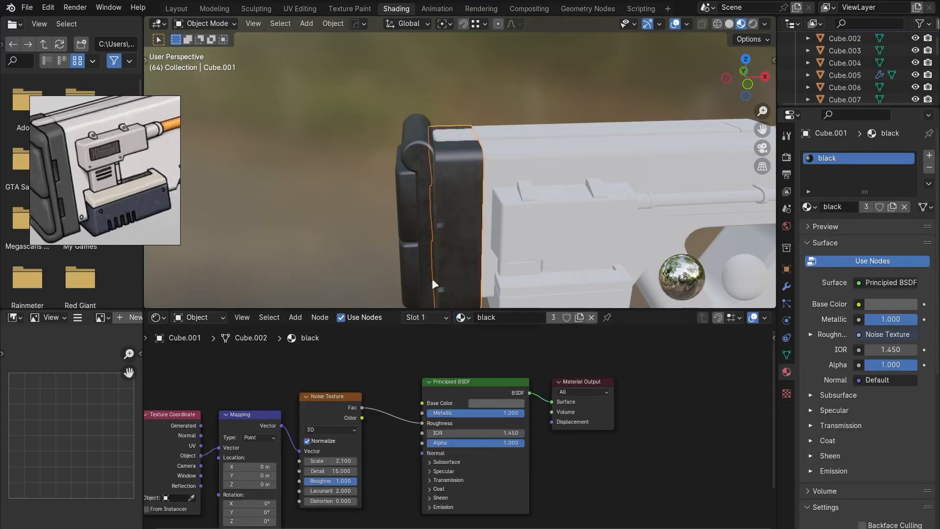
pyautogui.moveTo(461, 222); pyautogui.dragTo(380, 201, button='middle')
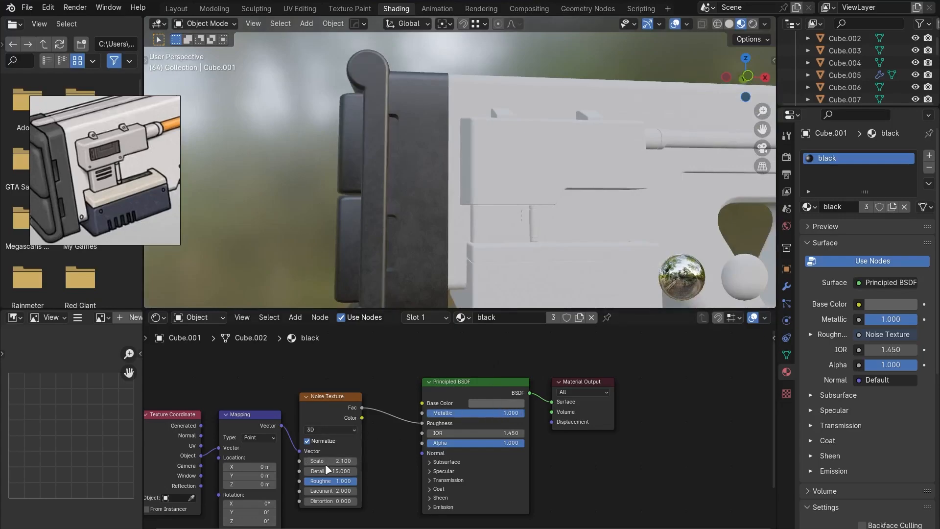
# Try lowering the black material's metallic value to 0.869 and undo it.
pyautogui.moveTo(490, 413); pyautogui.dragTo(480, 413)
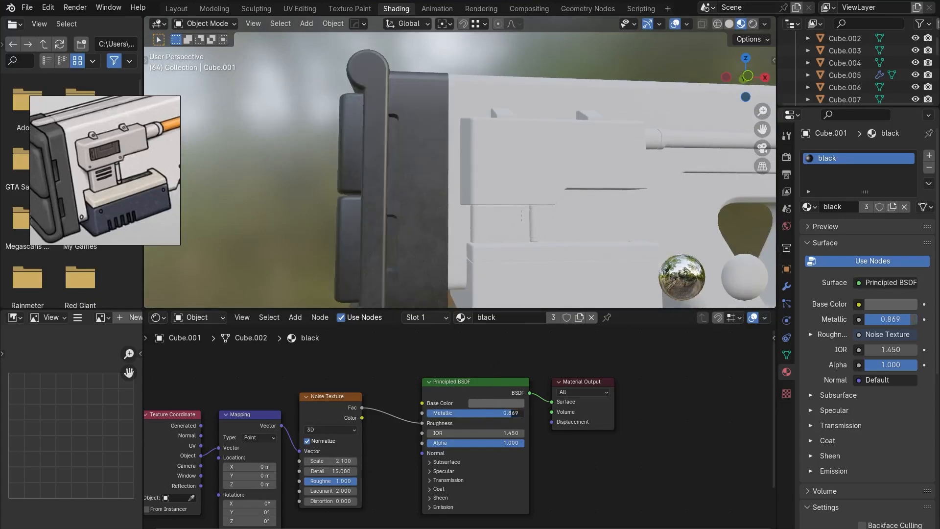
pyautogui.moveTo(447, 224); pyautogui.dragTo(415, 240, button='middle')
pyautogui.scroll(3, 439, 175)
pyautogui.hotkey('ctrl', 'z')
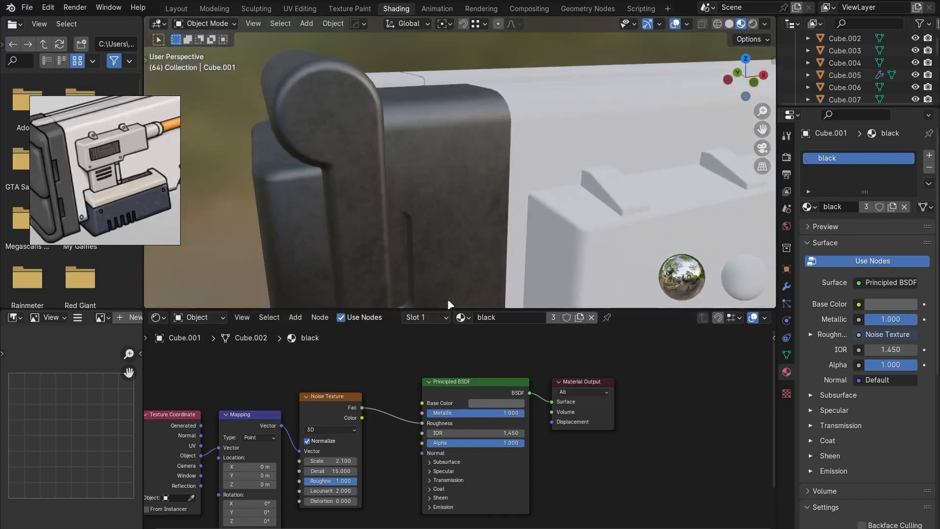
# Set the Noise Texture's scale to 5 in the black material.
pyautogui.doubleClick(341, 460)
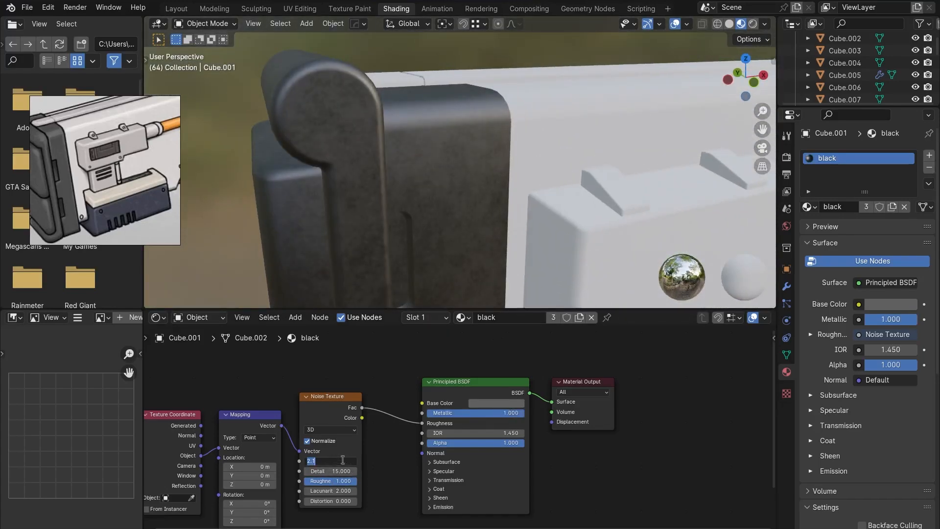
pyautogui.write('5')
pyautogui.press('Return')
# Create a new material named white on the large main stock body.
pyautogui.moveTo(426, 273); pyautogui.dragTo(422, 204, button='middle')
pyautogui.click(415, 116)
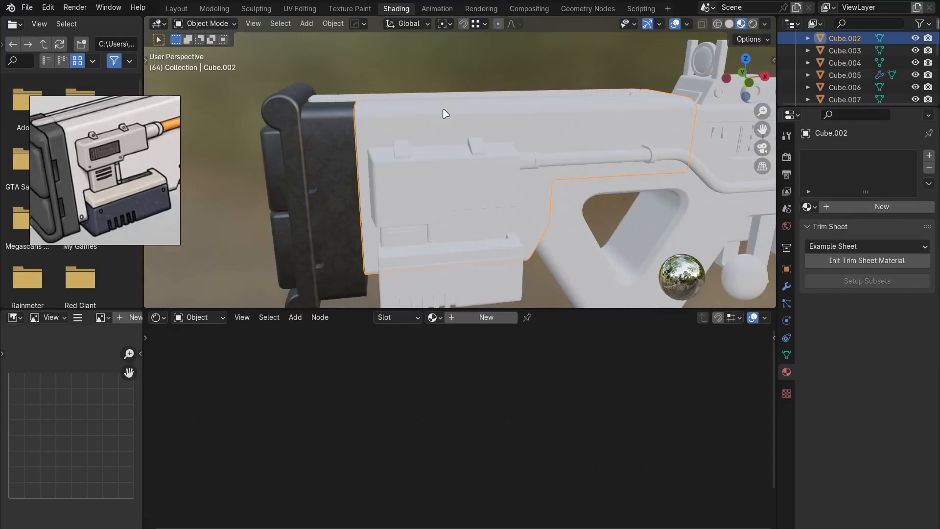
pyautogui.click(449, 319)
pyautogui.click(501, 318)
pyautogui.write('whi')
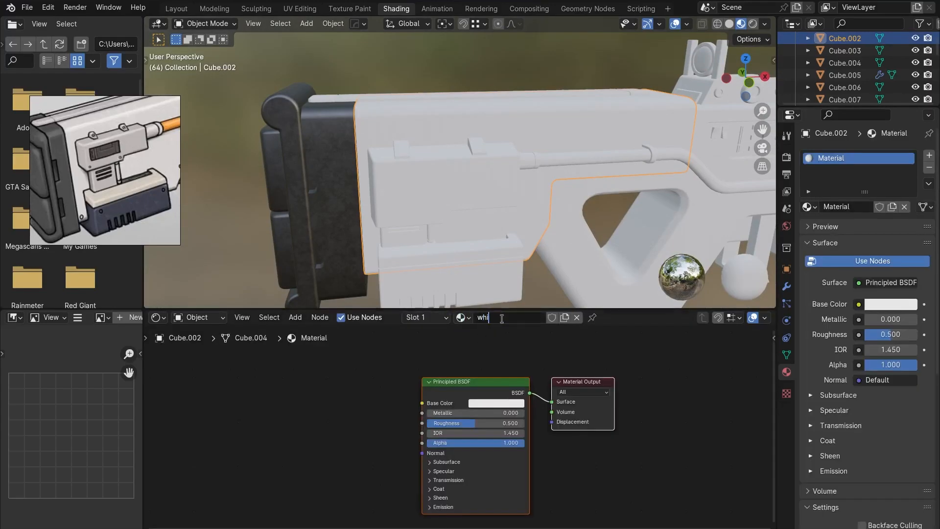
pyautogui.write('te')
pyautogui.press('Return')
# Copy the Texture Coordinate, Mapping and Noise Texture nodes from the black material into the stock body's white material.
pyautogui.click(322, 124)
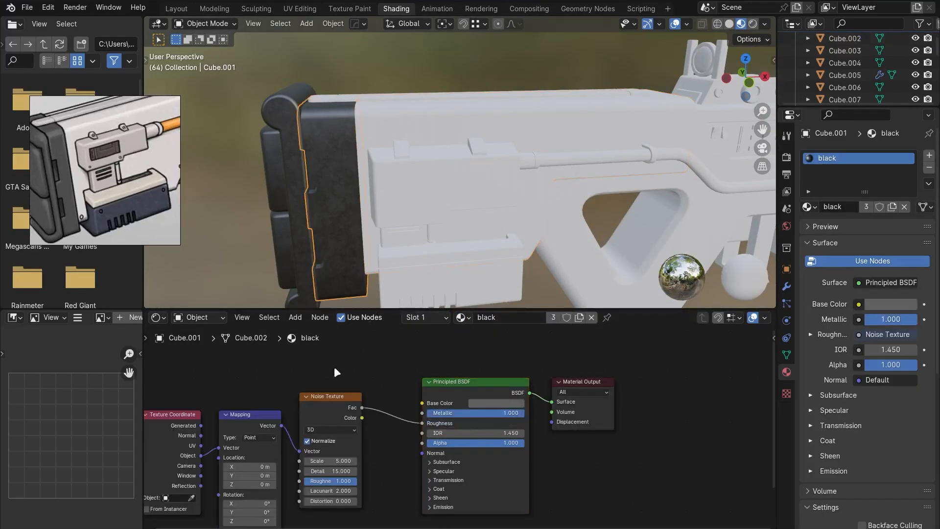
pyautogui.scroll(-2, 294, 387)
pyautogui.moveTo(202, 382); pyautogui.dragTo(368, 496)
pyautogui.rightClick(361, 414)
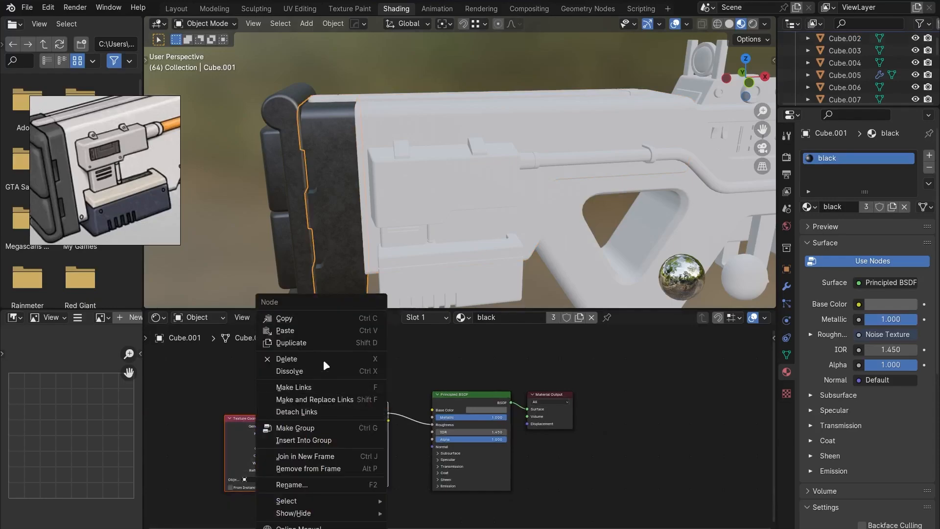
pyautogui.click(290, 319)
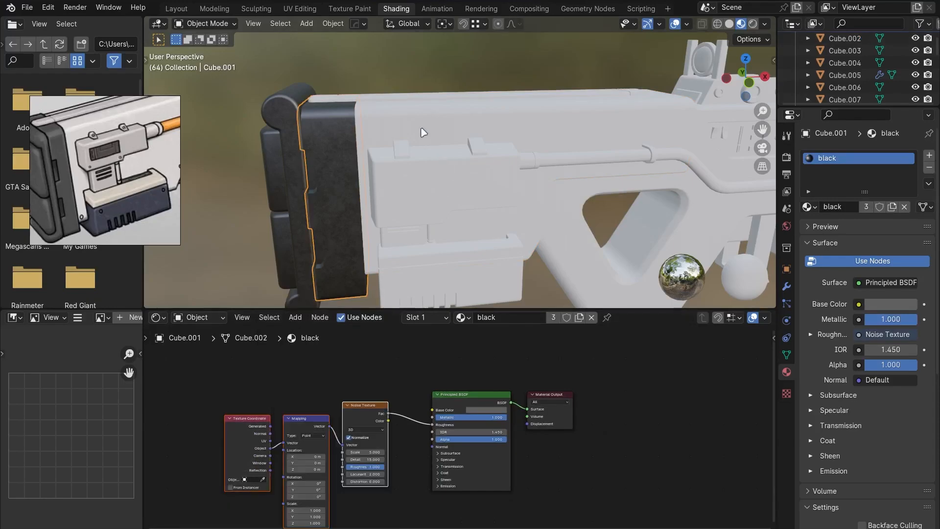
pyautogui.click(386, 123)
pyautogui.rightClick(333, 401)
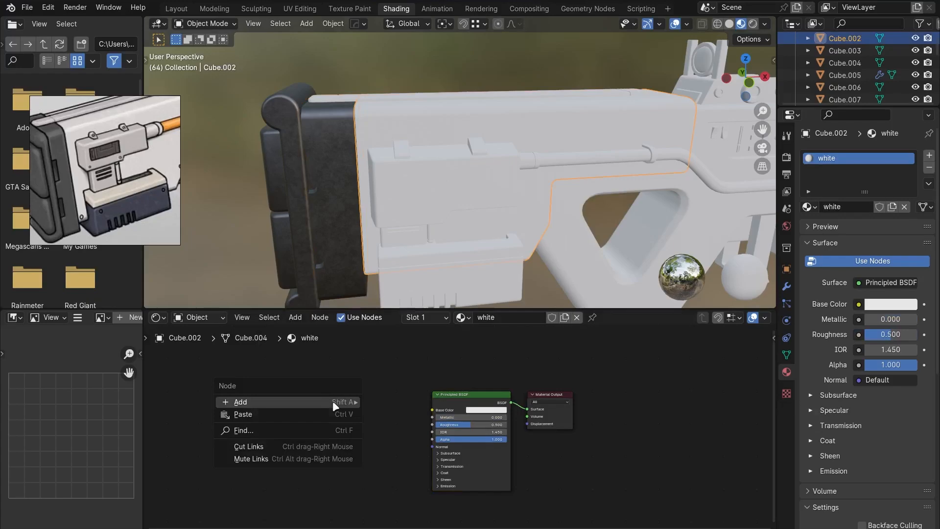
pyautogui.click(245, 414)
pyautogui.press('g')
pyautogui.click(372, 394)
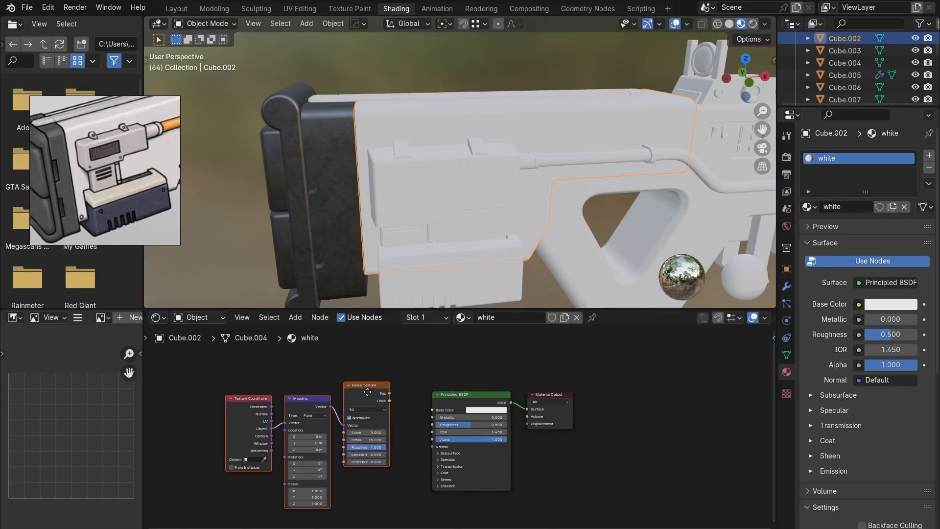
# Connect the Noise Texture's Fac output to the white material's Roughness input and set Metallic to 0.5.
pyautogui.moveTo(391, 397)
pyautogui.mouseDown()
pyautogui.moveTo(422, 423)
pyautogui.moveTo(493, 421)
pyautogui.mouseUp()
pyautogui.click(492, 419)
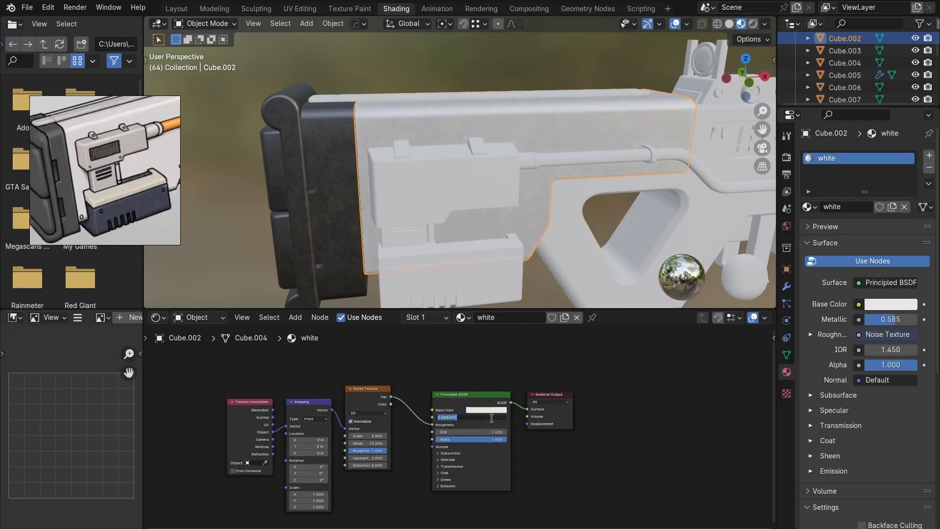
pyautogui.write('0.5')
pyautogui.press('Return')
pyautogui.scroll(5, 441, 147)
pyautogui.scroll(-1, 480, 152)
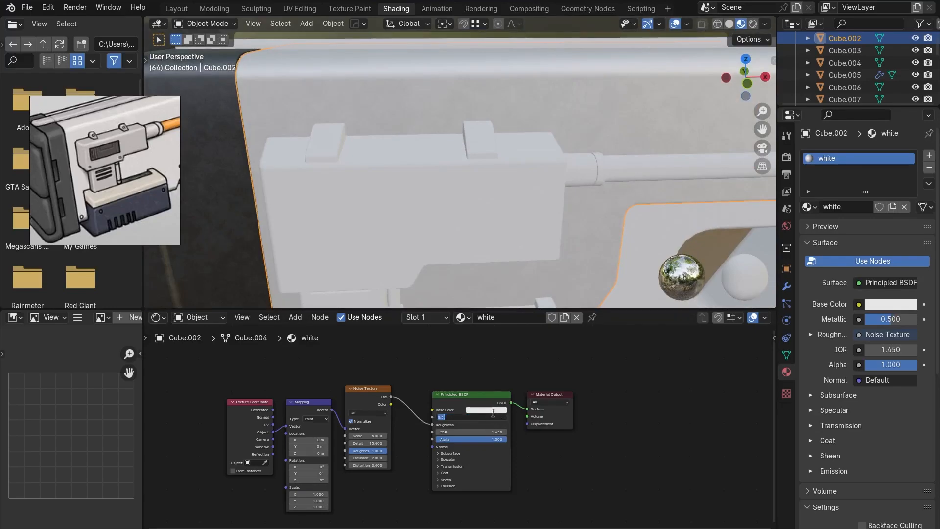
# Set the white material's base color to a light grey with value 0.690, checking the tone on the stock.
pyautogui.click(486, 410)
pyautogui.moveTo(532, 315); pyautogui.dragTo(532, 335)
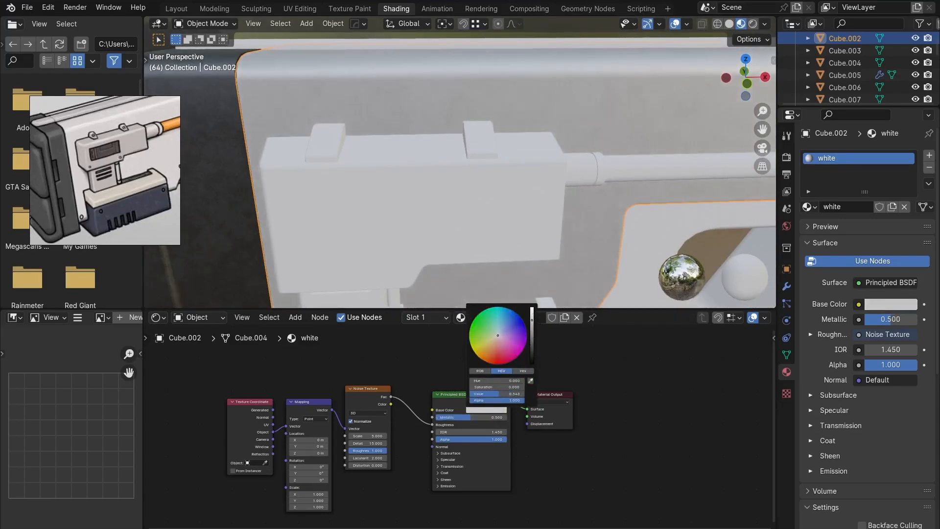
pyautogui.scroll(-3, 519, 169)
pyautogui.scroll(1, 524, 429)
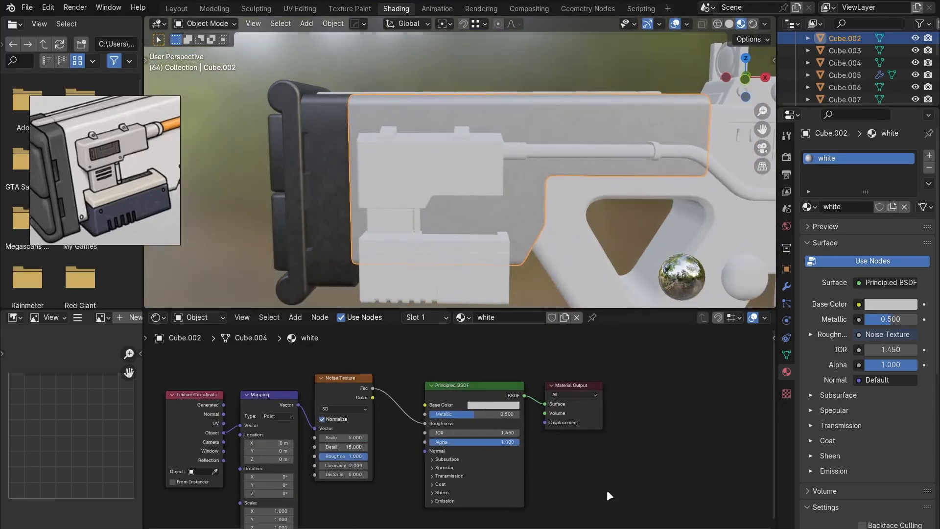
pyautogui.scroll(1, 418, 461)
pyautogui.moveTo(516, 222); pyautogui.dragTo(500, 382, button='middle')
pyautogui.click(499, 400)
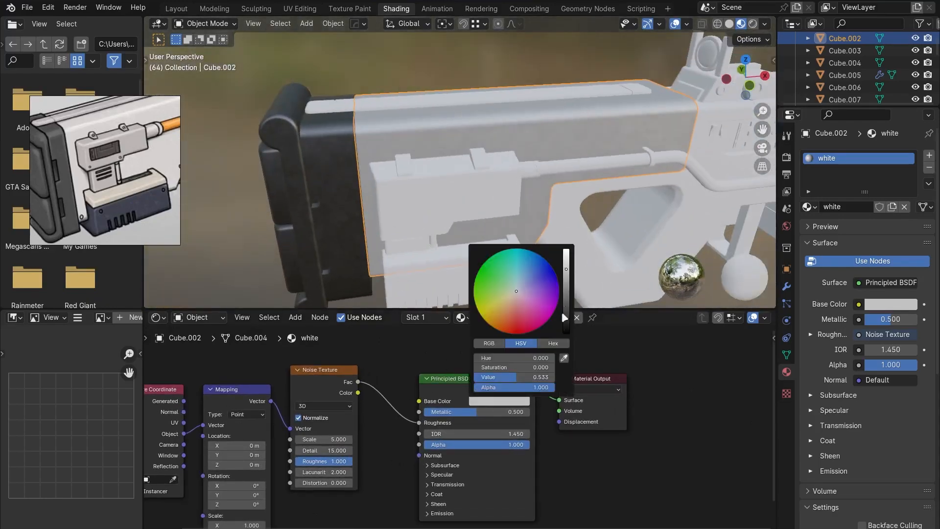
pyautogui.moveTo(567, 268); pyautogui.dragTo(566, 261)
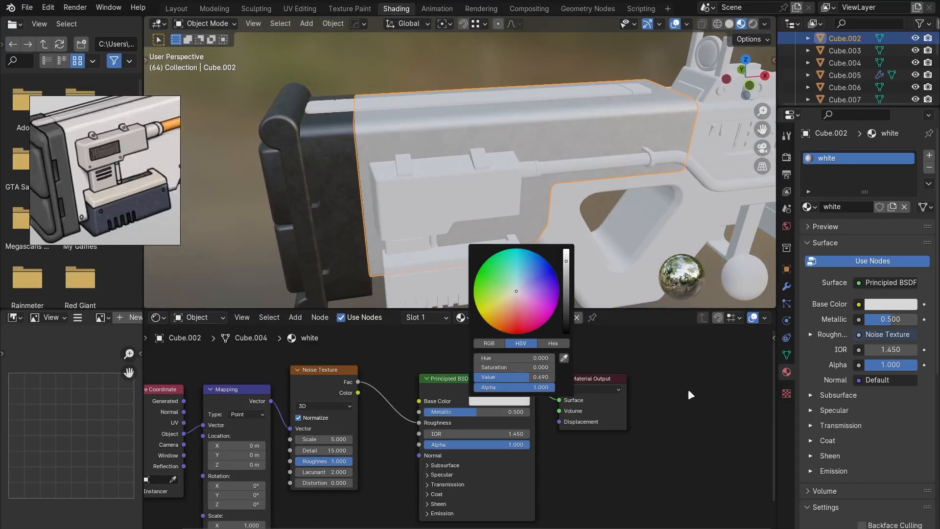
pyautogui.moveTo(482, 183); pyautogui.dragTo(426, 209, button='middle')
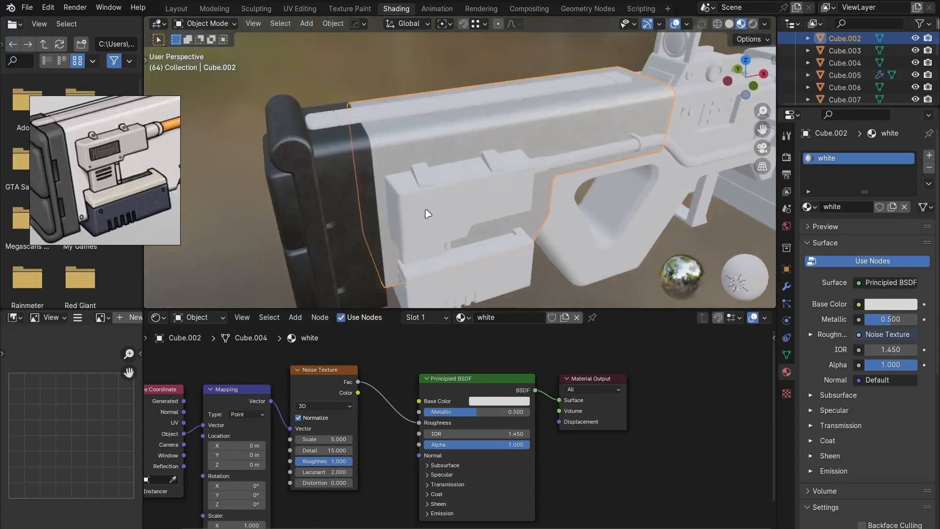
pyautogui.click(395, 199)
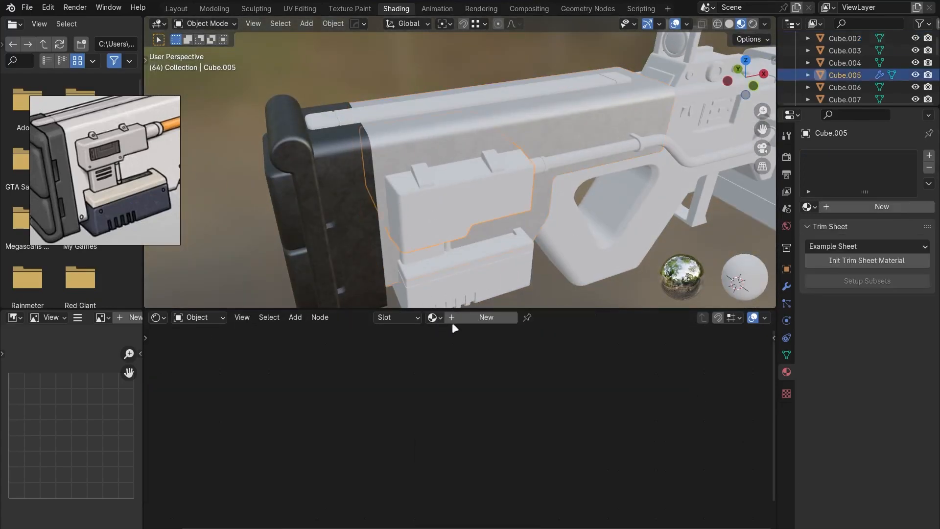
pyautogui.click(465, 318)
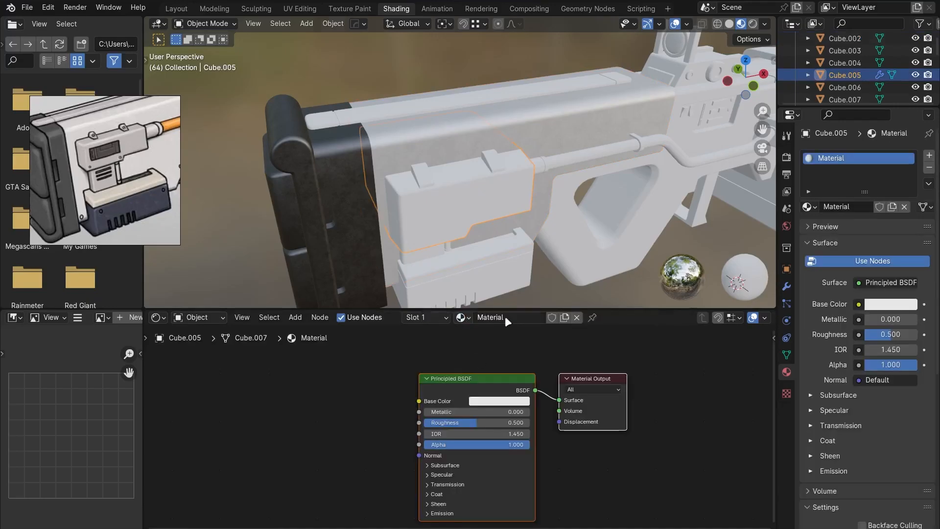
pyautogui.click(577, 317)
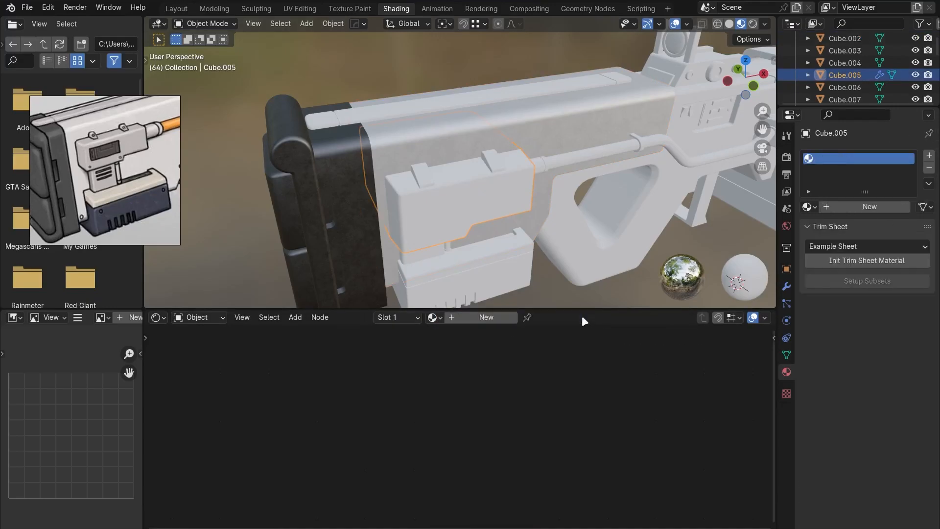
pyautogui.click(929, 168)
pyautogui.click(412, 134)
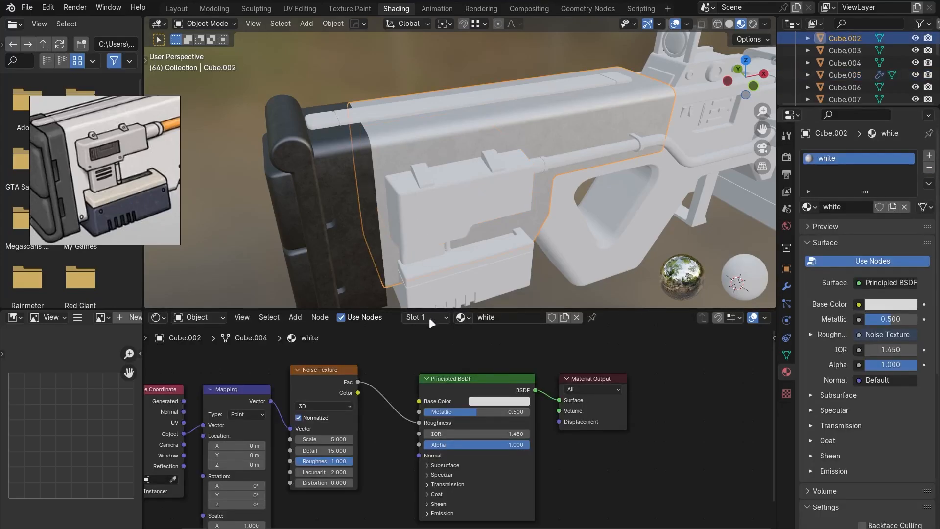
# Assign the white material to the box on the side of the stock and make it an independent copy.
pyautogui.click(454, 211)
pyautogui.click(433, 317)
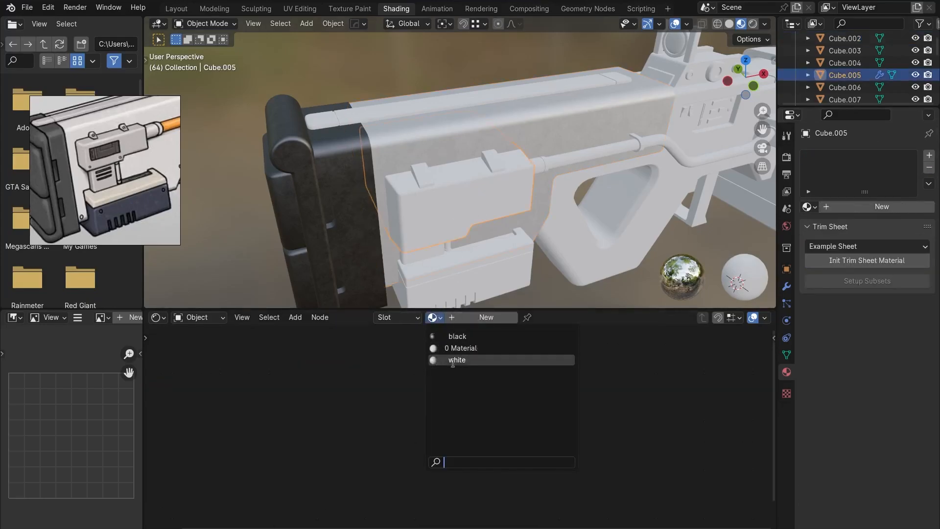
pyautogui.click(457, 360)
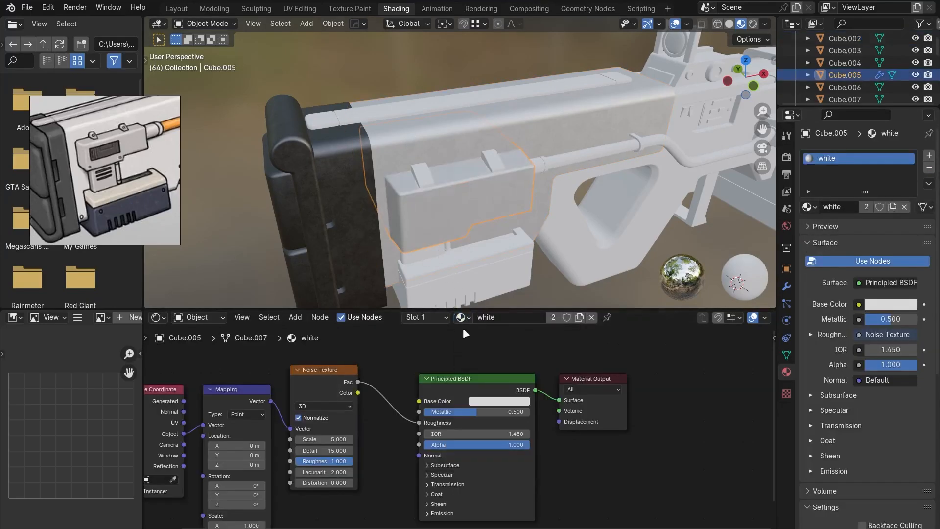
pyautogui.click(580, 317)
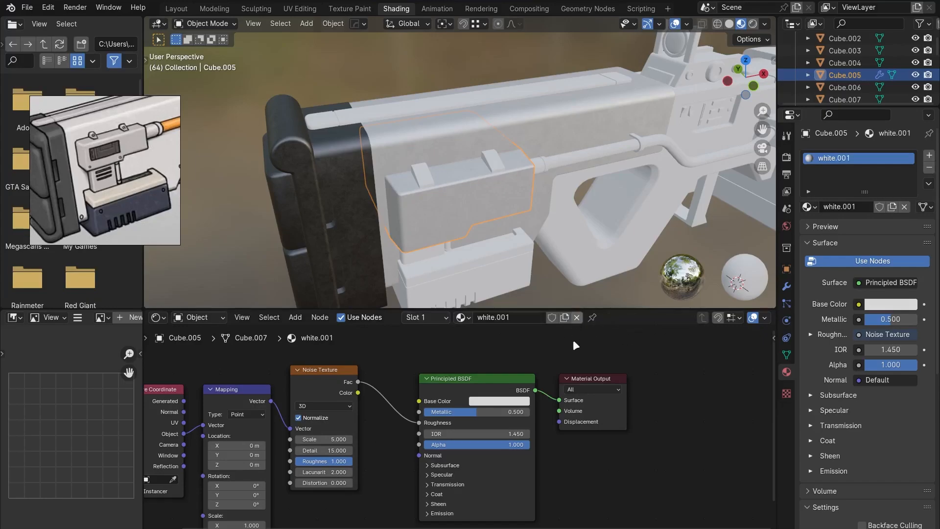
# Rename the side box's copied material as off white.
pyautogui.doubleClick(513, 319)
pyautogui.write('off')
pyautogui.press('Return')
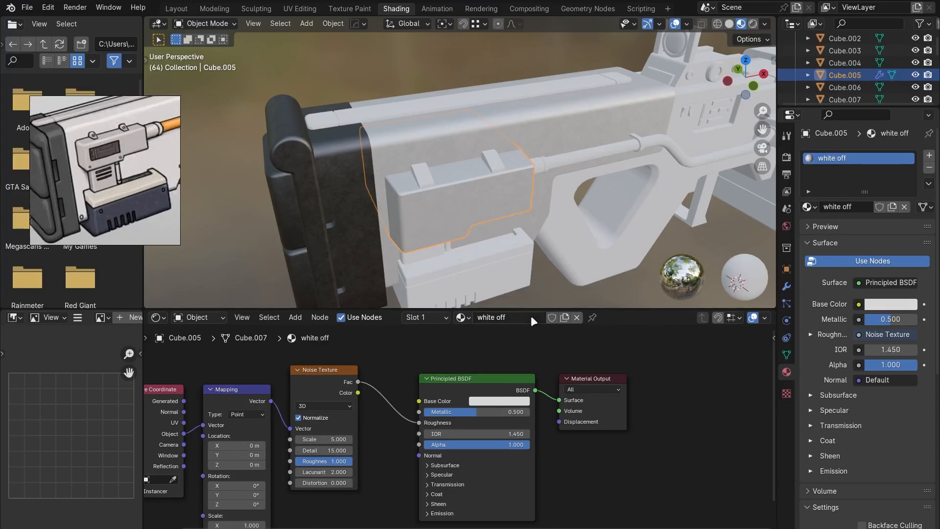
pyautogui.doubleClick(475, 319)
pyautogui.hotkey('ctrl', 'a')
pyautogui.write('of')
pyautogui.press('Return')
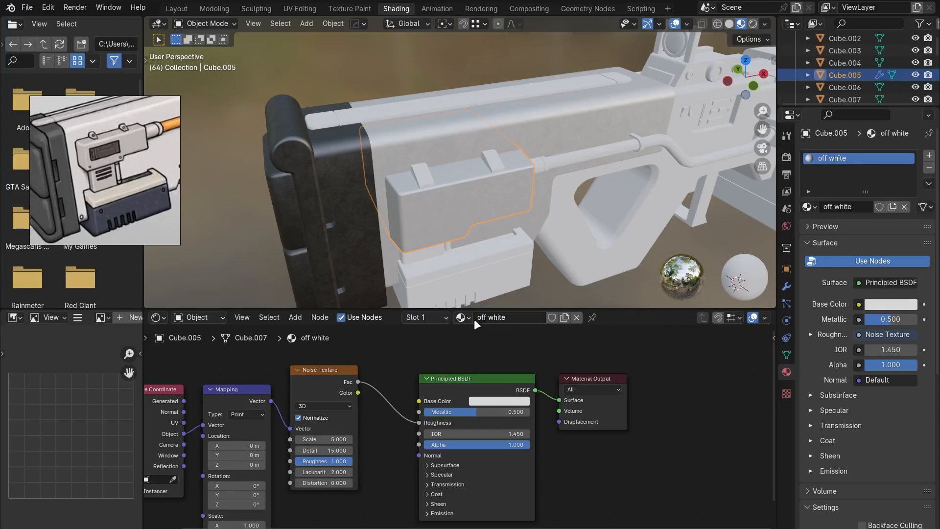
# Darken the off white material's base color to a grey with value 0.341 and inspect the side box.
pyautogui.scroll(-2, 521, 417)
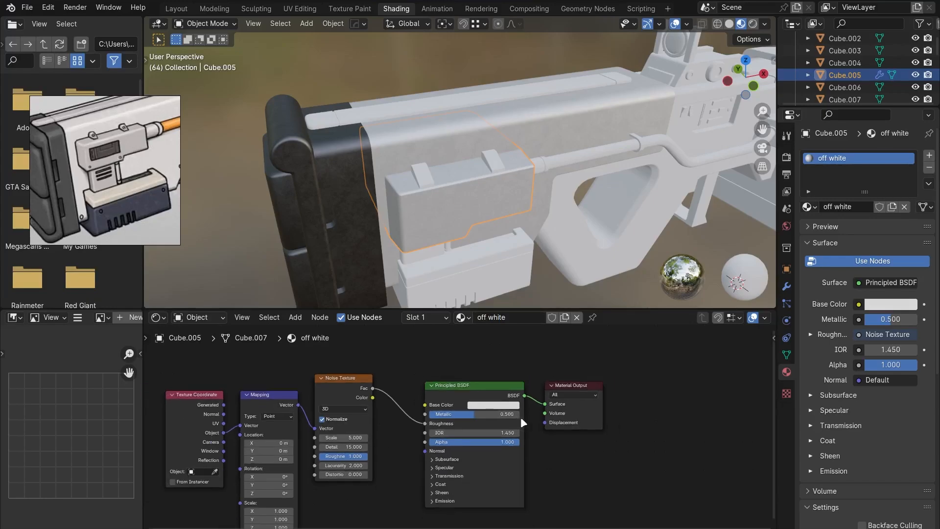
pyautogui.click(489, 409)
pyautogui.moveTo(539, 336); pyautogui.dragTo(538, 321)
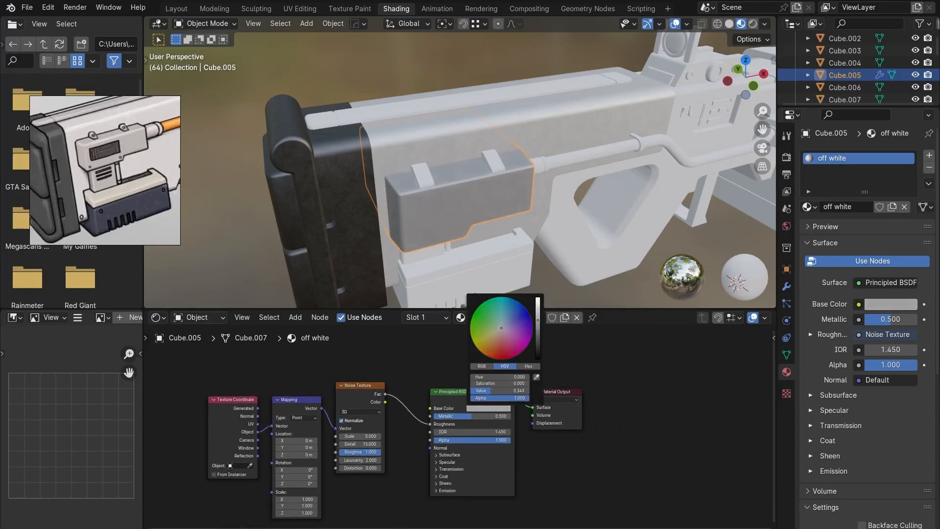
pyautogui.moveTo(498, 248)
pyautogui.mouseDown(button='middle')
pyautogui.moveTo(419, 204)
pyautogui.moveTo(529, 188)
pyautogui.moveTo(492, 204)
pyautogui.moveTo(479, 246)
pyautogui.mouseUp(button='middle')
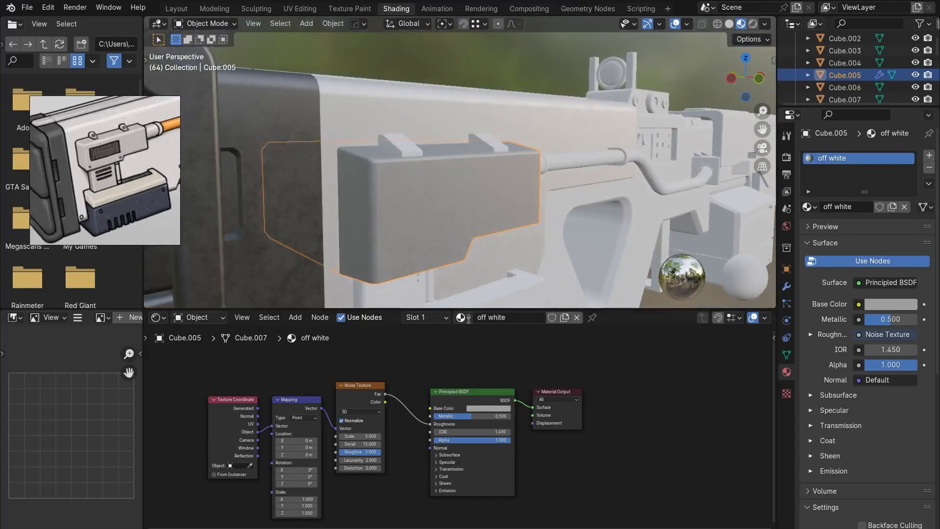
# Delete the unused material named Material from the blend file's data, restore the View Layer outliner display, and check the remaining materials.
pyautogui.click(461, 318)
pyautogui.click(816, 23)
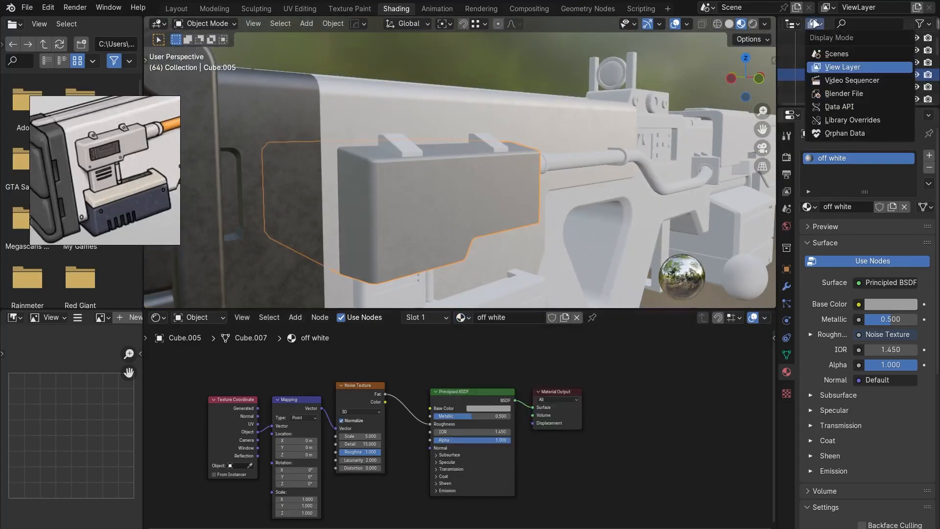
pyautogui.click(839, 93)
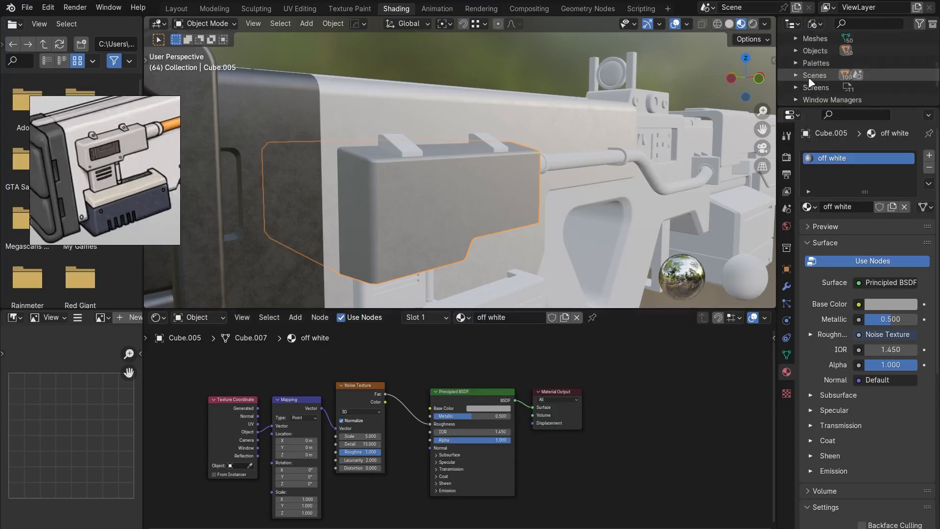
pyautogui.scroll(2, 809, 73)
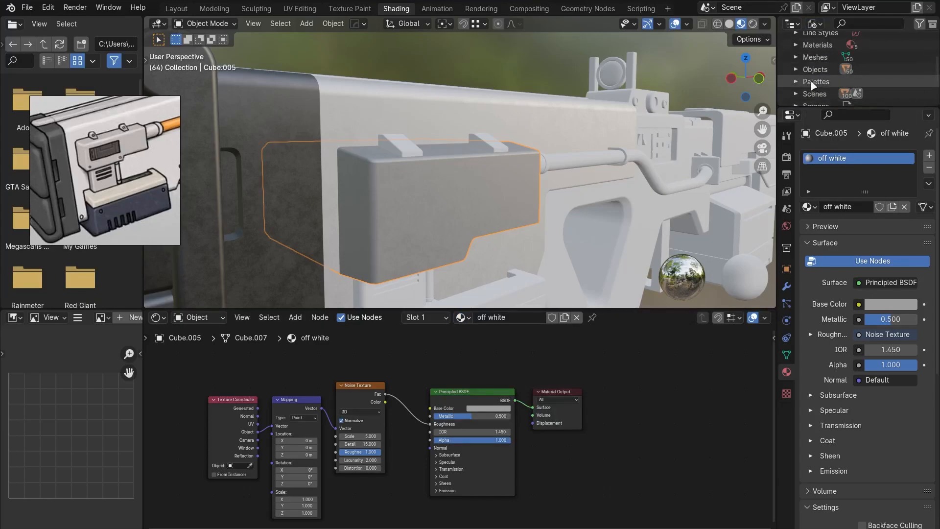
pyautogui.click(796, 45)
pyautogui.click(852, 82)
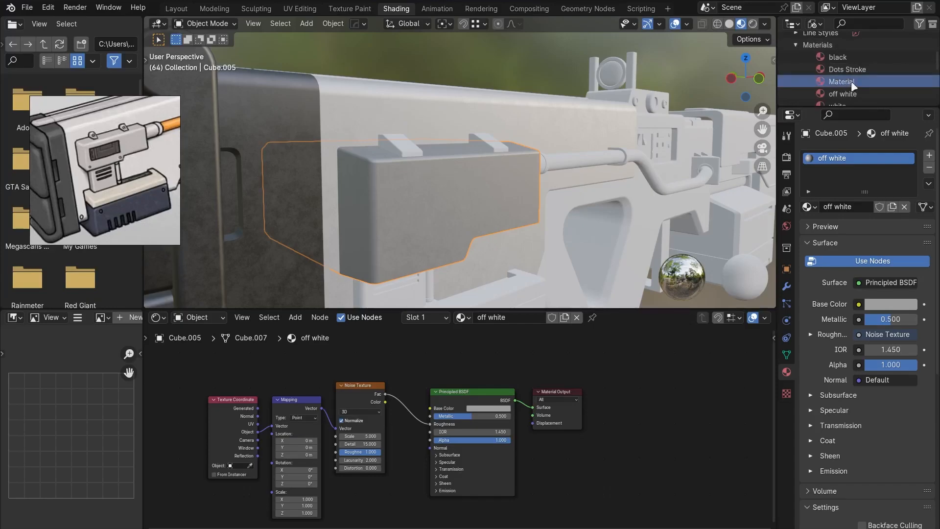
pyautogui.rightClick(852, 81)
pyautogui.click(813, 84)
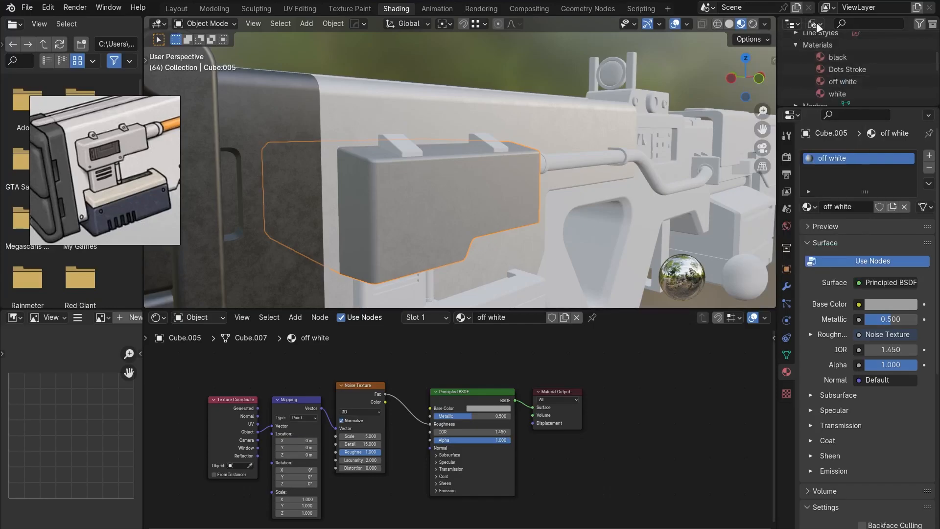
pyautogui.click(816, 23)
pyautogui.click(837, 68)
pyautogui.click(463, 317)
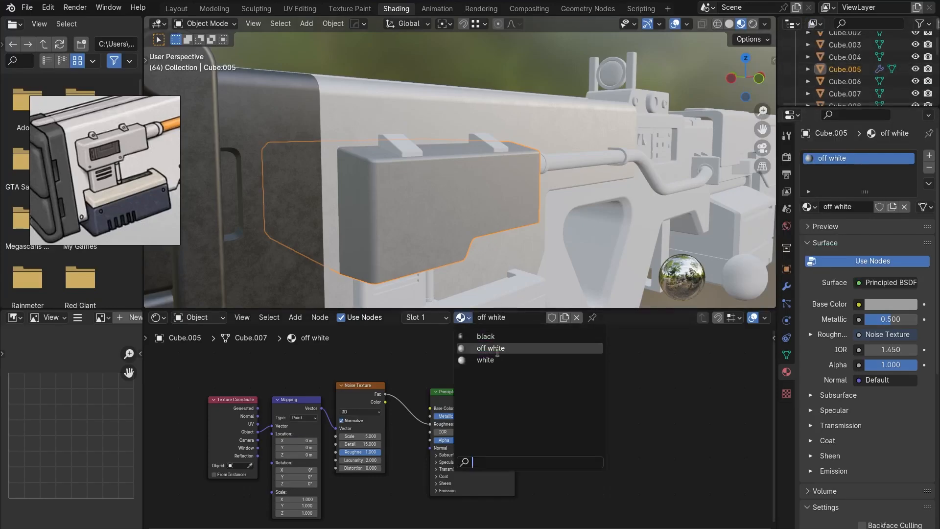
# Assign the off white material to the two clips on top of the side box.
pyautogui.moveTo(514, 197); pyautogui.dragTo(463, 200, button='middle')
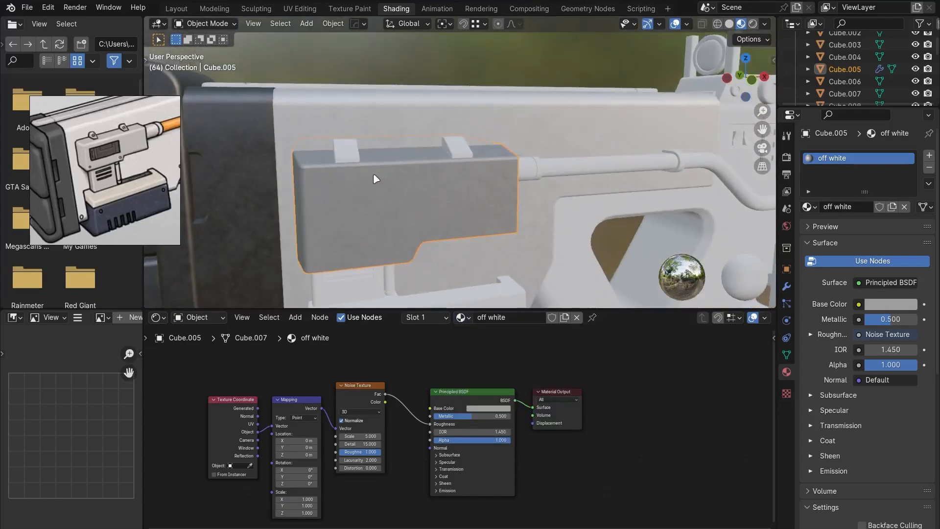
pyautogui.moveTo(373, 173); pyautogui.dragTo(357, 181, button='middle')
pyautogui.scroll(2, 357, 180)
pyautogui.keyDown('shift'); pyautogui.click(321, 191); pyautogui.keyUp('shift')
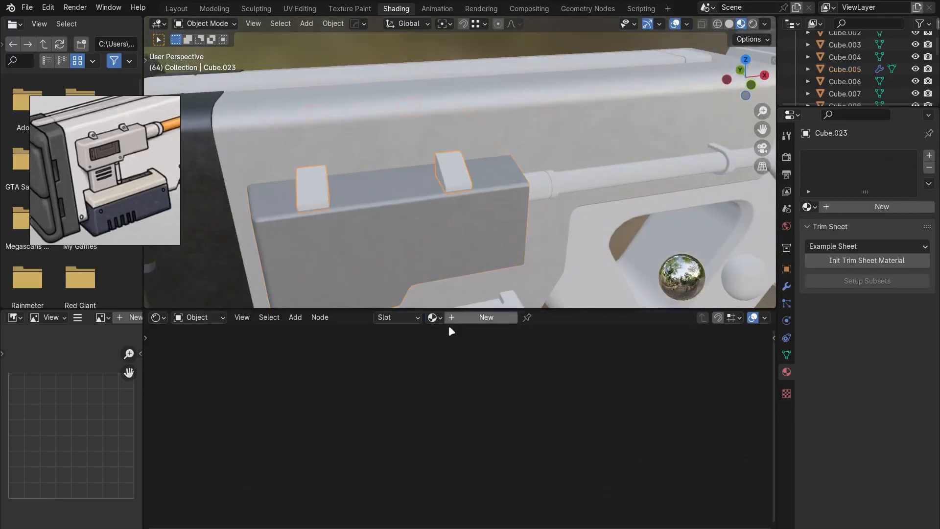
pyautogui.click(433, 318)
pyautogui.click(458, 348)
# Assign the off white material to the cylindrical collar where the pipe meets the side box.
pyautogui.click(554, 193)
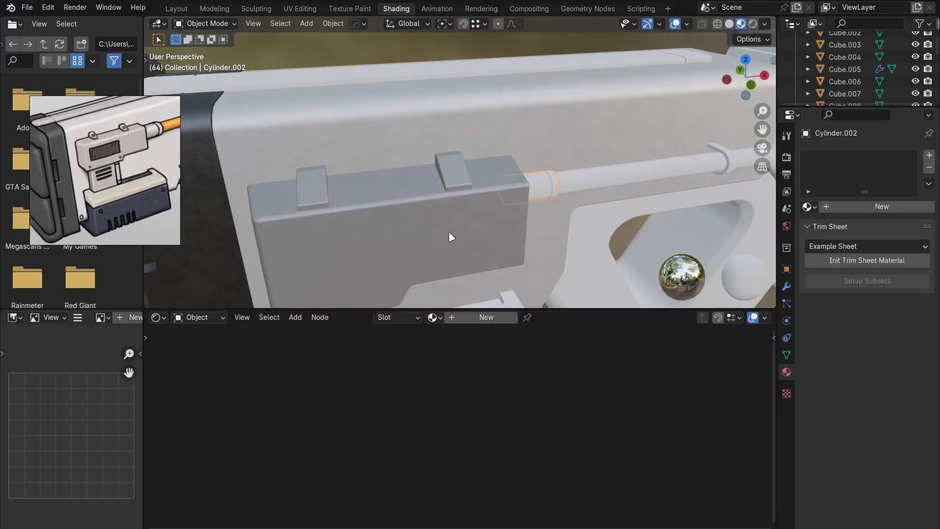
pyautogui.click(433, 318)
pyautogui.click(456, 347)
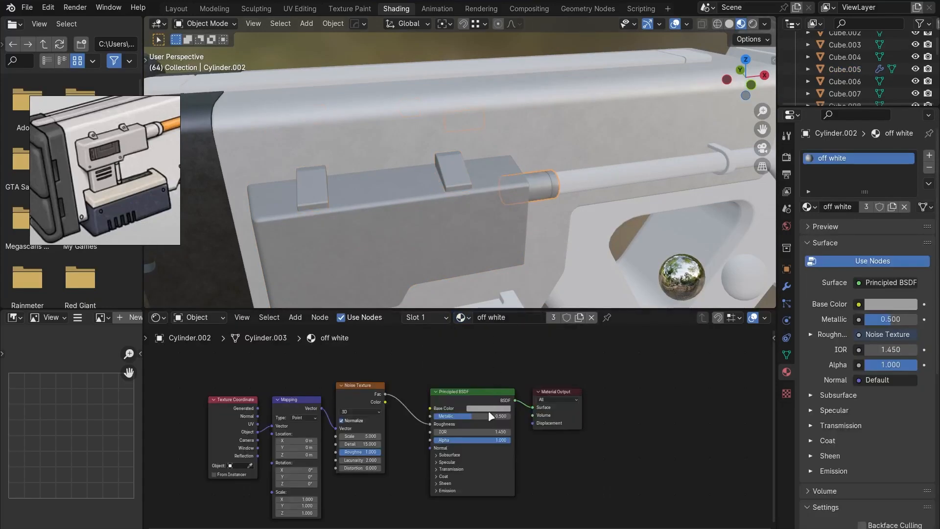
# Set the off white material's Metallic value to 0.800 and inspect the stock.
pyautogui.scroll(2, 494, 416)
pyautogui.moveTo(358, 269); pyautogui.dragTo(472, 416, button='middle')
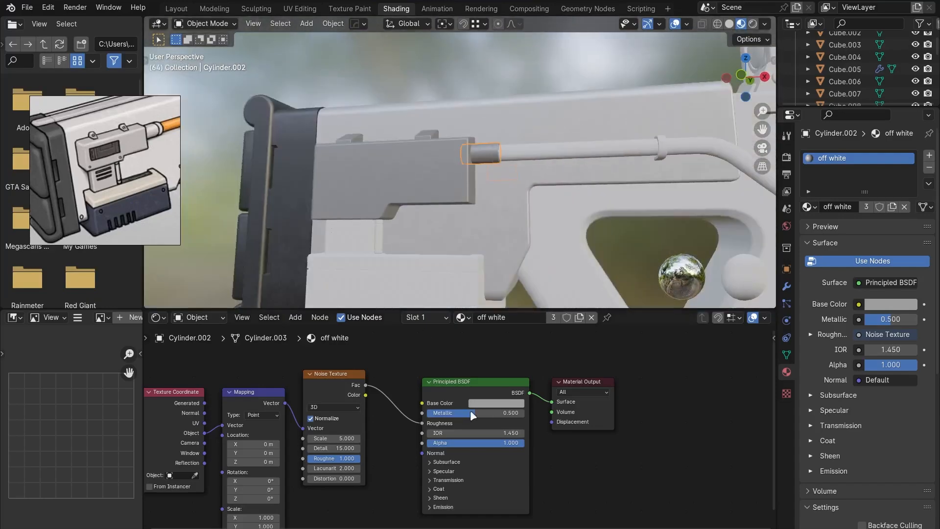
pyautogui.click(472, 413)
pyautogui.press('Return')
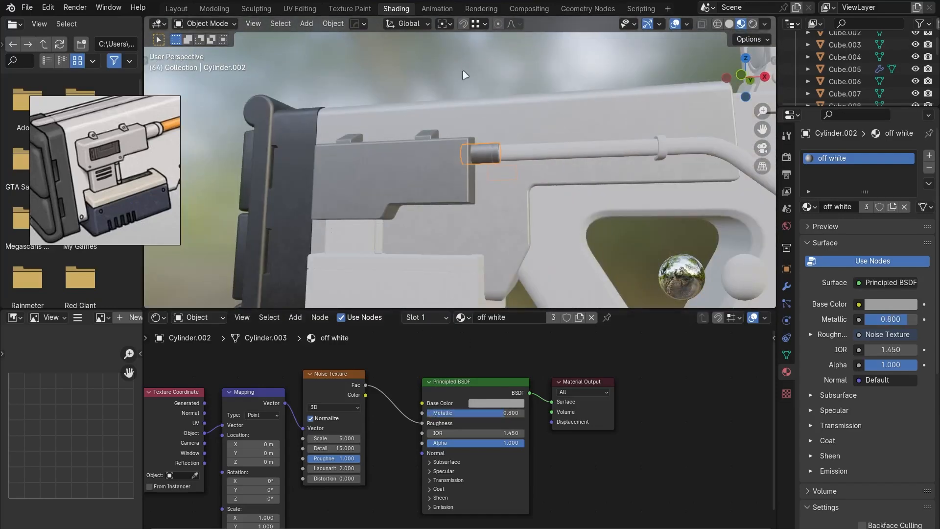
pyautogui.moveTo(481, 180); pyautogui.dragTo(447, 195, button='middle')
pyautogui.scroll(-3, 413, 228)
pyautogui.scroll(2, 401, 177)
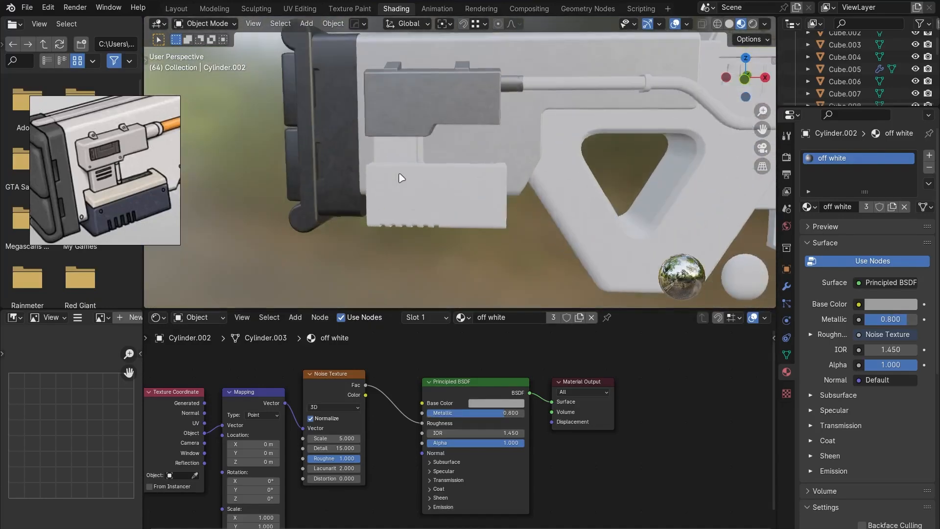
# Assign the off white material to the block beneath the side box and to the slim cylinder beside it.
pyautogui.click(378, 151)
pyautogui.click(432, 318)
pyautogui.click(446, 347)
pyautogui.scroll(3, 415, 227)
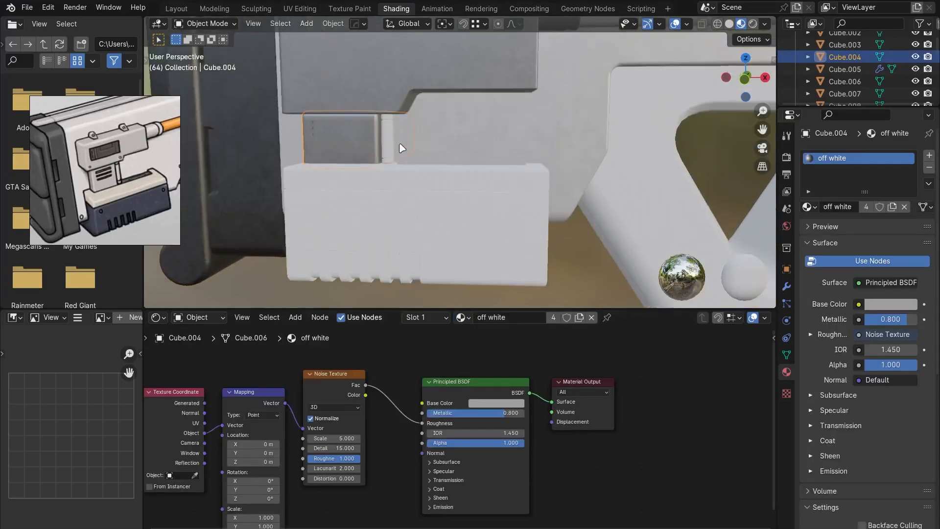
pyautogui.click(388, 141)
pyautogui.click(433, 318)
pyautogui.click(446, 347)
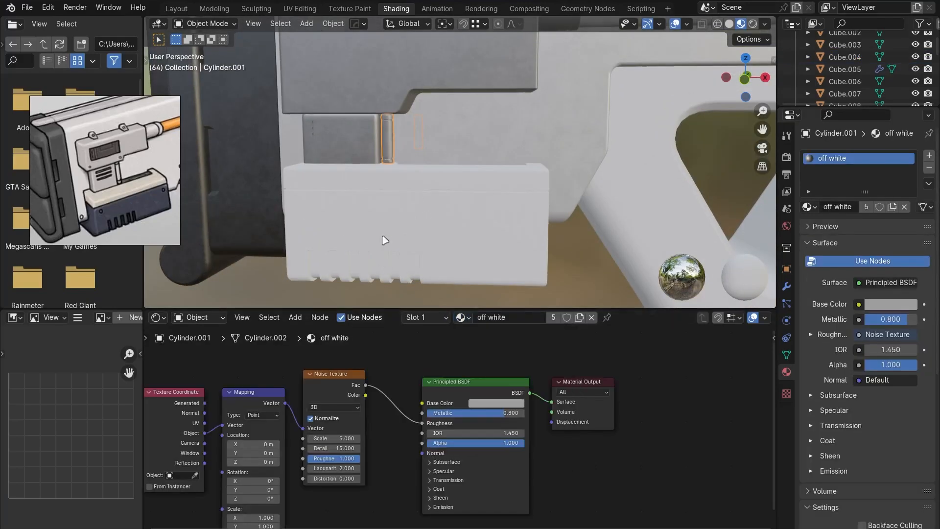
# Assign the off white material to the long strip along the top of the stock.
pyautogui.scroll(-2, 431, 239)
pyautogui.scroll(-2, 430, 219)
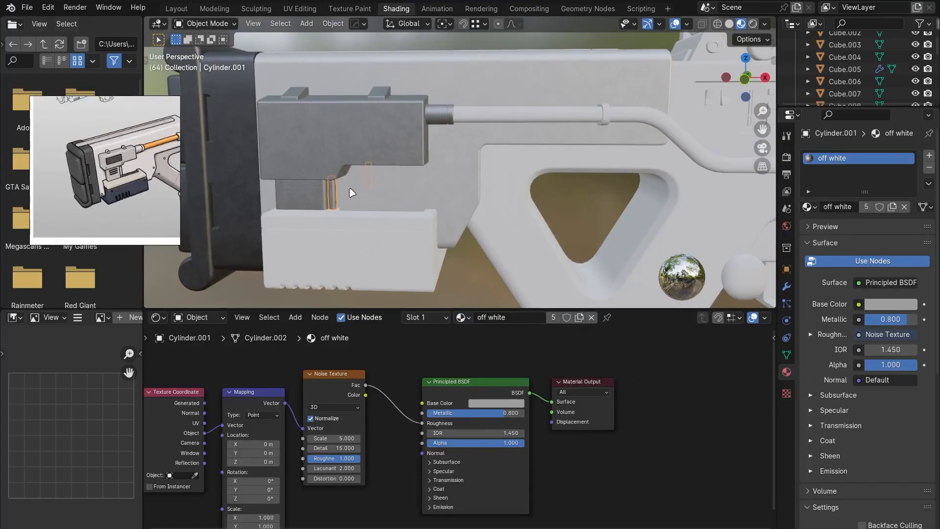
pyautogui.moveTo(353, 195); pyautogui.dragTo(390, 118, button='middle')
pyautogui.click(388, 109)
pyautogui.click(435, 318)
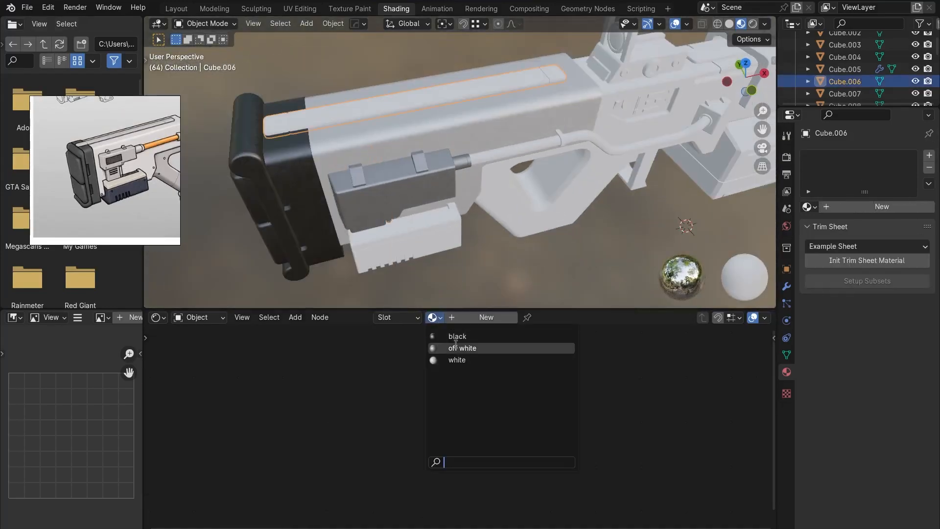
pyautogui.click(448, 348)
# Lighten the off white material's base color to a brighter grey and compare the stock with the concept art.
pyautogui.scroll(-2, 483, 268)
pyautogui.moveTo(483, 268); pyautogui.dragTo(324, 151, button='middle')
pyautogui.scroll(2, 456, 205)
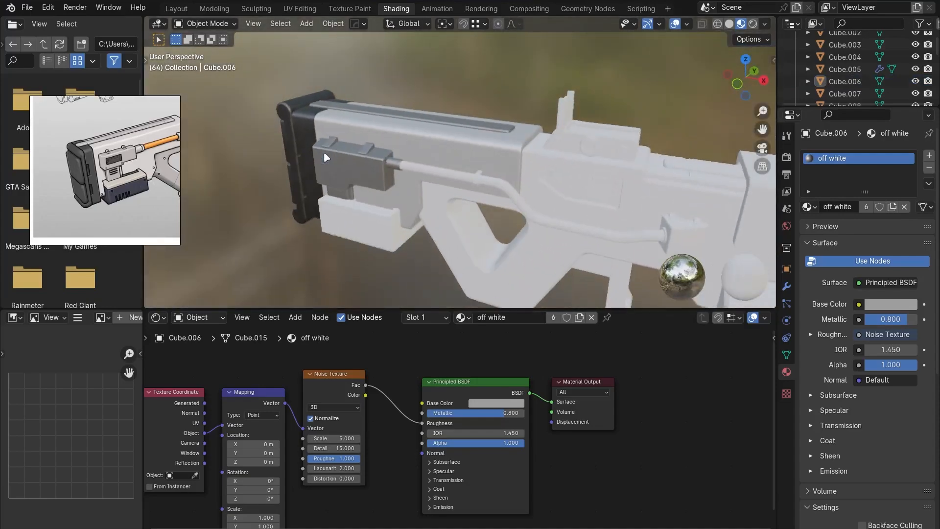
pyautogui.scroll(3, 410, 240)
pyautogui.click(497, 403)
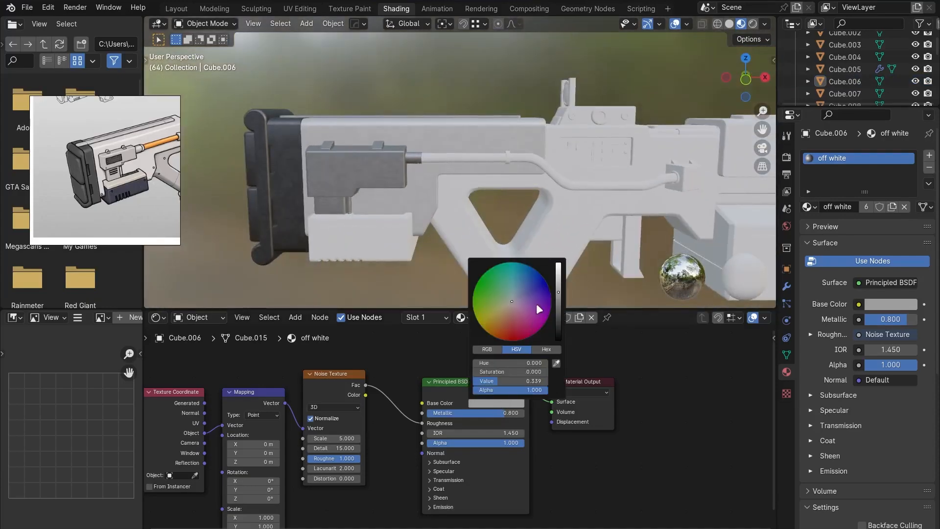
pyautogui.moveTo(562, 292)
pyautogui.mouseDown()
pyautogui.moveTo(559, 266)
pyautogui.moveTo(556, 284)
pyautogui.mouseUp()
pyautogui.click(520, 400)
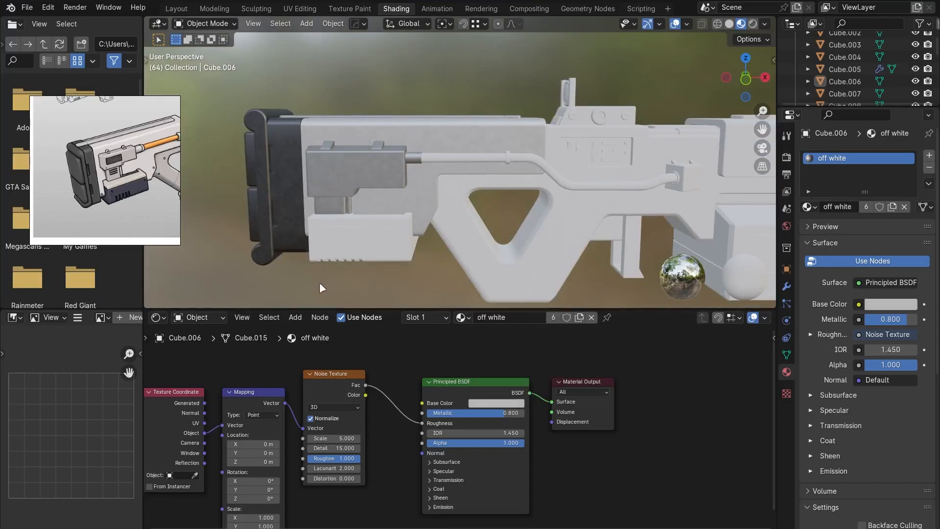
pyautogui.moveTo(310, 277); pyautogui.dragTo(515, 210, button='middle')
pyautogui.scroll(-1, 419, 203)
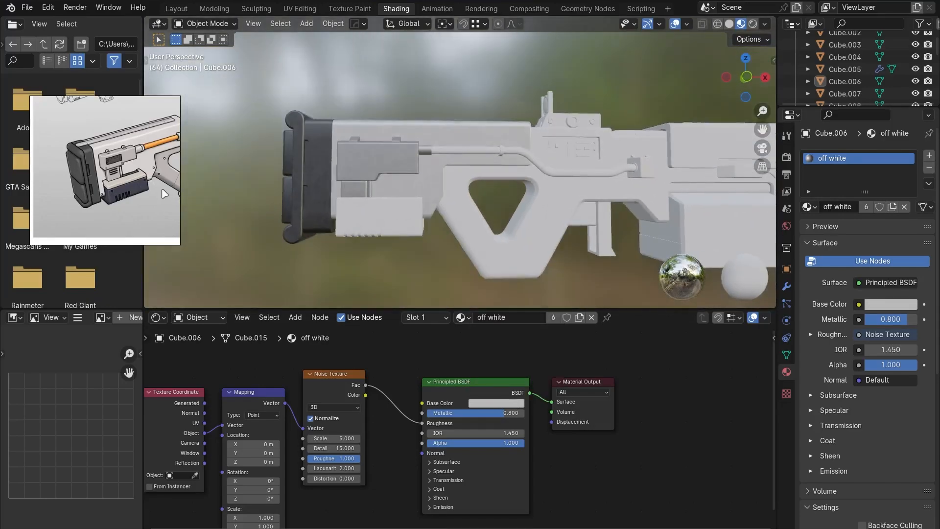
# Assign the off white material to the main body piece with the triangular grip opening.
pyautogui.scroll(2, 514, 213)
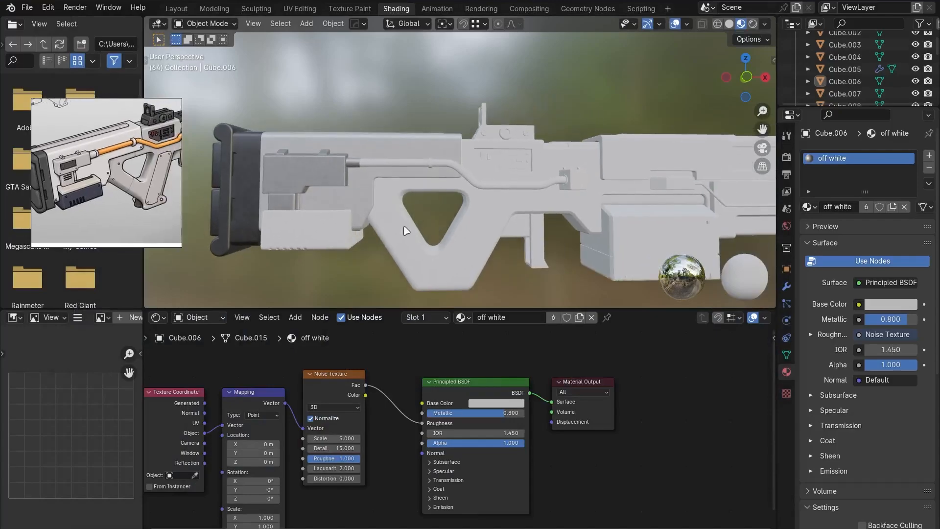
pyautogui.scroll(1, 405, 227)
pyautogui.click(485, 264)
pyautogui.keyDown('shift'); pyautogui.moveTo(486, 265); pyautogui.dragTo(484, 226, button='middle'); pyautogui.keyUp('shift')
pyautogui.click(434, 318)
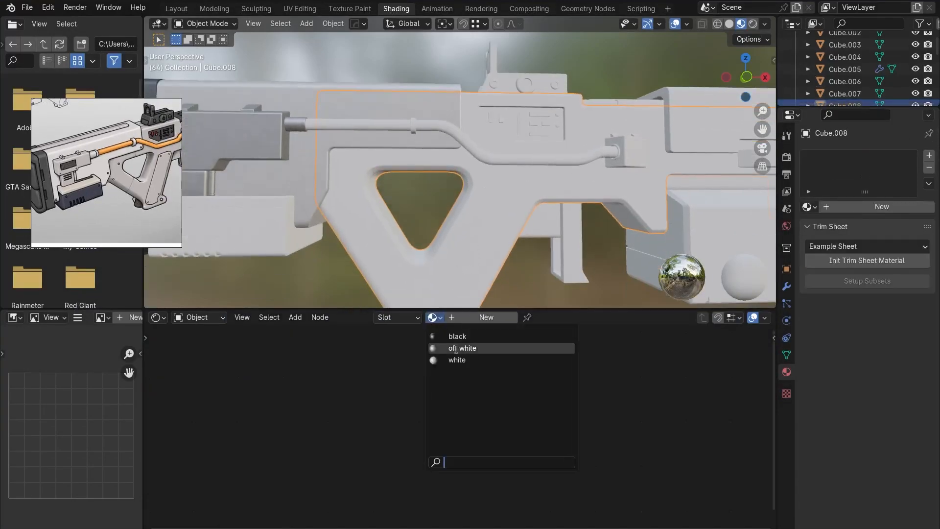
pyautogui.click(437, 348)
# Create a new material on the notched box beneath the side box and name it navy blue.
pyautogui.moveTo(353, 247); pyautogui.dragTo(444, 212, button='middle')
pyautogui.scroll(-2, 402, 240)
pyautogui.click(380, 223)
pyautogui.scroll(1, 444, 211)
pyautogui.scroll(1, 445, 216)
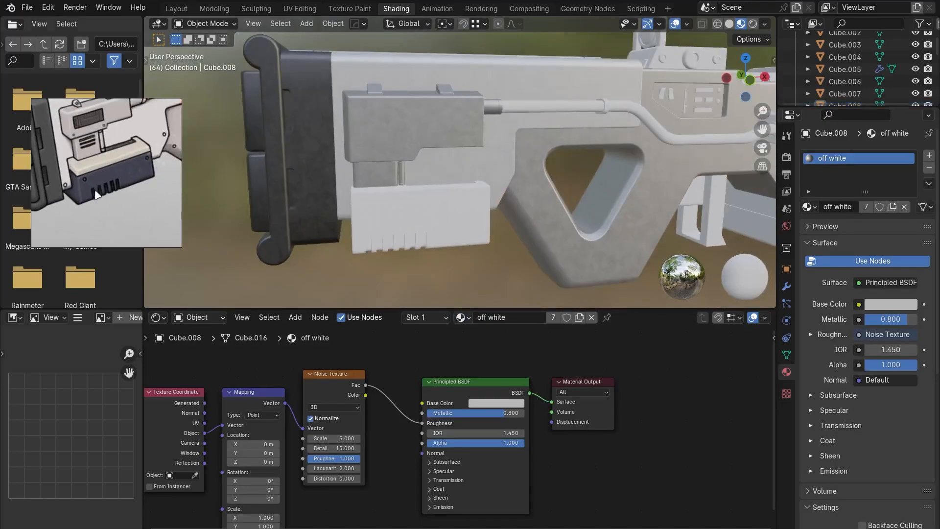
pyautogui.click(420, 237)
pyautogui.scroll(-1, 485, 267)
pyautogui.click(466, 318)
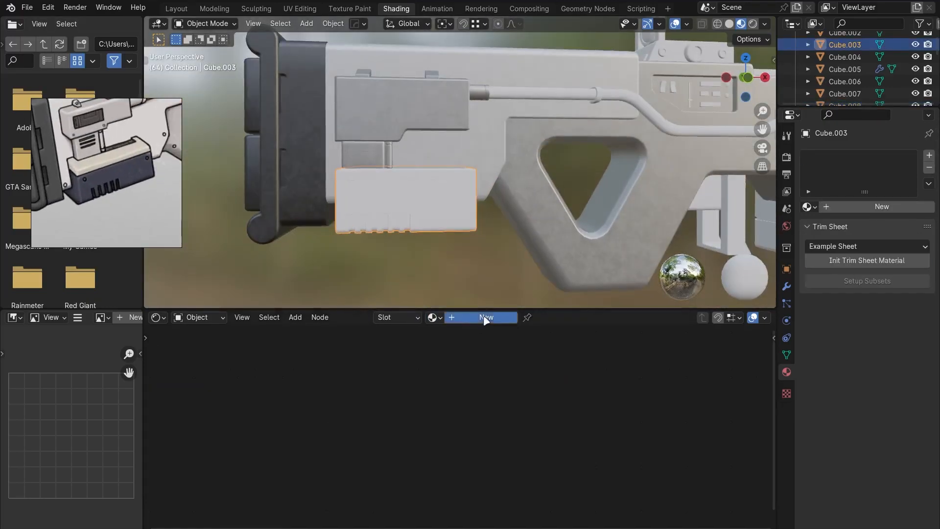
pyautogui.doubleClick(513, 317)
pyautogui.write('na')
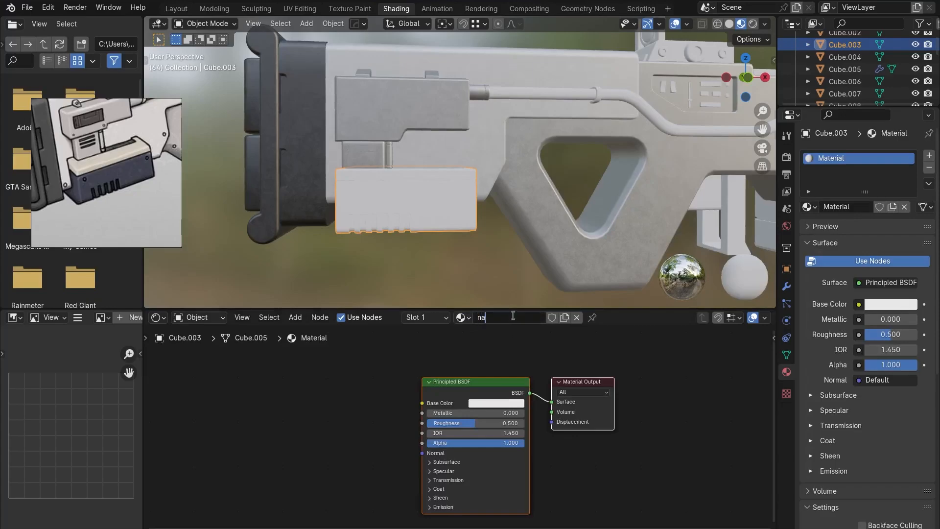
pyautogui.write('vy blue')
pyautogui.press('Return')
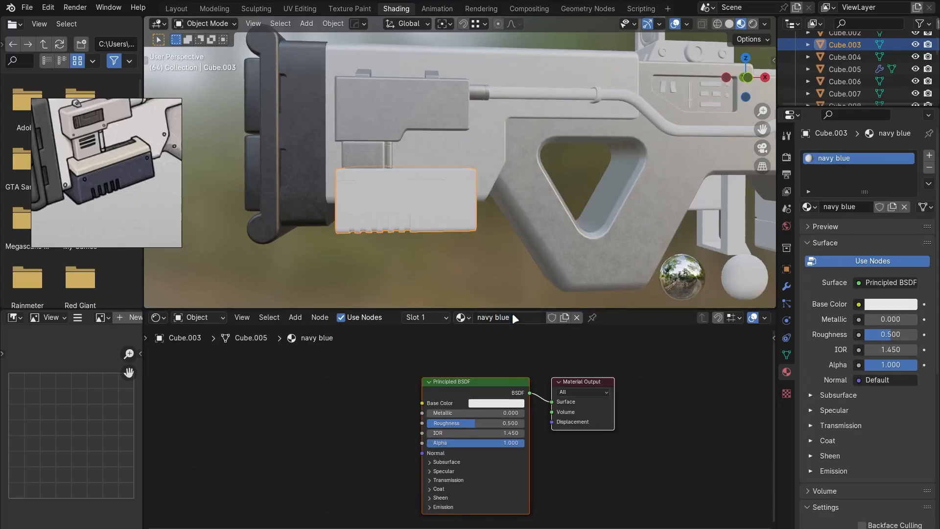
# Copy the Texture Coordinate, Mapping and Noise Texture nodes from off white into navy blue, and connect the noise Fac output to Roughness.
pyautogui.click(517, 211)
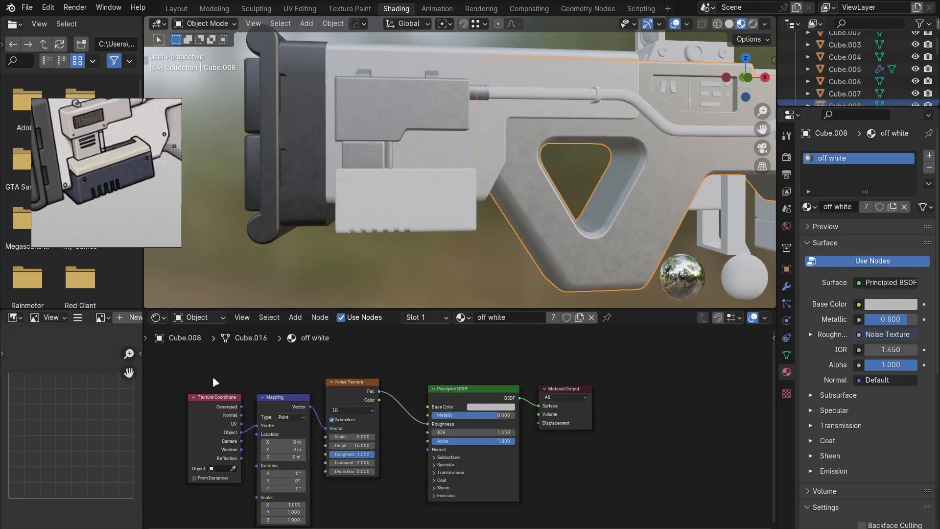
pyautogui.rightClick(346, 401)
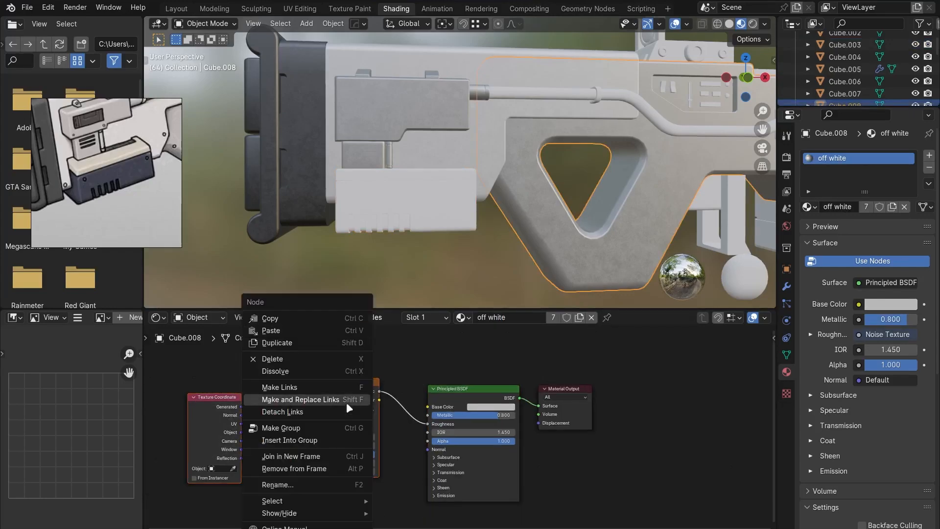
pyautogui.click(431, 223)
pyautogui.hotkey('ctrl', 'v')
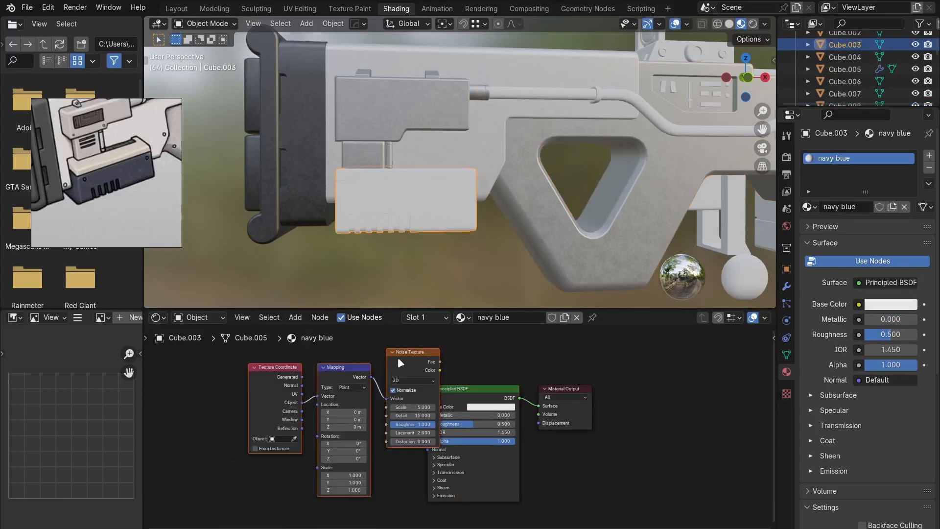
pyautogui.moveTo(416, 360); pyautogui.dragTo(430, 422)
# Set the navy blue material's Metallic to 1.000 and sample its base color from the dark blue box in the reference image.
pyautogui.moveTo(495, 415); pyautogui.dragTo(563, 415)
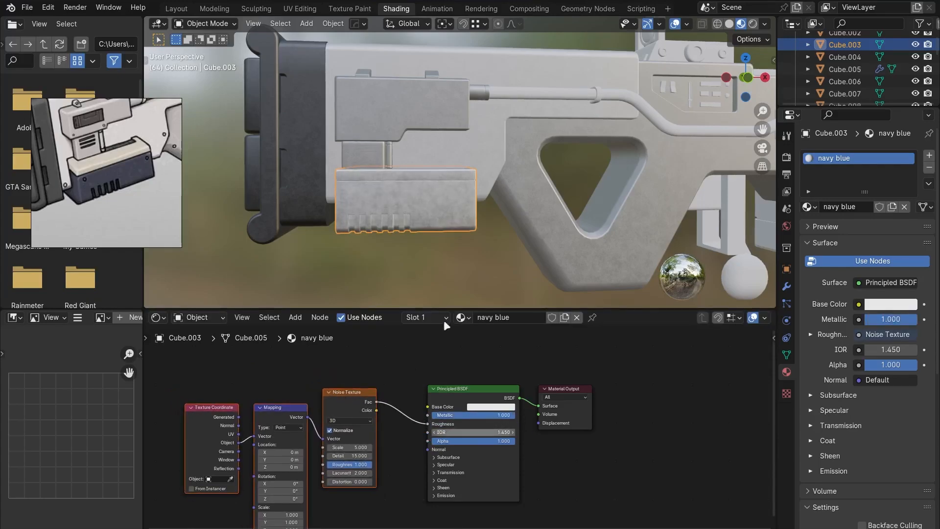
pyautogui.click(478, 407)
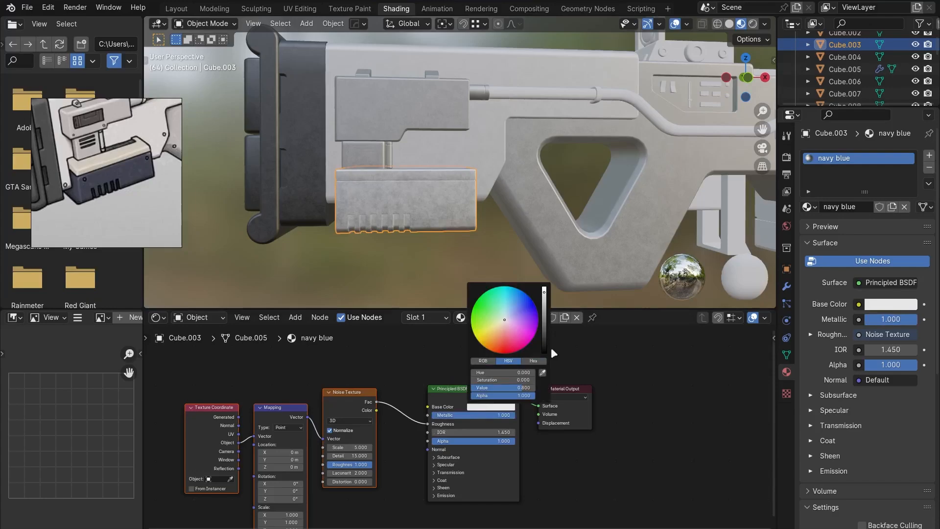
pyautogui.click(542, 373)
pyautogui.click(136, 175)
pyautogui.scroll(3, 442, 219)
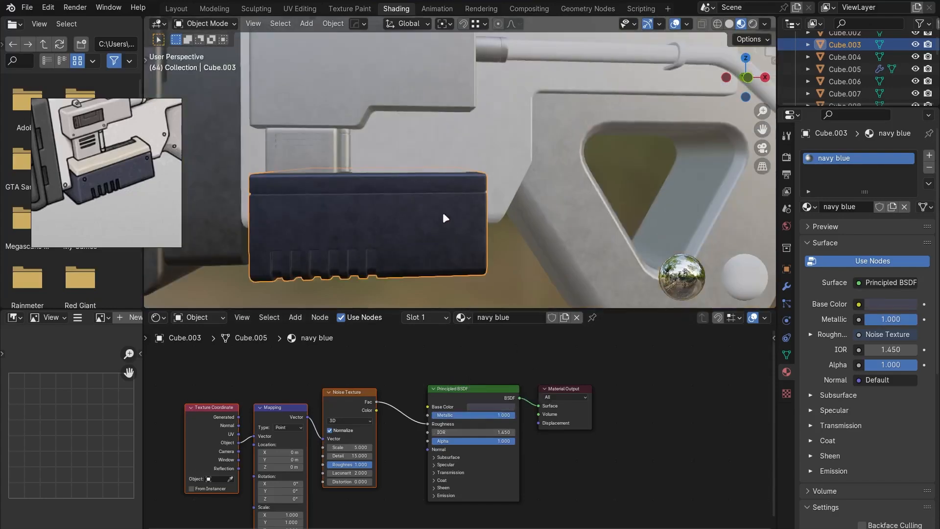
pyautogui.moveTo(443, 212)
pyautogui.mouseDown(button='middle')
pyautogui.moveTo(440, 203)
pyautogui.moveTo(447, 203)
pyautogui.mouseUp(button='middle')
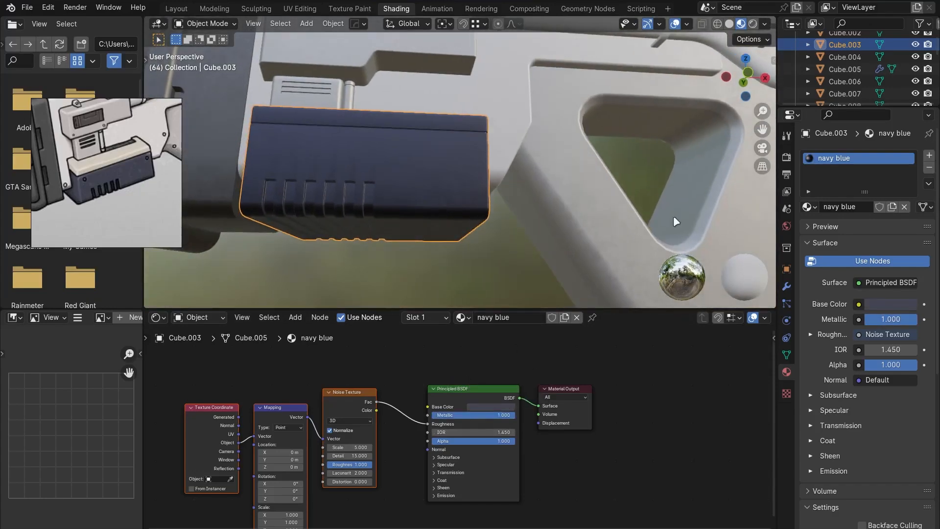
# Add a Weighted Normal modifier to the notched box and apply it.
pyautogui.click(786, 285)
pyautogui.click(857, 159)
pyautogui.moveTo(827, 193)
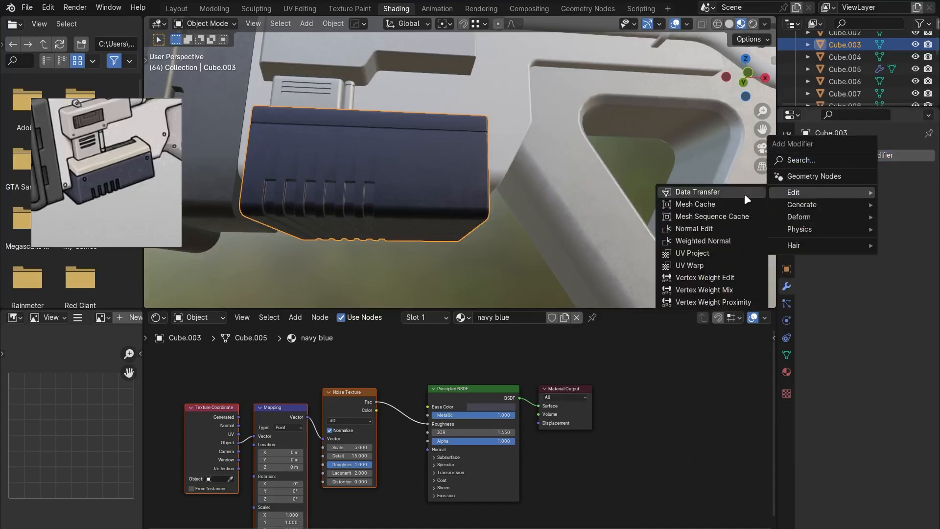
pyautogui.click(706, 240)
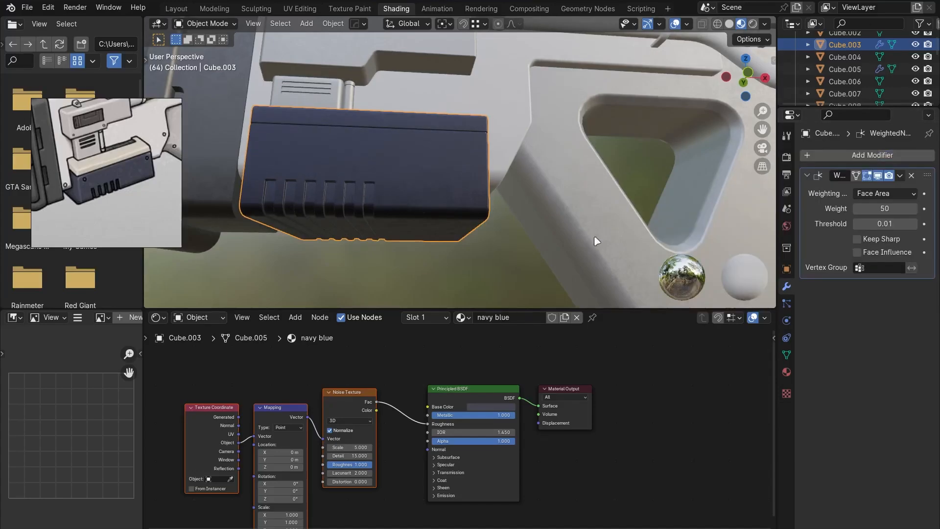
pyautogui.click(900, 176)
pyautogui.click(866, 185)
# Set the navy blue material's Metallic to 0.75.
pyautogui.press('KP_1')
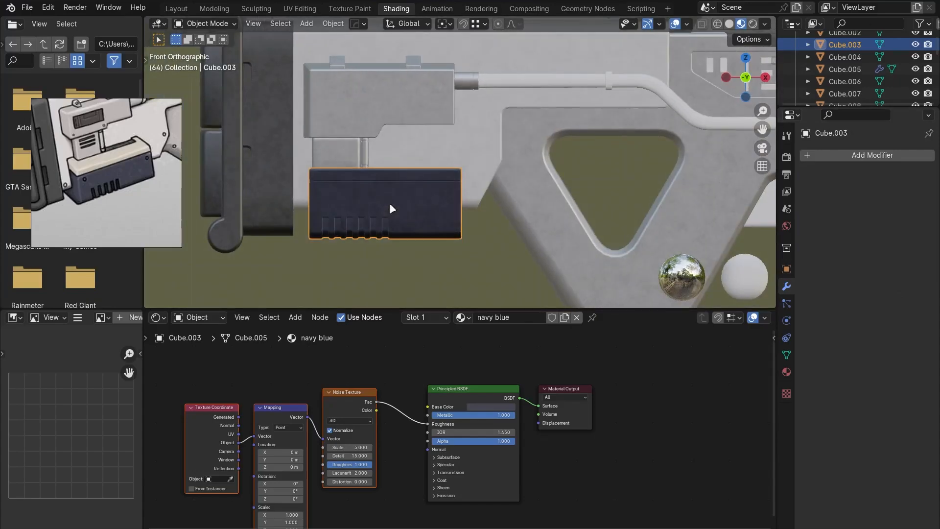
pyautogui.scroll(3, 390, 203)
pyautogui.keyDown('shift'); pyautogui.moveTo(379, 212); pyautogui.dragTo(425, 171, button='middle'); pyautogui.keyUp('shift')
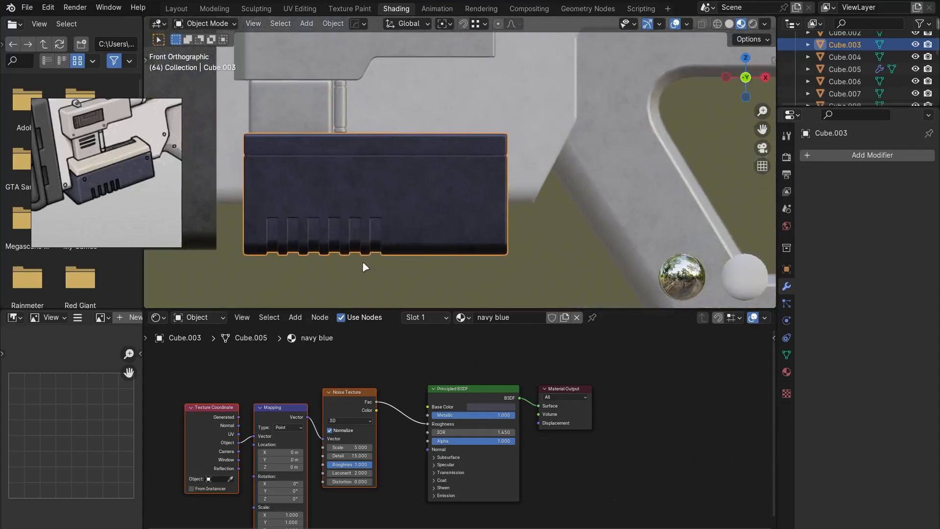
pyautogui.scroll(1, 364, 267)
pyautogui.moveTo(510, 415); pyautogui.dragTo(501, 416)
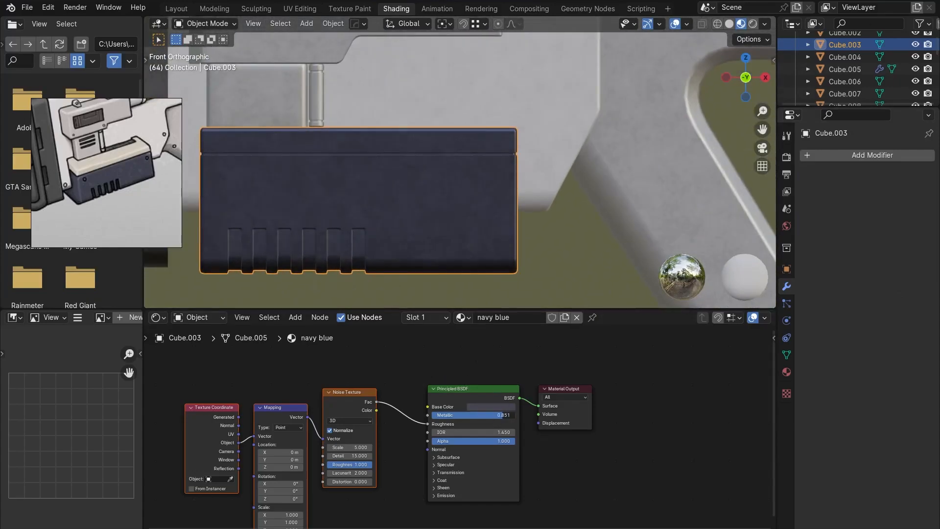
pyautogui.click(507, 416)
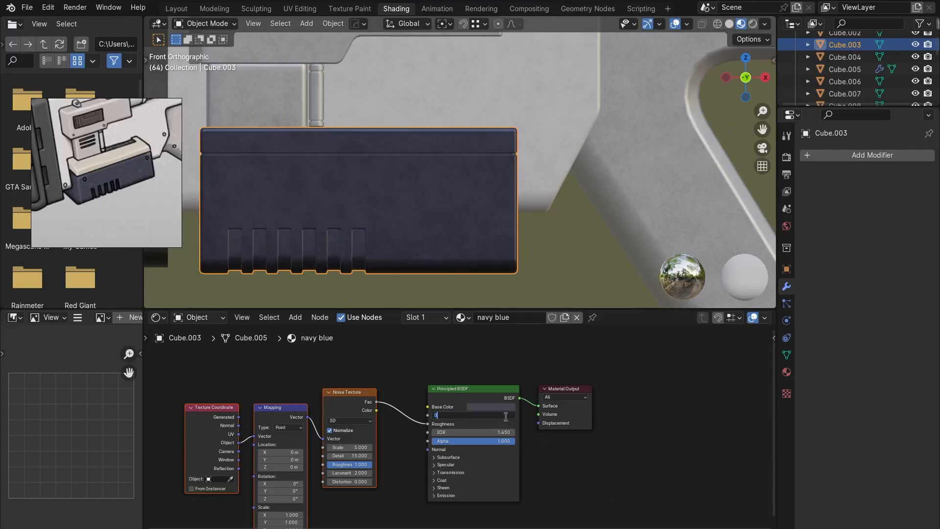
pyautogui.write('0.75')
pyautogui.press('Return')
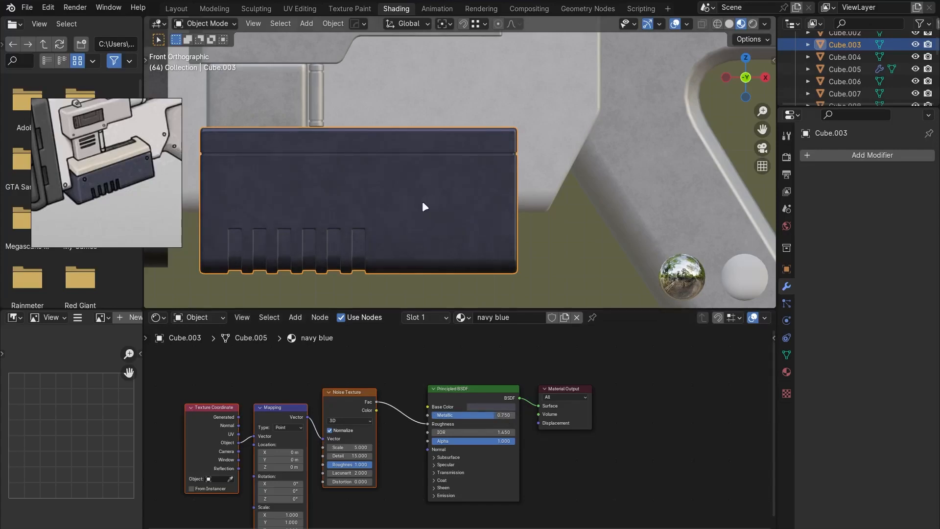
# Select the faces of the notched box's upper band in Edit Mode.
pyautogui.press('Tab')
pyautogui.press('3')
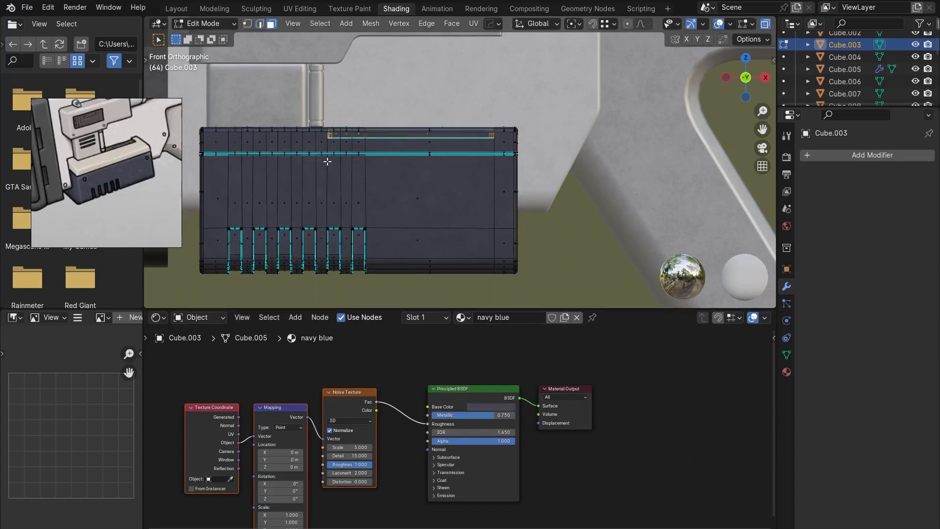
pyautogui.scroll(-1, 328, 162)
pyautogui.moveTo(238, 119); pyautogui.dragTo(541, 160)
# Duplicate the navy blue material as light yellow and sample its base color from the cream strip of the box in the reference image.
pyautogui.click(565, 317)
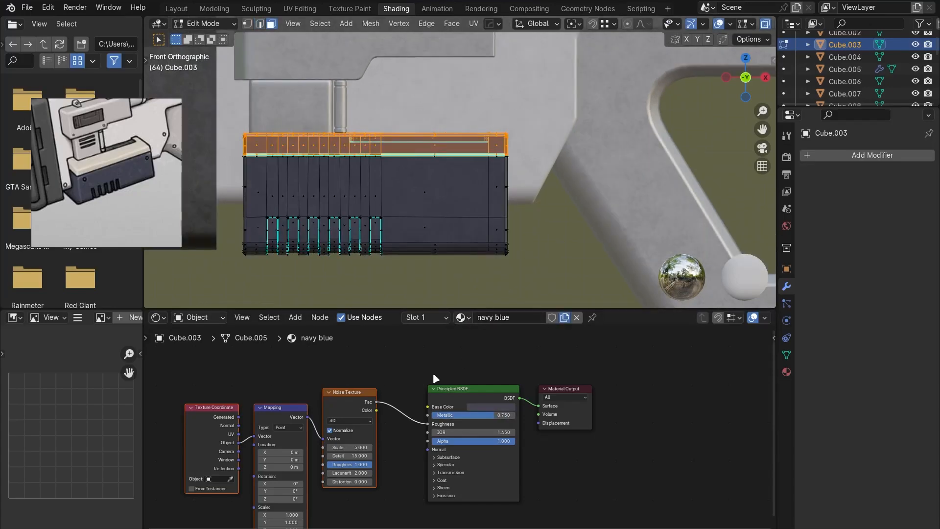
pyautogui.click(503, 407)
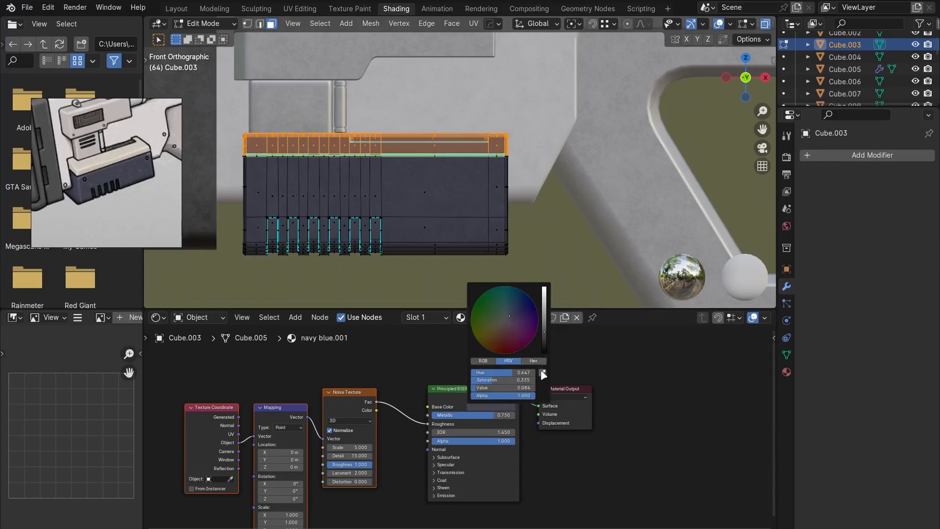
pyautogui.click(107, 158)
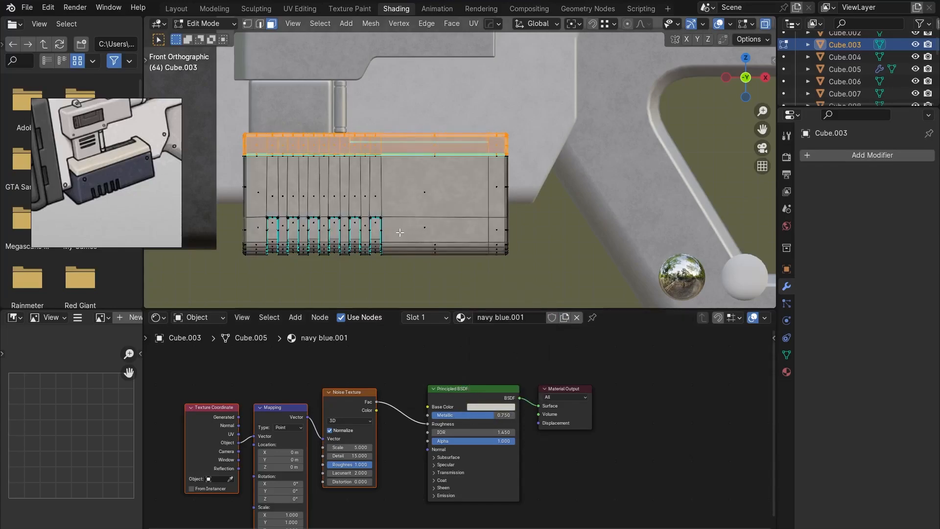
pyautogui.click(531, 317)
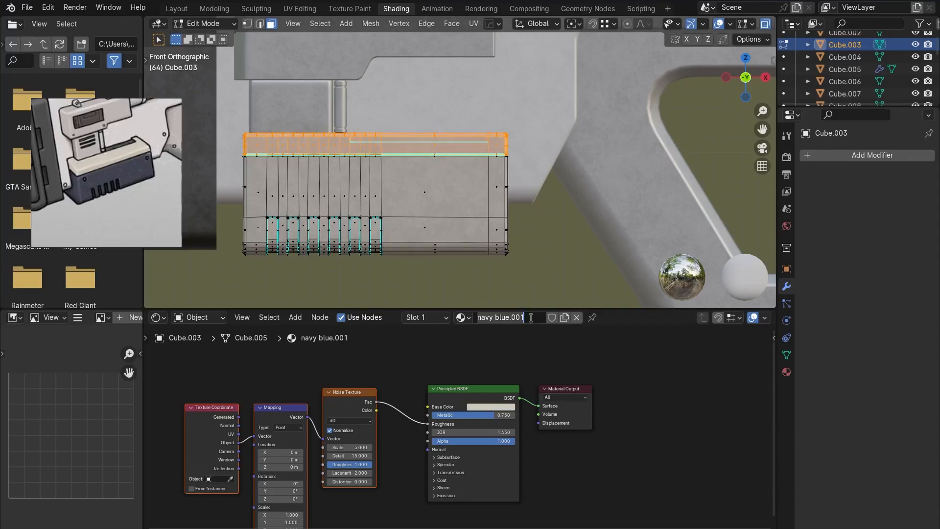
pyautogui.write('light yellow')
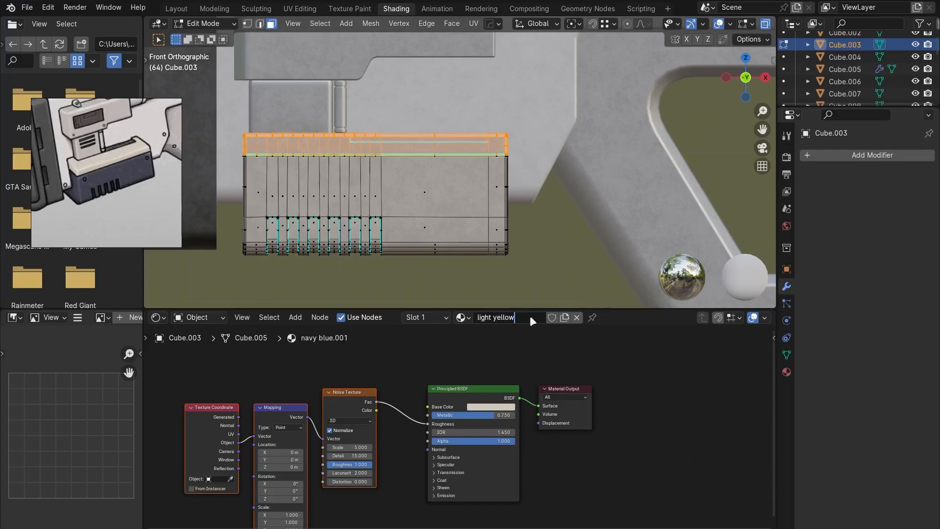
pyautogui.press('Return')
# Restore navy blue in the box's first material slot and add a second slot holding light yellow.
pyautogui.click(787, 371)
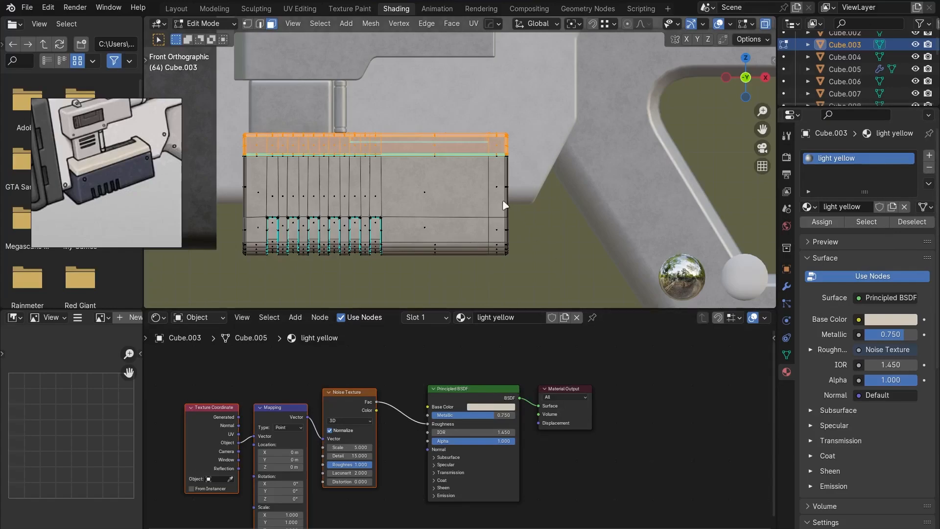
pyautogui.press('Tab')
pyautogui.click(470, 320)
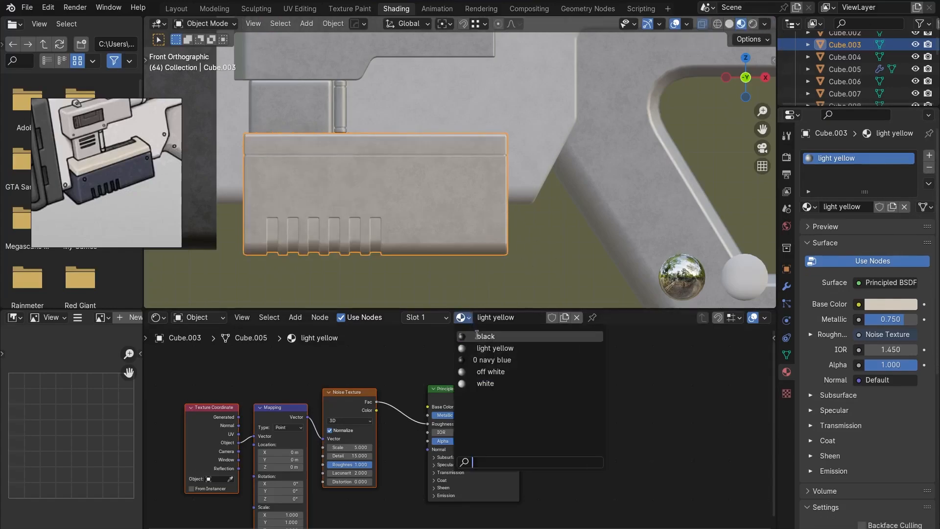
pyautogui.click(486, 361)
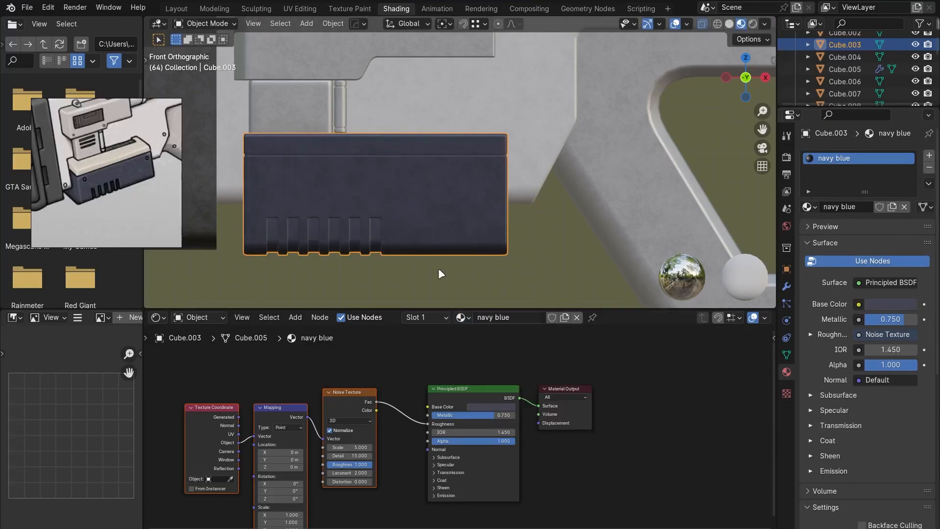
pyautogui.click(929, 155)
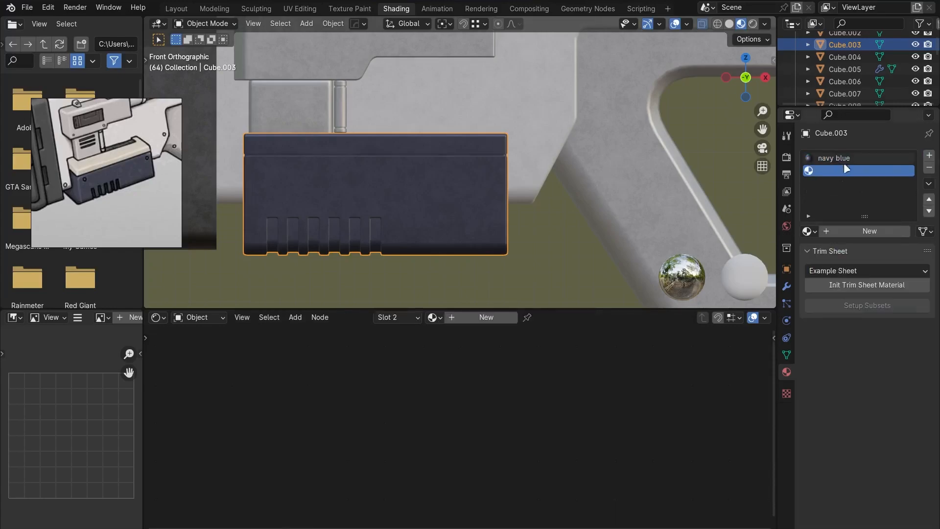
pyautogui.click(816, 231)
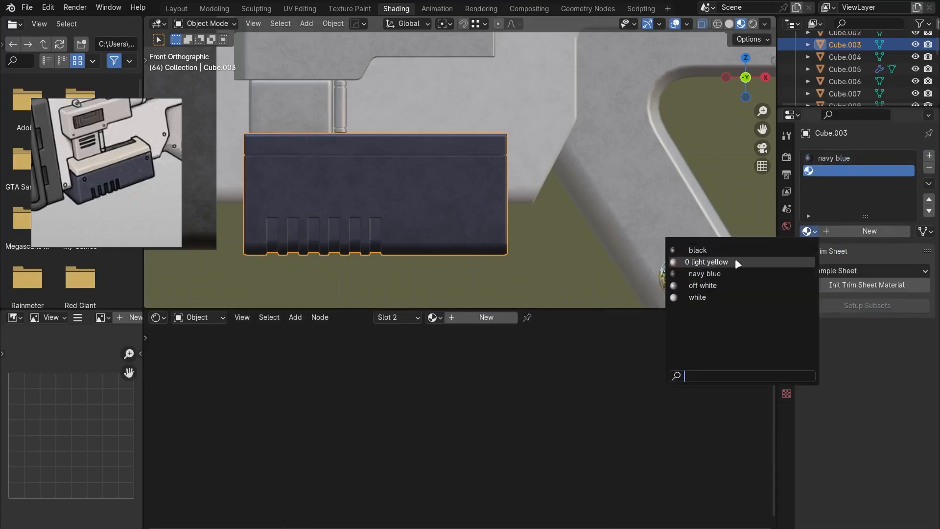
pyautogui.click(737, 263)
# Assign the light yellow material to the selected upper band faces and hide all other objects.
pyautogui.press('Tab')
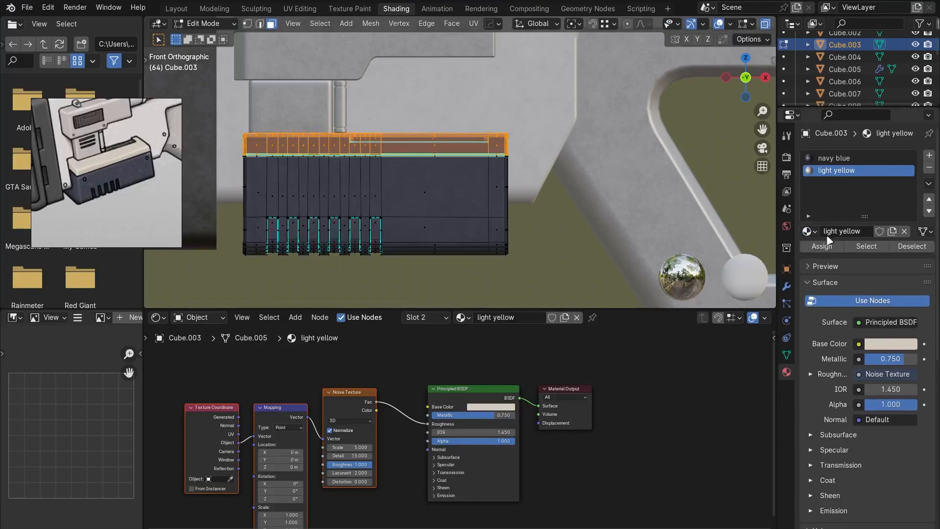
pyautogui.click(823, 245)
pyautogui.press('Tab')
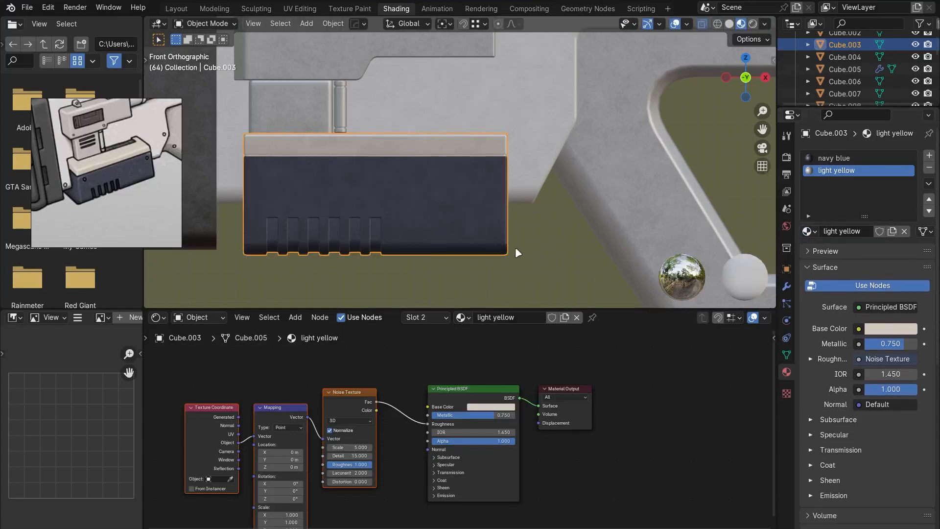
pyautogui.moveTo(505, 244); pyautogui.dragTo(519, 251, button='middle')
pyautogui.scroll(4, 519, 250)
pyautogui.scroll(-4, 519, 251)
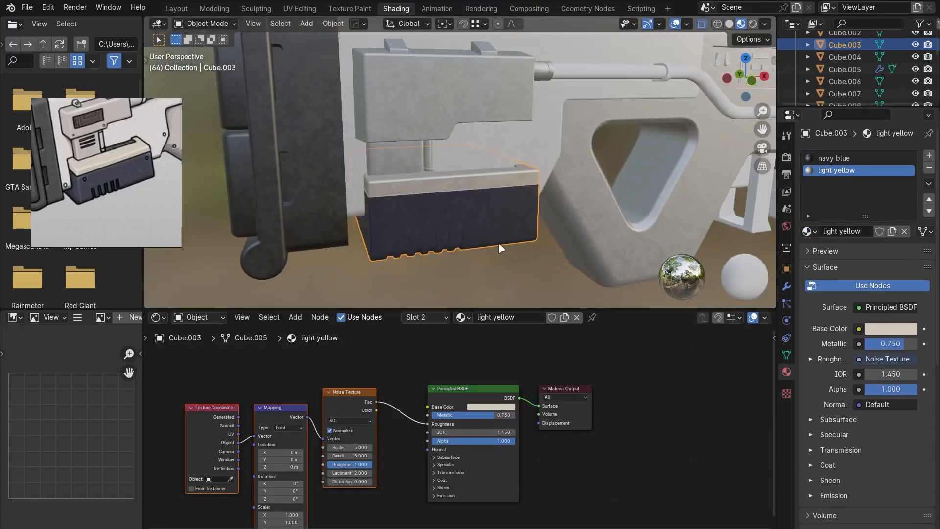
pyautogui.hotkey('shift', 'h')
# Add a black material slot to the box and assign it to the floor faces of the rectangular recess on its top.
pyautogui.moveTo(547, 234); pyautogui.dragTo(493, 182, button='middle')
pyautogui.press('Tab')
pyautogui.hotkey('alt', 'a')
pyautogui.click(479, 155)
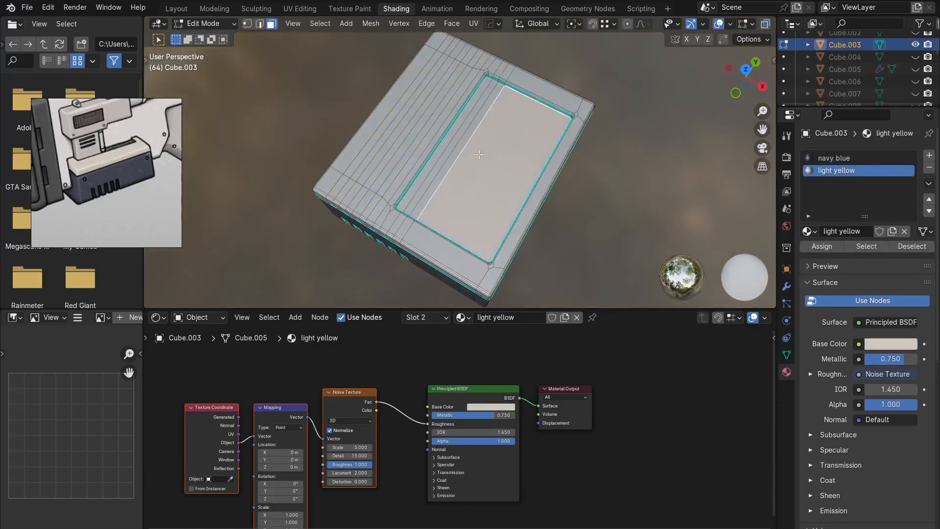
pyautogui.keyDown('ctrl'); pyautogui.click(452, 134); pyautogui.keyUp('ctrl')
pyautogui.scroll(2, 502, 185)
pyautogui.moveTo(502, 185); pyautogui.dragTo(438, 173, button='middle')
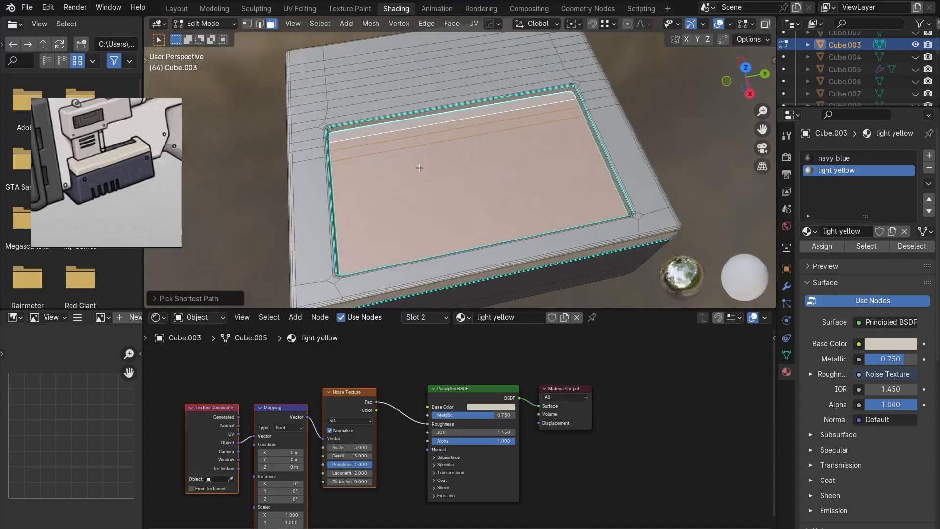
pyautogui.click(929, 155)
pyautogui.click(809, 231)
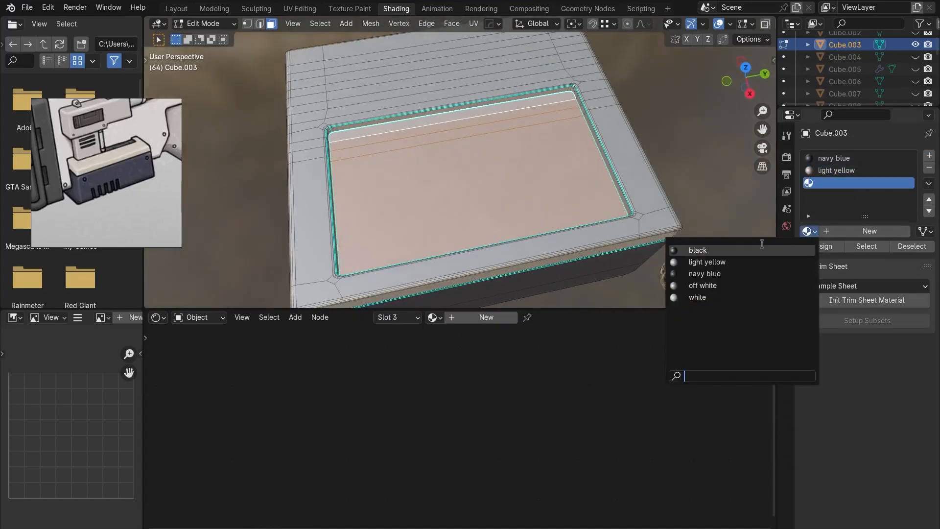
pyautogui.click(727, 244)
pyautogui.click(821, 246)
pyautogui.press('Tab')
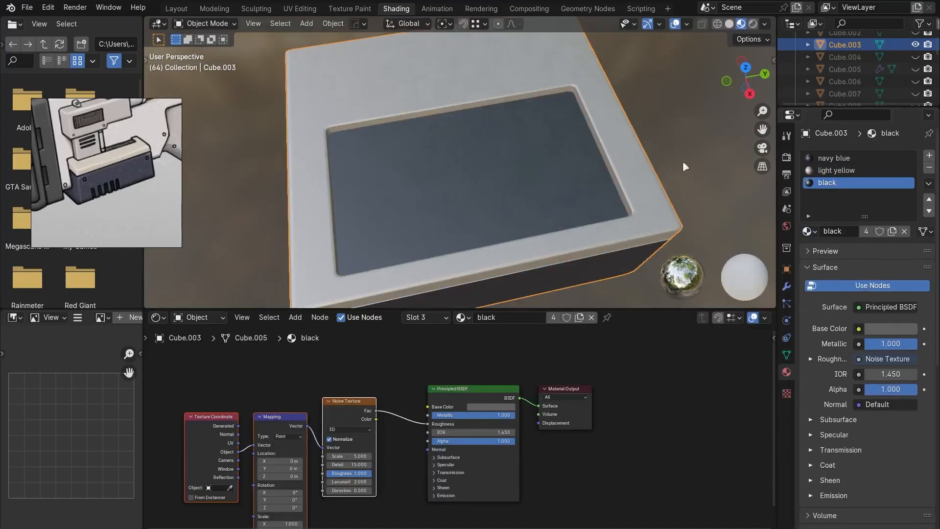
# Assign the black material to the face loop in the groove between the light yellow band and the navy blue body.
pyautogui.moveTo(683, 160); pyautogui.dragTo(434, 138, button='middle')
pyautogui.press('Tab')
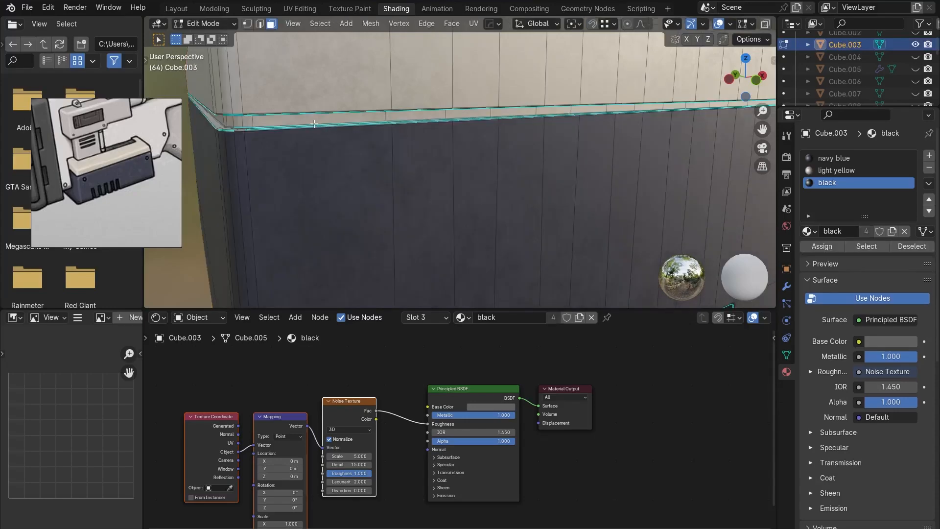
pyautogui.keyDown('alt'); pyautogui.click(380, 119); pyautogui.keyUp('alt')
pyautogui.keyDown('alt'); pyautogui.click(386, 116); pyautogui.keyUp('alt')
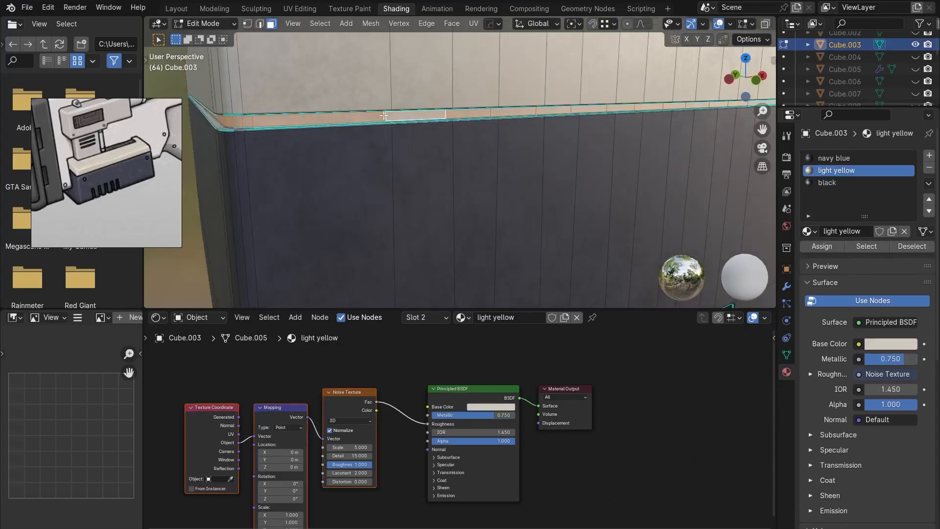
pyautogui.press('ctrl+KP_Add')
pyautogui.press('ctrl+KP_Subtract')
pyautogui.click(827, 183)
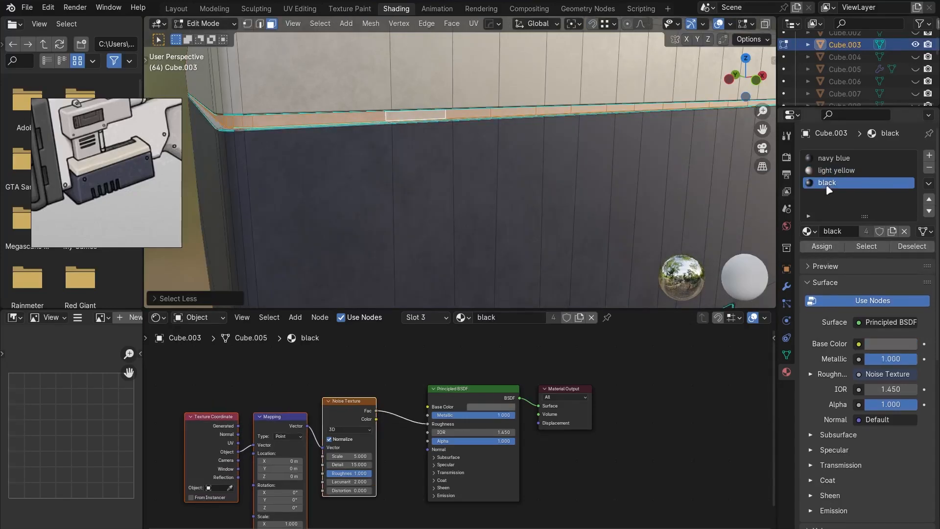
pyautogui.click(818, 246)
pyautogui.press('Tab')
pyautogui.press('KP_Decimal')
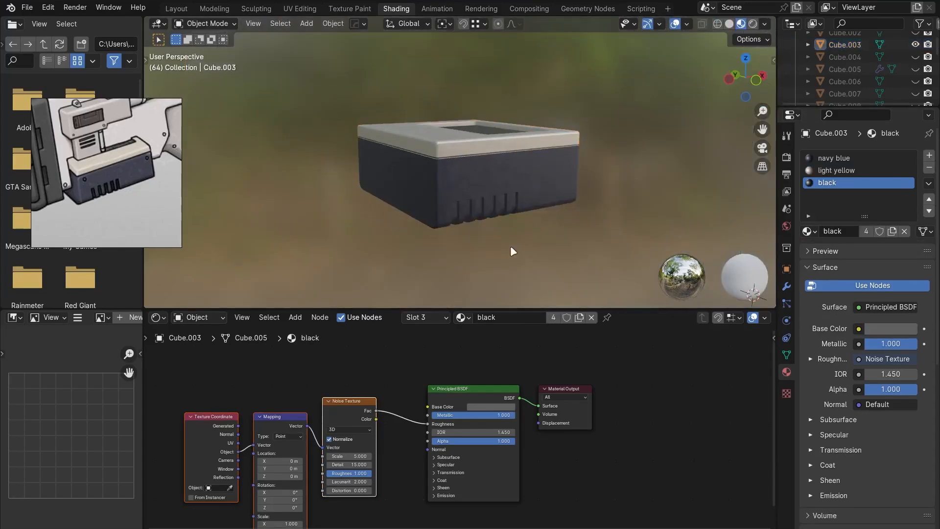
# Assign the black material to the recessed faces of all six notches along the box's lower front edge.
pyautogui.moveTo(511, 245); pyautogui.dragTo(445, 201, button='middle')
pyautogui.press('KP_1')
pyautogui.scroll(3, 392, 169)
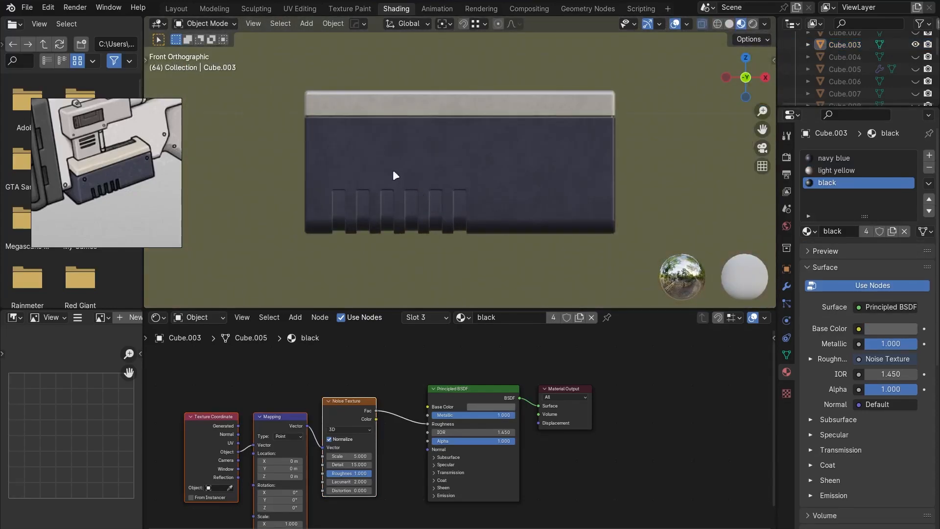
pyautogui.press('Tab')
pyautogui.scroll(1, 340, 213)
pyautogui.scroll(1, 340, 213)
pyautogui.moveTo(280, 202); pyautogui.dragTo(294, 274)
pyautogui.moveTo(316, 204); pyautogui.dragTo(325, 269)
pyautogui.moveTo(352, 204); pyautogui.dragTo(363, 274)
pyautogui.moveTo(389, 207); pyautogui.dragTo(396, 273)
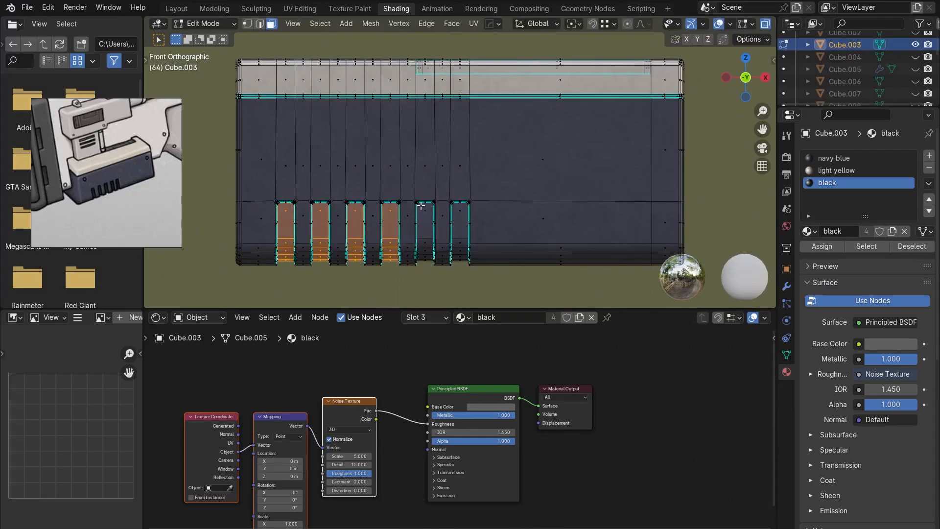
pyautogui.moveTo(421, 205); pyautogui.dragTo(429, 272)
pyautogui.keyDown('shift'); pyautogui.moveTo(454, 210); pyautogui.dragTo(466, 269); pyautogui.keyUp('shift')
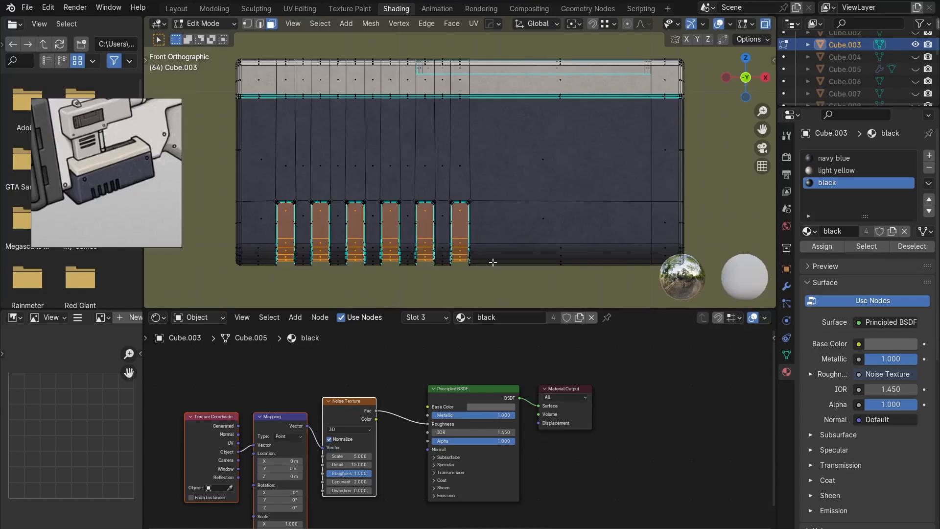
pyautogui.moveTo(485, 245); pyautogui.dragTo(497, 230, button='middle')
pyautogui.hotkey('alt', 'z')
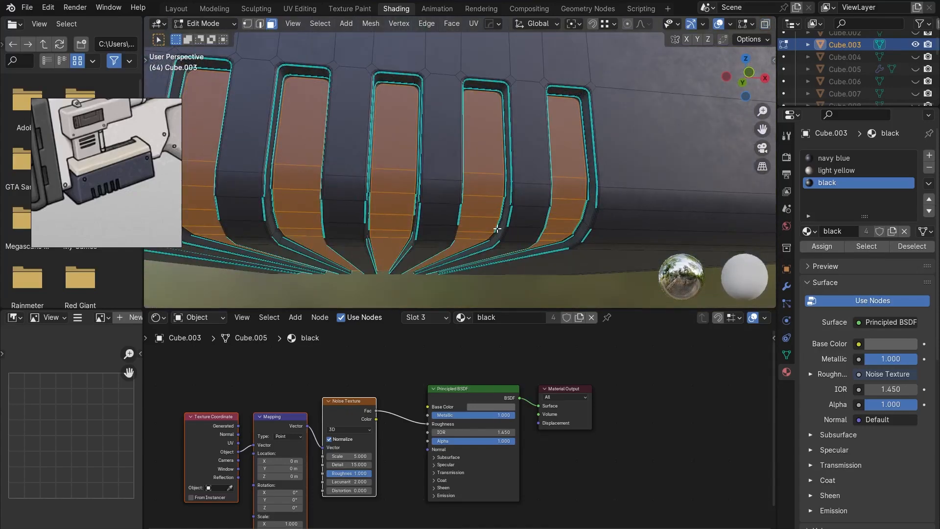
pyautogui.press('ctrl+KP_Add')
pyautogui.press('ctrl+KP_Add')
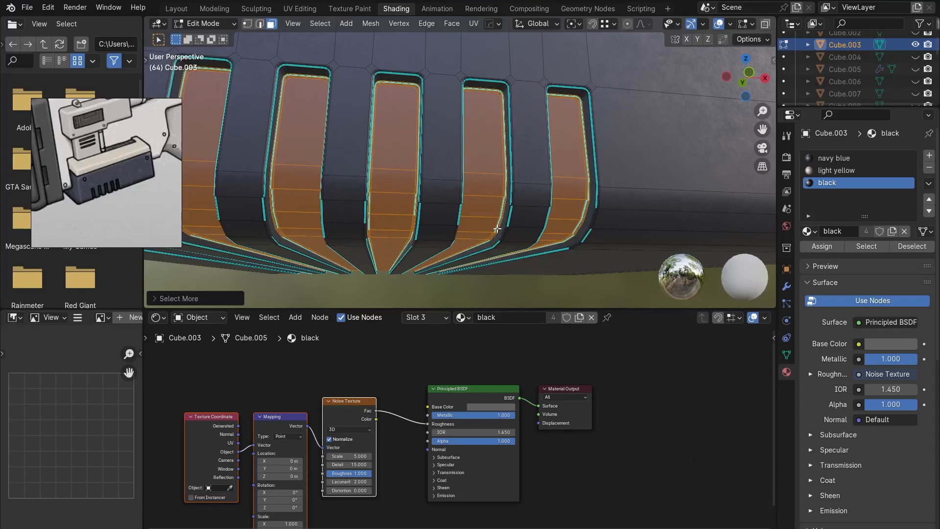
pyautogui.press('ctrl+KP_Subtract')
pyautogui.click(814, 246)
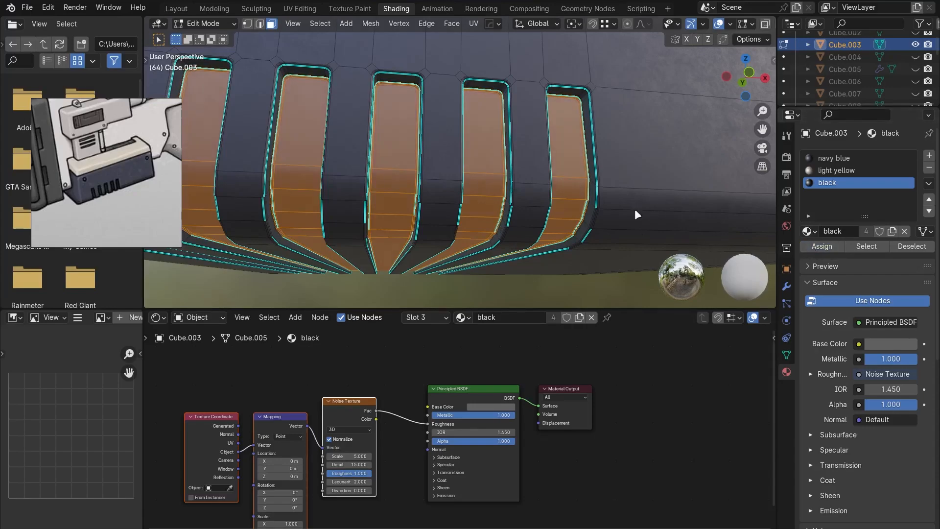
# Finish editing the navy blue box's mesh, unhide all the other rifle parts and clear the selection.
pyautogui.press('Tab')
pyautogui.scroll(-5, 635, 209)
pyautogui.click(494, 278)
pyautogui.moveTo(495, 277); pyautogui.dragTo(438, 228, button='middle')
pyautogui.scroll(-6, 436, 222)
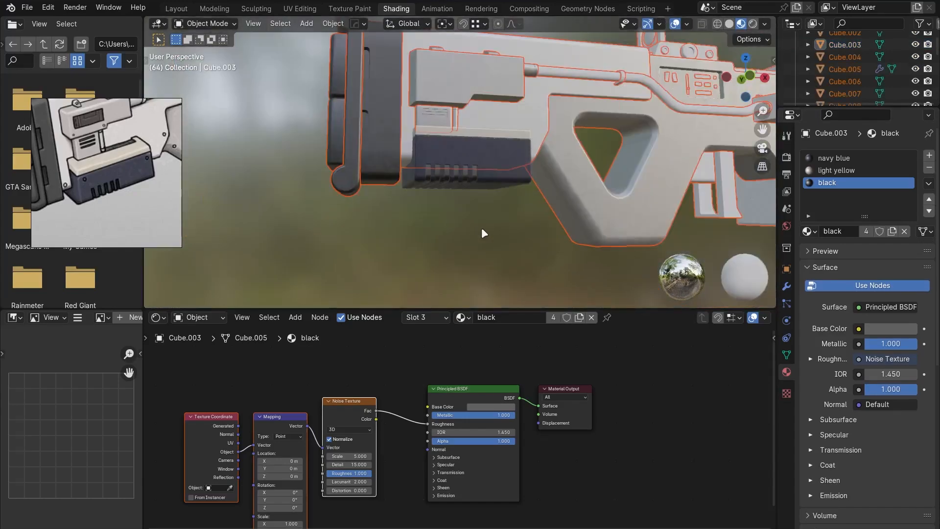
# Add a black material slot to the small off-white block above the navy box and assign it to its three vent slot faces.
pyautogui.click(442, 145)
pyautogui.scroll(5, 442, 145)
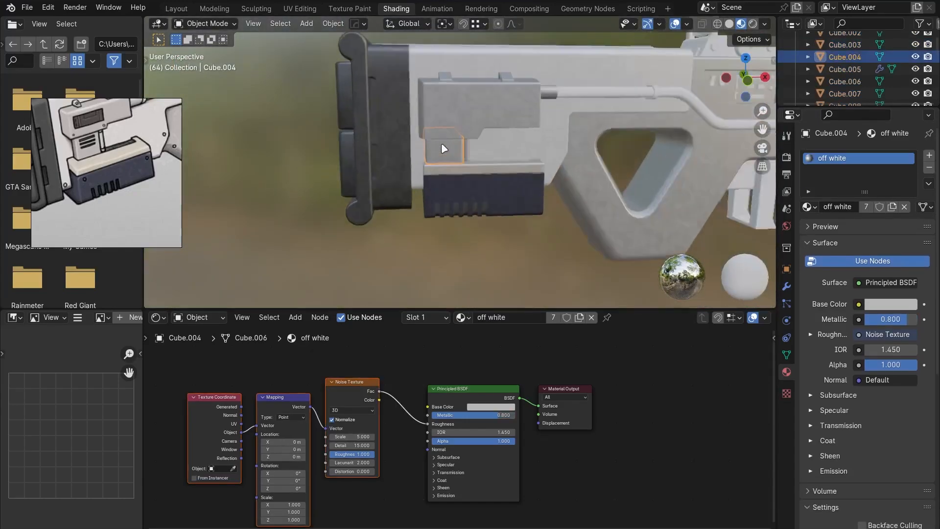
pyautogui.press('KP_1')
pyautogui.scroll(4, 453, 147)
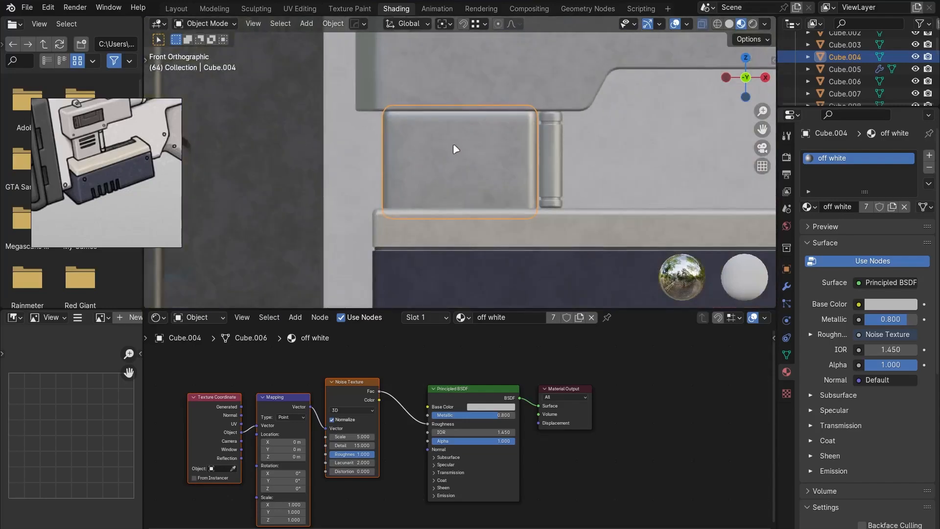
pyautogui.press('Tab')
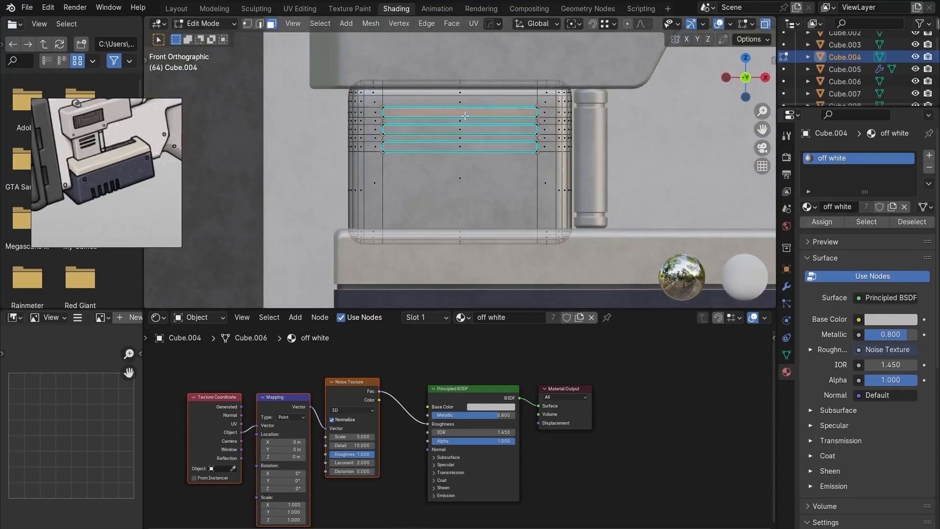
pyautogui.scroll(1, 457, 121)
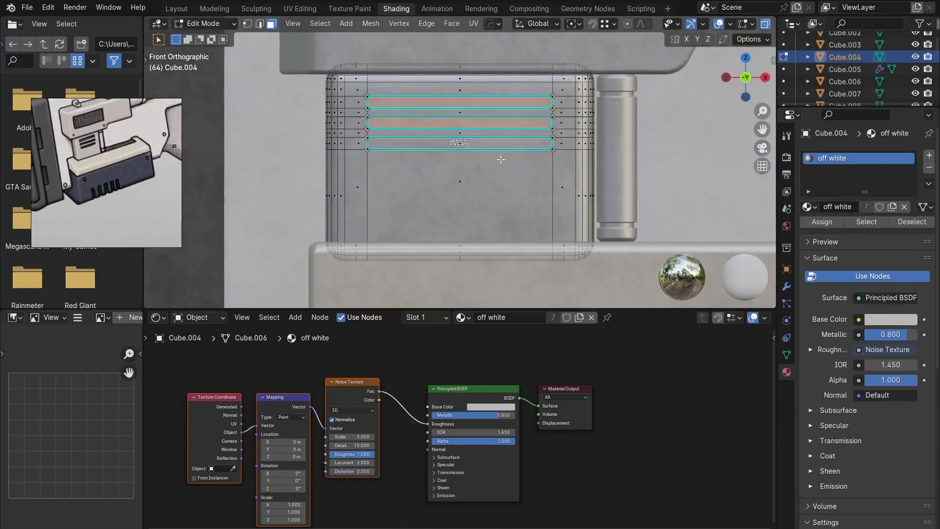
pyautogui.moveTo(501, 160); pyautogui.dragTo(519, 177, button='middle')
pyautogui.scroll(-4, 527, 176)
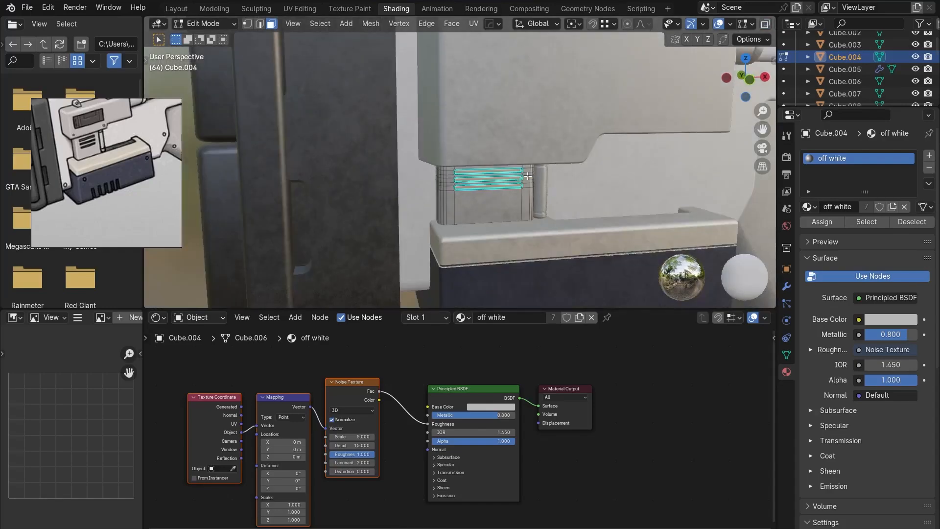
pyautogui.click(929, 155)
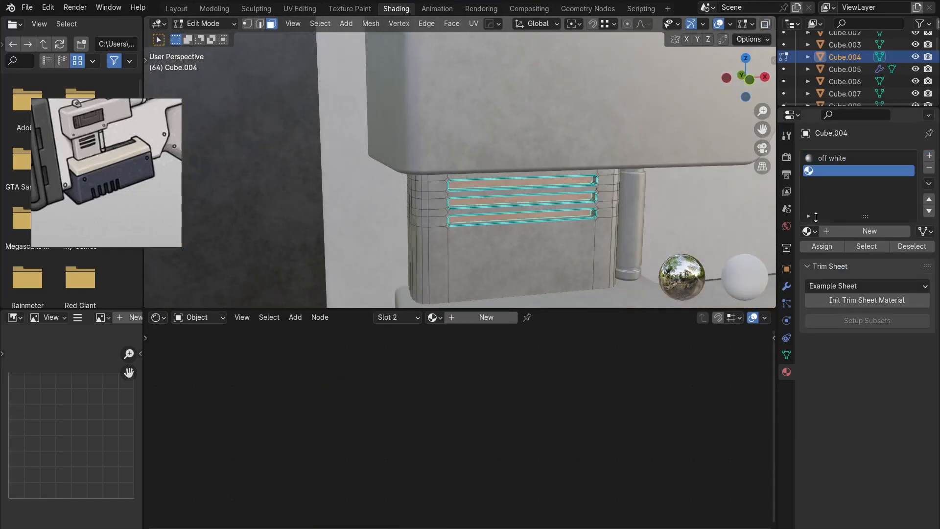
pyautogui.click(808, 231)
pyautogui.click(700, 250)
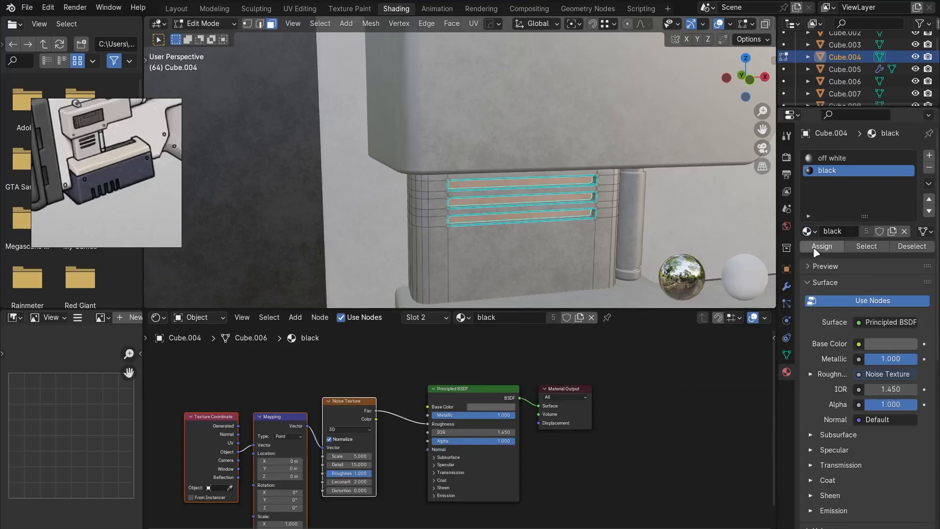
pyautogui.click(815, 247)
pyautogui.scroll(1, 578, 237)
pyautogui.press('Tab')
pyautogui.scroll(-3, 580, 228)
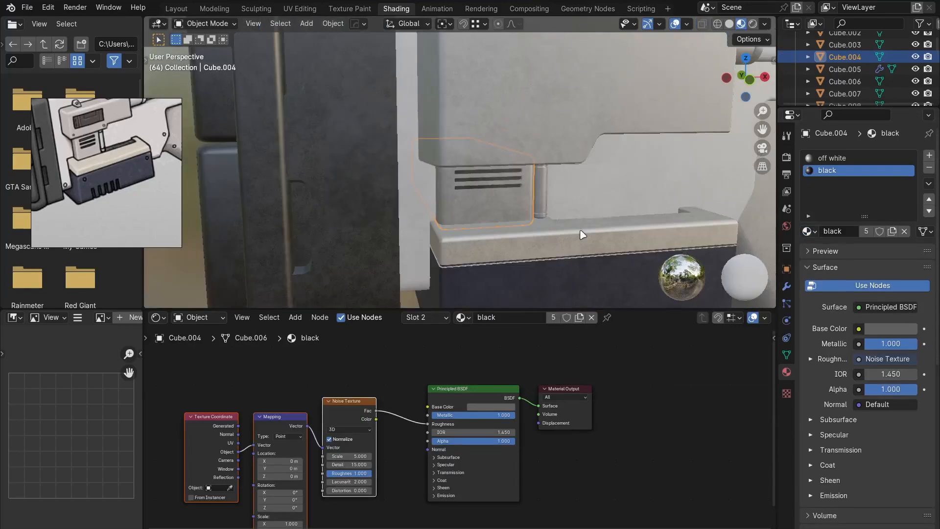
pyautogui.scroll(-4, 580, 228)
pyautogui.click(302, 222)
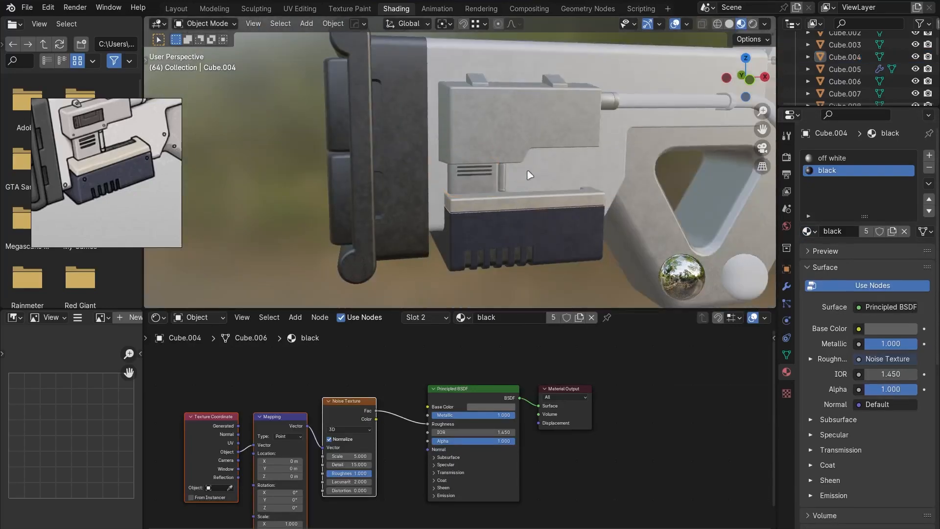
# In the Layout workspace, delete the far-side half of the small ribbed panel embedded in the upper box, keeping the near-side one.
pyautogui.click(189, 9)
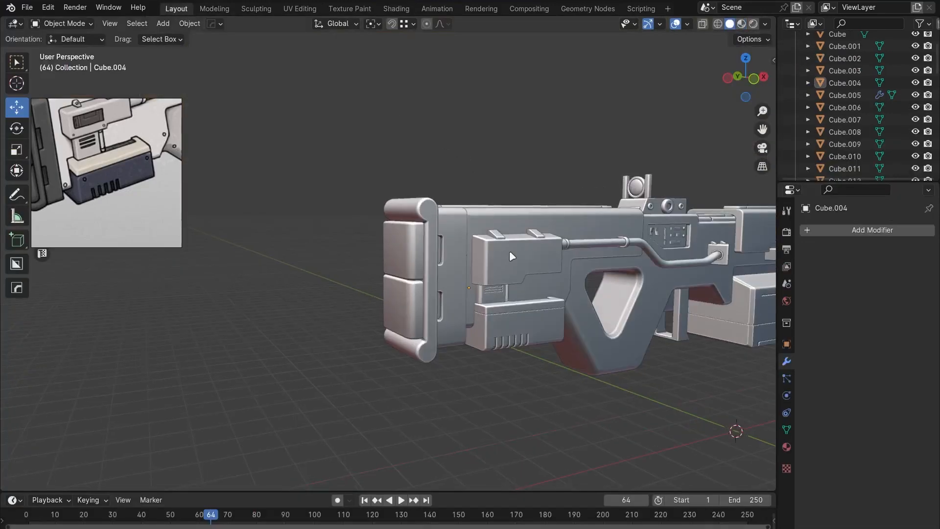
pyautogui.moveTo(509, 251); pyautogui.dragTo(420, 274, button='middle')
pyautogui.scroll(4, 420, 277)
pyautogui.hotkey('alt', 'z')
pyautogui.click(400, 221)
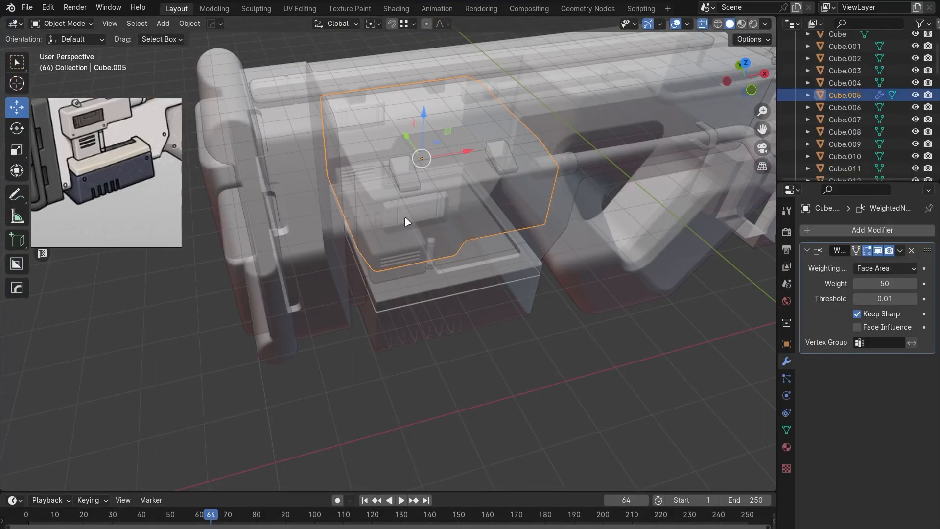
pyautogui.click(407, 221)
pyautogui.press('KP_7')
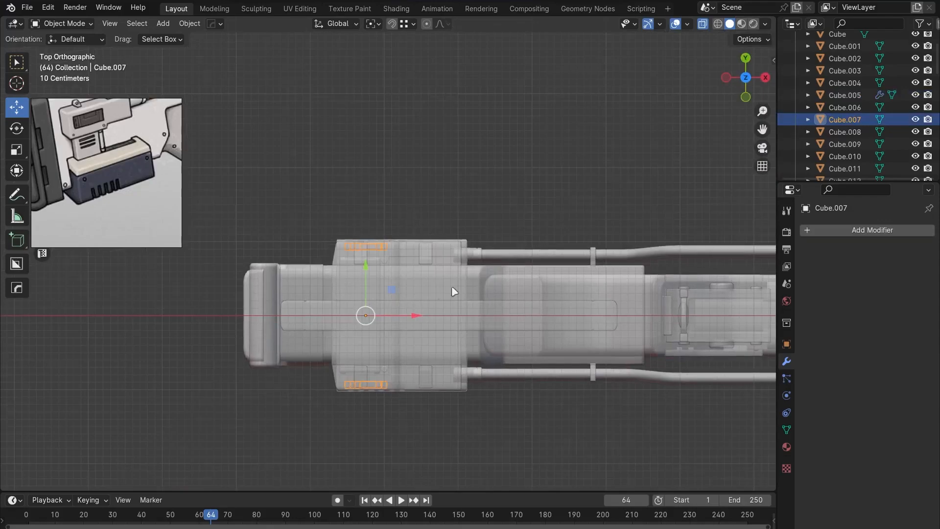
pyautogui.press('Tab')
pyautogui.moveTo(290, 217); pyautogui.dragTo(425, 275)
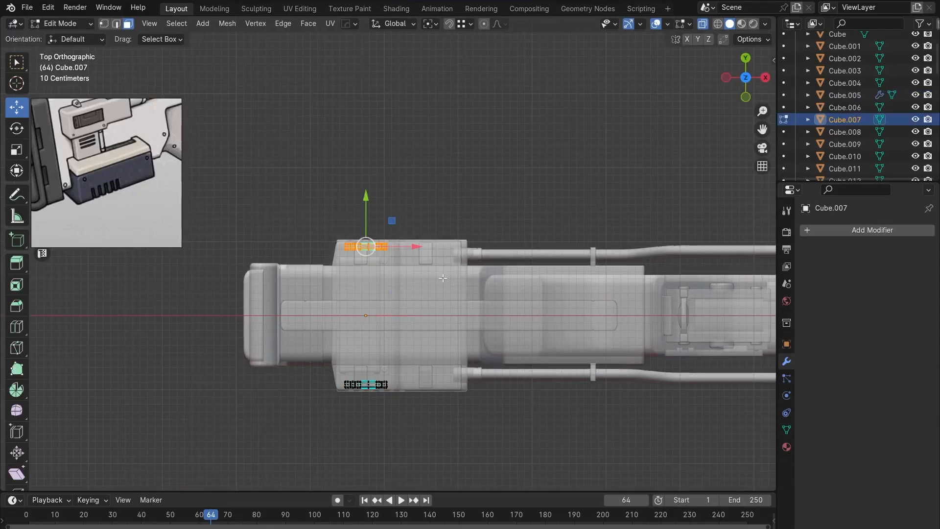
pyautogui.press('x')
pyautogui.click(399, 297)
pyautogui.press('Tab')
# Set the remaining ribbed panel's origin to its center of mass (surface).
pyautogui.keyDown('shift'); pyautogui.moveTo(371, 382); pyautogui.dragTo(402, 291, button='middle'); pyautogui.keyUp('shift')
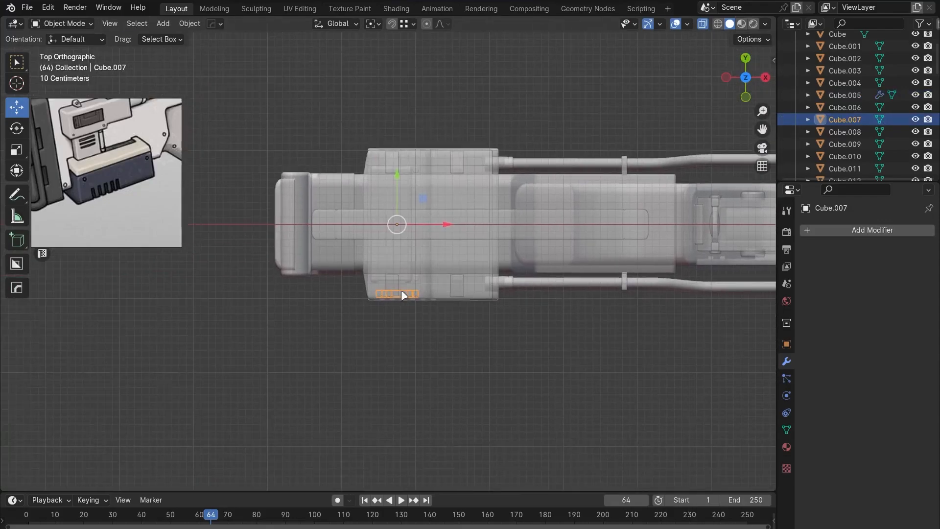
pyautogui.rightClick(402, 291)
pyautogui.moveTo(391, 332)
pyautogui.click(506, 372)
pyautogui.scroll(3, 431, 333)
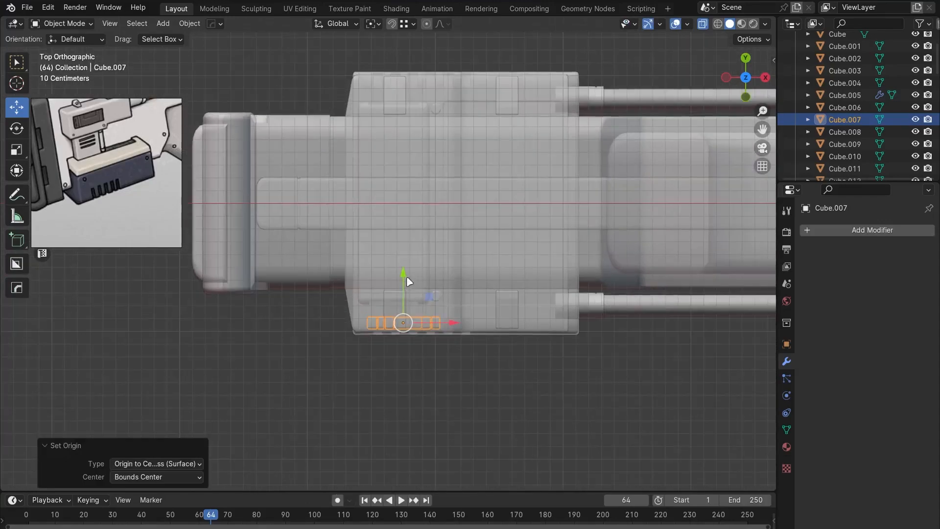
# Move the ribbed panel outward along Y until it stands out from the upper box's side face.
pyautogui.moveTo(407, 276); pyautogui.dragTo(407, 293)
pyautogui.moveTo(480, 273); pyautogui.dragTo(504, 244, button='middle')
pyautogui.hotkey('alt', 'z')
pyautogui.press('KP_Decimal')
pyautogui.moveTo(346, 241); pyautogui.dragTo(315, 232)
pyautogui.click(594, 394)
pyautogui.scroll(-3, 451, 279)
pyautogui.moveTo(451, 280); pyautogui.dragTo(416, 243, button='middle')
pyautogui.scroll(-4, 436, 244)
pyautogui.scroll(2, 419, 248)
pyautogui.click(405, 267)
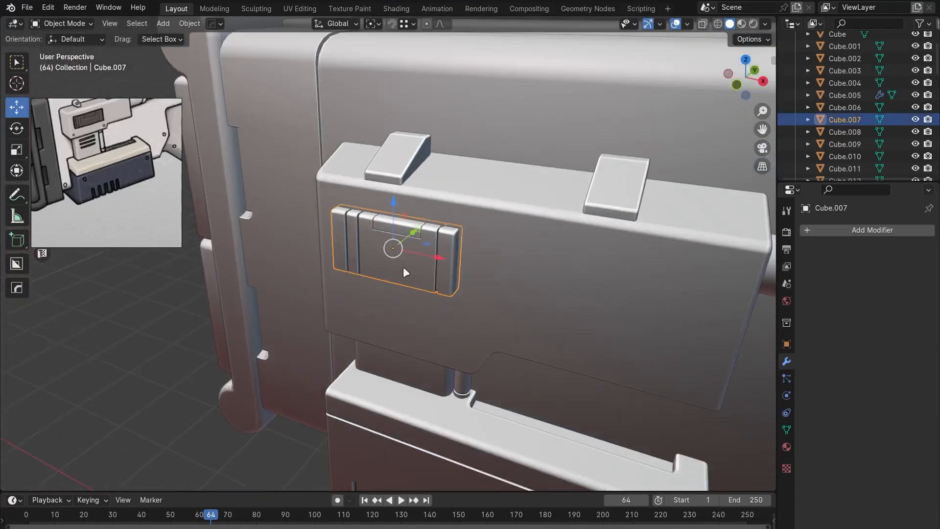
# Push the ribbed panel back in along Y so it protrudes only slightly from the box's side.
pyautogui.moveTo(416, 229); pyautogui.dragTo(430, 279)
pyautogui.moveTo(428, 279); pyautogui.dragTo(423, 252, button='middle')
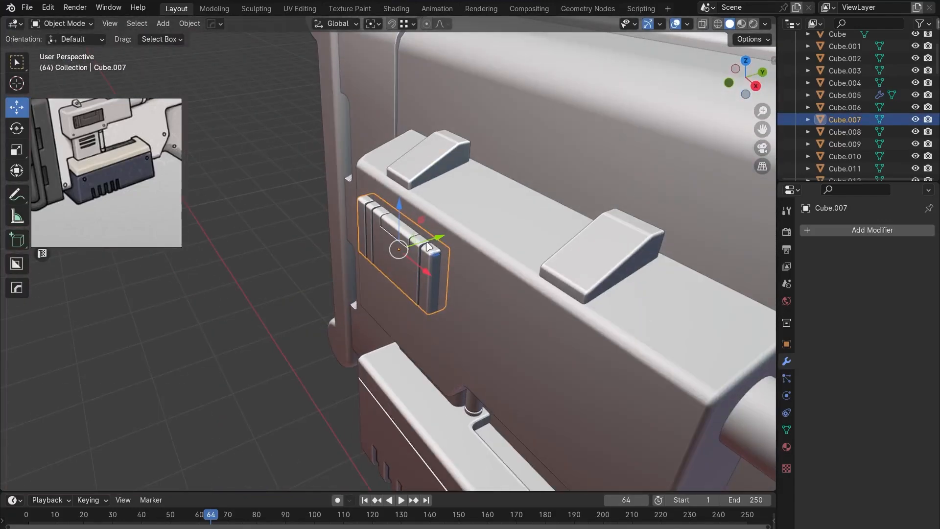
pyautogui.press('g')
pyautogui.press('y')
pyautogui.moveTo(426, 246); pyautogui.dragTo(425, 247)
pyautogui.click(283, 325)
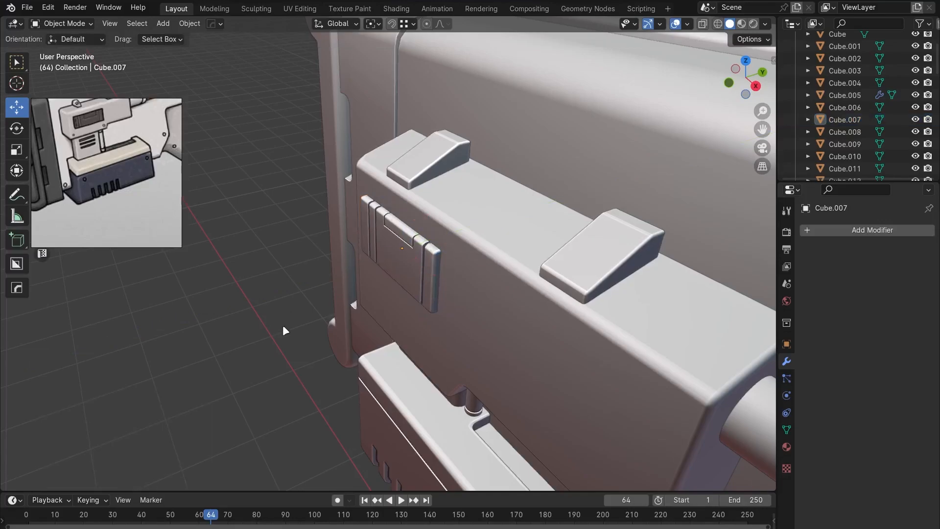
# Mirror the ribbed panel along Y to the opposite side of the rifle and apply the mirror modifier.
pyautogui.scroll(-4, 283, 325)
pyautogui.moveTo(289, 319); pyautogui.dragTo(496, 287, button='middle')
pyautogui.click(378, 264)
pyautogui.scroll(-3, 379, 263)
pyautogui.hotkey('alt', 'x')
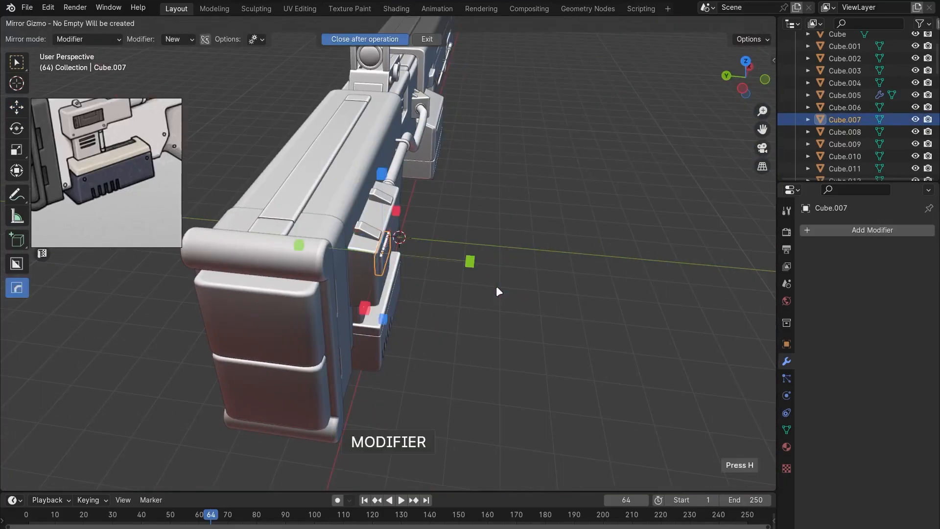
pyautogui.click(471, 262)
pyautogui.click(344, 179)
pyautogui.moveTo(360, 196); pyautogui.dragTo(429, 185, button='middle')
pyautogui.click(901, 251)
pyautogui.click(877, 263)
pyautogui.moveTo(598, 262); pyautogui.dragTo(456, 240, button='middle')
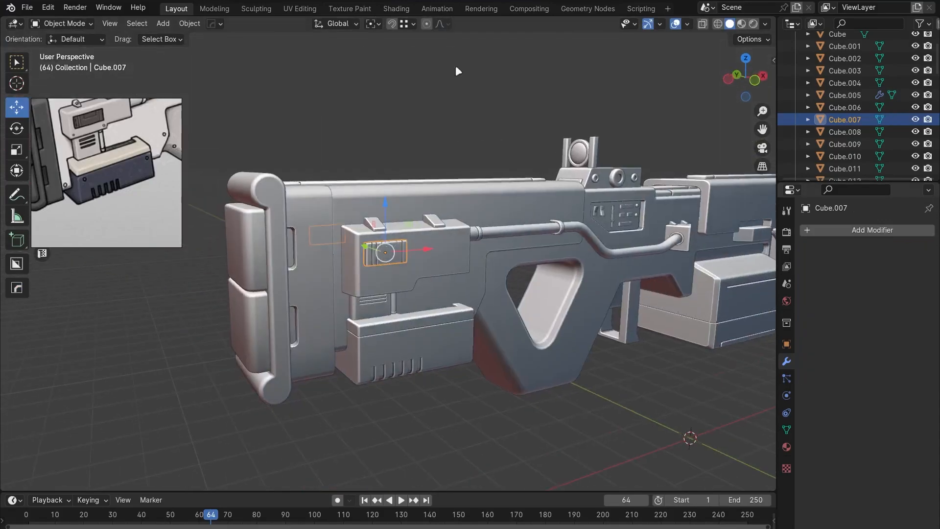
# Return to the Shading workspace, give the ribbed panel the black material and deselect it.
pyautogui.click(395, 10)
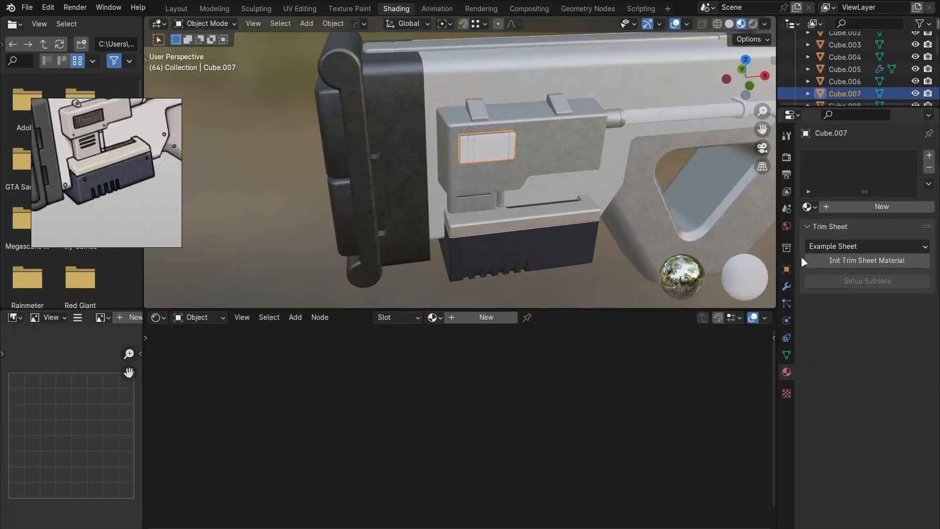
pyautogui.click(812, 207)
pyautogui.click(686, 260)
pyautogui.moveTo(559, 214); pyautogui.dragTo(310, 201, button='middle')
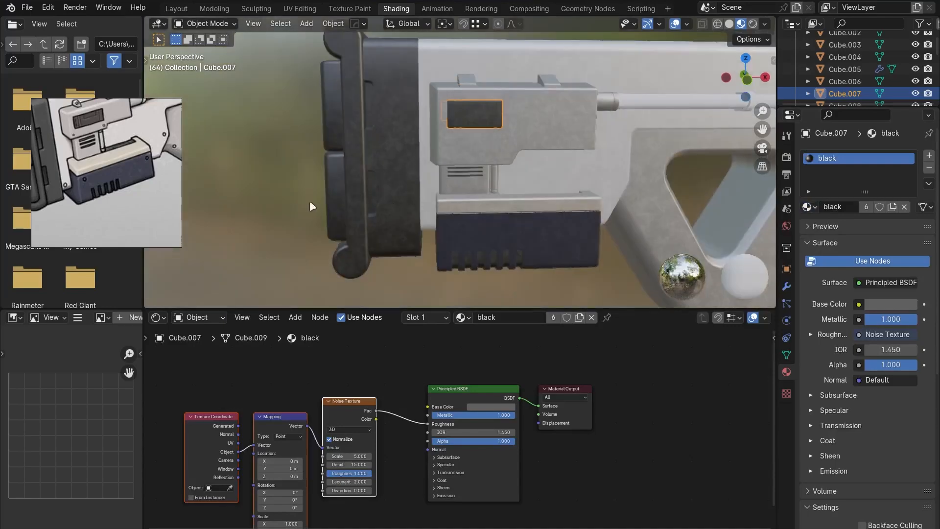
pyautogui.hotkey('alt', 'a')
pyautogui.moveTo(466, 216); pyautogui.dragTo(488, 195, button='middle')
pyautogui.scroll(-3, 487, 196)
pyautogui.keyDown('shift'); pyautogui.moveTo(616, 193); pyautogui.dragTo(541, 213, button='middle'); pyautogui.keyUp('shift')
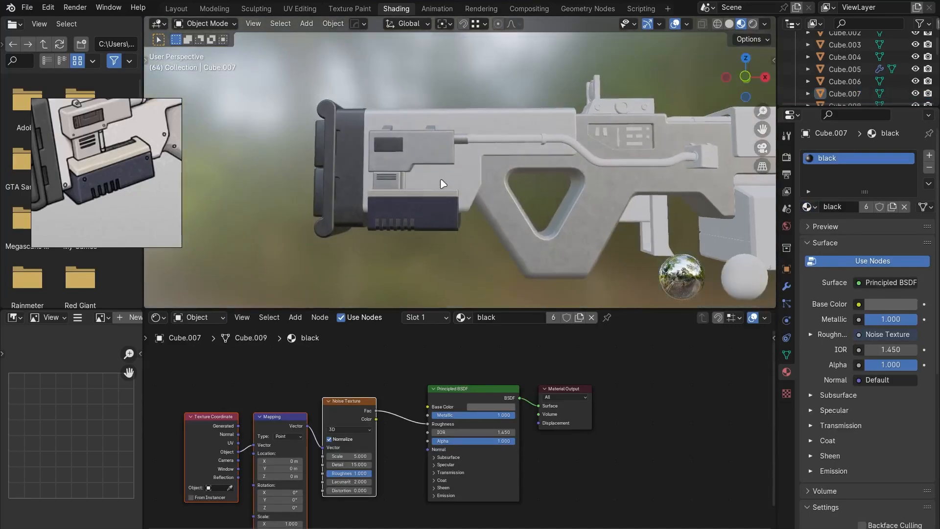
# Isolate the small vertical cylinder beside the vented block and open its mesh for editing in front view with X-ray on.
pyautogui.scroll(2, 440, 178)
pyautogui.scroll(5, 391, 207)
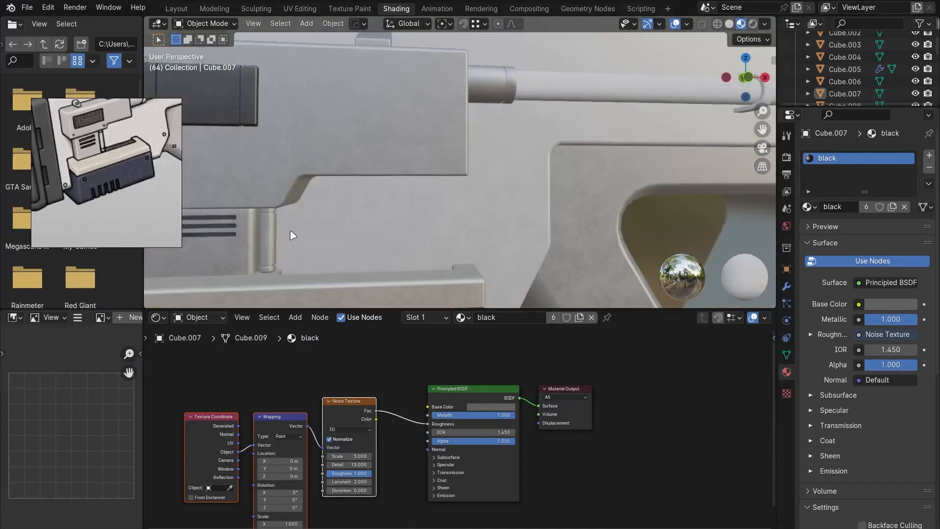
pyautogui.click(274, 236)
pyautogui.press('KP_1')
pyautogui.keyDown('shift'); pyautogui.moveTo(274, 237); pyautogui.dragTo(416, 182, button='middle'); pyautogui.keyUp('shift')
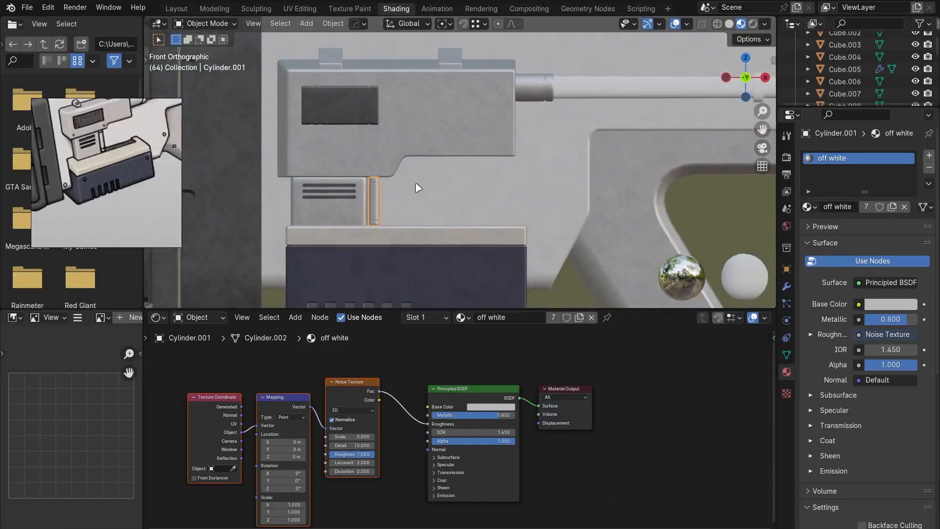
pyautogui.press('KP_1')
pyautogui.scroll(4, 495, 154)
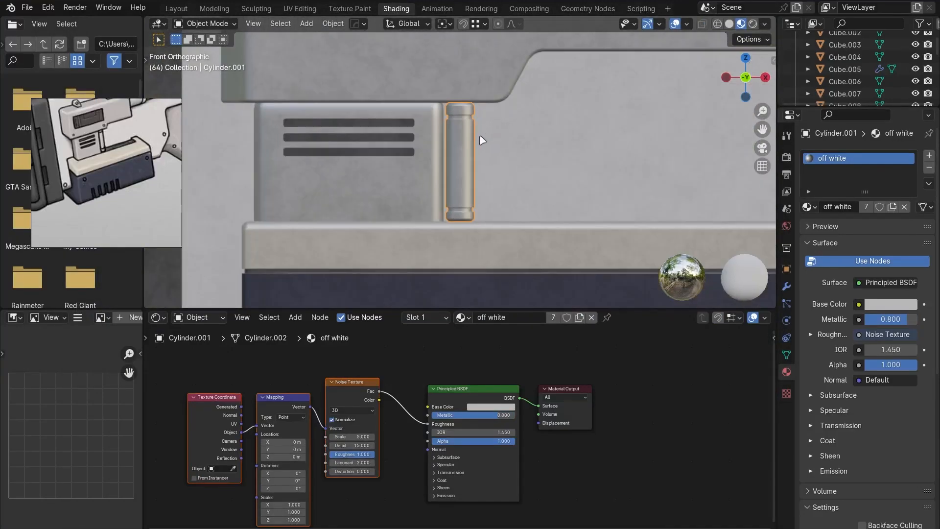
pyautogui.scroll(2, 480, 140)
pyautogui.hotkey('shift', 'h')
pyautogui.scroll(2, 498, 141)
pyautogui.press('Tab')
pyautogui.keyDown('shift'); pyautogui.moveTo(498, 141); pyautogui.dragTo(468, 191, button='middle'); pyautogui.keyUp('shift')
pyautogui.hotkey('alt', 'z')
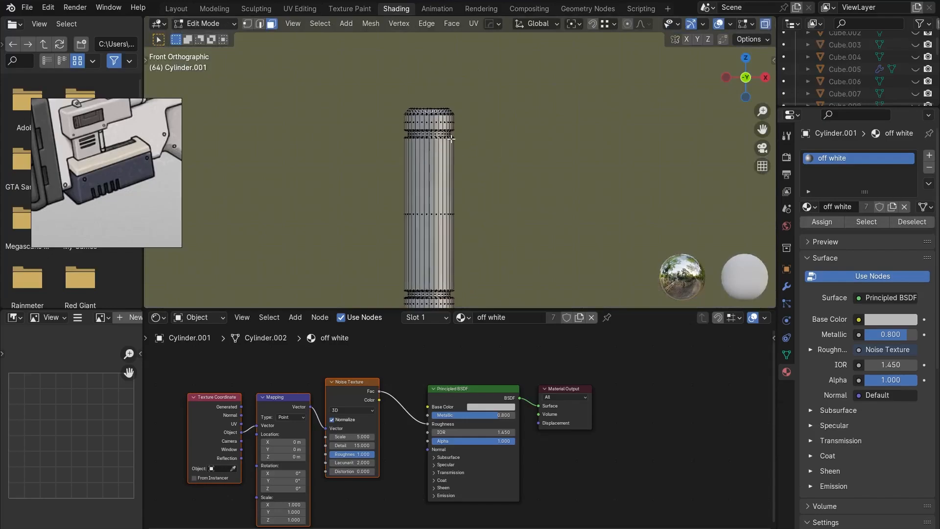
# Select the groove rings near both ends of the cylinder, expand the selection, and assign them a new black material slot.
pyautogui.scroll(2, 407, 130)
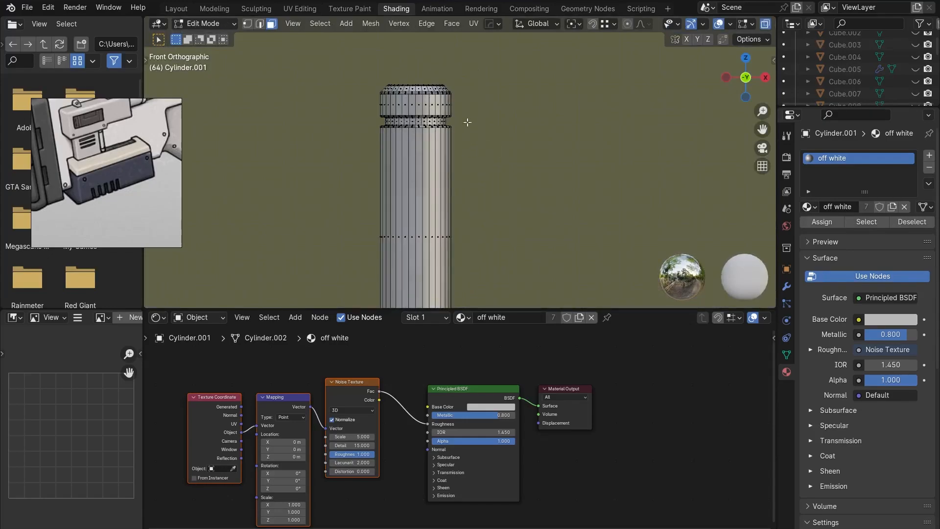
pyautogui.scroll(3, 467, 122)
pyautogui.moveTo(321, 89); pyautogui.dragTo(466, 94)
pyautogui.scroll(-2, 431, 249)
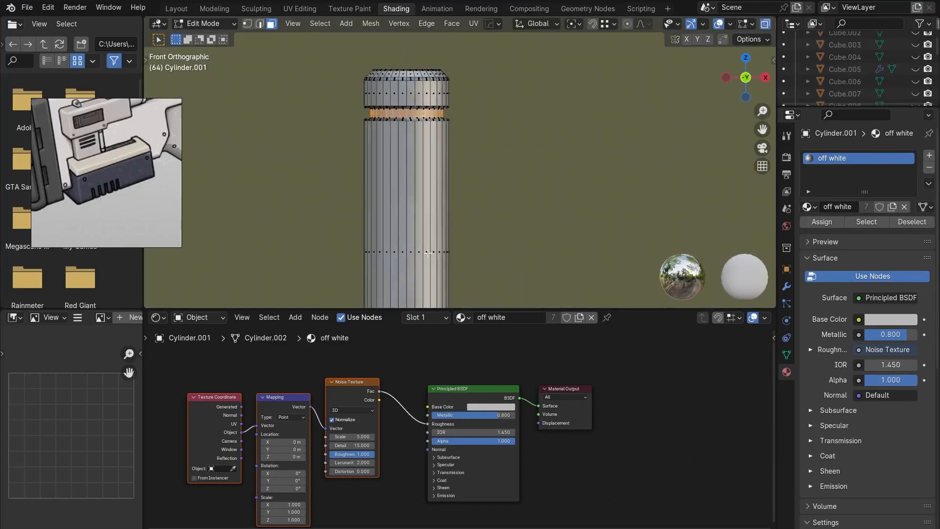
pyautogui.keyDown('shift'); pyautogui.moveTo(428, 253); pyautogui.dragTo(441, 71, button='middle'); pyautogui.keyUp('shift')
pyautogui.scroll(3, 398, 244)
pyautogui.moveTo(323, 243); pyautogui.dragTo(474, 246)
pyautogui.press('ctrl+KP_Add')
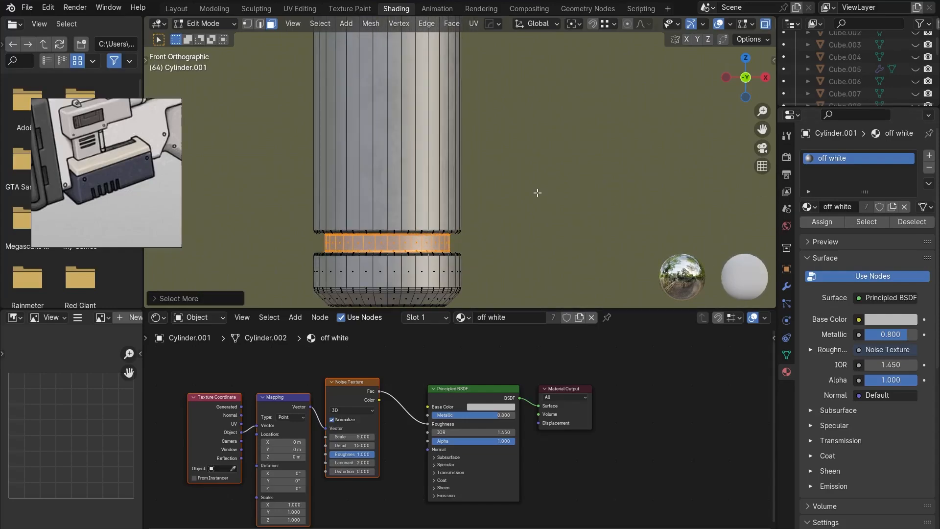
pyautogui.click(929, 155)
pyautogui.click(808, 230)
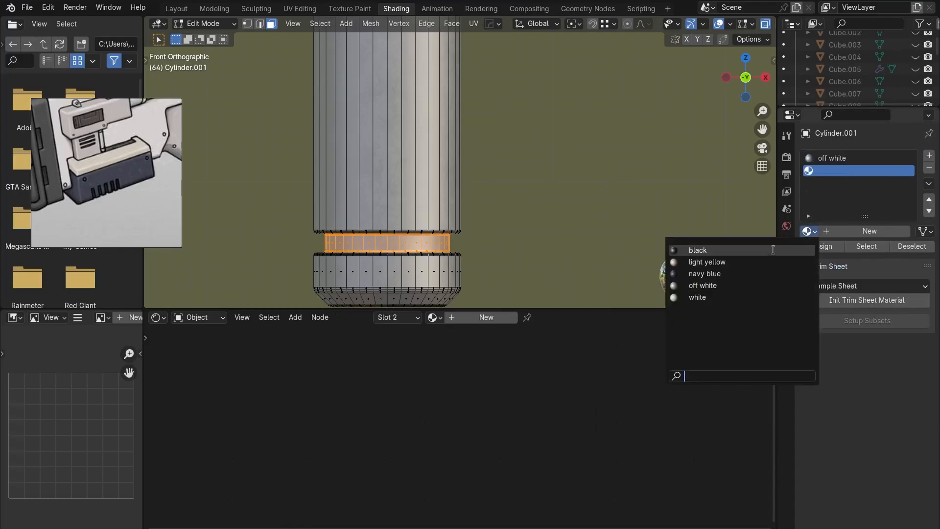
pyautogui.click(806, 249)
pyautogui.click(822, 247)
pyautogui.press('Tab')
pyautogui.scroll(-3, 413, 191)
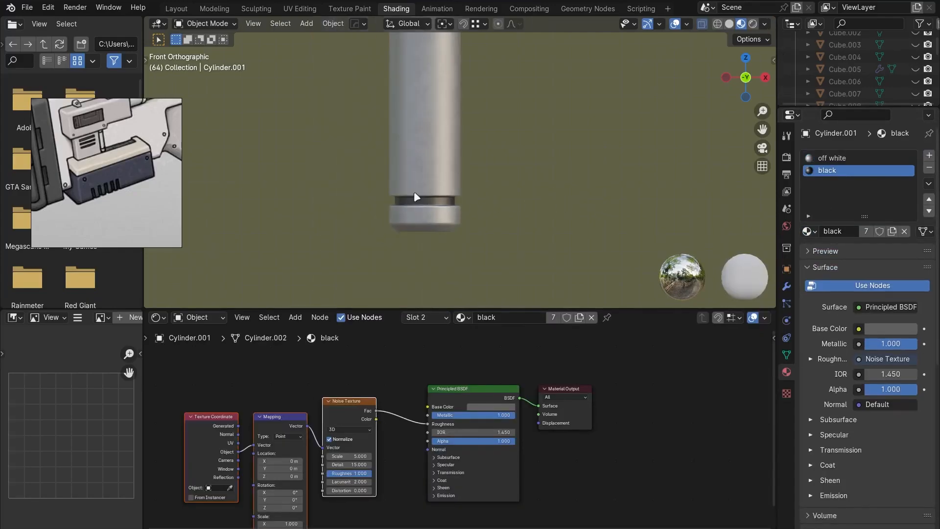
# Bring back all hidden rifle parts around the finished cylinder and deselect everything.
pyautogui.moveTo(413, 191); pyautogui.dragTo(437, 234, button='middle')
pyautogui.scroll(-4, 435, 228)
pyautogui.hotkey('alt', 'h')
pyautogui.scroll(-9, 460, 225)
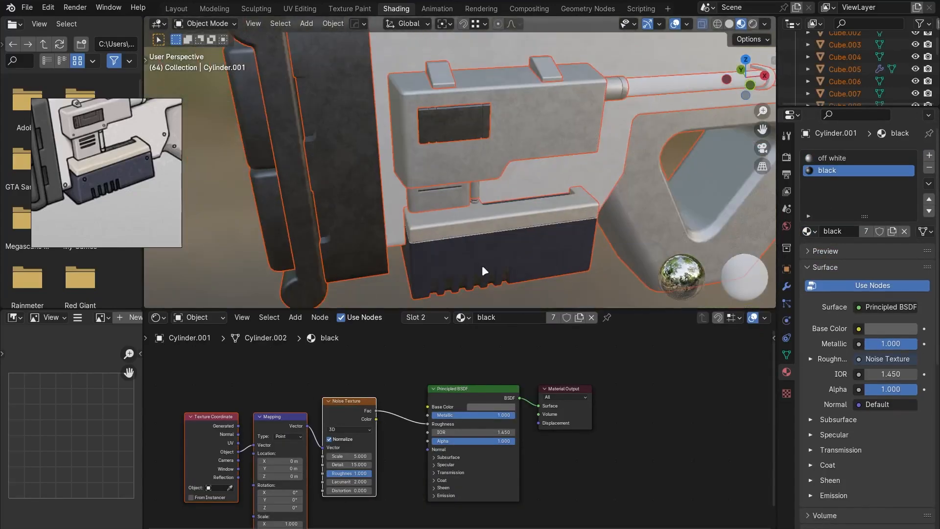
pyautogui.click(261, 249)
pyautogui.moveTo(473, 208); pyautogui.dragTo(448, 193, button='middle')
pyautogui.scroll(-3, 546, 190)
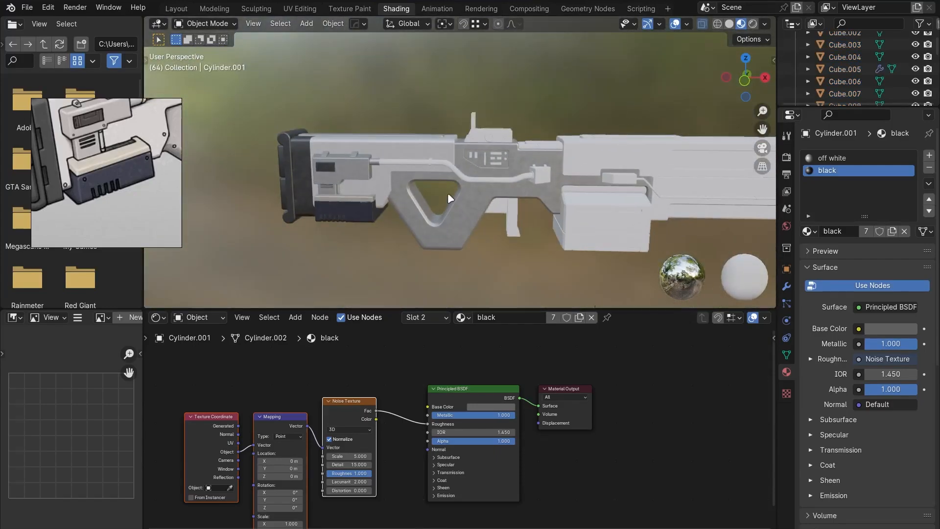
# Give the small clamp ring around the curved side pipe the off white material.
pyautogui.scroll(4, 447, 193)
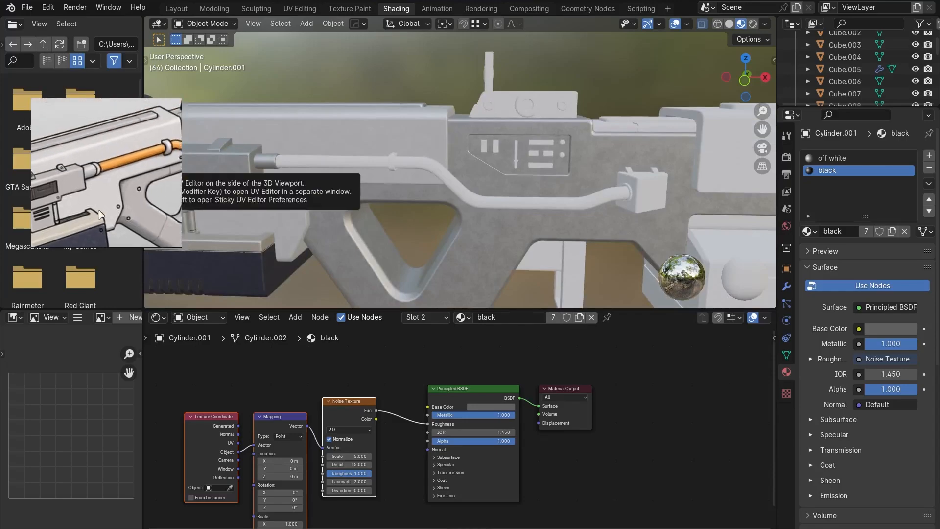
pyautogui.click(391, 168)
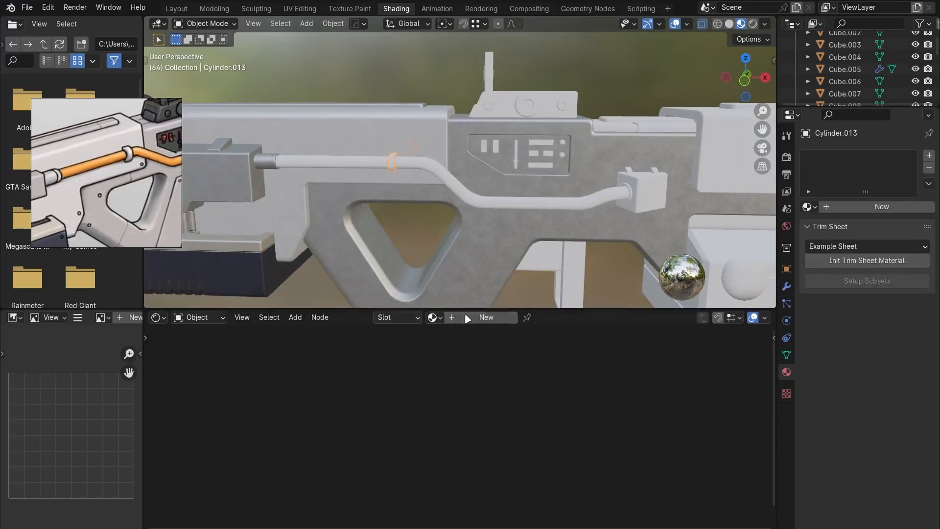
pyautogui.click(433, 317)
pyautogui.click(452, 372)
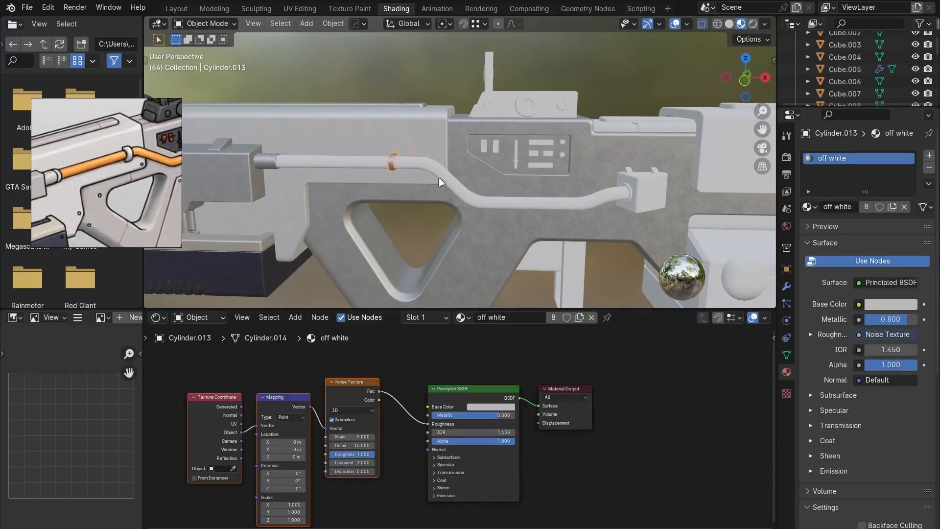
# Create a new material named yellow on the curved side pipe.
pyautogui.click(431, 180)
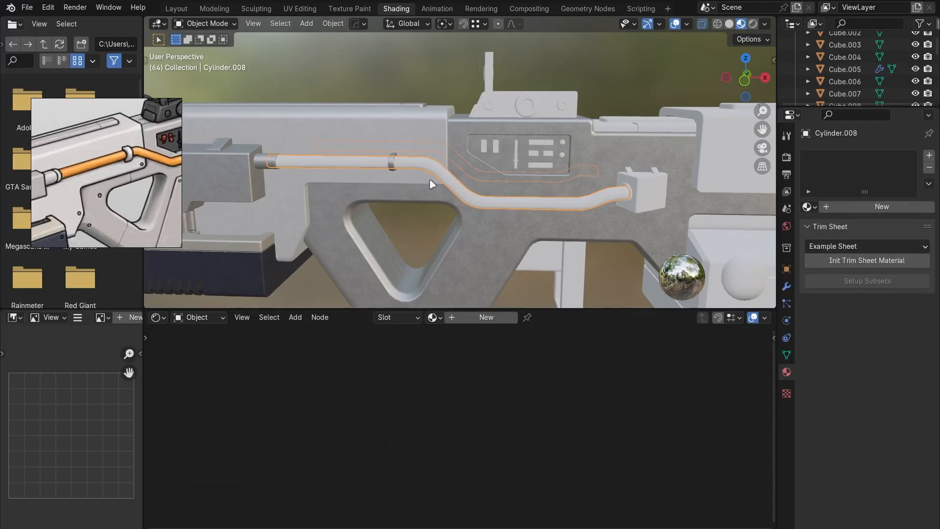
pyautogui.click(487, 317)
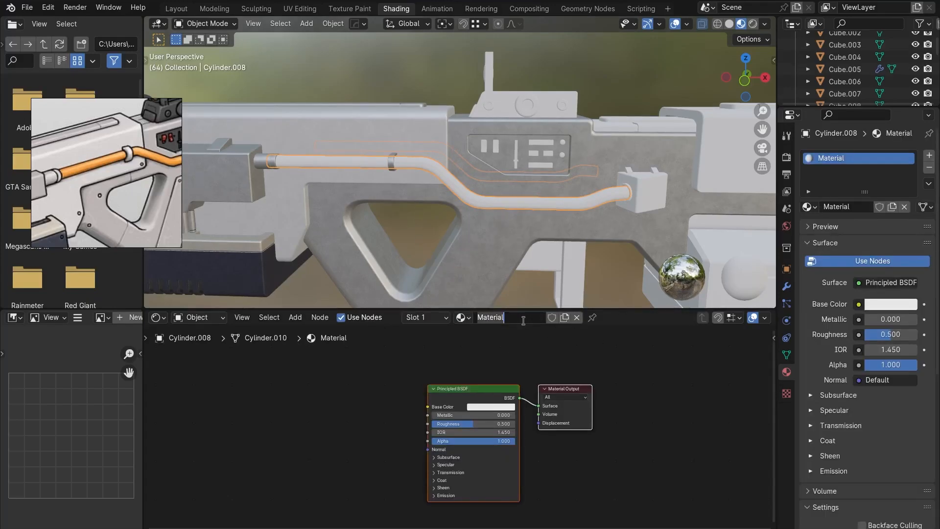
pyautogui.write('yellow')
pyautogui.press('Return')
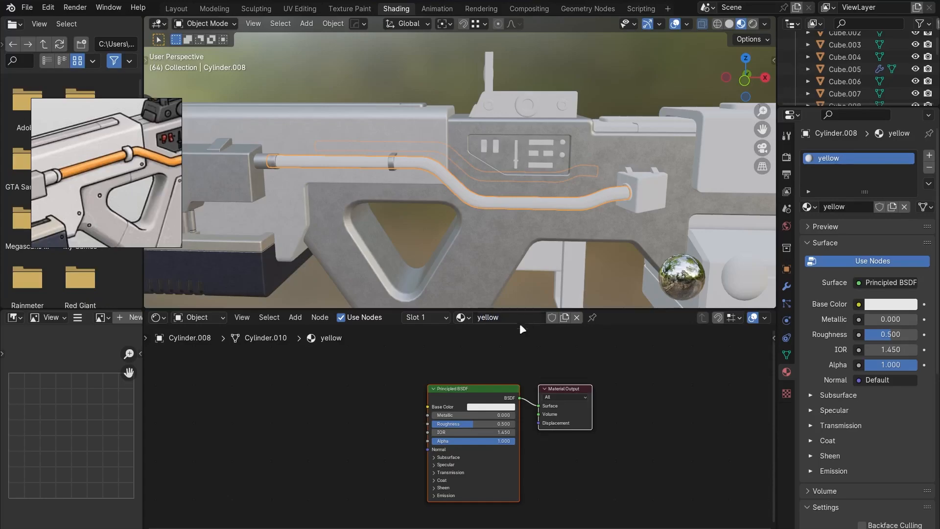
# Sample the orange of the concept art's pipe as the yellow material's base color and set Metallic to 1.
pyautogui.click(491, 408)
pyautogui.click(543, 373)
pyautogui.click(76, 176)
pyautogui.moveTo(345, 176); pyautogui.dragTo(372, 178, button='middle')
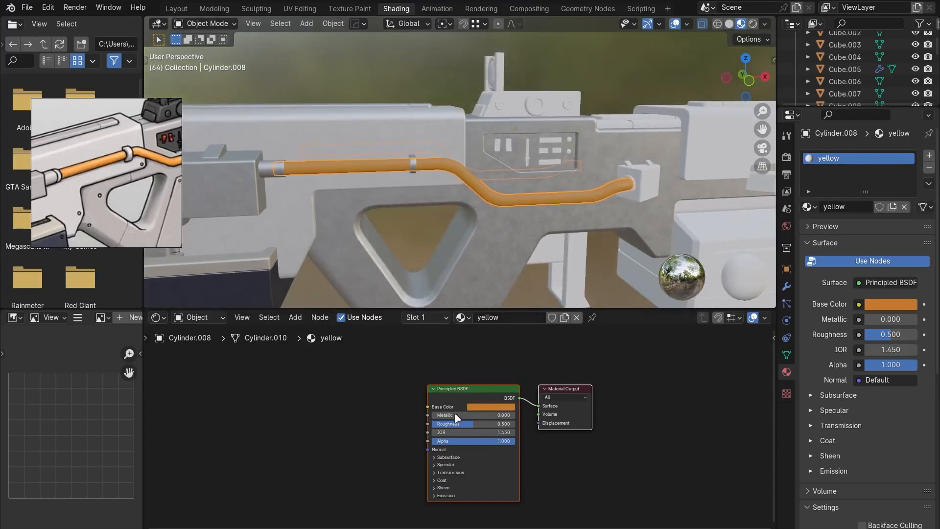
pyautogui.moveTo(455, 415); pyautogui.dragTo(515, 414)
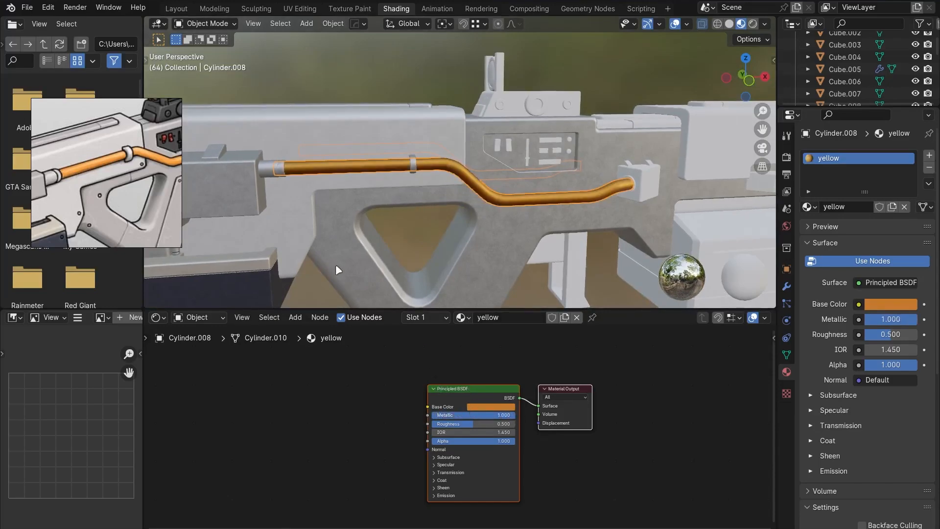
# Paste the Texture Coordinate, Mapping and Noise Texture nodes into the yellow material and connect the noise Fac to Roughness.
pyautogui.rightClick(315, 401)
pyautogui.click(254, 412)
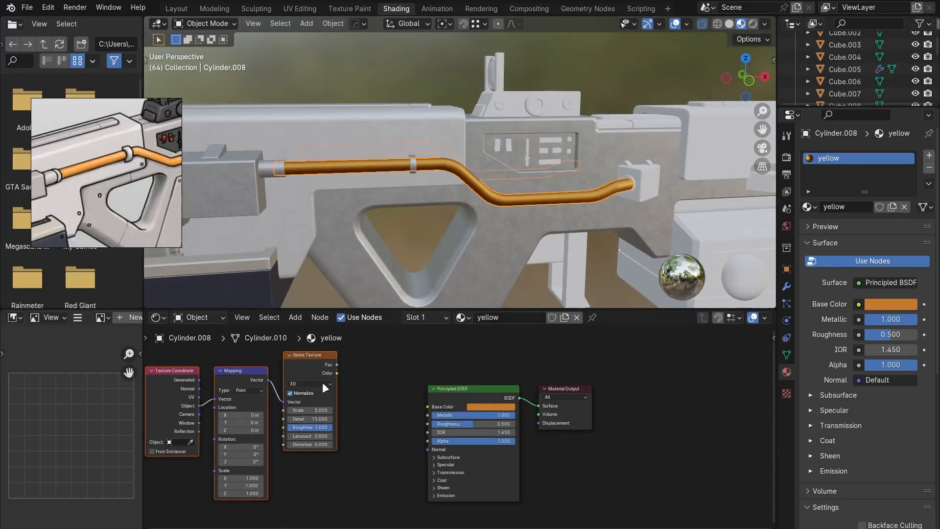
pyautogui.press('g')
pyautogui.click(359, 404)
pyautogui.moveTo(416, 425); pyautogui.dragTo(428, 425)
pyautogui.moveTo(337, 380); pyautogui.dragTo(359, 389)
pyautogui.click(461, 361)
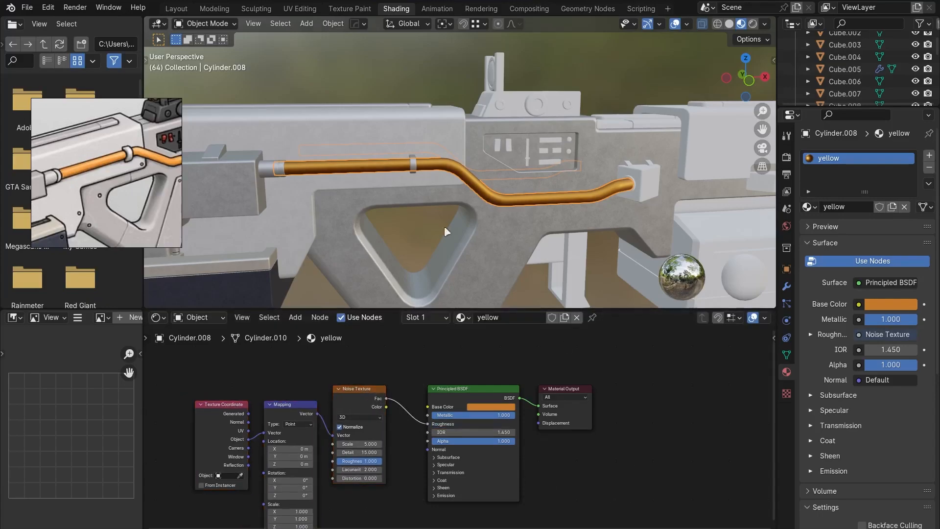
# Set the yellow material's Metallic value to 0.7.
pyautogui.moveTo(445, 226); pyautogui.dragTo(352, 174, button='middle')
pyautogui.scroll(2, 352, 174)
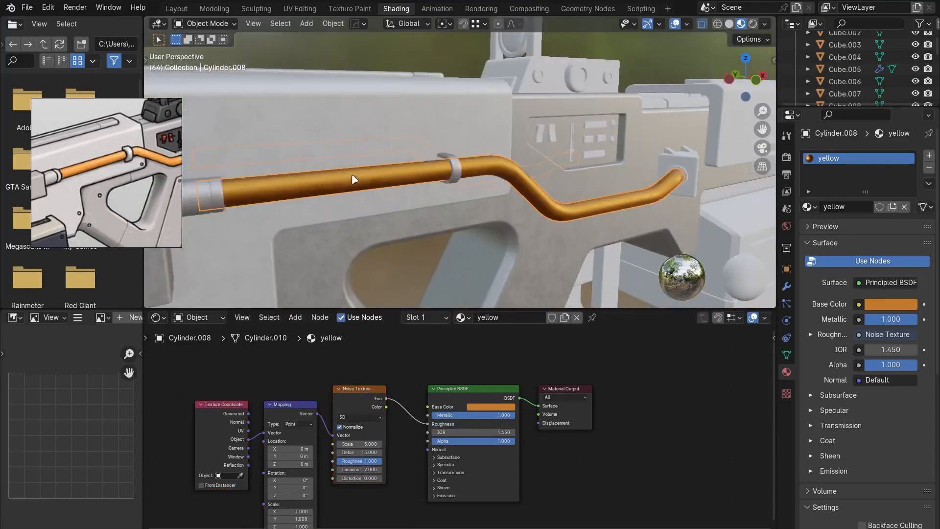
pyautogui.click(483, 415)
pyautogui.write('0.7')
pyautogui.press('Return')
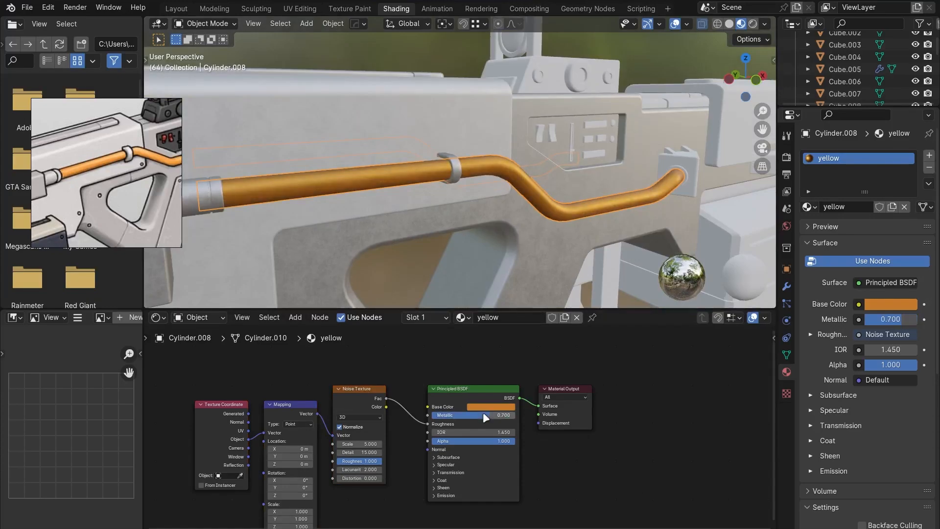
# Give the connector block at the front end of the orange pipe the white material.
pyautogui.scroll(-5, 390, 202)
pyautogui.moveTo(558, 185); pyautogui.dragTo(459, 214, button='middle')
pyautogui.scroll(-3, 151, 169)
pyautogui.moveTo(146, 178); pyautogui.dragTo(82, 173, button='middle')
pyautogui.scroll(3, 455, 205)
pyautogui.click(454, 199)
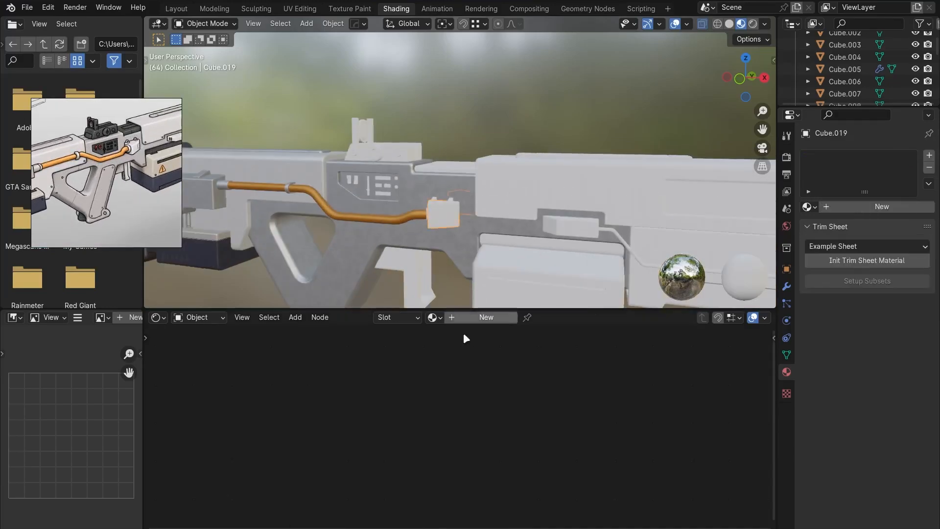
pyautogui.click(432, 318)
pyautogui.click(457, 383)
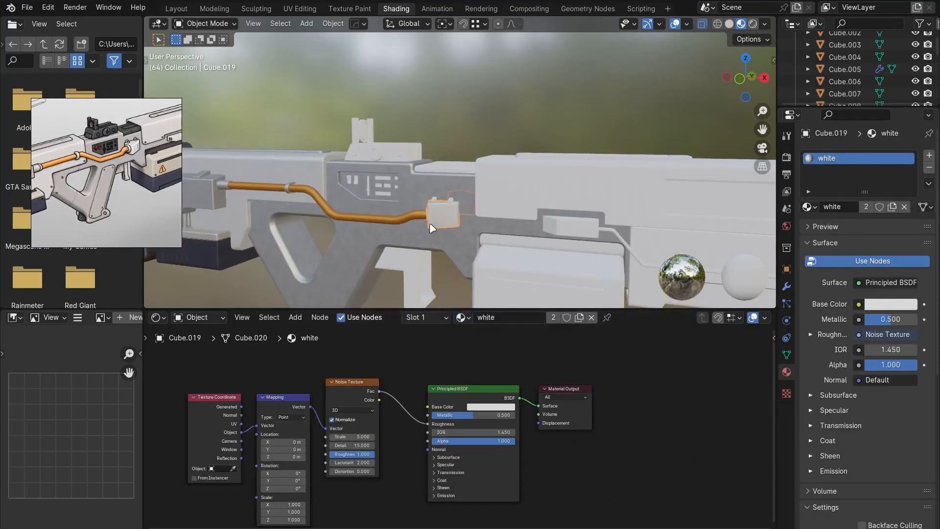
# Give the two small pegs on top of the connector block the off white material.
pyautogui.scroll(3, 438, 251)
pyautogui.click(444, 271)
pyautogui.click(433, 317)
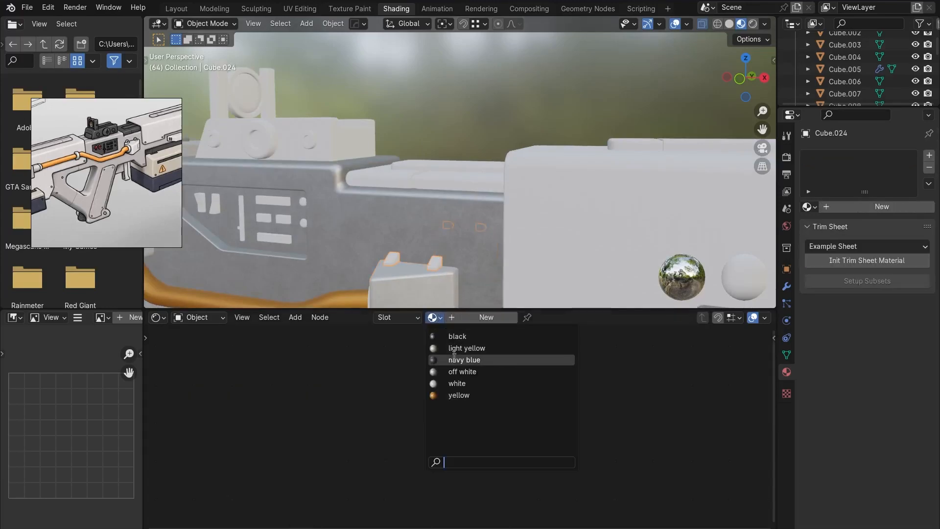
pyautogui.click(453, 372)
pyautogui.scroll(-3, 459, 225)
pyautogui.moveTo(460, 225); pyautogui.dragTo(445, 216, button='middle')
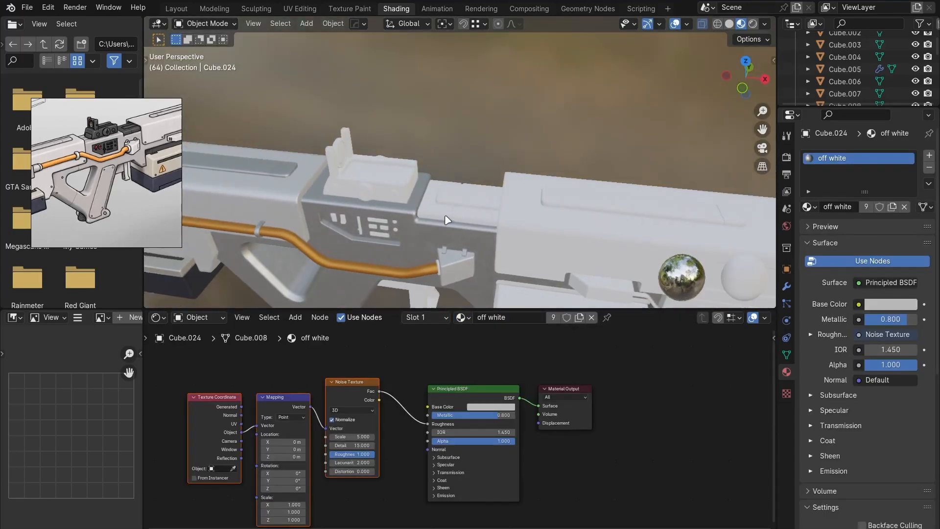
# Apply the black material to the inner body section ahead of the sight and to the raised strip on it.
pyautogui.click(447, 279)
pyautogui.click(433, 318)
pyautogui.click(457, 336)
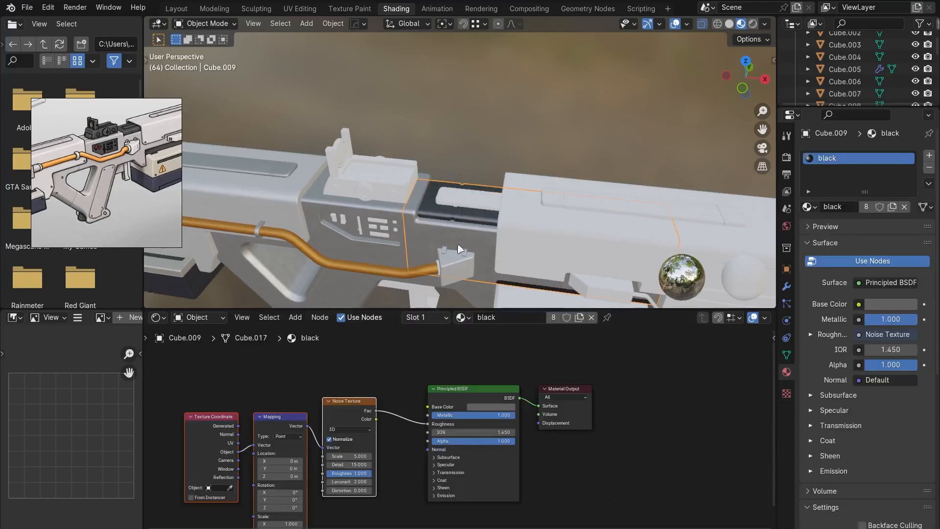
pyautogui.click(475, 210)
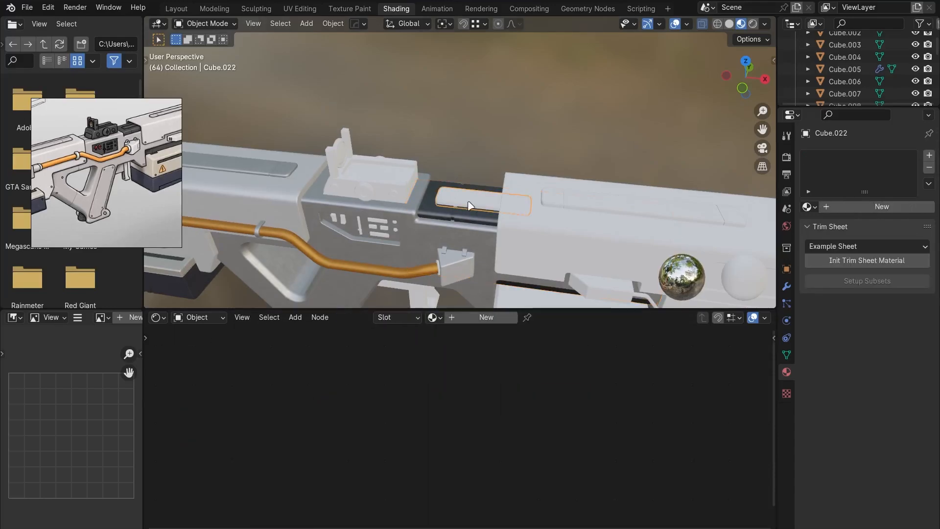
pyautogui.click(433, 318)
pyautogui.click(457, 336)
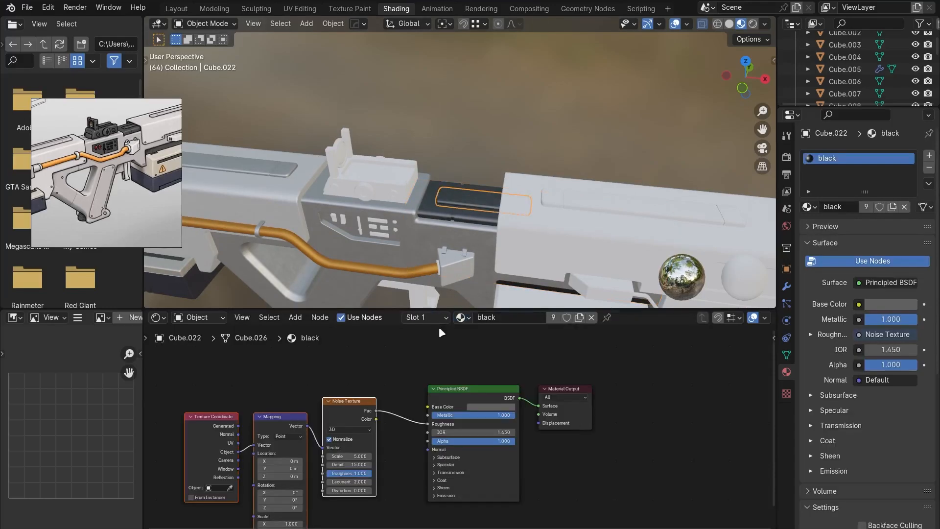
# Apply the black material to the base block of the sight.
pyautogui.click(359, 179)
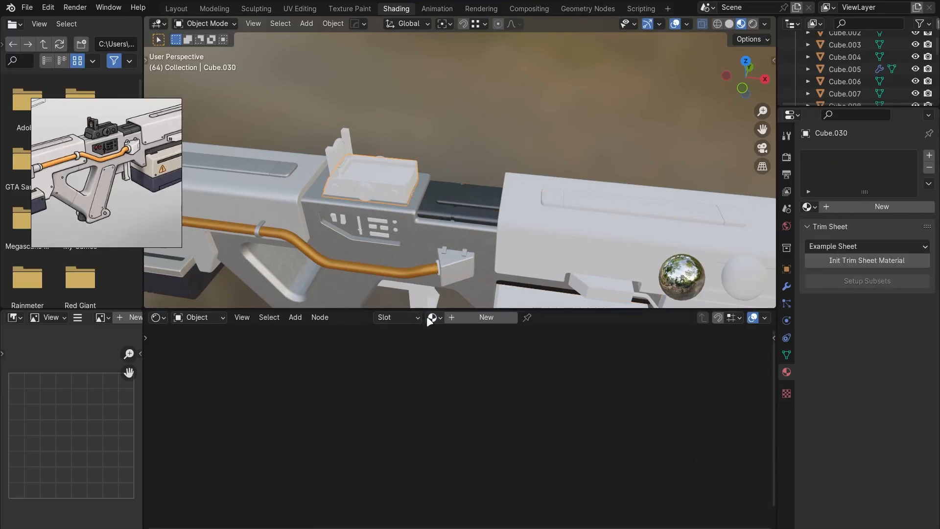
pyautogui.click(433, 317)
pyautogui.click(457, 336)
# Apply the black material to the large middle knob and both small knobs on the side of the sight base.
pyautogui.click(366, 192)
pyautogui.click(433, 318)
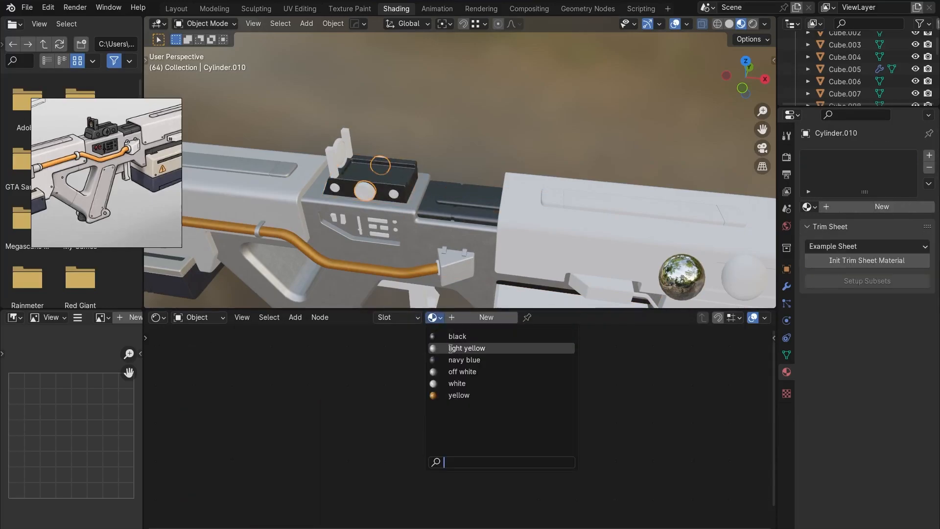
pyautogui.click(457, 336)
pyautogui.click(394, 194)
pyautogui.click(433, 317)
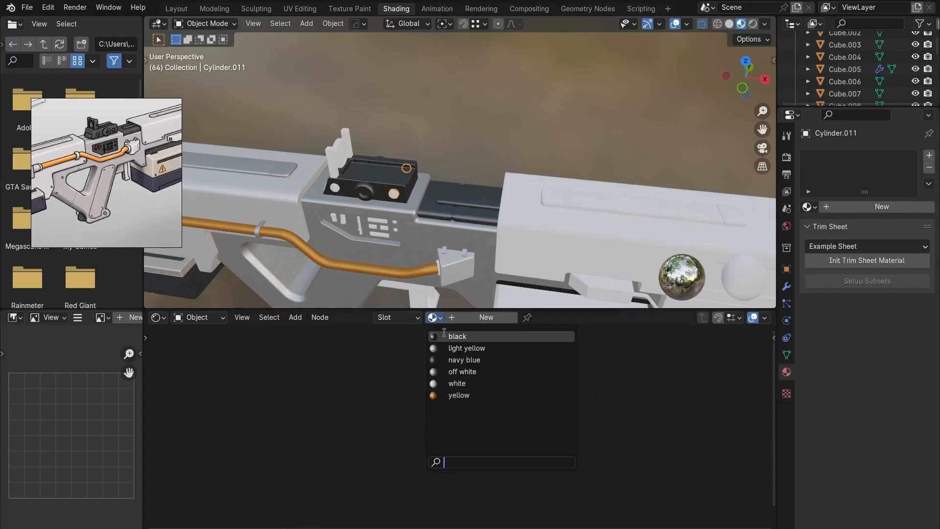
pyautogui.click(457, 336)
pyautogui.click(335, 187)
pyautogui.click(433, 318)
pyautogui.click(457, 336)
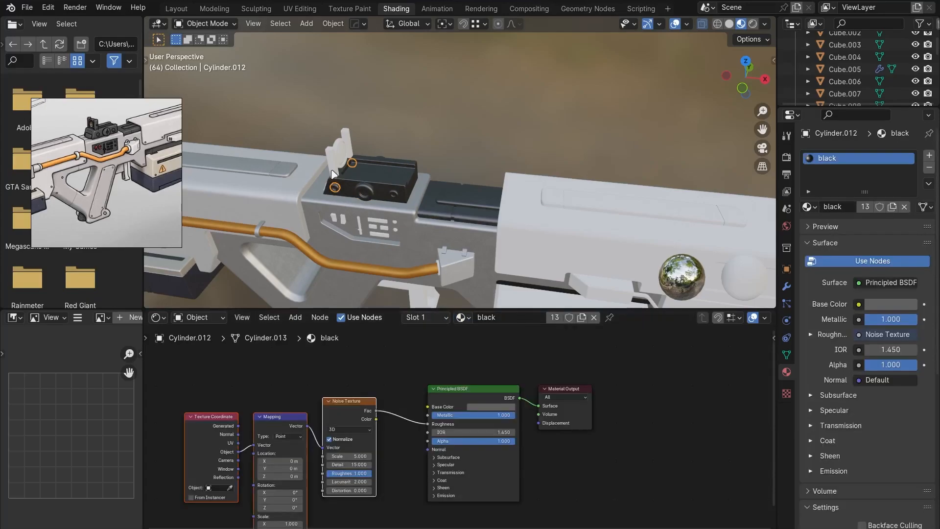
# Apply the black material to the sight's two upright posts and to the plate at the rear of its base.
pyautogui.click(349, 134)
pyautogui.click(434, 317)
pyautogui.click(457, 336)
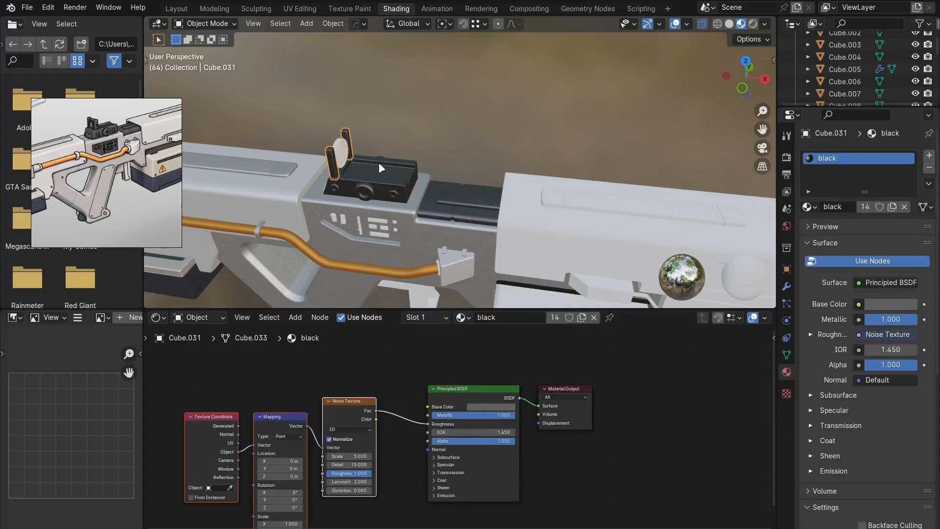
pyautogui.moveTo(378, 187); pyautogui.dragTo(471, 171, button='middle')
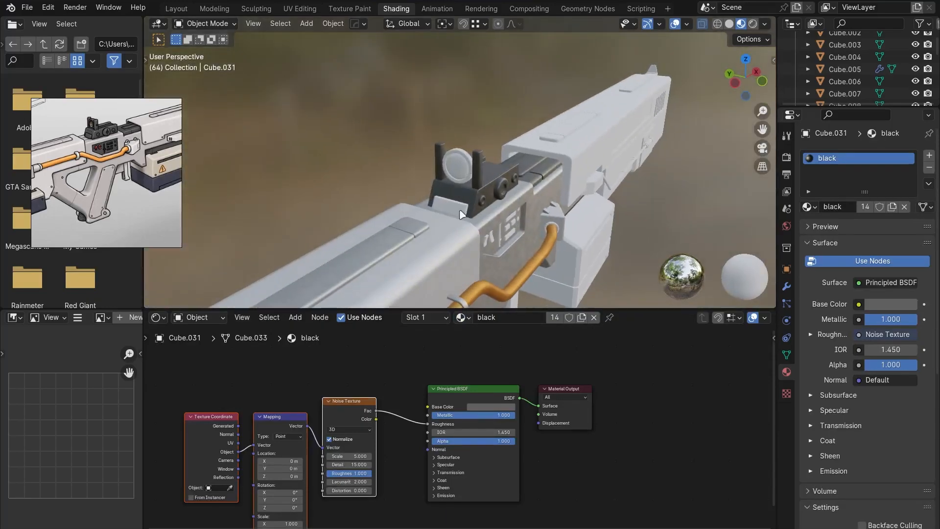
pyautogui.click(462, 213)
pyautogui.click(433, 318)
pyautogui.click(455, 336)
# Give the ring around the sight's lens the black material.
pyautogui.click(461, 169)
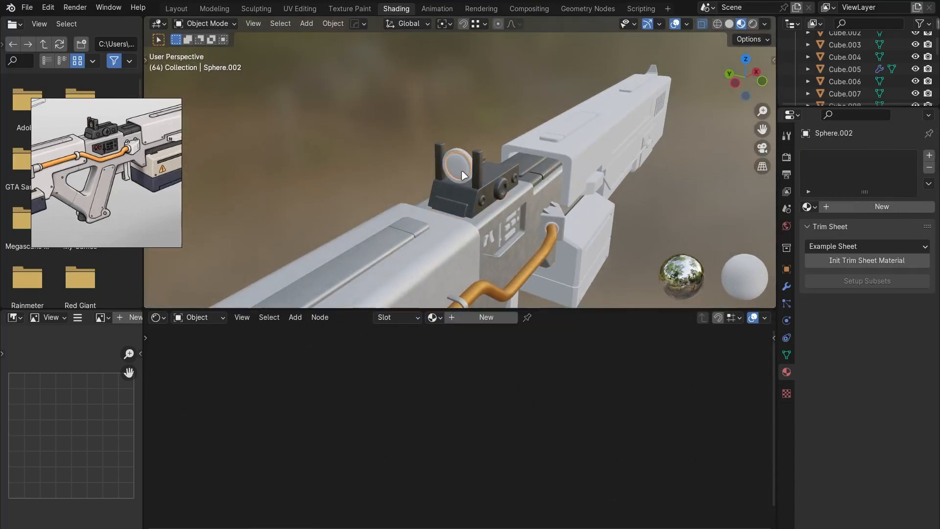
pyautogui.click(461, 170)
pyautogui.click(433, 318)
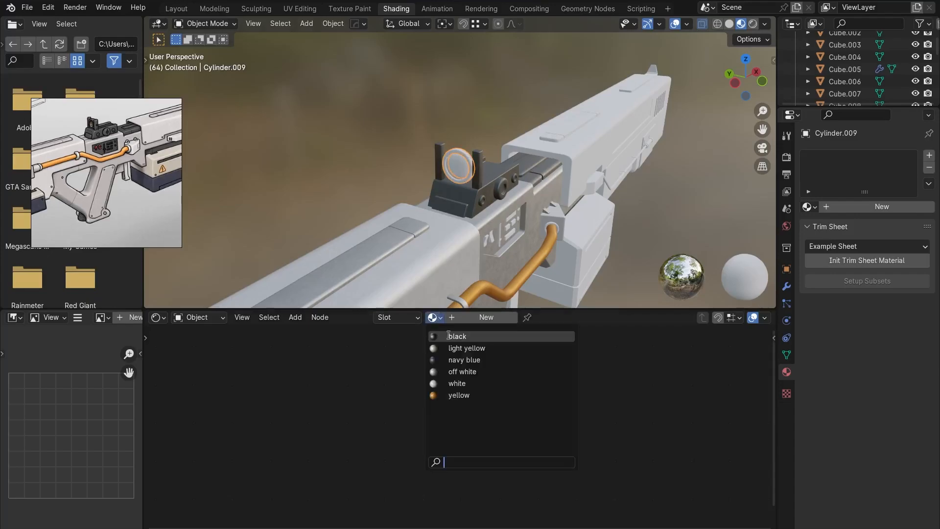
pyautogui.click(454, 336)
# Create a new material named lens on the round glass inside the sight ring.
pyautogui.click(461, 173)
pyautogui.scroll(6, 462, 181)
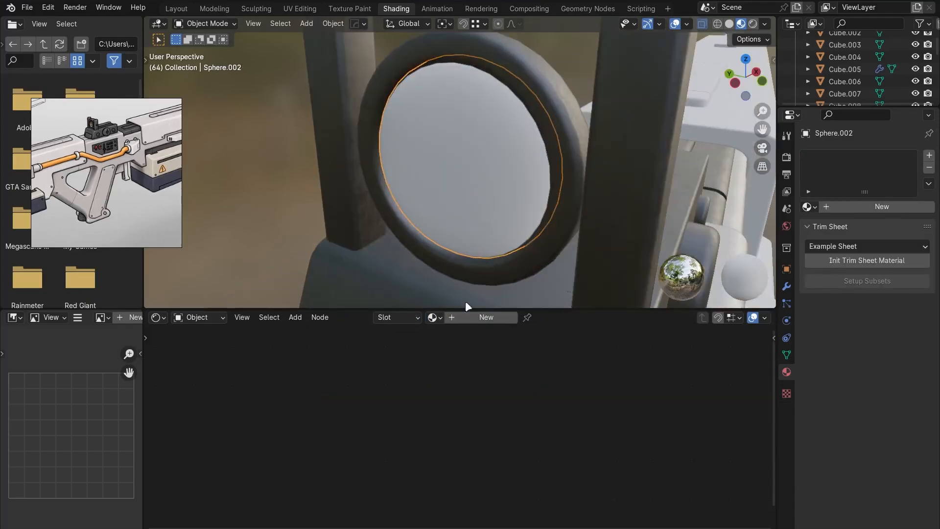
pyautogui.click(473, 318)
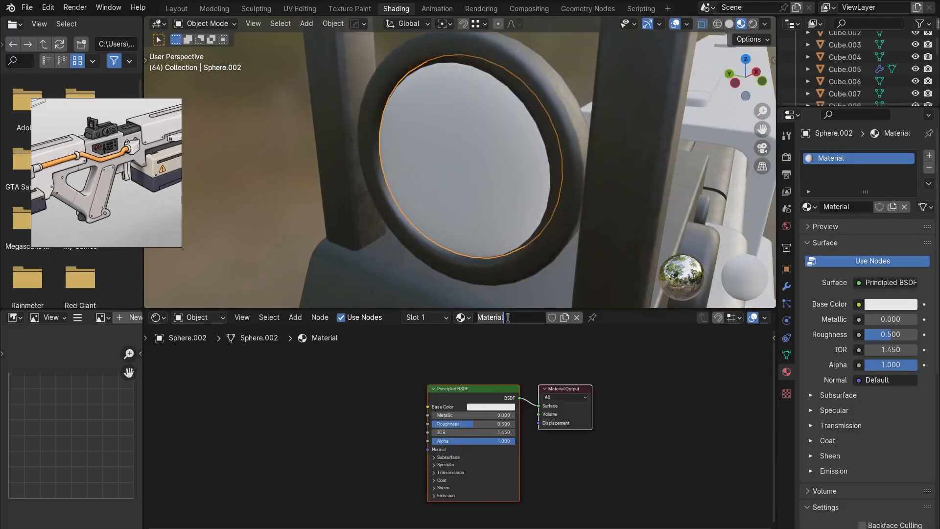
pyautogui.write('lens')
pyautogui.press('Return')
# Set the lens material's base color to a pale yellow-orange.
pyautogui.click(494, 407)
pyautogui.click(498, 325)
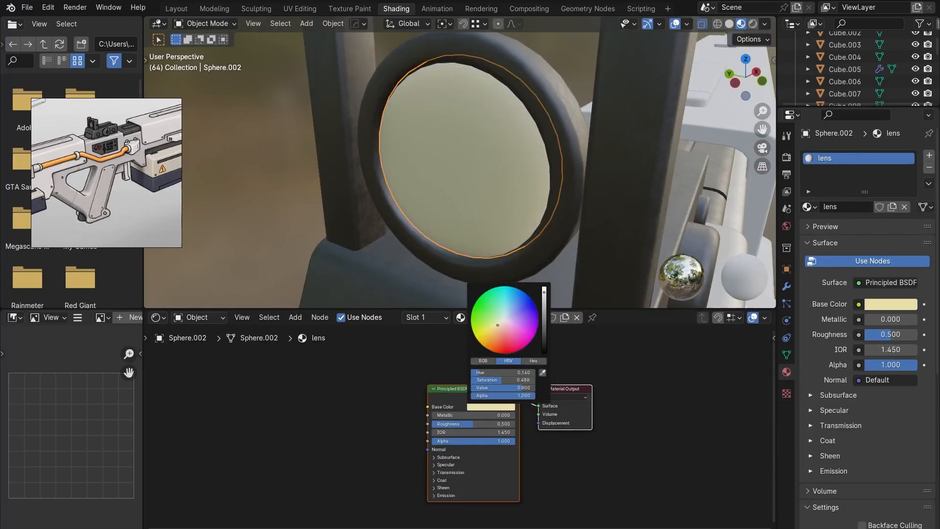
pyautogui.moveTo(498, 324); pyautogui.dragTo(498, 328)
pyautogui.click(684, 397)
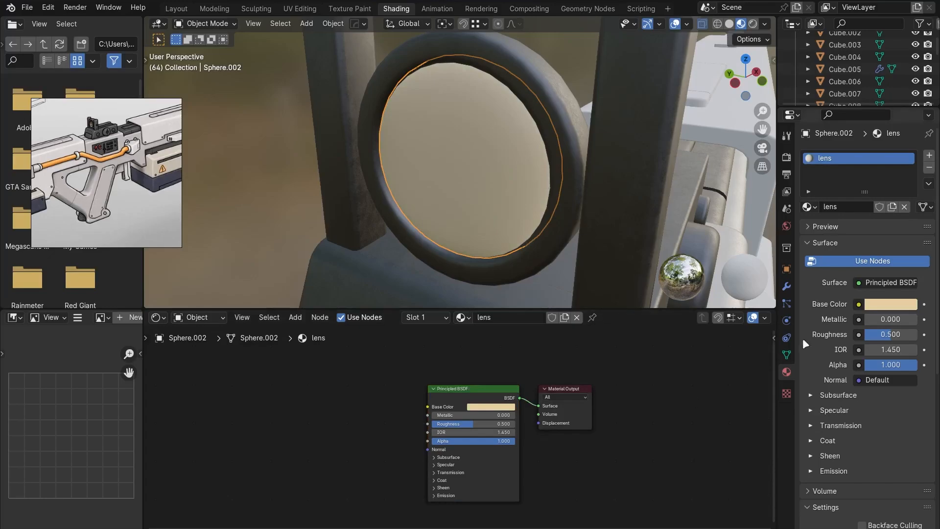
# Turn on Ambient Occlusion, Bloom and Screen Space Reflections with Refraction in the EEVEE render settings.
pyautogui.click(786, 162)
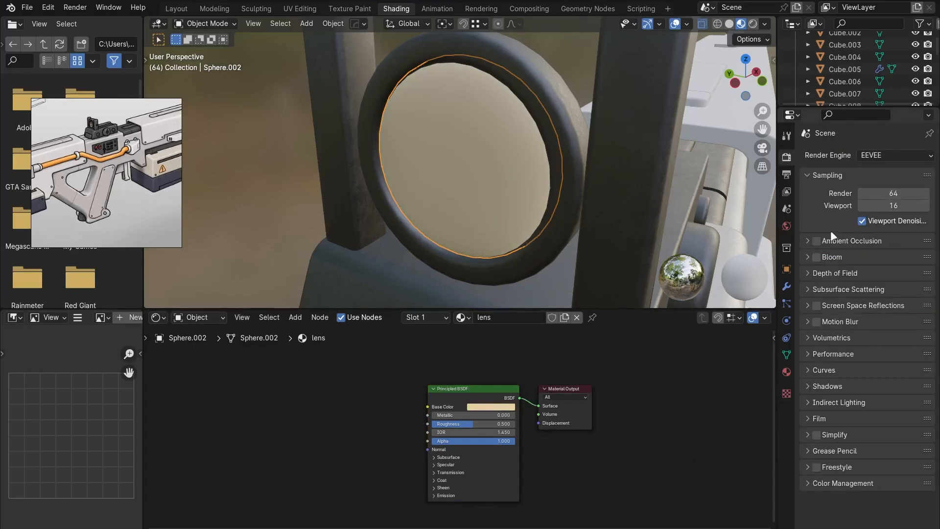
pyautogui.click(816, 241)
pyautogui.click(817, 258)
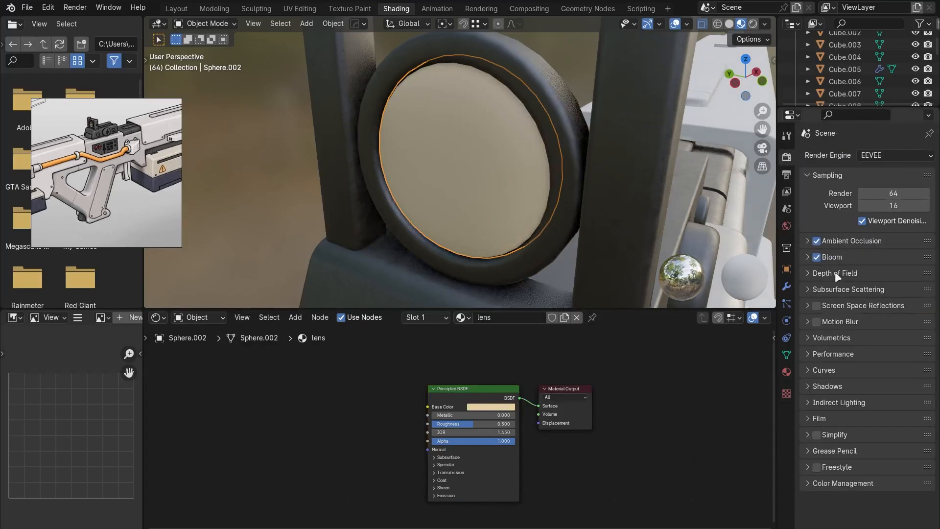
pyautogui.click(817, 305)
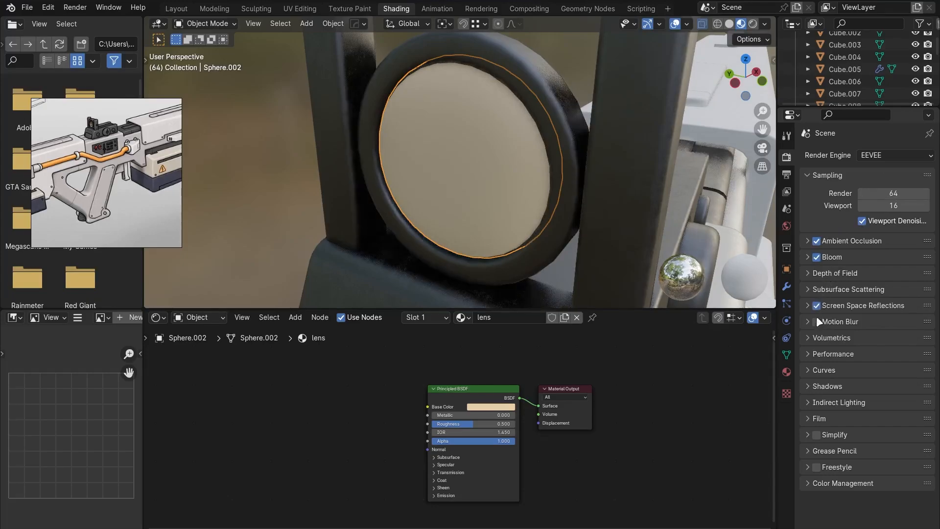
pyautogui.click(812, 306)
pyautogui.click(868, 324)
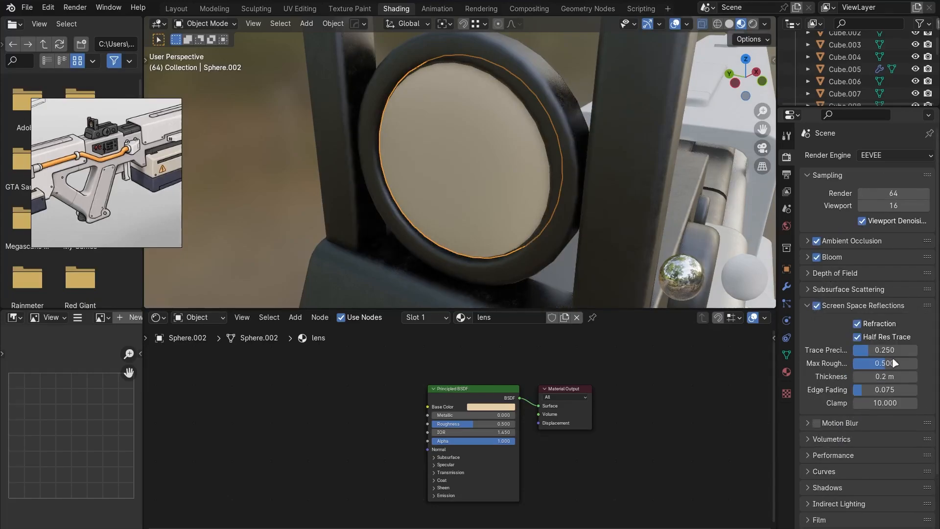
# Change the lens material's surface shader from Principled BSDF to Glass BSDF.
pyautogui.click(813, 175)
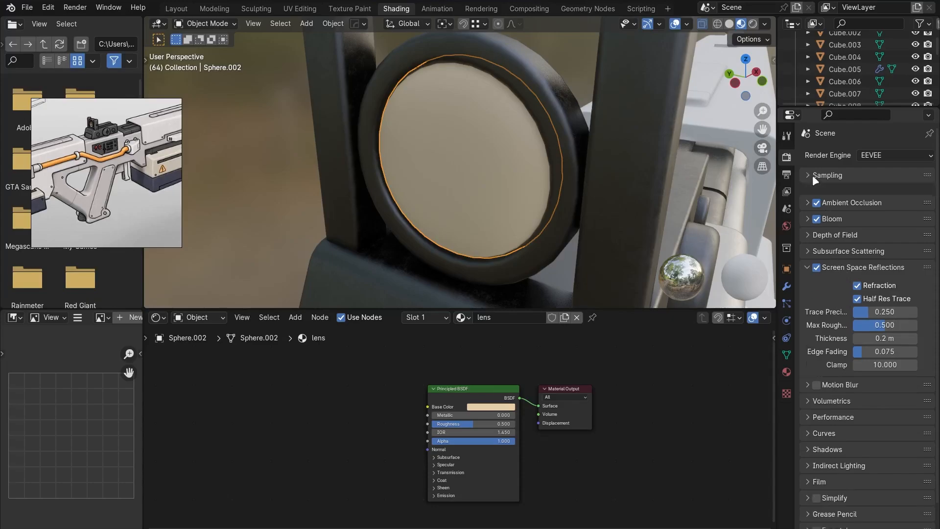
pyautogui.click(787, 373)
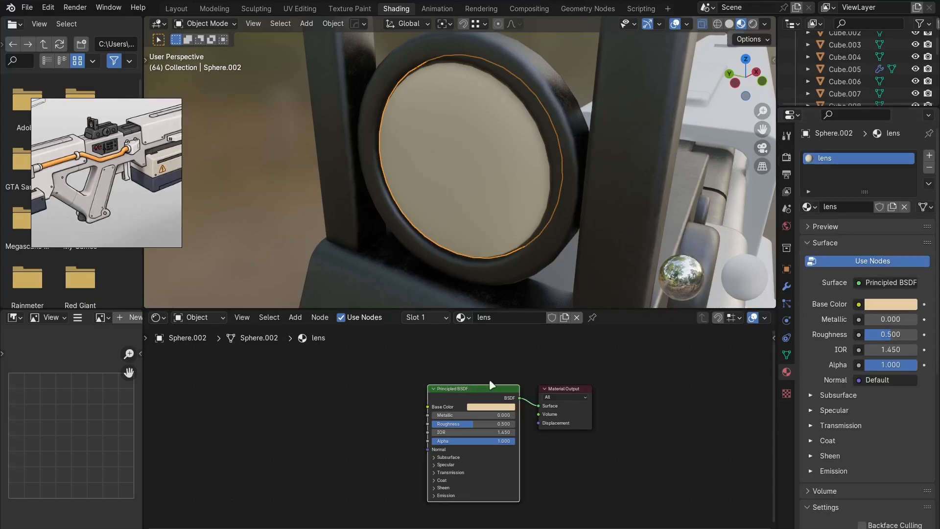
pyautogui.click(864, 283)
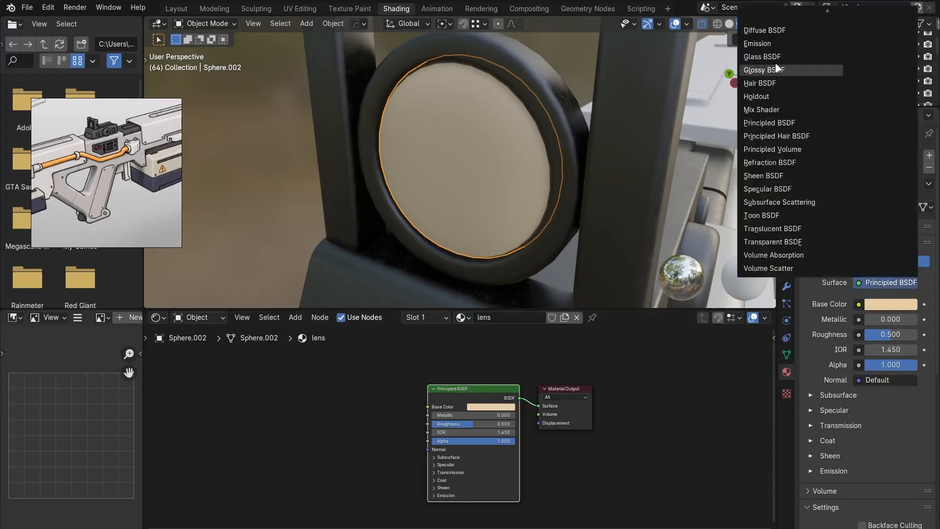
pyautogui.click(762, 57)
pyautogui.scroll(-2, 630, 218)
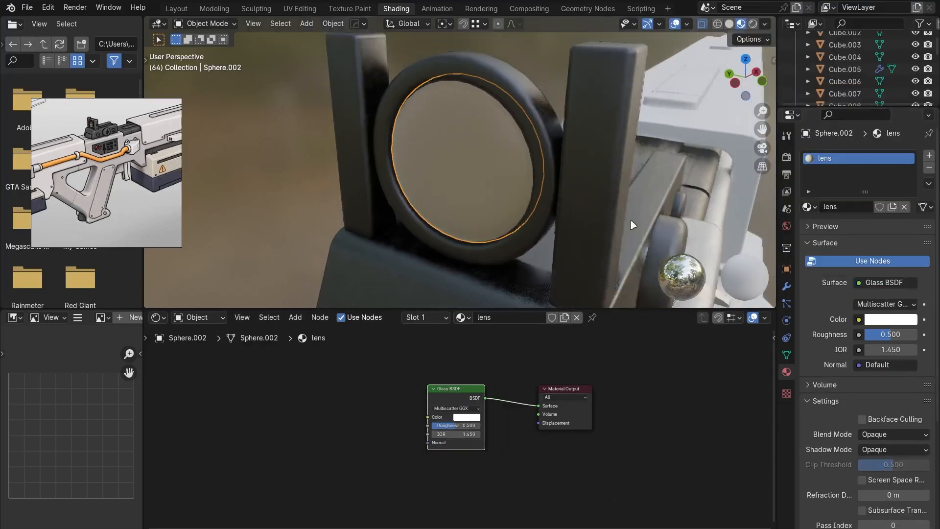
pyautogui.moveTo(608, 216); pyautogui.dragTo(672, 216, button='middle')
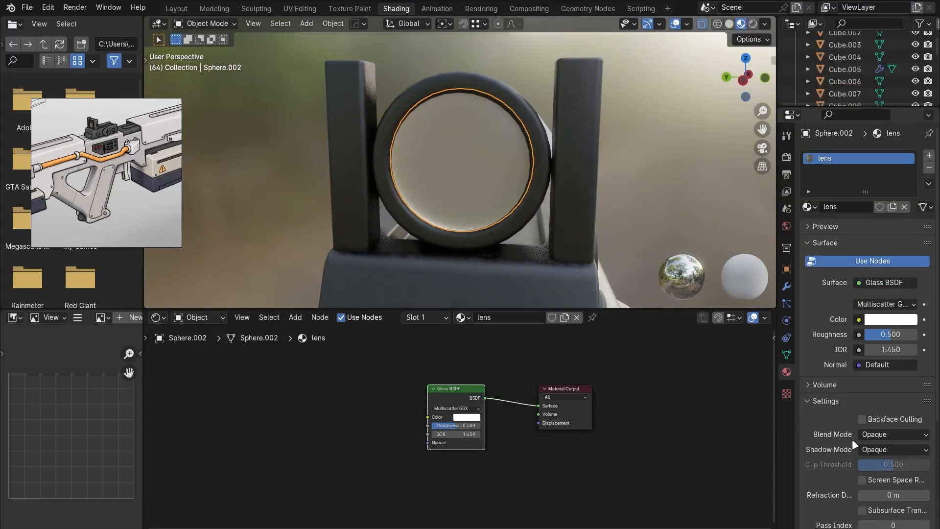
# Set the lens glass's roughness to 0.120 and its IOR to 1.1.
pyautogui.moveTo(890, 344); pyautogui.dragTo(872, 334)
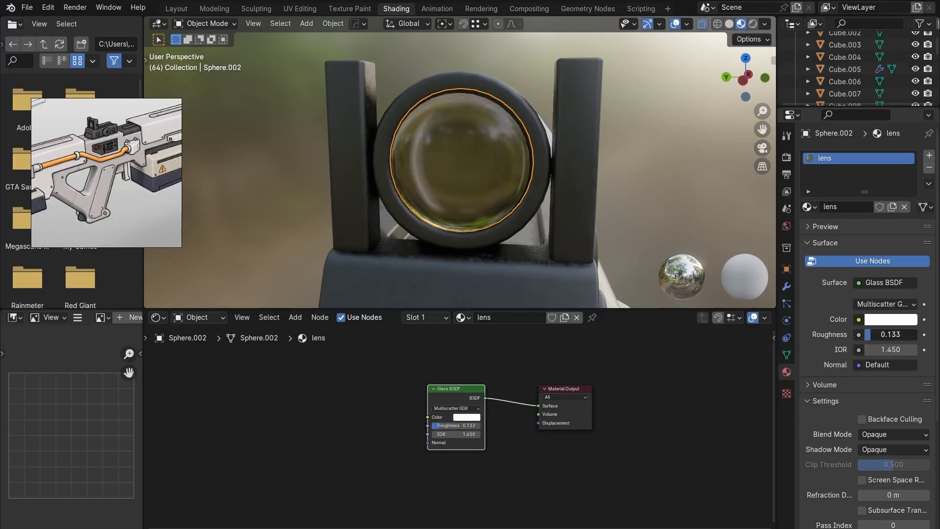
pyautogui.click(880, 333)
pyautogui.write('0.120')
pyautogui.press('Return')
pyautogui.moveTo(896, 351)
pyautogui.mouseDown()
pyautogui.moveTo(874, 350)
pyautogui.moveTo(922, 350)
pyautogui.moveTo(901, 350)
pyautogui.mouseUp()
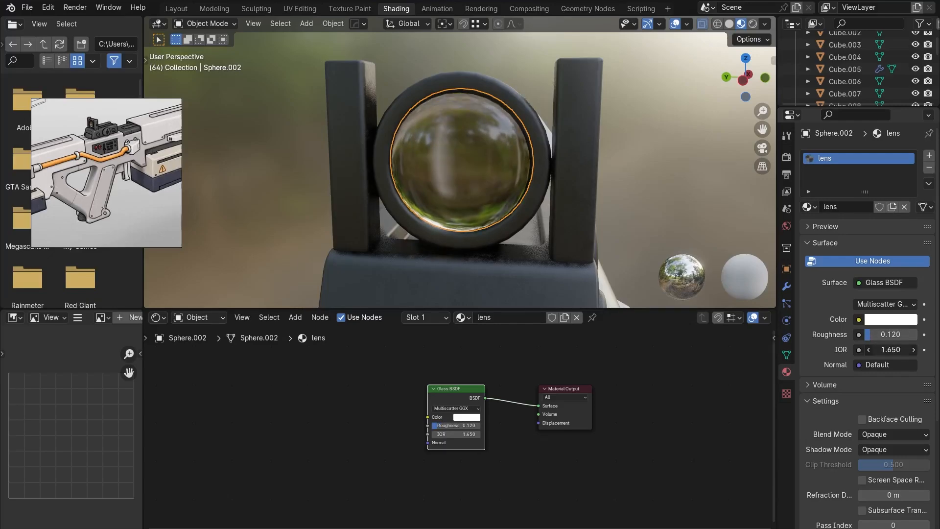
pyautogui.click(896, 350)
pyautogui.write('1.1')
pyautogui.press('Return')
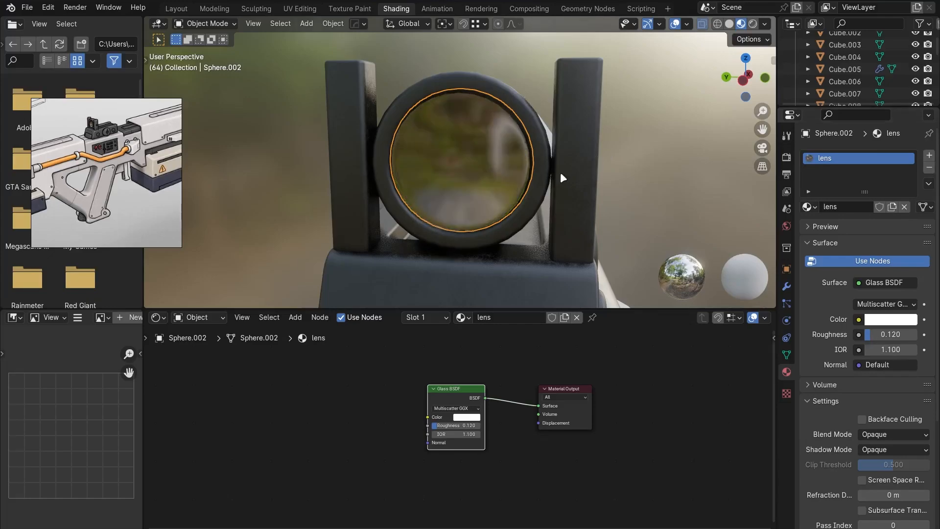
pyautogui.moveTo(558, 192)
pyautogui.mouseDown(button='middle')
pyautogui.moveTo(550, 218)
pyautogui.moveTo(545, 192)
pyautogui.mouseUp(button='middle')
pyautogui.scroll(6, 515, 208)
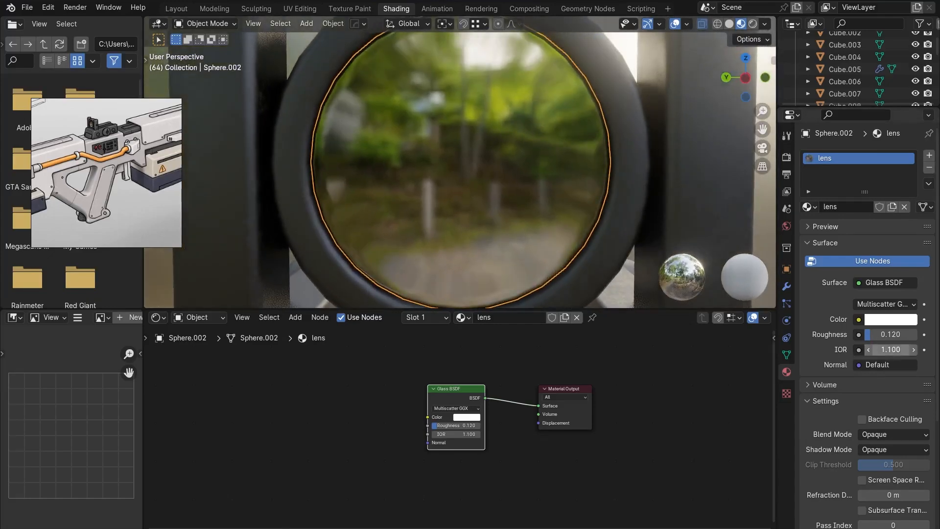
# Lower the lens glass's IOR to 1.000 and view the sight from its other side.
pyautogui.moveTo(877, 352); pyautogui.dragTo(866, 352)
pyautogui.scroll(-4, 544, 230)
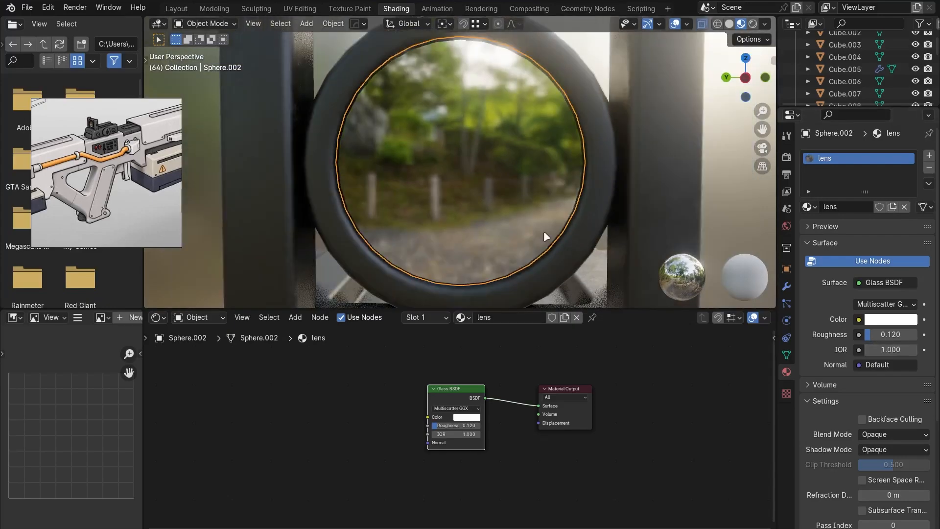
pyautogui.moveTo(560, 189); pyautogui.dragTo(270, 211, button='middle')
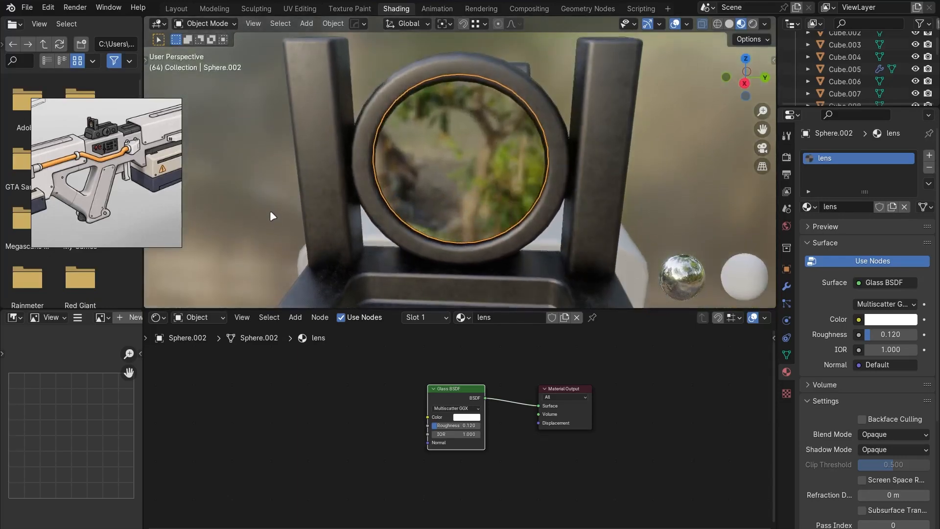
# Enable Screen Space Refraction and Subsurface Translucency for the lens material and set its IOR to 1.1.
pyautogui.scroll(-3, 867, 465)
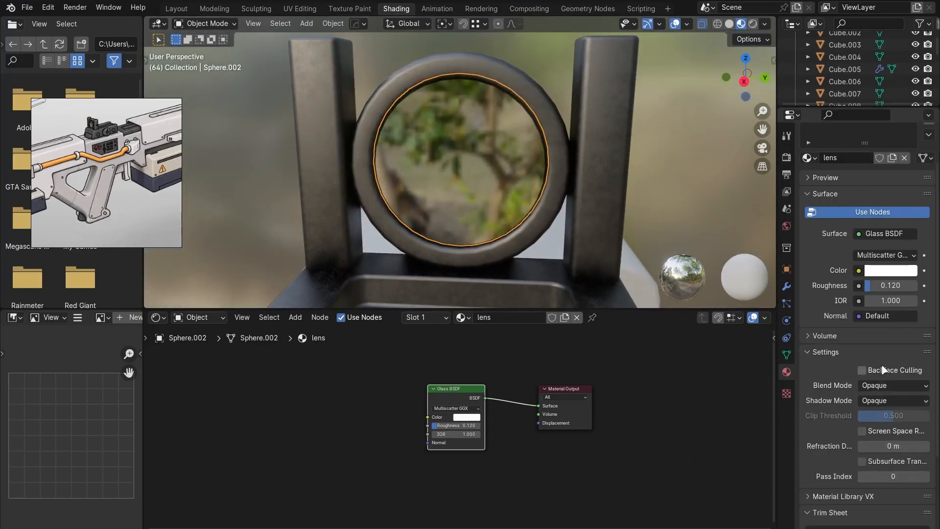
pyautogui.click(905, 432)
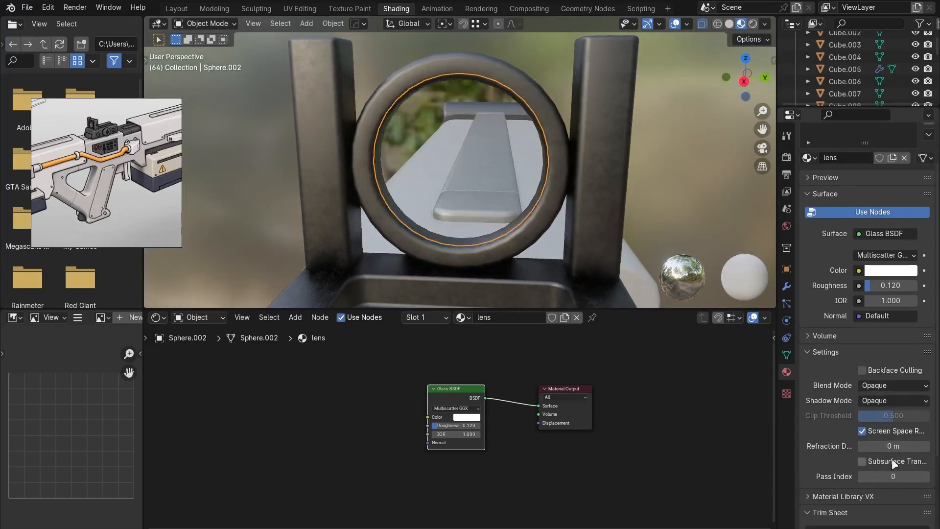
pyautogui.click(891, 301)
pyautogui.write('1.1')
pyautogui.press('Return')
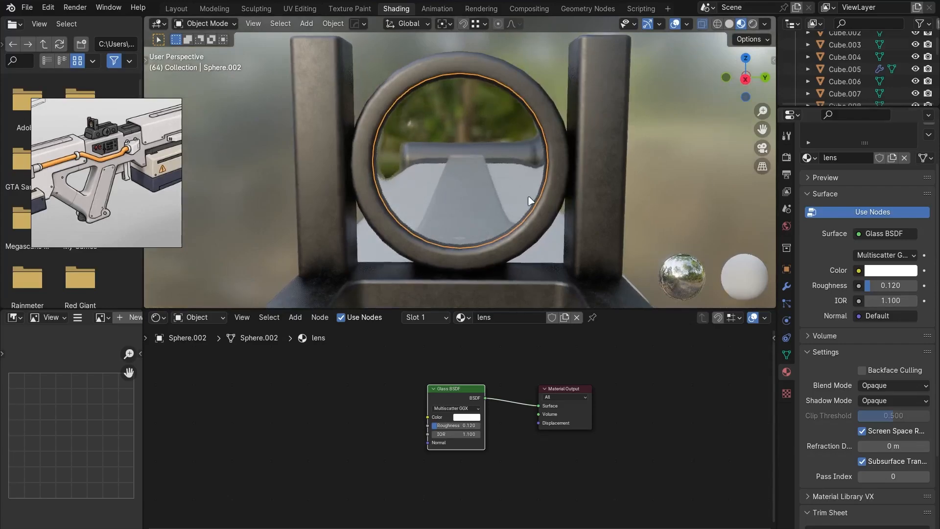
pyautogui.scroll(1, 530, 200)
pyautogui.moveTo(492, 199); pyautogui.dragTo(563, 210, button='middle')
# Tint the lens glass a pale cream-orange and check it through the sight.
pyautogui.click(467, 417)
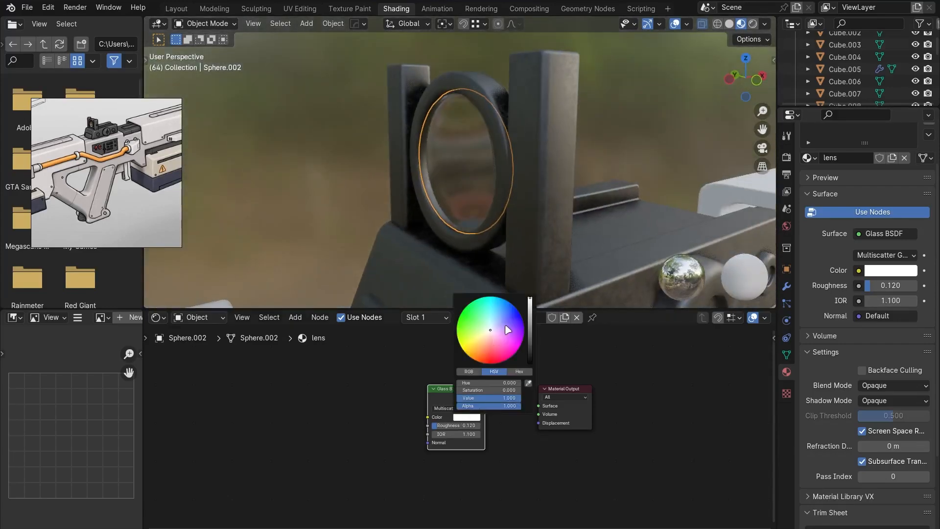
pyautogui.moveTo(490, 331); pyautogui.dragTo(486, 337)
pyautogui.moveTo(555, 227); pyautogui.dragTo(488, 225, button='middle')
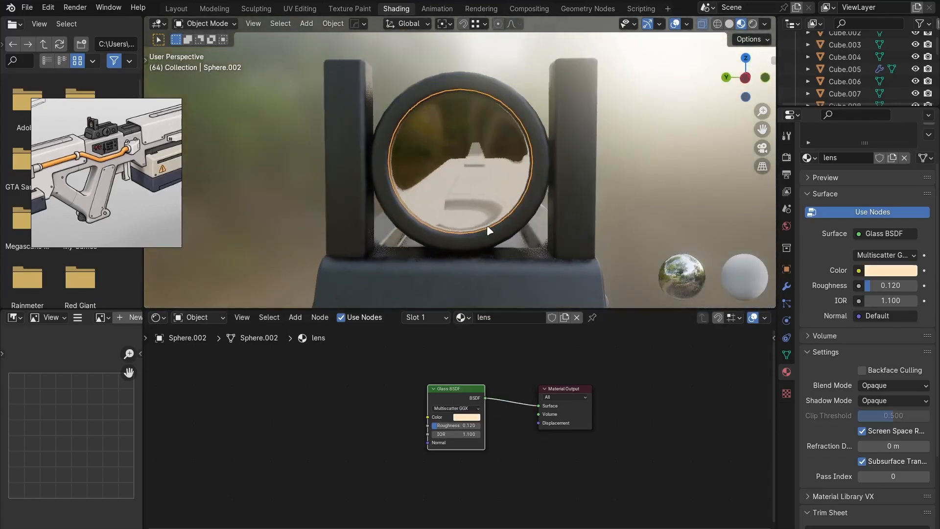
pyautogui.scroll(1, 487, 230)
pyautogui.scroll(2, 467, 421)
# Shift the lens glass's color to a salmon pink with hue 0.030 and saturation 0.594.
pyautogui.click(469, 410)
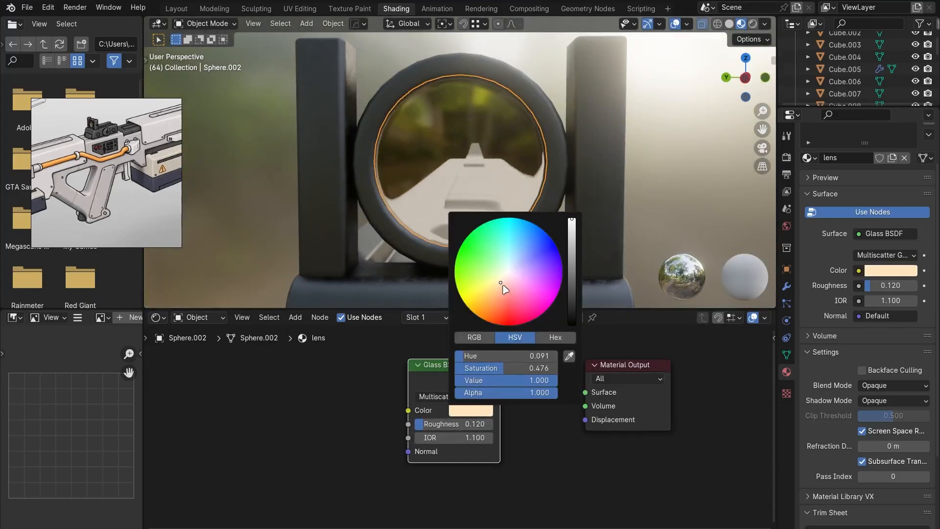
pyautogui.moveTo(500, 283); pyautogui.dragTo(504, 291)
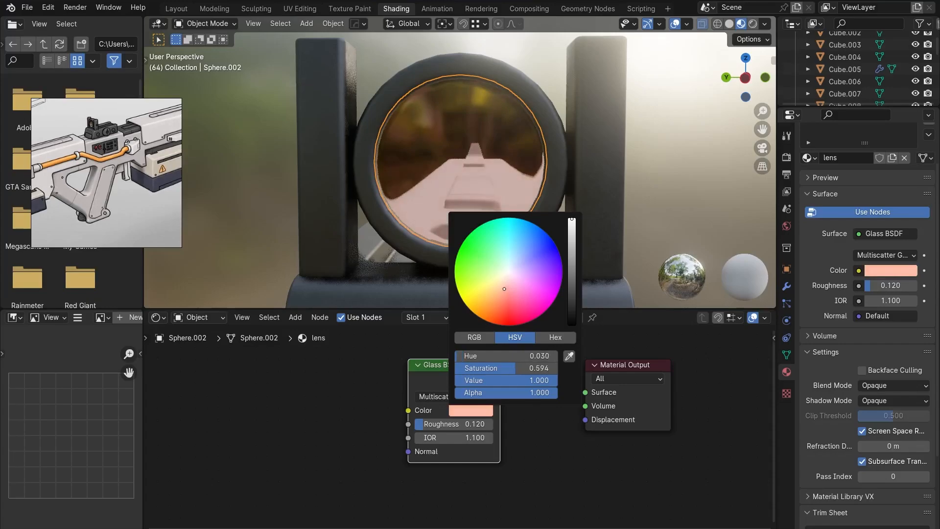
pyautogui.scroll(2, 556, 235)
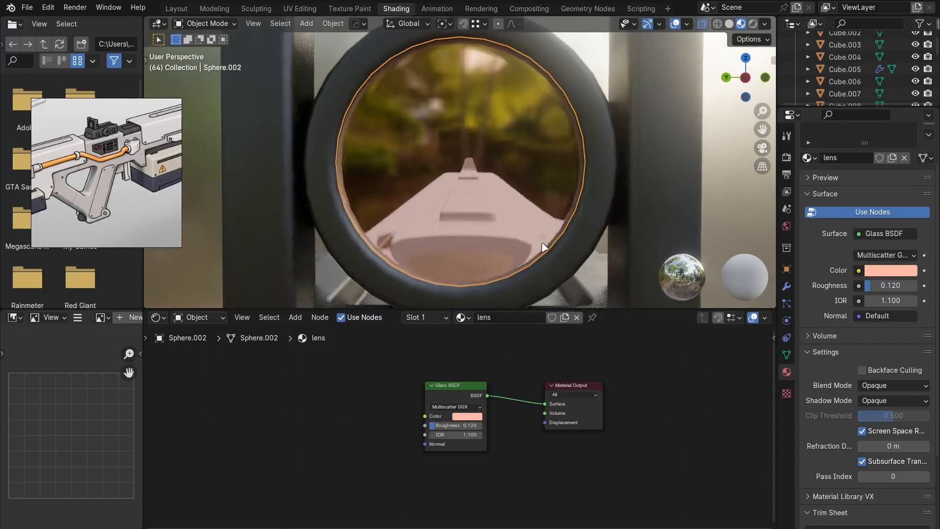
pyautogui.moveTo(543, 237); pyautogui.dragTo(316, 243, button='middle')
pyautogui.scroll(-3, 541, 242)
pyautogui.scroll(-4, 552, 230)
pyautogui.scroll(-3, 504, 223)
pyautogui.moveTo(504, 222); pyautogui.dragTo(434, 228, button='middle')
# Change the lens glass's color to a pale yellow and compare the sight with the concept art.
pyautogui.click(469, 419)
pyautogui.moveTo(496, 340); pyautogui.dragTo(486, 328)
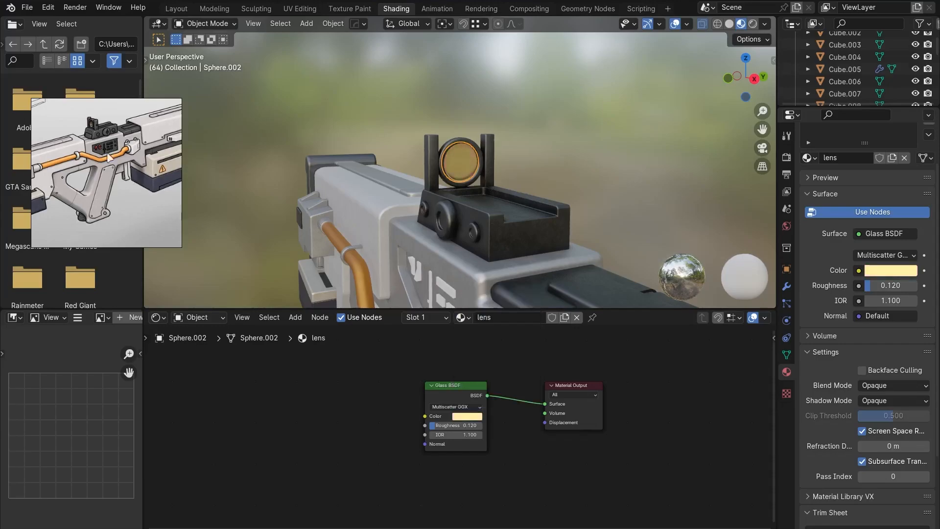
pyautogui.scroll(5, 105, 149)
pyautogui.moveTo(510, 202); pyautogui.dragTo(471, 190, button='middle')
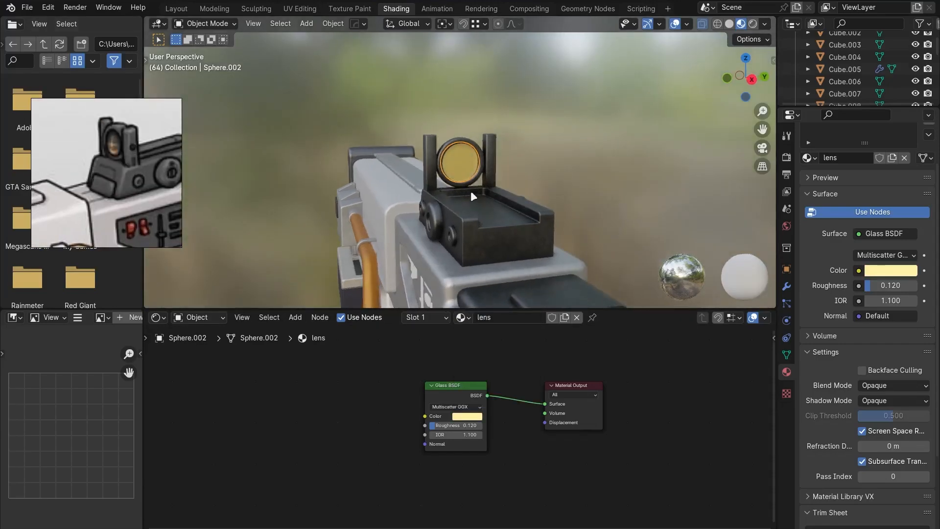
pyautogui.scroll(8, 470, 190)
# Set the lens glass's color to a light orange with hue 0.046 and saturation 0.746.
pyautogui.click(468, 416)
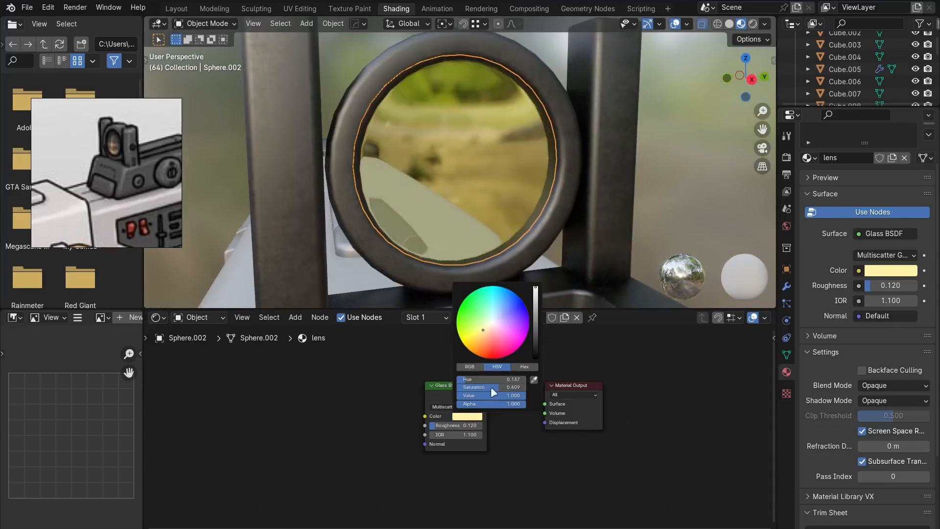
pyautogui.scroll(3, 490, 416)
pyautogui.click(480, 414)
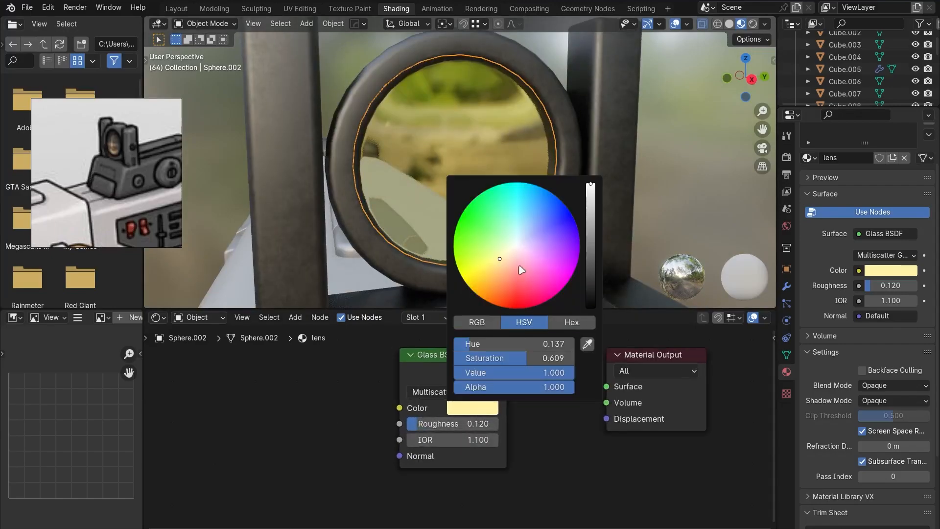
pyautogui.moveTo(518, 263); pyautogui.dragTo(507, 273)
pyautogui.moveTo(508, 275)
pyautogui.mouseDown()
pyautogui.moveTo(504, 282)
pyautogui.moveTo(506, 273)
pyautogui.mouseUp()
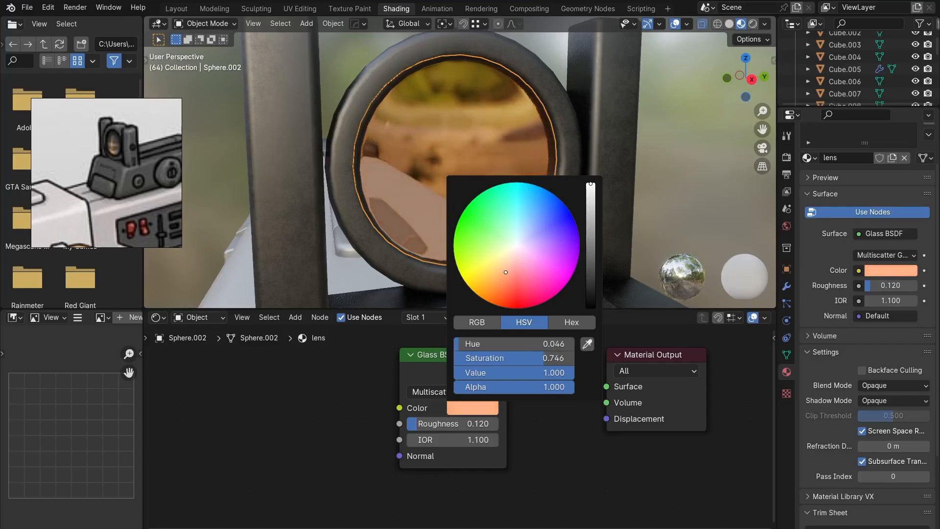
pyautogui.click(686, 188)
# Isolate the rifle's off-white main body in local view and show it from the front.
pyautogui.scroll(-7, 531, 141)
pyautogui.moveTo(531, 141); pyautogui.dragTo(527, 231, button='middle')
pyautogui.scroll(-3, 112, 205)
pyautogui.moveTo(112, 205); pyautogui.dragTo(74, 170, button='middle')
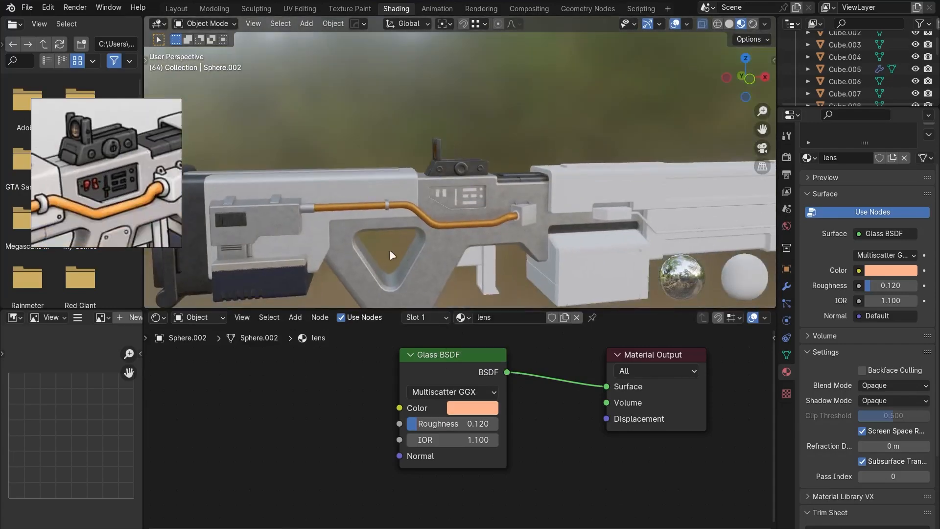
pyautogui.scroll(5, 451, 225)
pyautogui.click(429, 281)
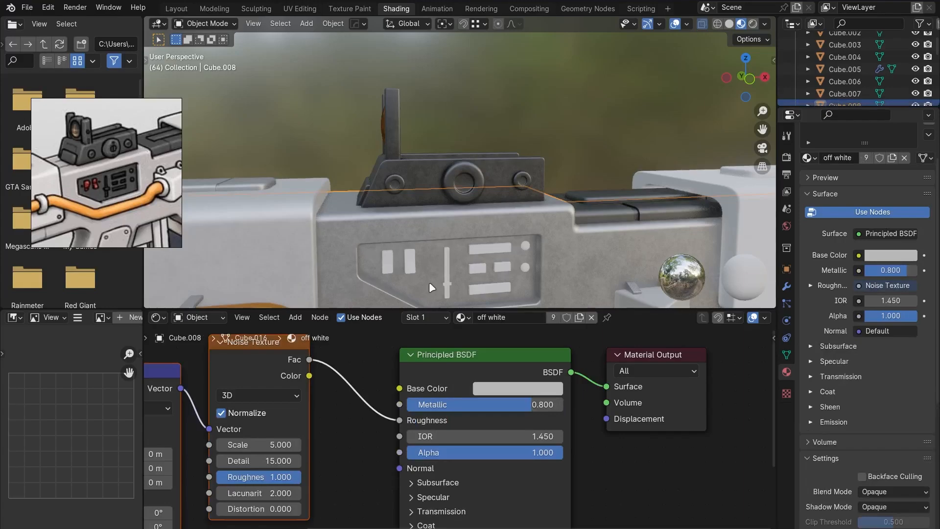
pyautogui.press('KP_Divide')
pyautogui.moveTo(429, 281); pyautogui.dragTo(460, 211, button='middle')
pyautogui.press('KP_1')
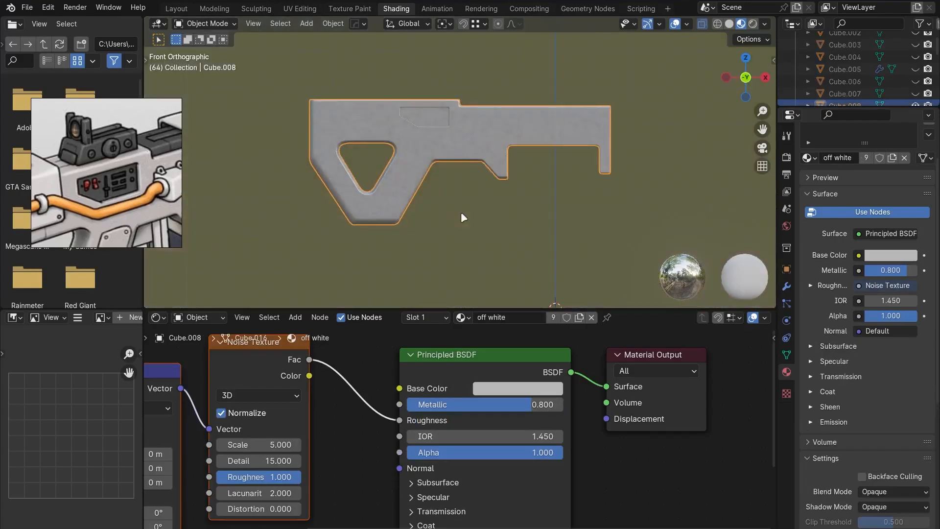
pyautogui.scroll(5, 460, 212)
pyautogui.scroll(3, 862, 255)
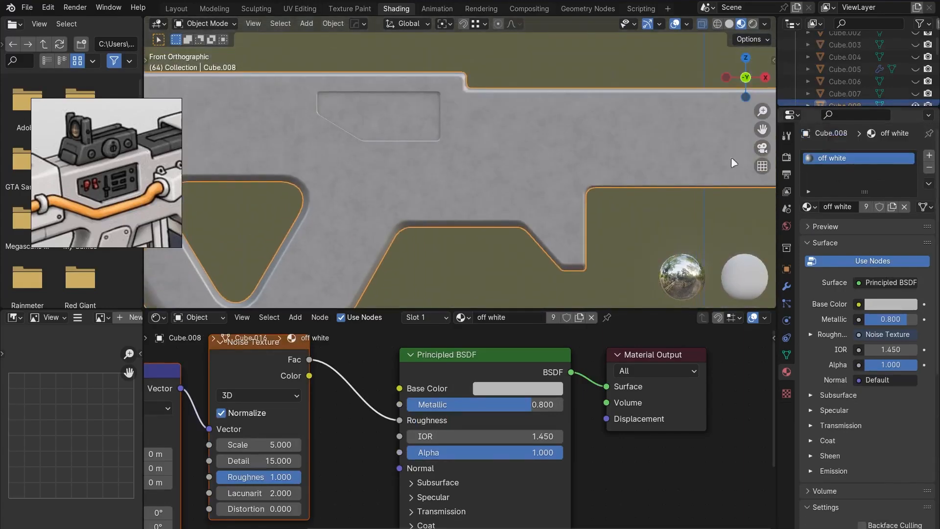
# In Edit Mode with X-ray on, select the large inner faces of the body's recessed side panel.
pyautogui.press('Tab')
pyautogui.scroll(3, 437, 91)
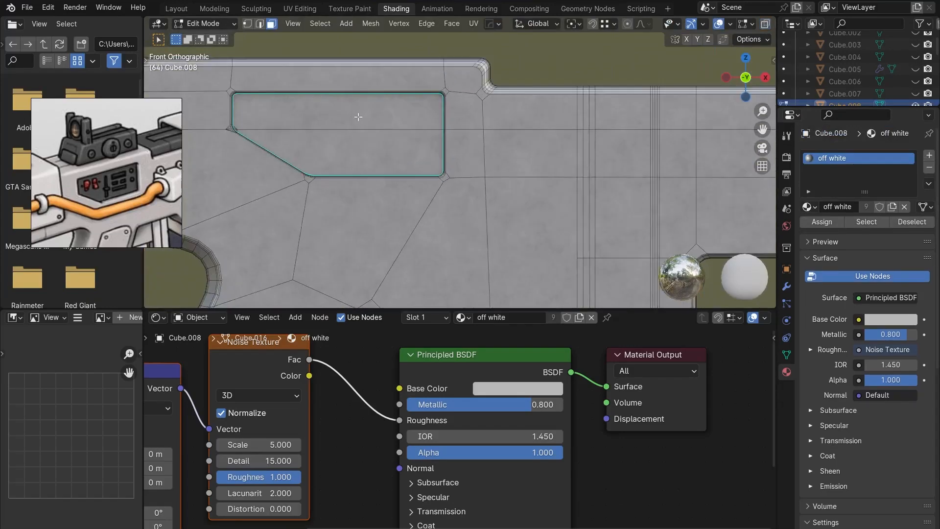
pyautogui.hotkey('alt', 'z')
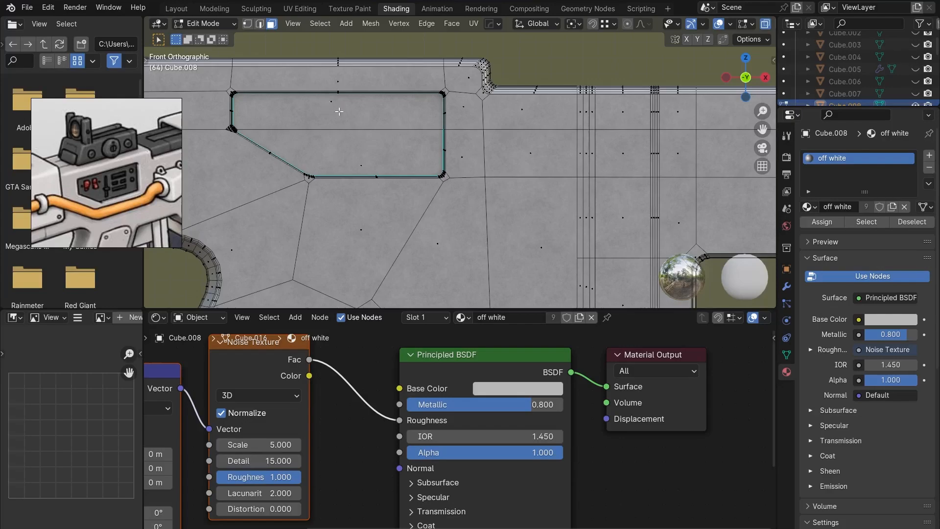
pyautogui.click(337, 128)
pyautogui.keyDown('shift'); pyautogui.moveTo(381, 170); pyautogui.dragTo(384, 171); pyautogui.keyUp('shift')
pyautogui.press('ctrl+KP_Add')
pyautogui.press('ctrl+KP_Subtract')
# Add the small faces at the recessed panel's angled left corner to the selection.
pyautogui.keyDown('shift'); pyautogui.moveTo(203, 140); pyautogui.dragTo(387, 191, button='middle'); pyautogui.keyUp('shift')
pyautogui.scroll(9, 384, 193)
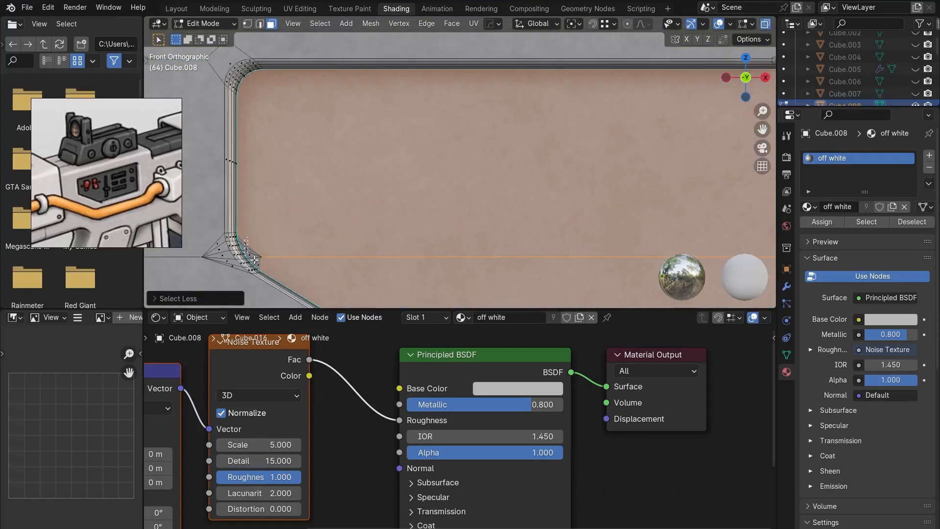
pyautogui.keyDown('shift'); pyautogui.moveTo(262, 268); pyautogui.dragTo(252, 260); pyautogui.keyUp('shift')
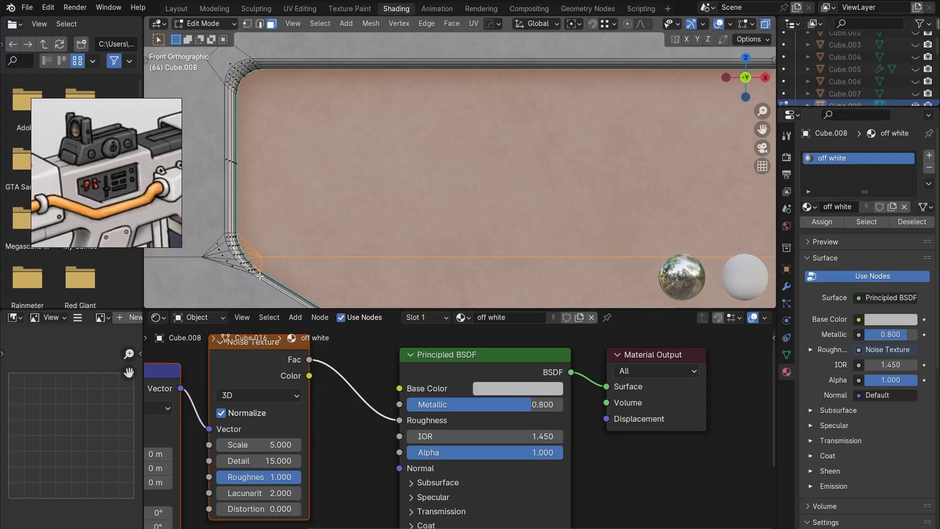
pyautogui.keyDown('shift'); pyautogui.moveTo(213, 292); pyautogui.dragTo(327, 237, button='middle'); pyautogui.keyUp('shift')
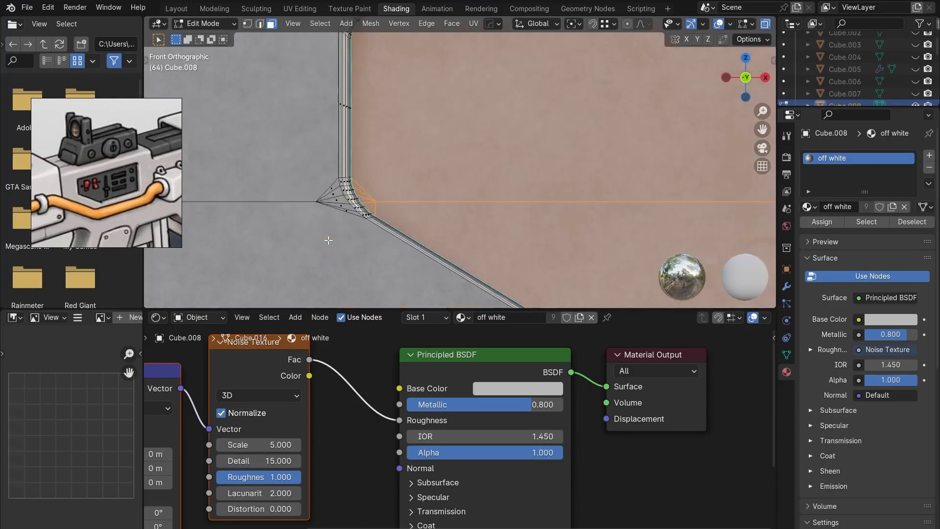
pyautogui.scroll(4, 326, 236)
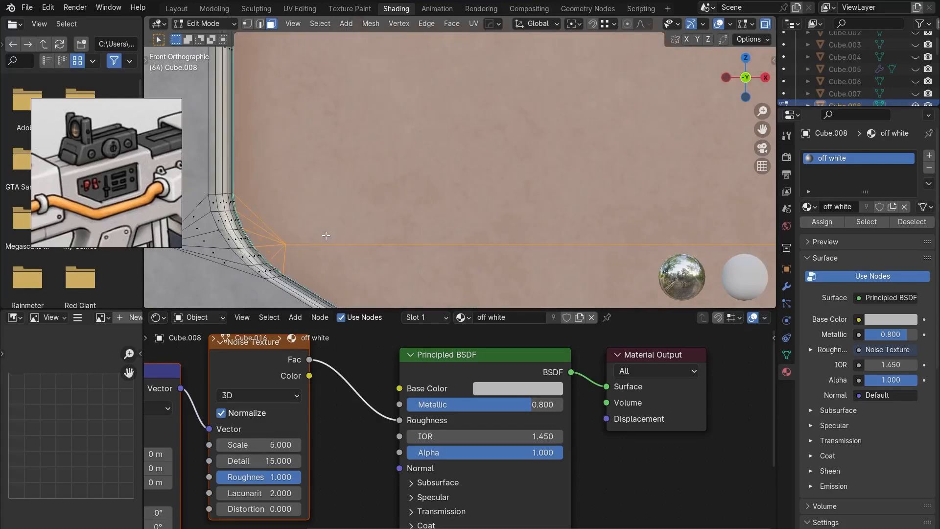
# Add a second material slot with the black material, assign it to the selected recessed panel faces, and return to Object Mode.
pyautogui.click(929, 155)
pyautogui.click(809, 230)
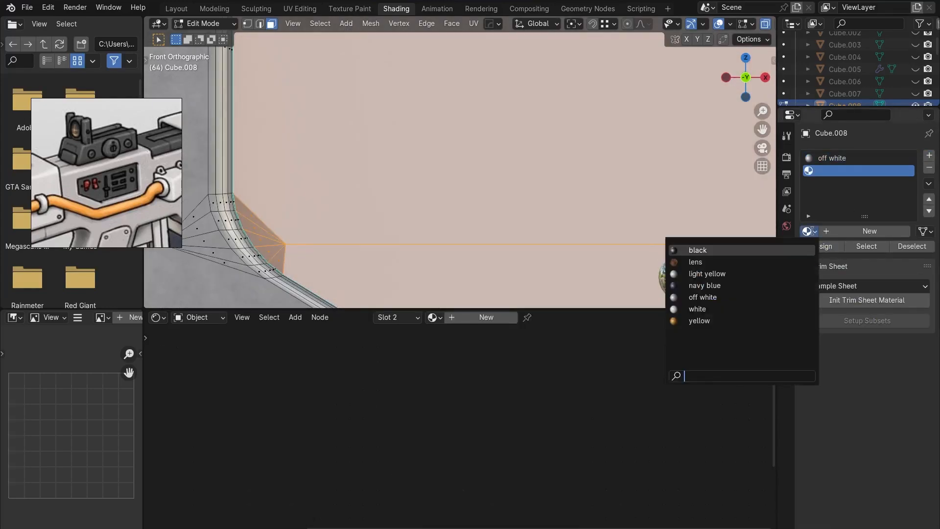
pyautogui.click(759, 248)
pyautogui.click(824, 246)
pyautogui.press('Tab')
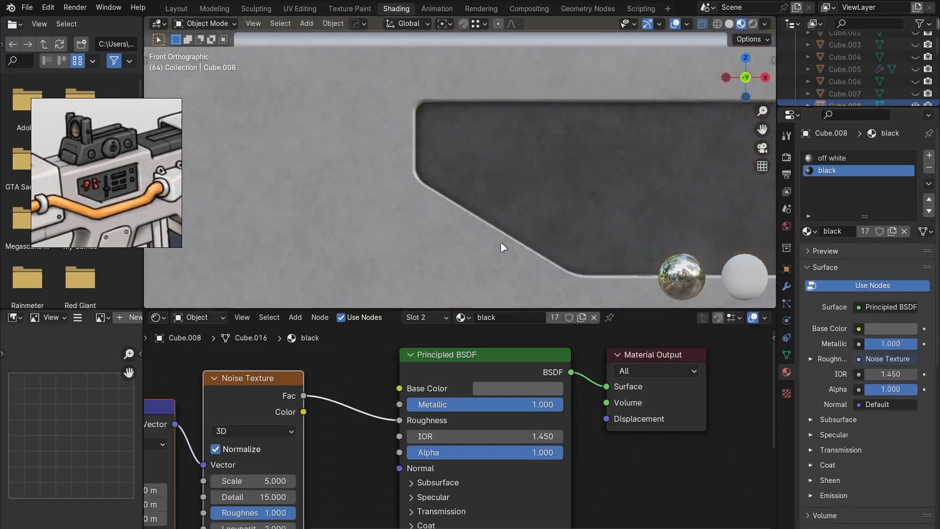
# Unhide all the rifle parts and clear the selection.
pyautogui.scroll(-5, 500, 242)
pyautogui.moveTo(588, 174); pyautogui.dragTo(515, 185, button='middle')
pyautogui.hotkey('alt', 'h')
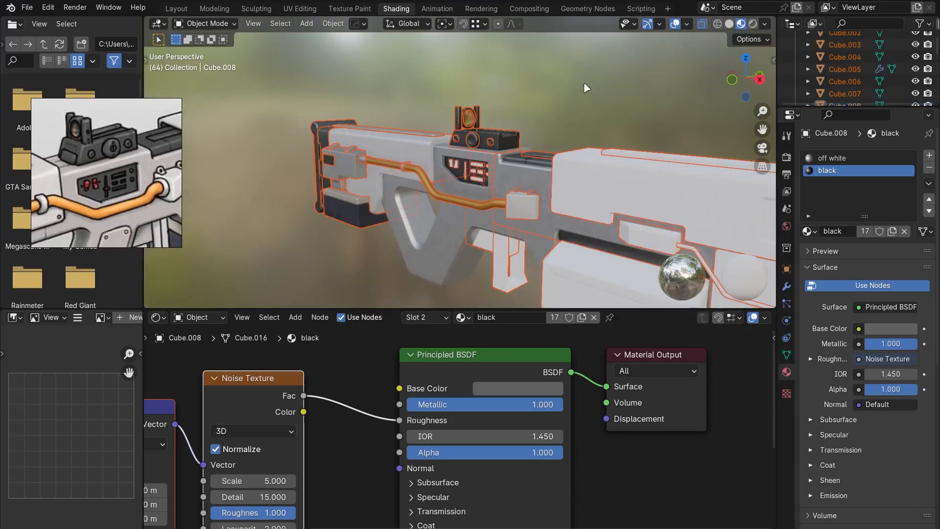
pyautogui.click(584, 85)
pyautogui.scroll(1, 506, 251)
pyautogui.moveTo(503, 252); pyautogui.dragTo(387, 260, button='middle')
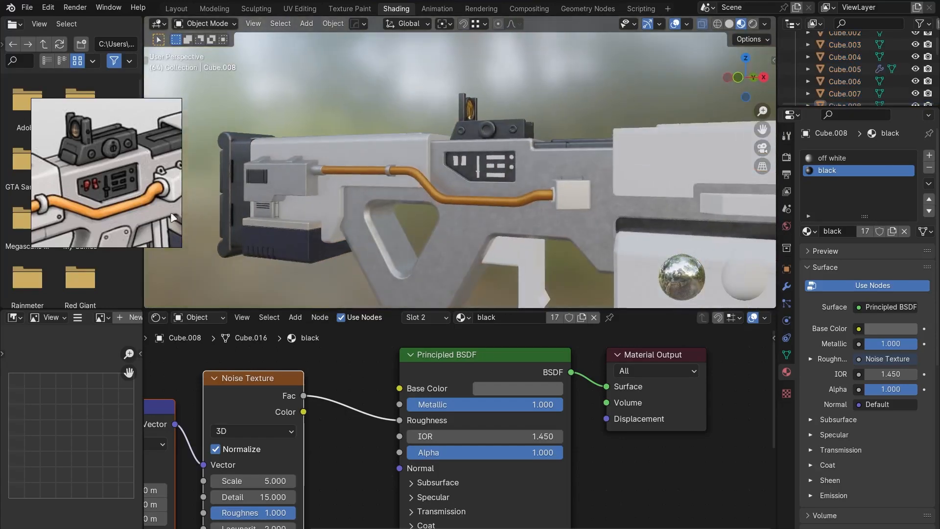
# Apply the off white material to the trigger and to the adjoining block under the rifle body.
pyautogui.scroll(-2, 173, 216)
pyautogui.moveTo(179, 236); pyautogui.dragTo(147, 189, button='middle')
pyautogui.click(515, 273)
pyautogui.moveTo(520, 246); pyautogui.dragTo(626, 245, button='middle')
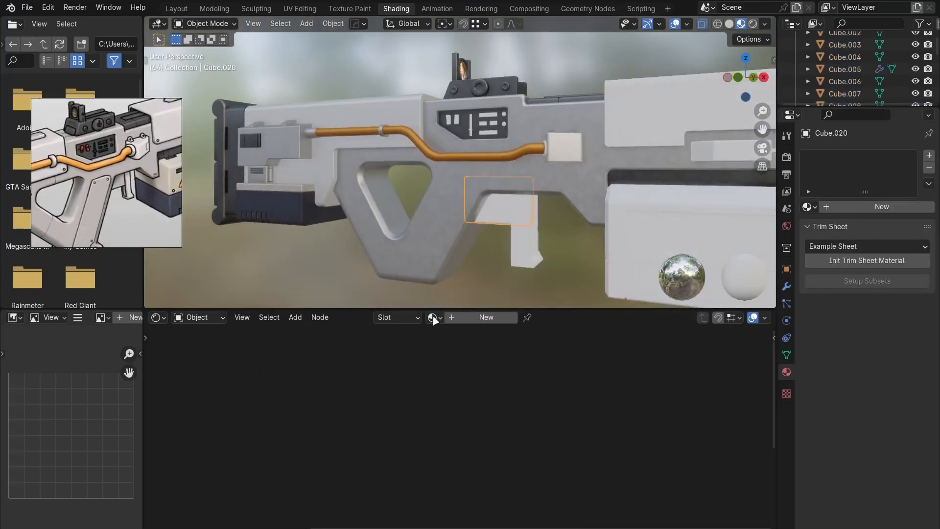
pyautogui.click(433, 317)
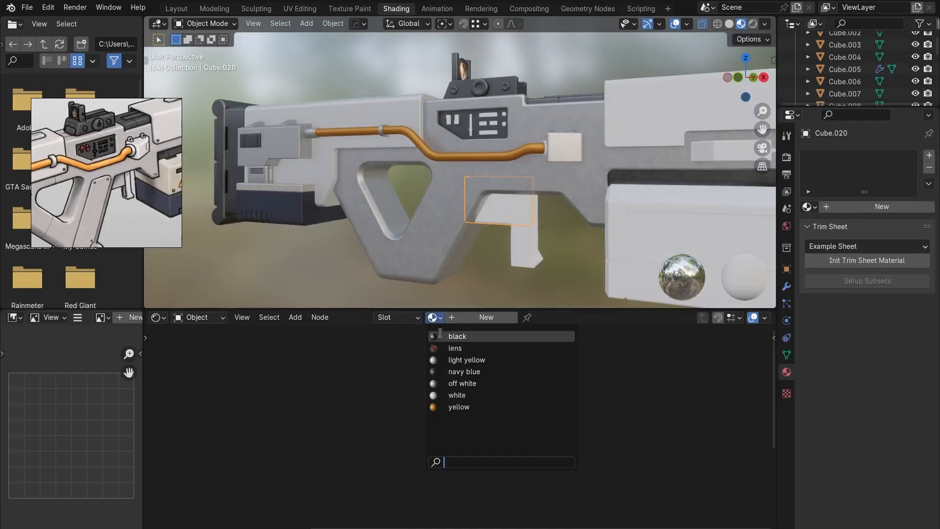
pyautogui.click(458, 384)
pyautogui.click(519, 248)
pyautogui.click(433, 317)
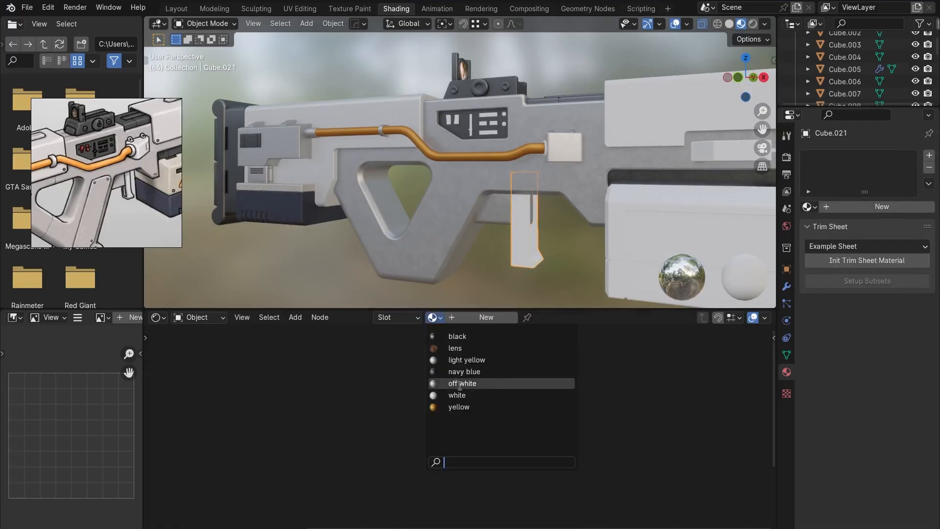
pyautogui.click(458, 383)
# Apply the white material to the small collar where the orange tube meets the side box.
pyautogui.scroll(-2, 395, 245)
pyautogui.moveTo(395, 245); pyautogui.dragTo(437, 226, button='middle')
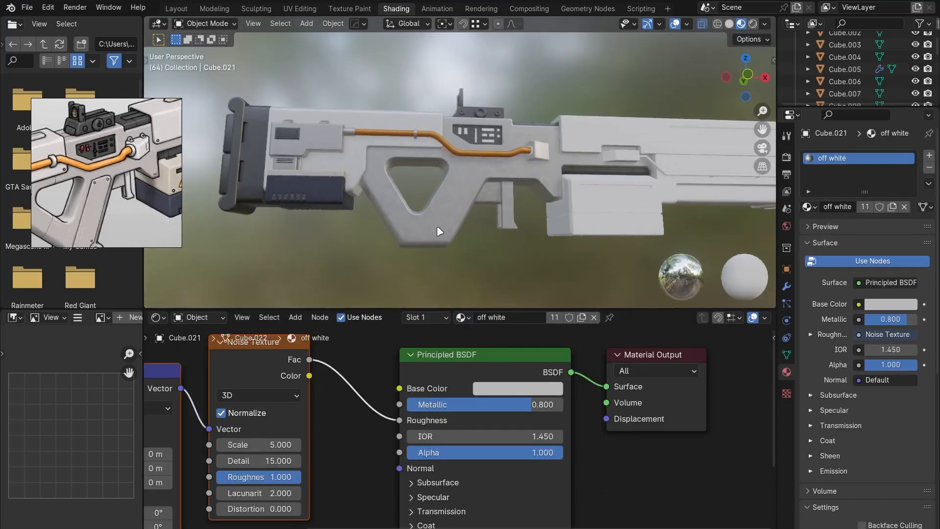
pyautogui.moveTo(522, 208); pyautogui.dragTo(523, 182, button='middle')
pyautogui.scroll(2, 539, 166)
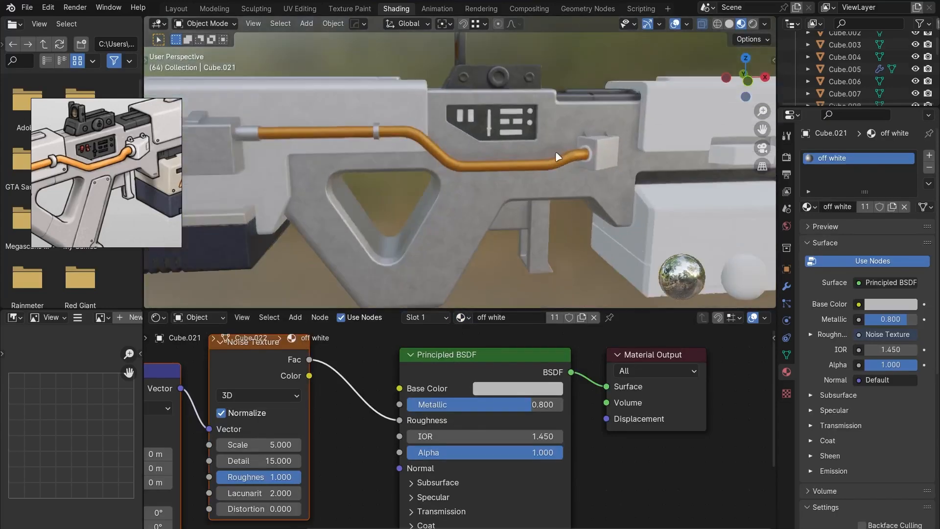
pyautogui.click(590, 156)
pyautogui.click(433, 317)
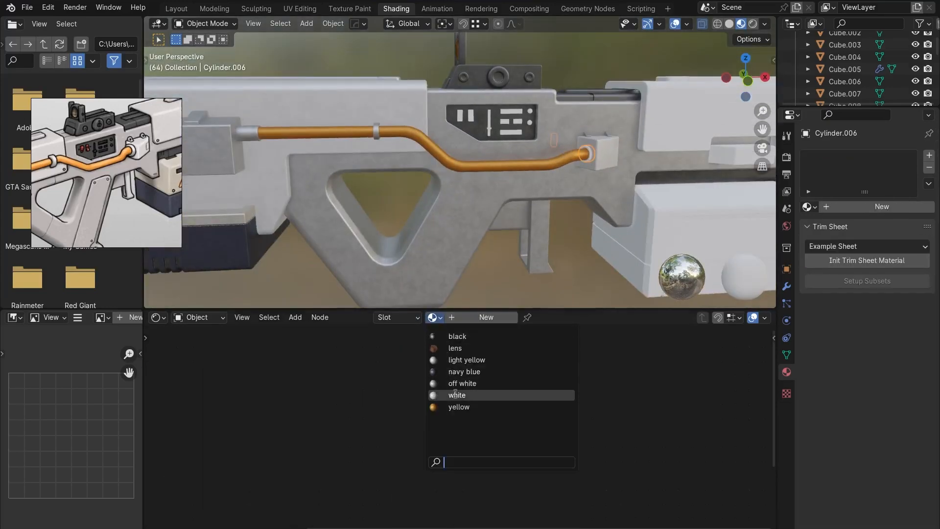
pyautogui.click(452, 392)
# Apply the black material to the group of horizontal bars on the recessed control panel.
pyautogui.keyDown('shift'); pyautogui.moveTo(569, 204); pyautogui.dragTo(520, 222, button='middle'); pyautogui.keyUp('shift')
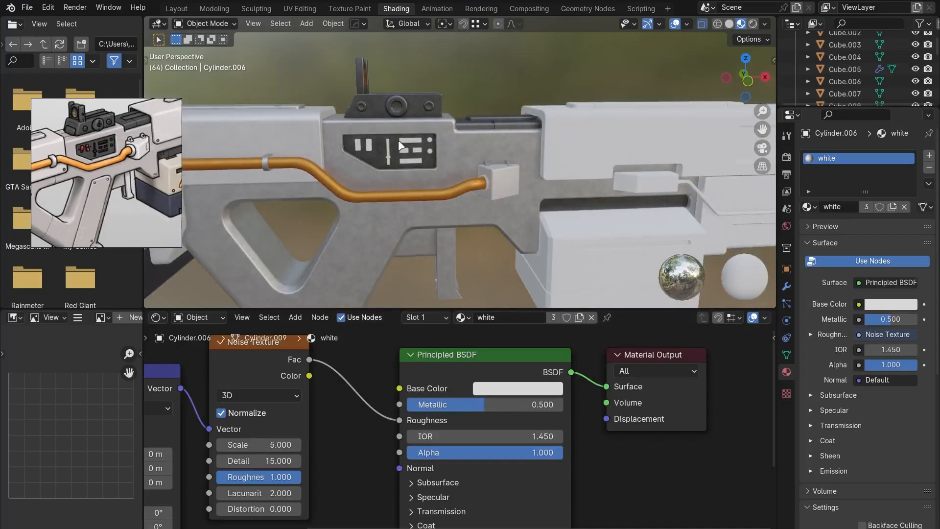
pyautogui.scroll(3, 363, 134)
pyautogui.click(367, 145)
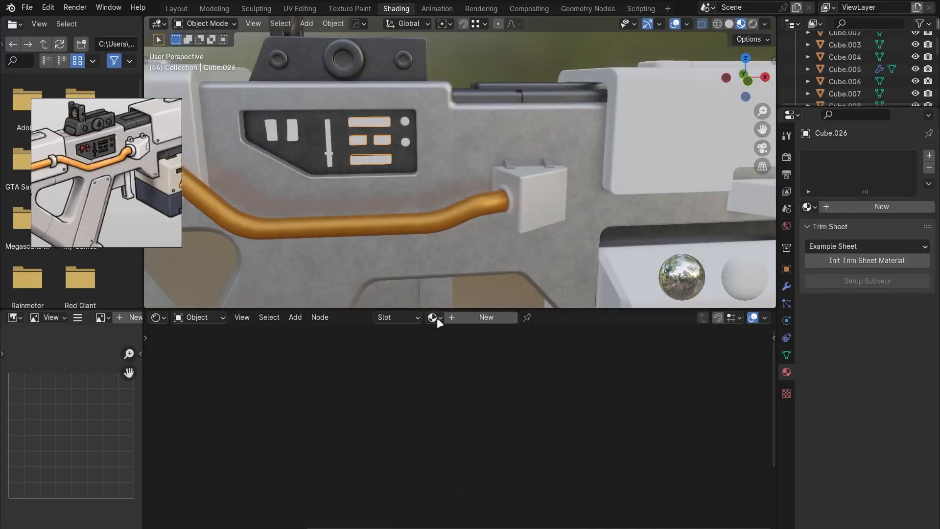
pyautogui.click(434, 317)
pyautogui.click(455, 334)
# Apply the black material to both round buttons at the end of the recessed control panel.
pyautogui.click(407, 144)
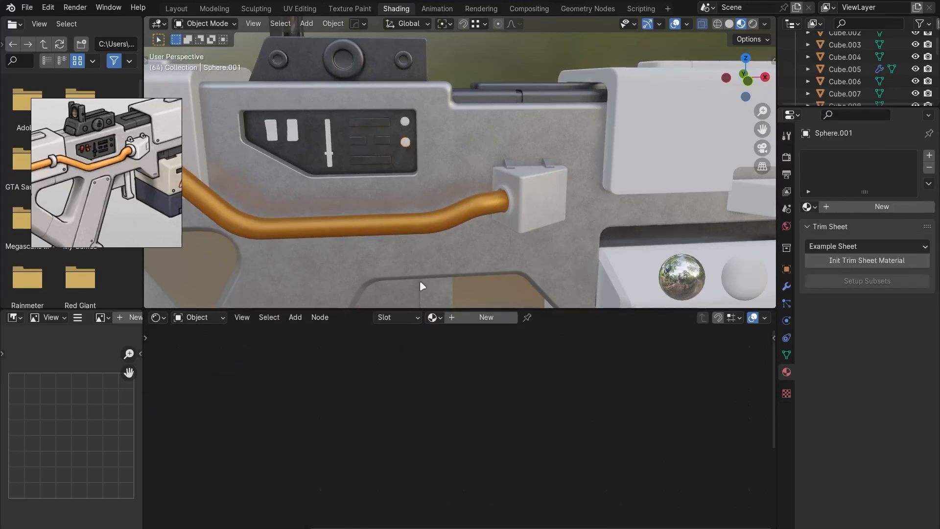
pyautogui.click(406, 121)
pyautogui.click(433, 318)
pyautogui.click(441, 335)
pyautogui.click(407, 143)
pyautogui.click(438, 318)
pyautogui.click(439, 336)
# Apply the black material to the control panel's vertical slider track and its small slider knob.
pyautogui.click(329, 146)
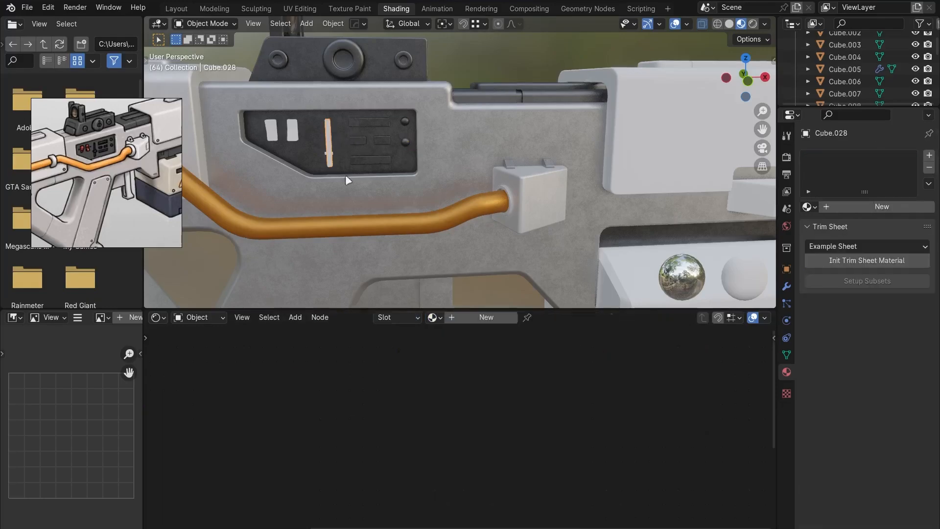
pyautogui.click(430, 319)
pyautogui.click(441, 336)
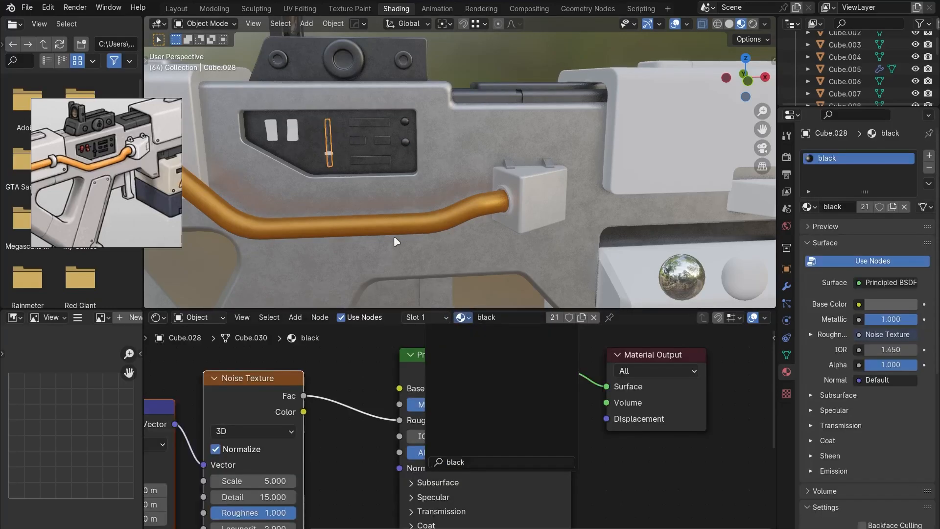
pyautogui.click(329, 153)
pyautogui.click(442, 318)
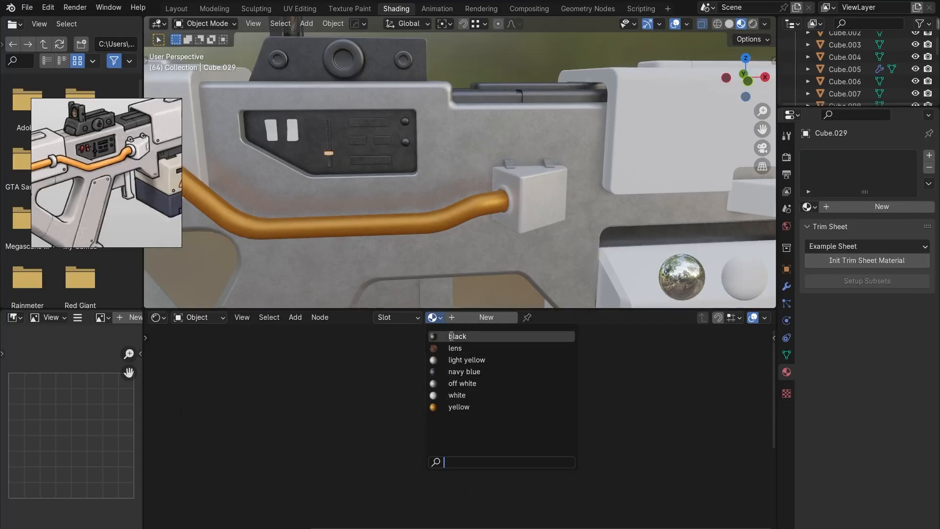
pyautogui.click(442, 335)
# Select the control panel's two rectangular switches and create a new material named "red switch".
pyautogui.click(295, 140)
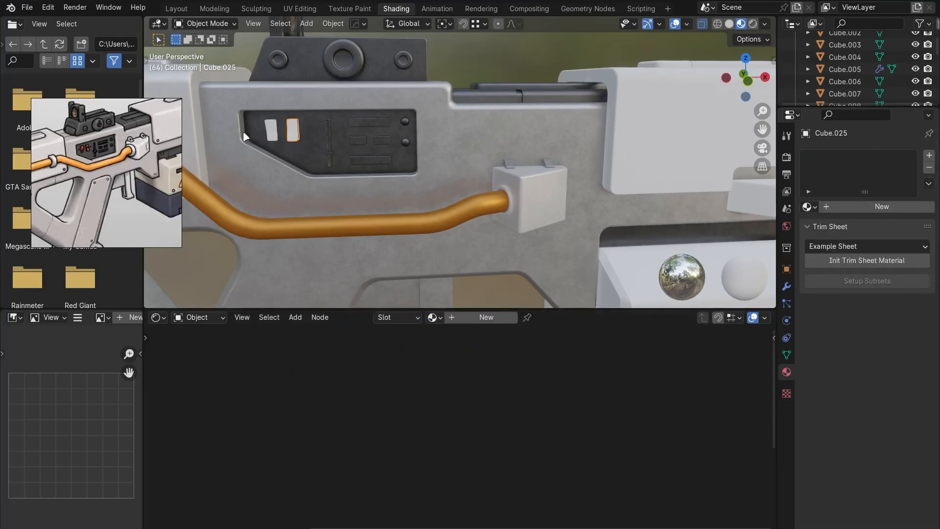
pyautogui.keyDown('shift'); pyautogui.click(275, 128); pyautogui.keyUp('shift')
pyautogui.click(485, 317)
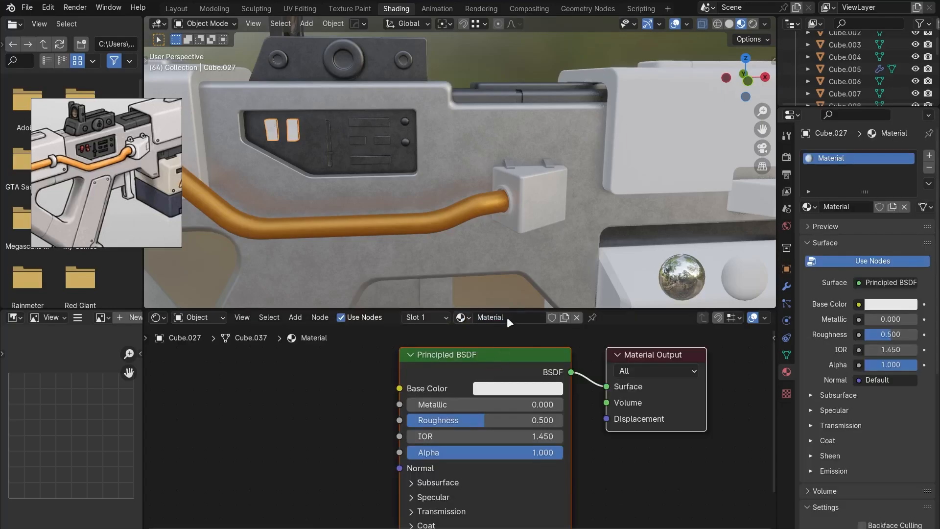
pyautogui.doubleClick(507, 316)
pyautogui.write('red switch')
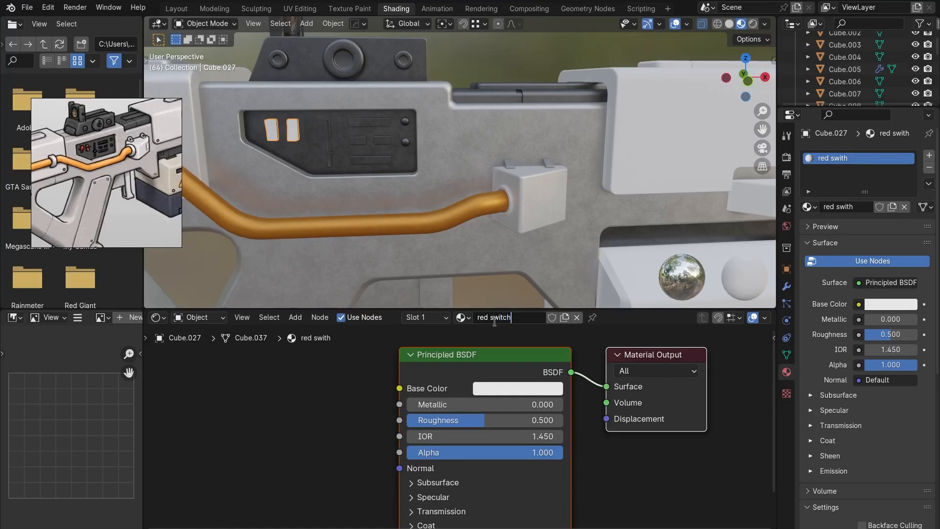
pyautogui.press('Return')
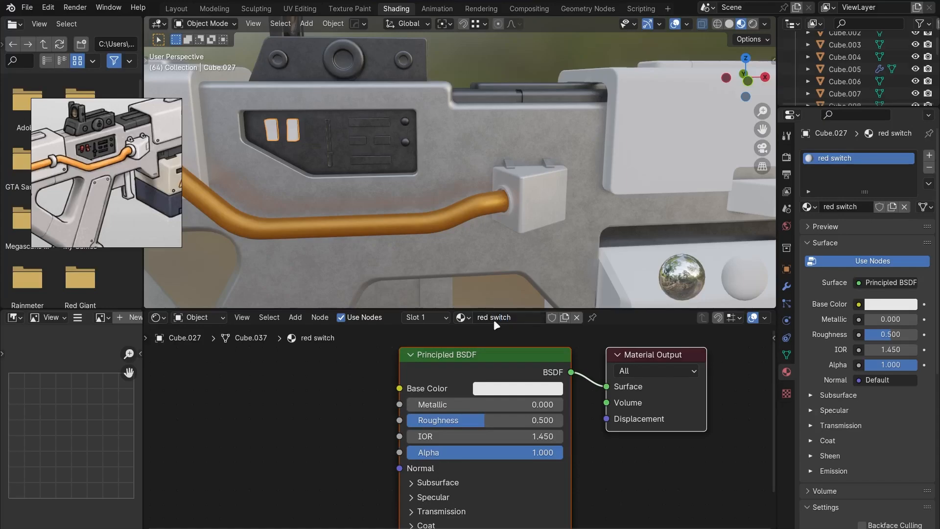
# Set the red switch material's base color to a dark red with saturation 0.998 and value 0.322.
pyautogui.click(537, 397)
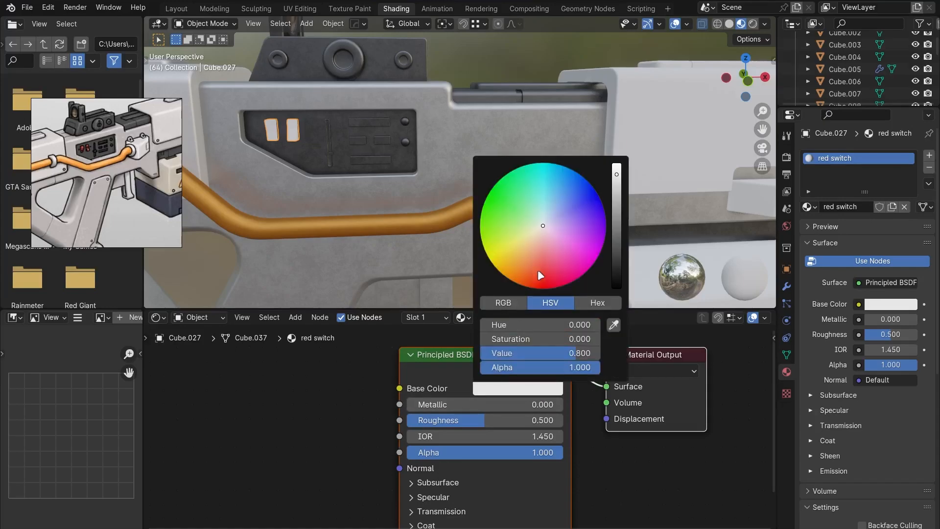
pyautogui.moveTo(538, 270); pyautogui.dragTo(549, 287)
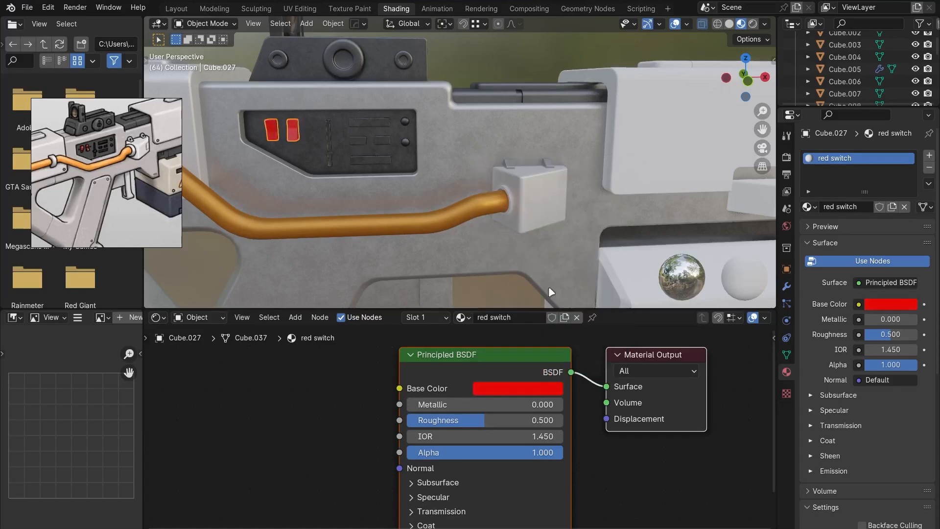
pyautogui.click(538, 387)
pyautogui.moveTo(552, 353); pyautogui.dragTo(520, 353)
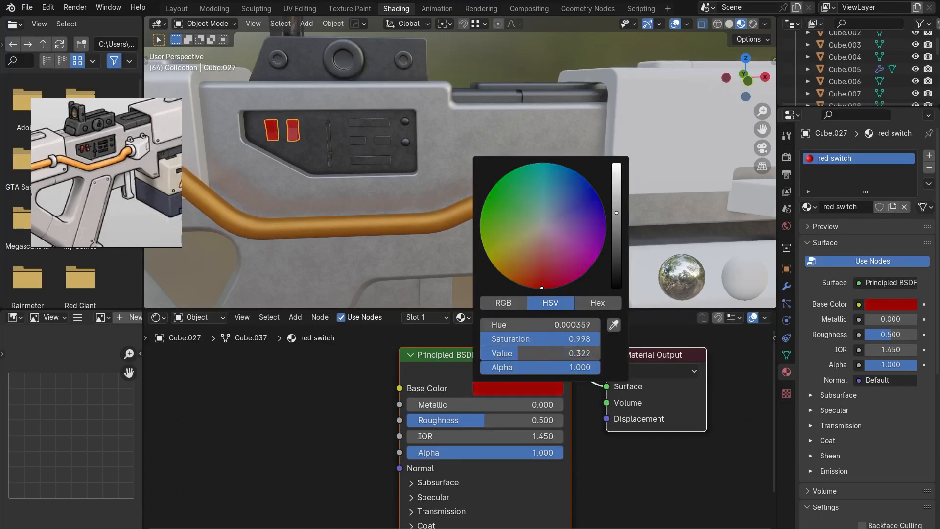
# Set the red switch material's Metallic to 0.5 and lower it to 0.3.
pyautogui.click(548, 404)
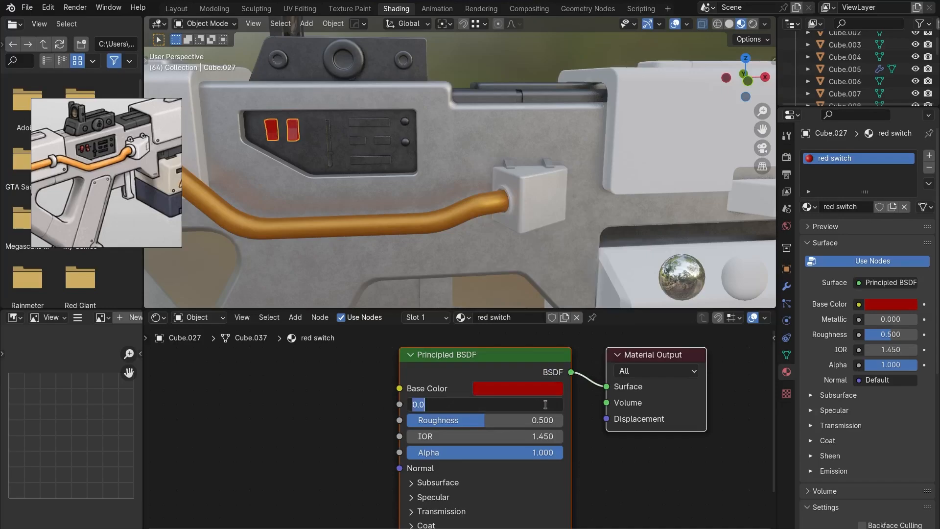
pyautogui.write('.5')
pyautogui.press('Return')
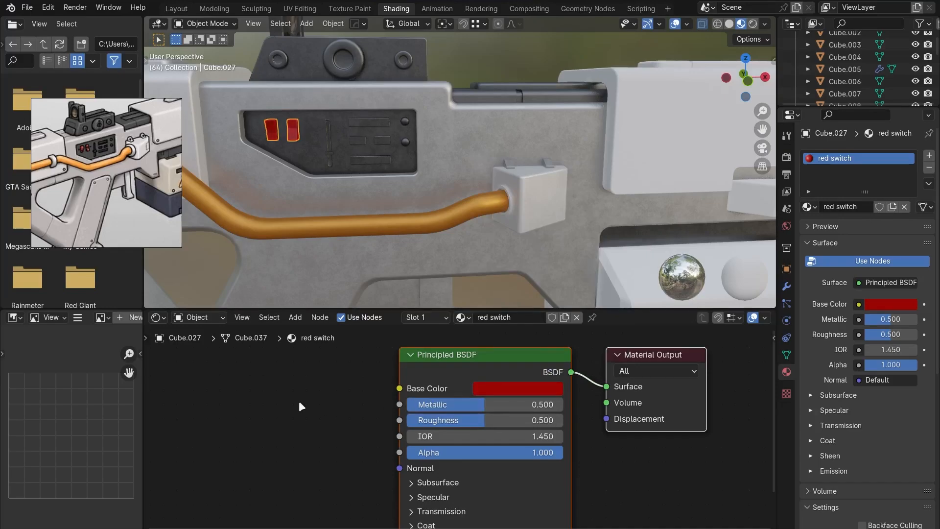
pyautogui.click(477, 408)
pyautogui.write('0.3')
pyautogui.press('Return')
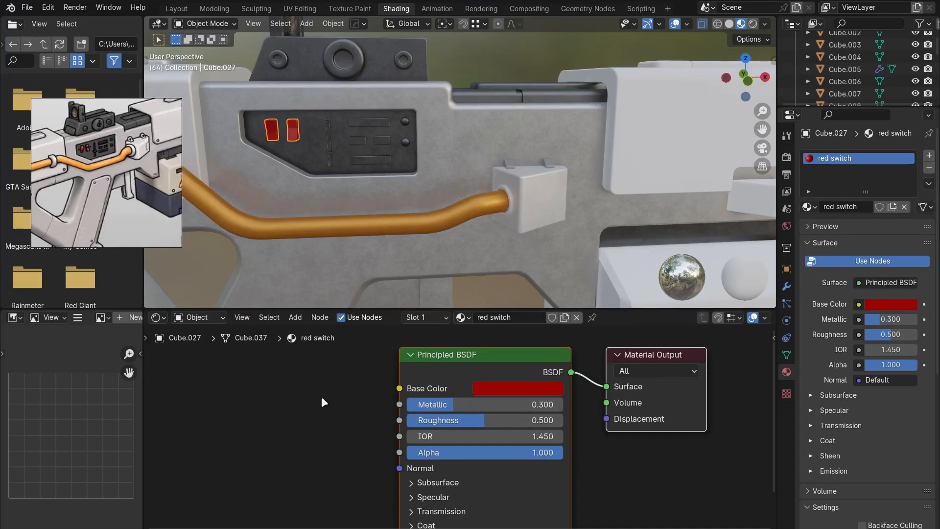
# Paste the Texture Coordinate, Mapping and Noise Texture nodes into the red switch material and feed the noise Fac into Roughness.
pyautogui.click(282, 390)
pyautogui.rightClick(281, 389)
pyautogui.click(231, 388)
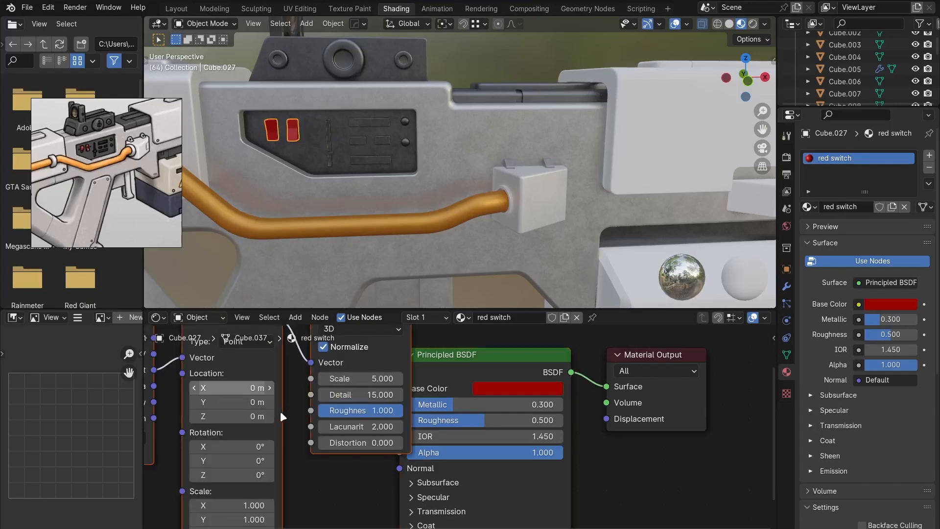
pyautogui.scroll(-3, 298, 400)
pyautogui.scroll(-4, 299, 400)
pyautogui.moveTo(380, 353); pyautogui.dragTo(424, 423)
pyautogui.click(393, 383)
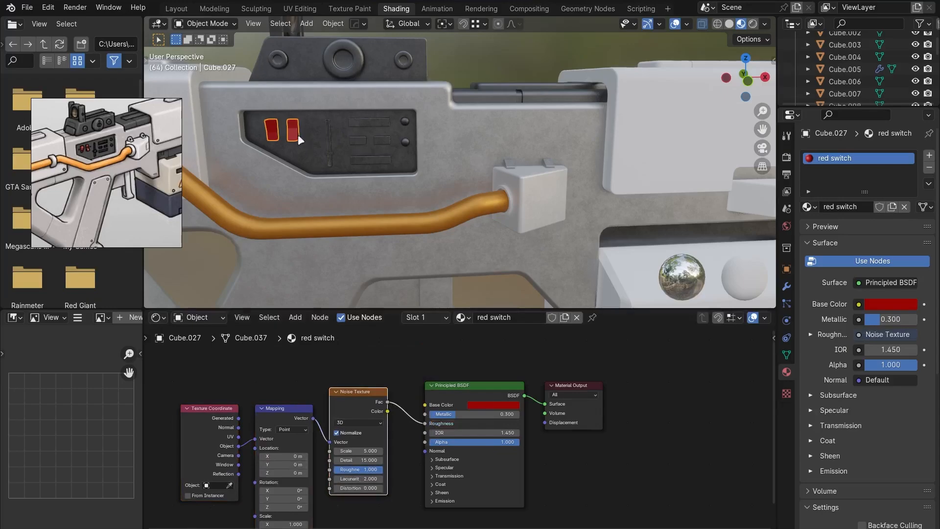
# Apply the white material to the rifle's long upper front housing.
pyautogui.press('KP_Decimal')
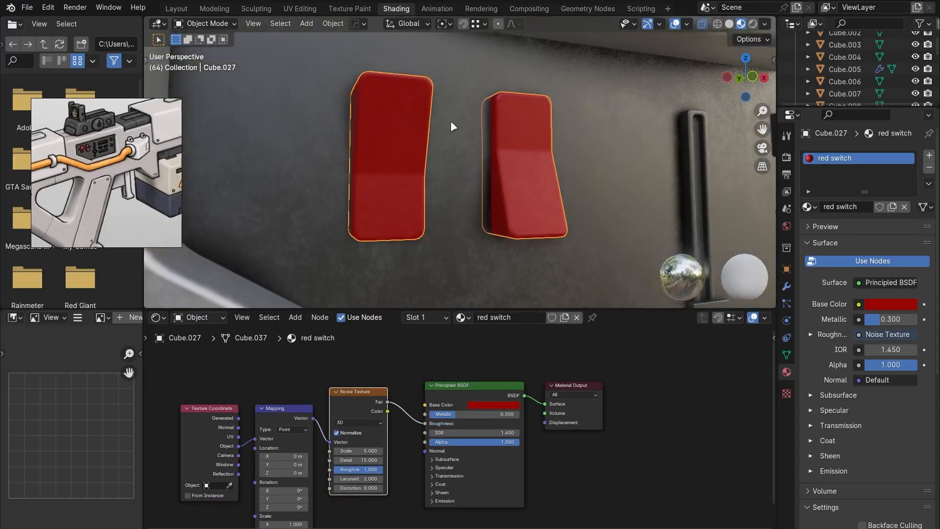
pyautogui.scroll(-12, 463, 122)
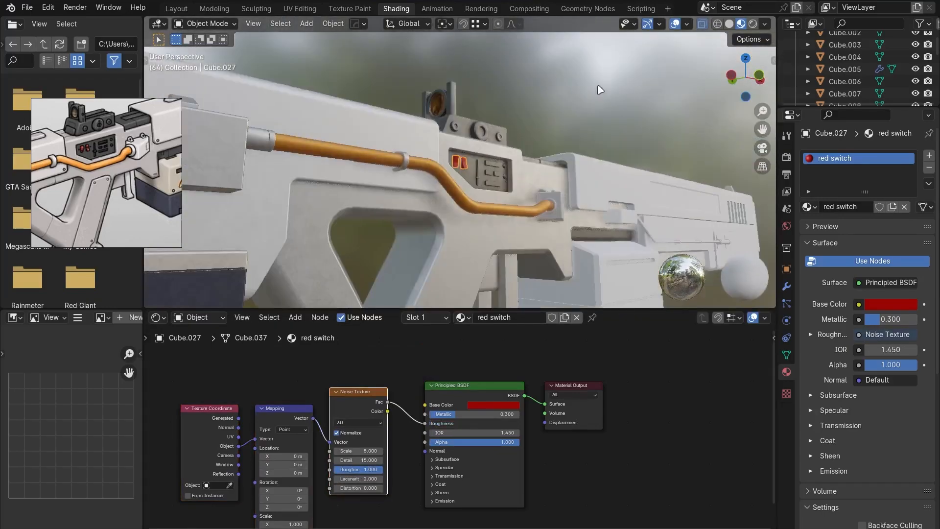
pyautogui.moveTo(600, 89); pyautogui.dragTo(387, 238, button='middle')
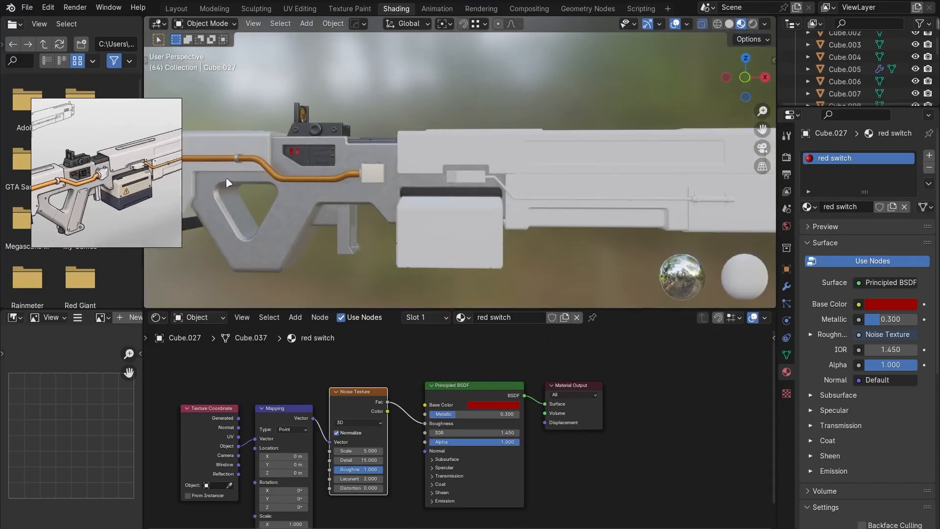
pyautogui.click(555, 167)
pyautogui.click(432, 317)
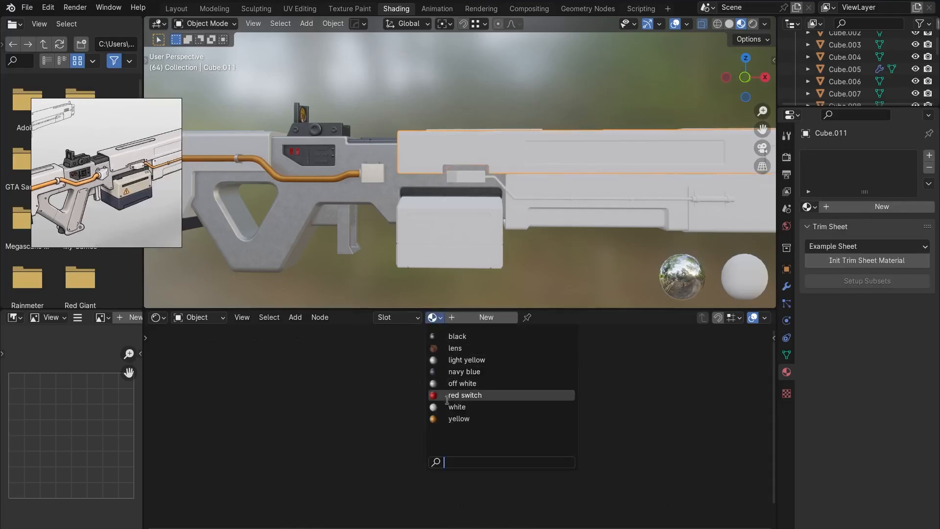
pyautogui.click(446, 400)
# Apply the white material to the lower front housing beneath the upper one.
pyautogui.click(600, 222)
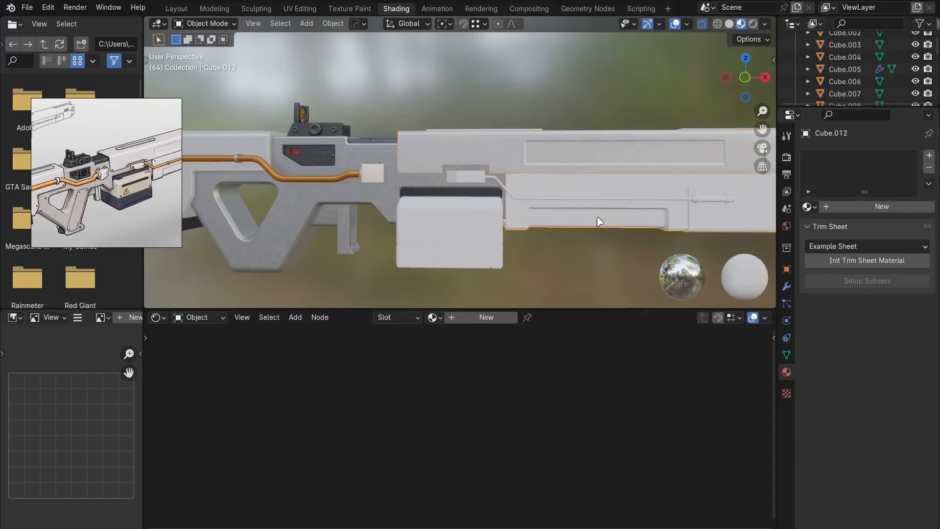
pyautogui.click(433, 318)
pyautogui.click(447, 400)
pyautogui.scroll(2, 555, 195)
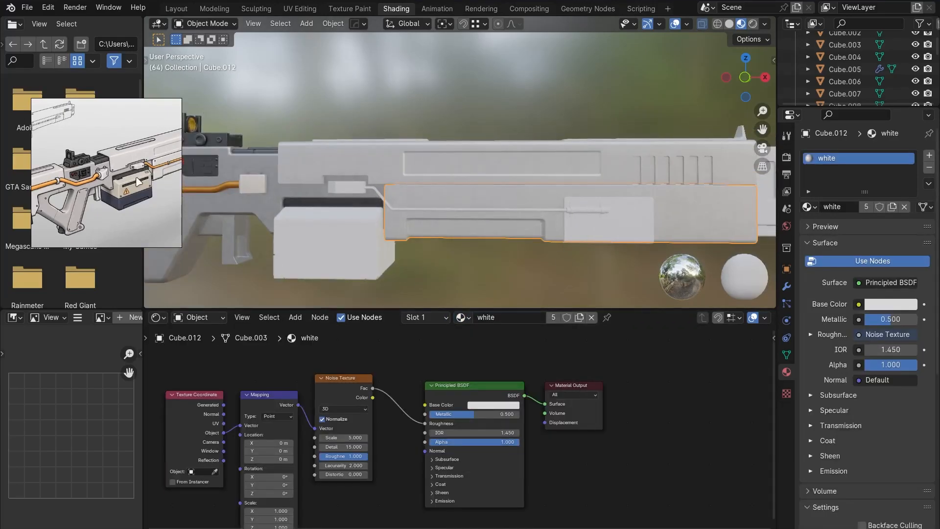
# Assign the white material to the small connector block above the magazine and the yellow material to the thin cable running from it.
pyautogui.click(348, 188)
pyautogui.click(433, 318)
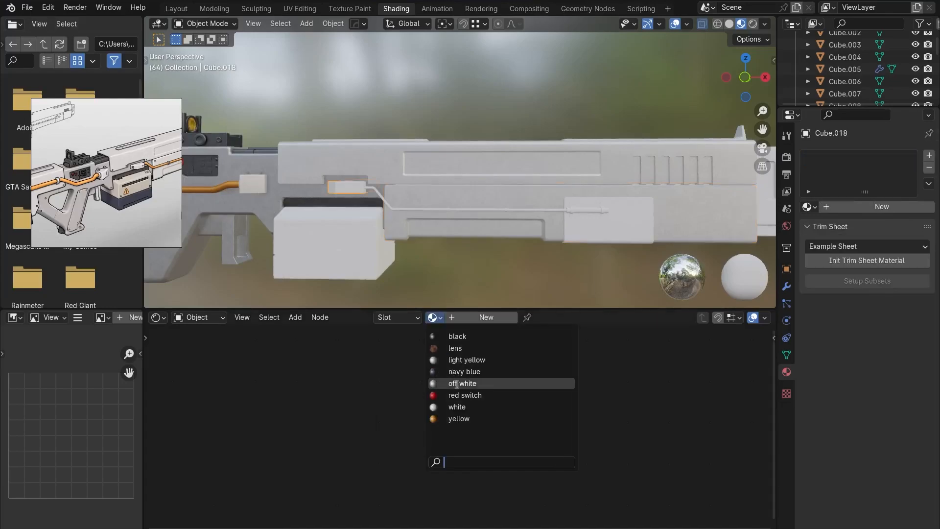
pyautogui.click(457, 407)
pyautogui.click(434, 211)
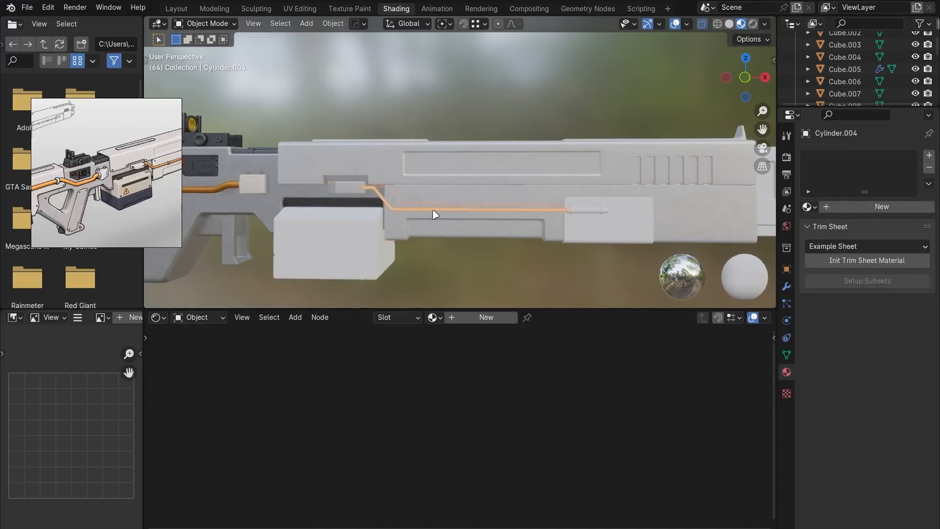
pyautogui.click(433, 317)
pyautogui.click(455, 417)
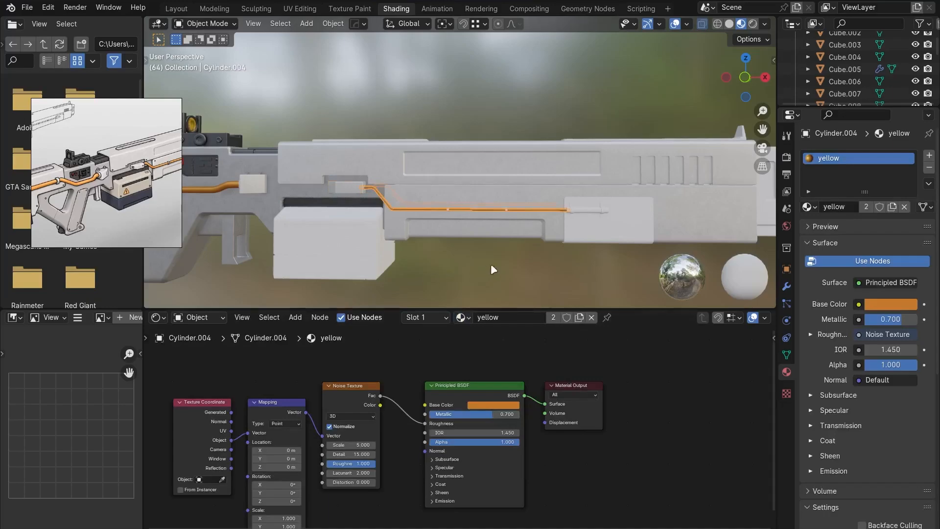
pyautogui.click(493, 269)
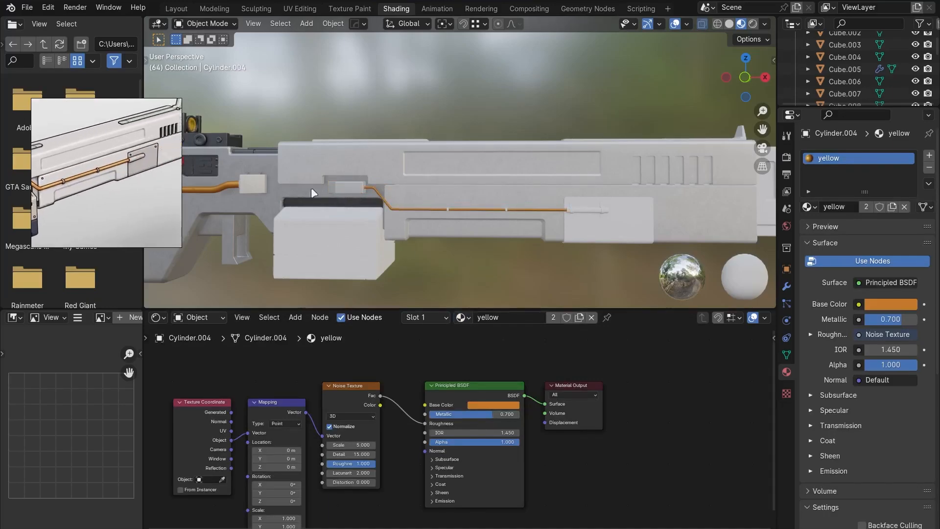
# Assign the white material to the cylindrical fitting at the thin cable's front end and off white to the rectangular plate behind it.
pyautogui.click(594, 211)
pyautogui.click(433, 317)
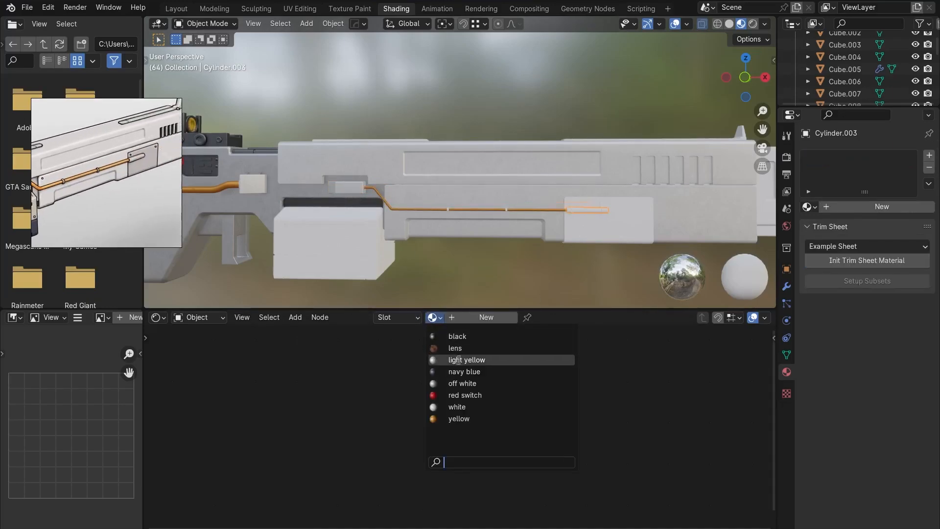
pyautogui.click(456, 407)
pyautogui.click(617, 239)
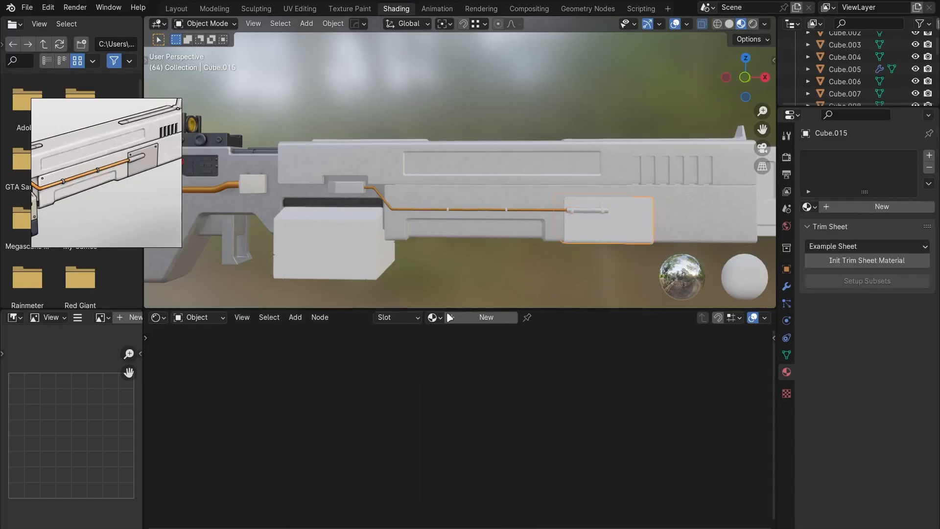
pyautogui.click(433, 317)
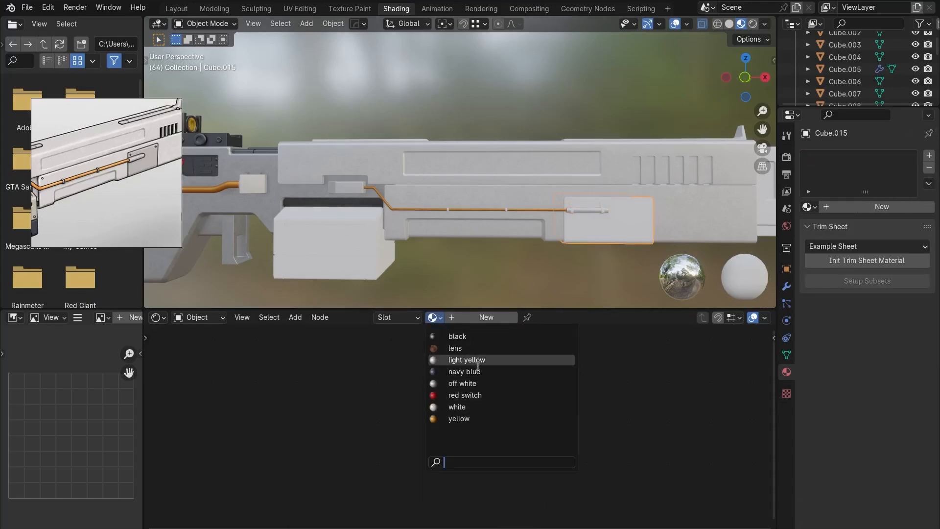
pyautogui.click(479, 383)
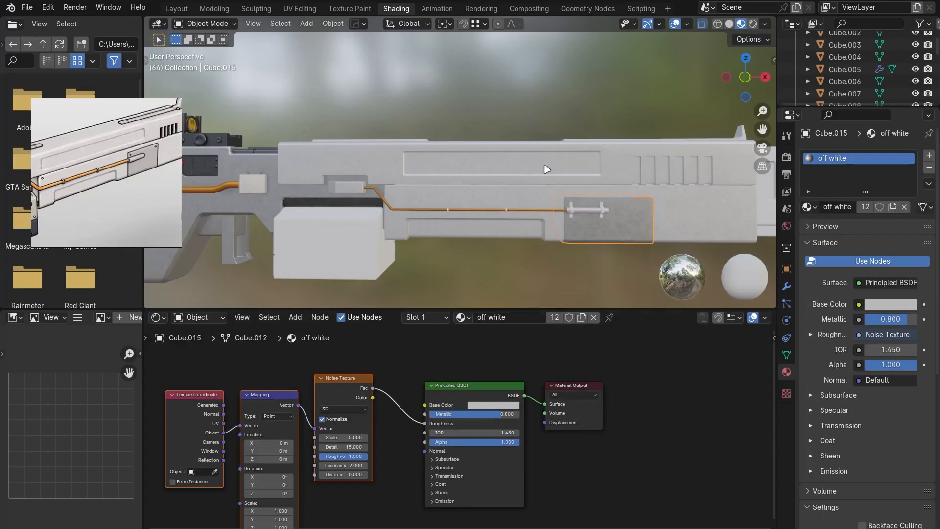
# Assign the off white material to both raised strips on top of the rifle's long upper body.
pyautogui.moveTo(518, 164); pyautogui.dragTo(581, 143, button='middle')
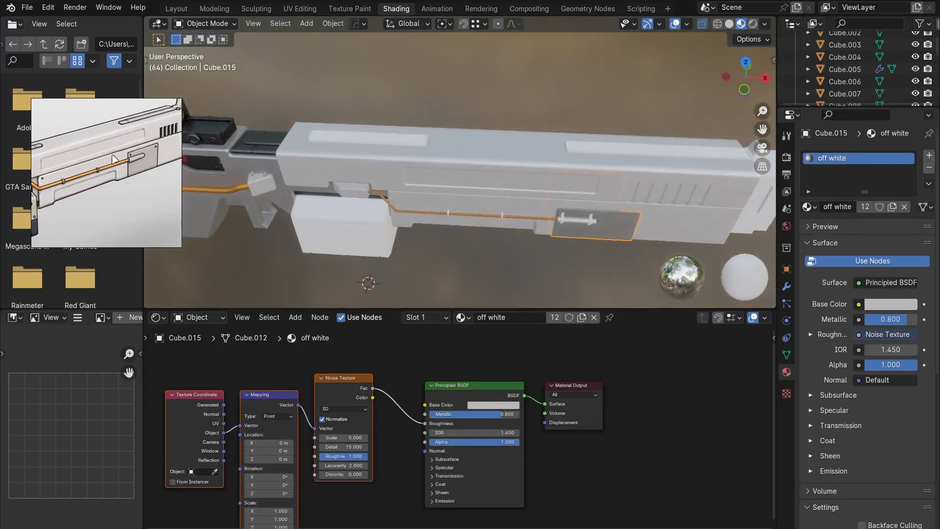
pyautogui.moveTo(114, 159); pyautogui.dragTo(164, 172, button='middle')
pyautogui.click(342, 141)
pyautogui.click(433, 319)
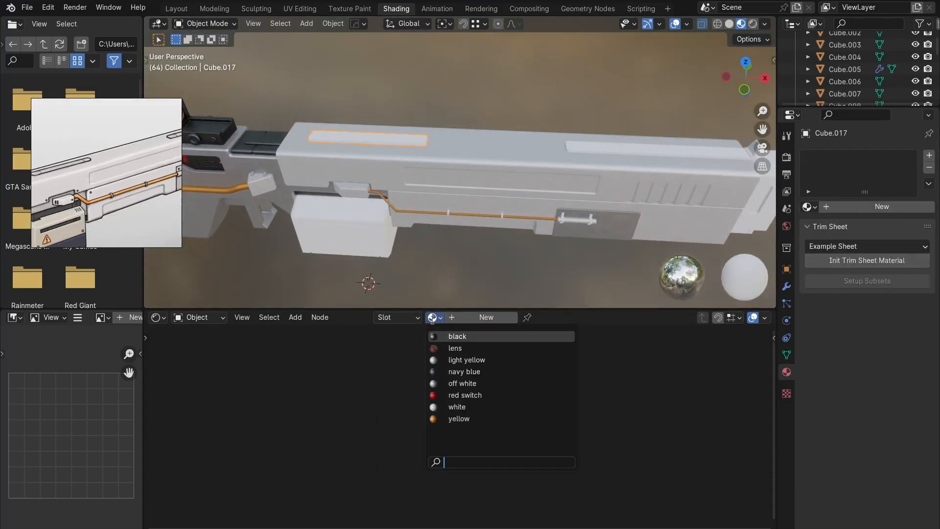
pyautogui.click(466, 382)
pyautogui.click(586, 157)
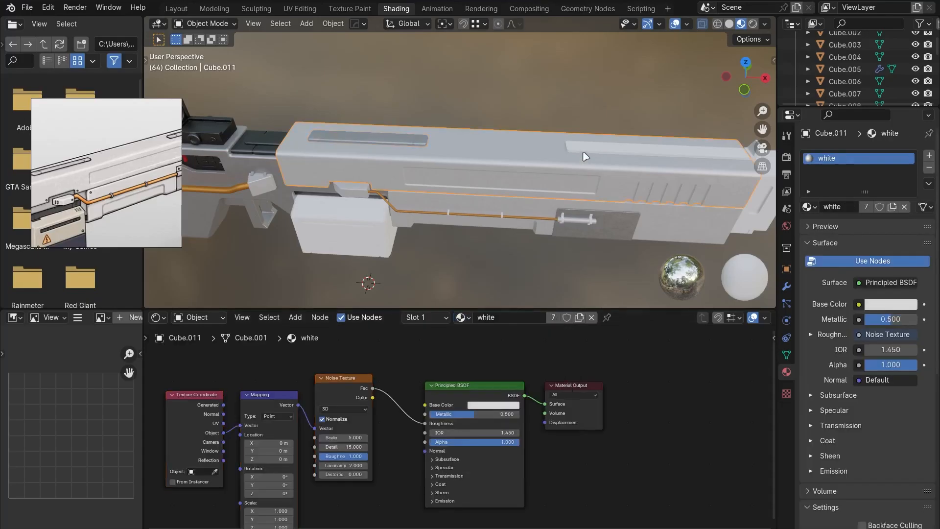
pyautogui.click(596, 153)
pyautogui.click(432, 317)
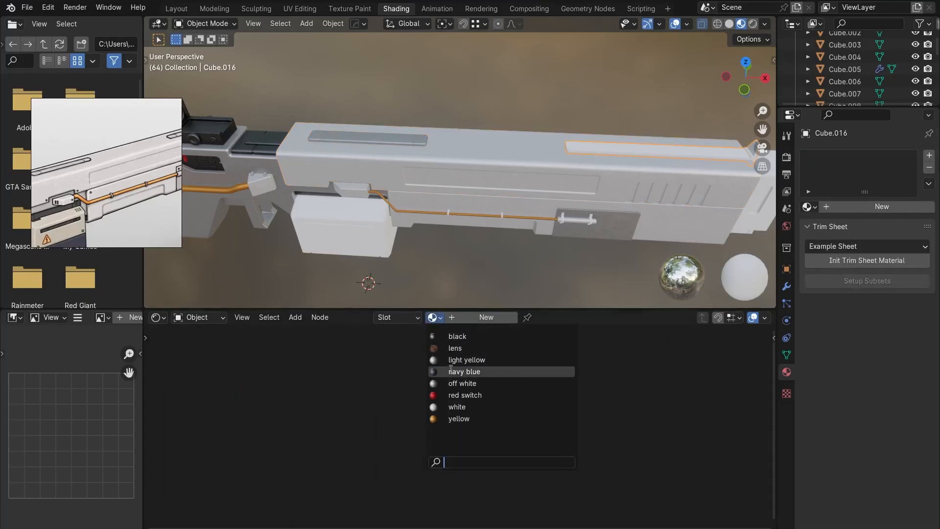
pyautogui.click(453, 383)
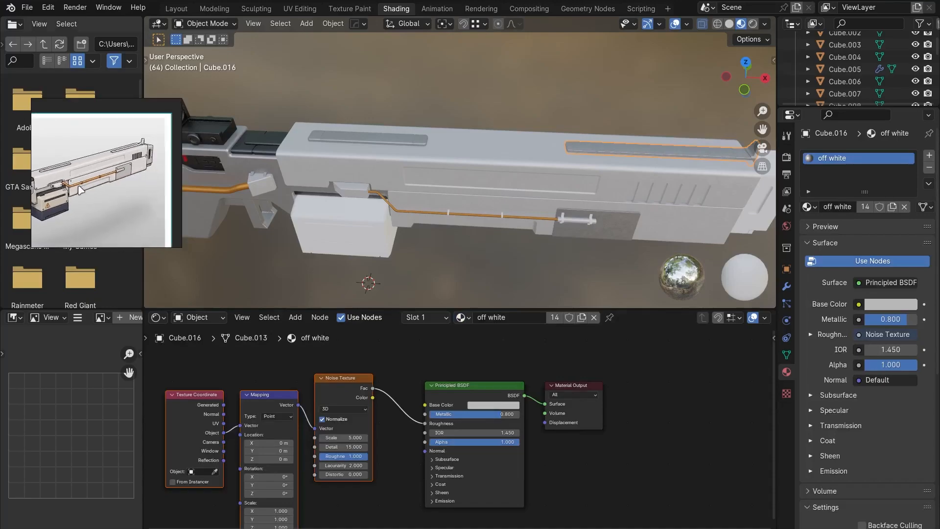
# Assign the off white material to the muzzle block at the front of the rifle and the small block beneath it.
pyautogui.keyDown('shift'); pyautogui.moveTo(393, 197); pyautogui.dragTo(196, 197, button='middle'); pyautogui.keyUp('shift')
pyautogui.moveTo(114, 150); pyautogui.dragTo(83, 156, button='middle')
pyautogui.scroll(6, 77, 155)
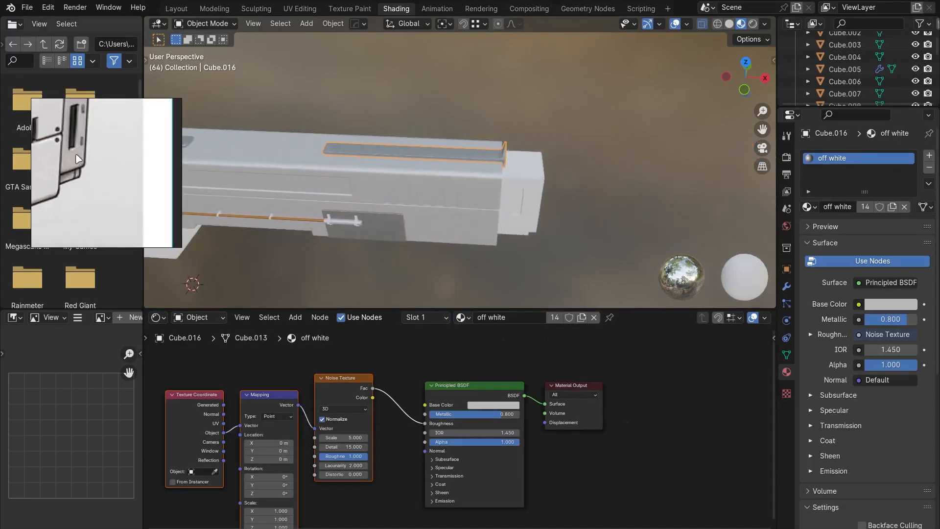
pyautogui.click(525, 210)
pyautogui.moveTo(531, 265); pyautogui.dragTo(529, 253, button='middle')
pyautogui.click(433, 317)
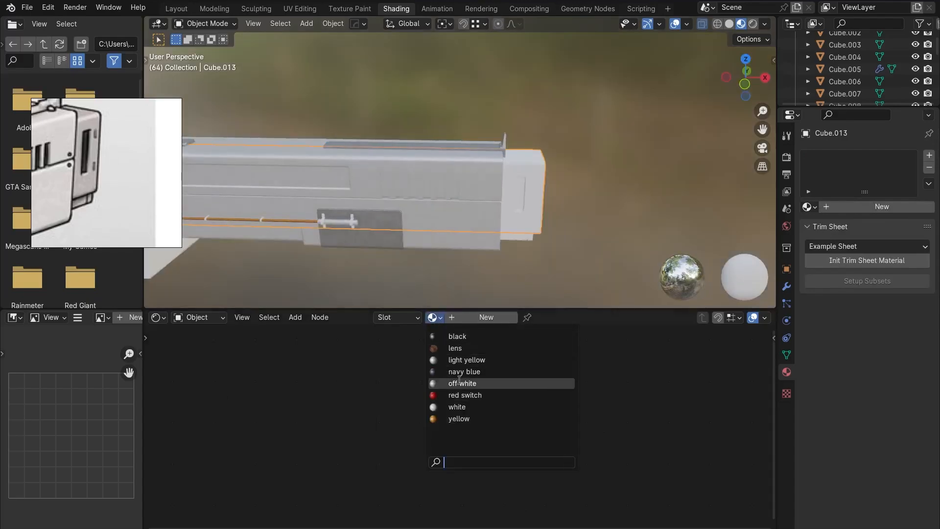
pyautogui.click(463, 383)
pyautogui.click(524, 237)
pyautogui.click(433, 318)
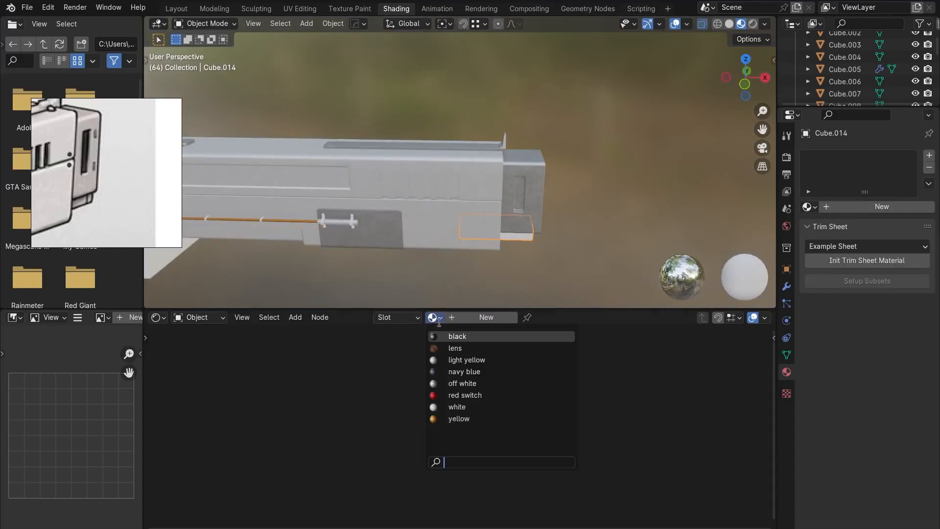
pyautogui.click(454, 384)
# Brighten the off white material's base color to a value of about 0.555 and set its metallic to 0.75.
pyautogui.click(516, 407)
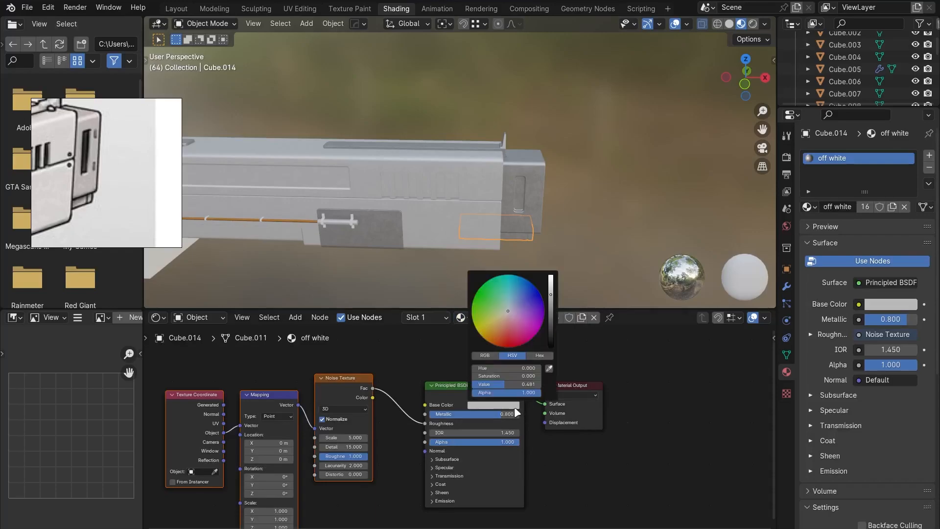
pyautogui.moveTo(550, 301); pyautogui.dragTo(551, 291)
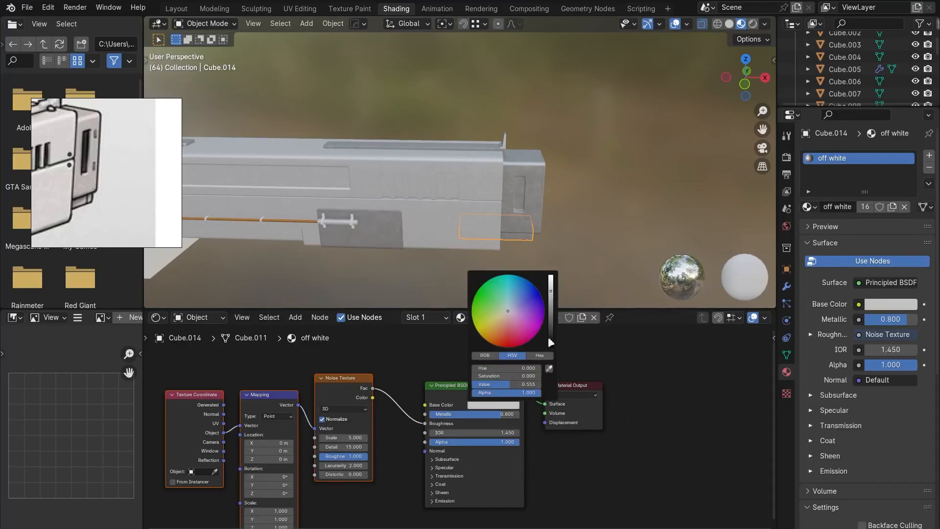
pyautogui.click(510, 414)
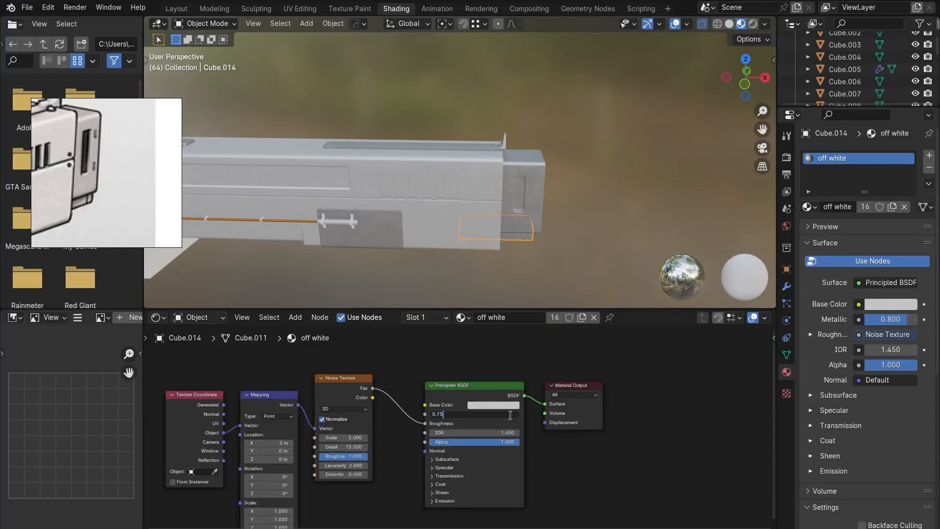
pyautogui.press('Return')
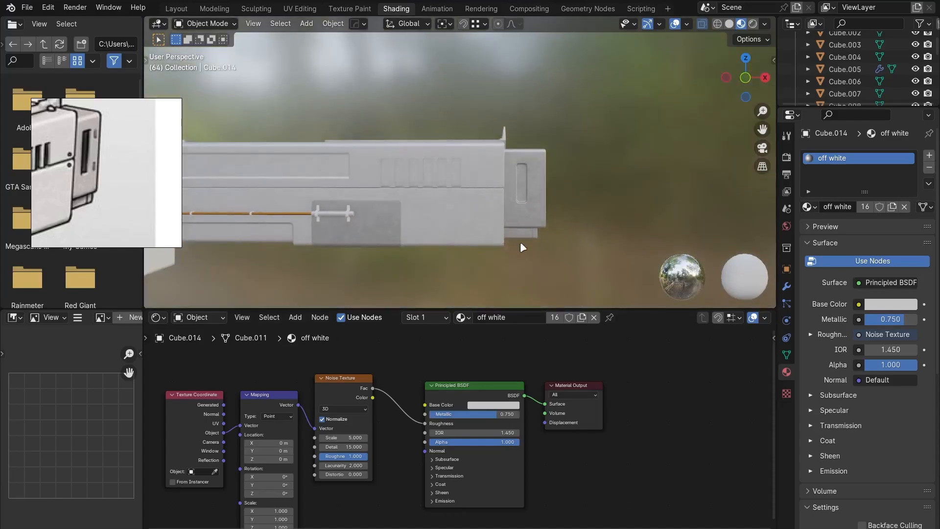
# Assign the off white material to the brackets holding the cylindrical cable fitting on the side plate.
pyautogui.moveTo(520, 242)
pyautogui.mouseDown(button='middle')
pyautogui.moveTo(559, 227)
pyautogui.moveTo(484, 215)
pyautogui.moveTo(560, 217)
pyautogui.moveTo(484, 232)
pyautogui.moveTo(433, 194)
pyautogui.mouseUp(button='middle')
pyautogui.scroll(7, 433, 194)
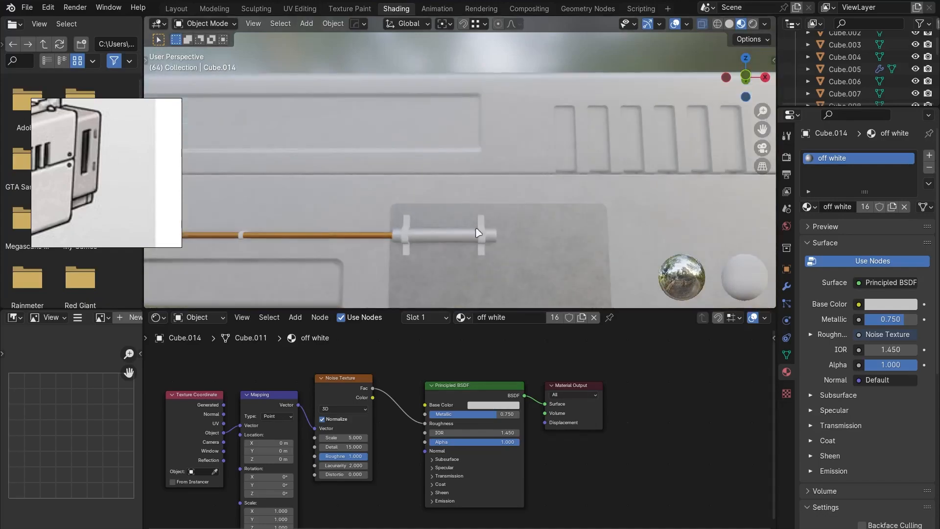
pyautogui.click(478, 230)
pyautogui.click(436, 319)
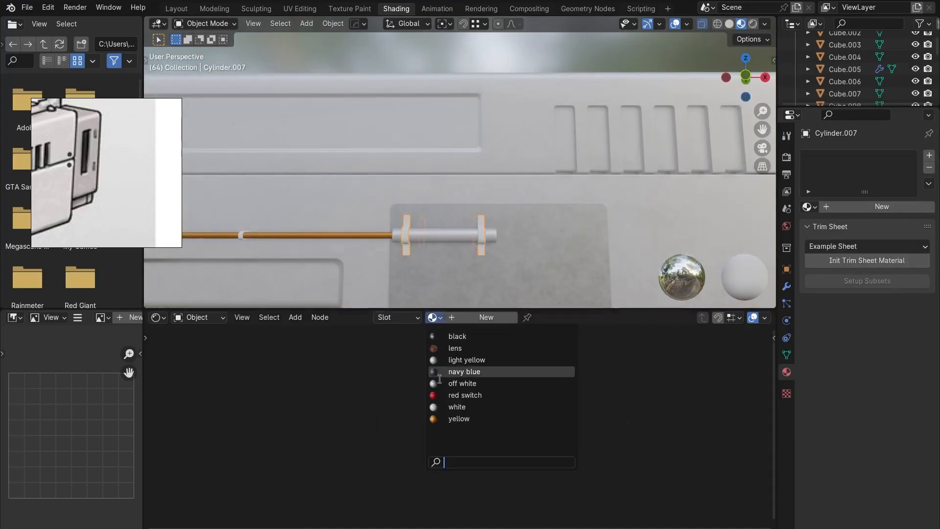
pyautogui.click(470, 405)
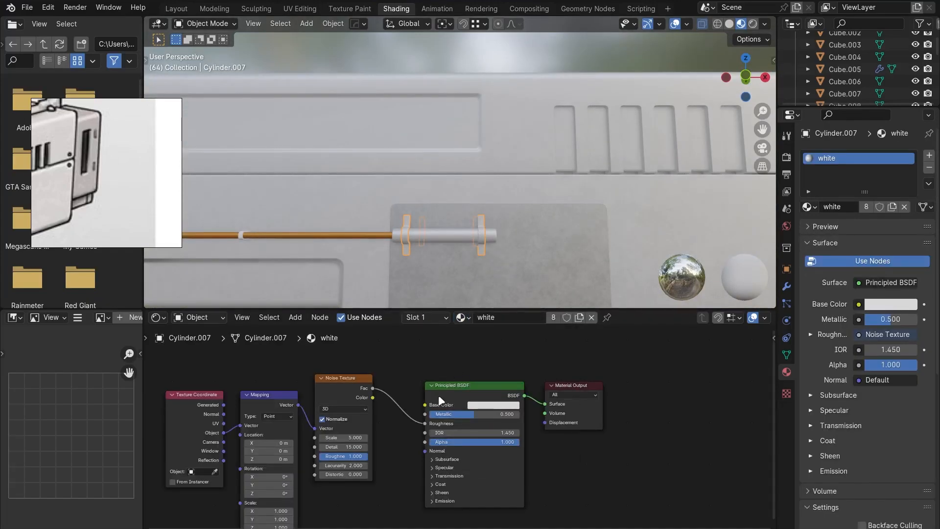
pyautogui.click(461, 317)
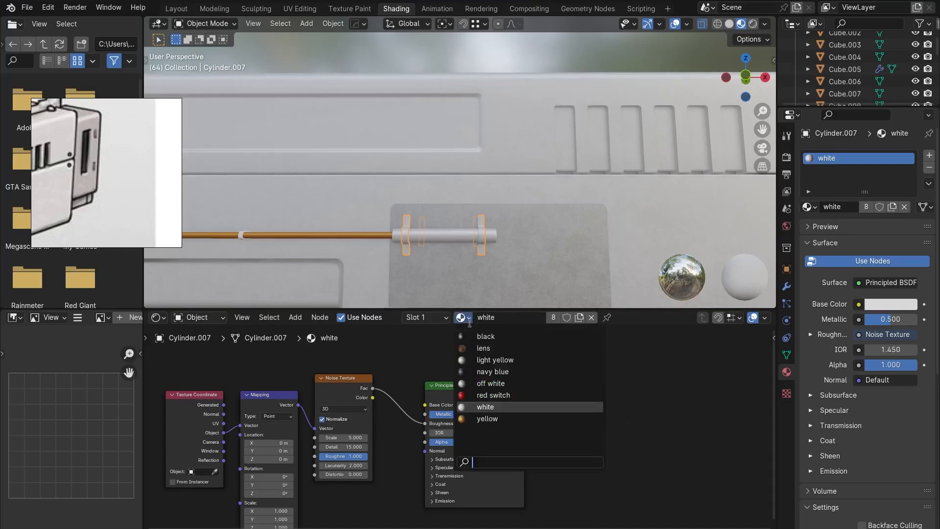
pyautogui.click(491, 383)
pyautogui.scroll(-5, 465, 257)
pyautogui.click(519, 72)
# Assign the off white material to the small clips along the thin yellow cable.
pyautogui.keyDown('shift'); pyautogui.moveTo(399, 225); pyautogui.dragTo(509, 196, button='middle'); pyautogui.keyUp('shift')
pyautogui.scroll(5, 438, 165)
pyautogui.click(373, 165)
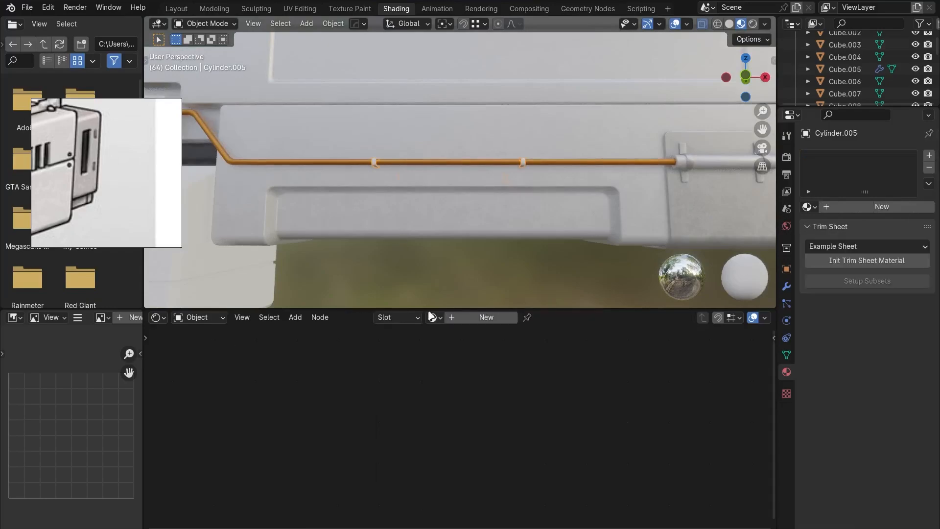
pyautogui.click(433, 318)
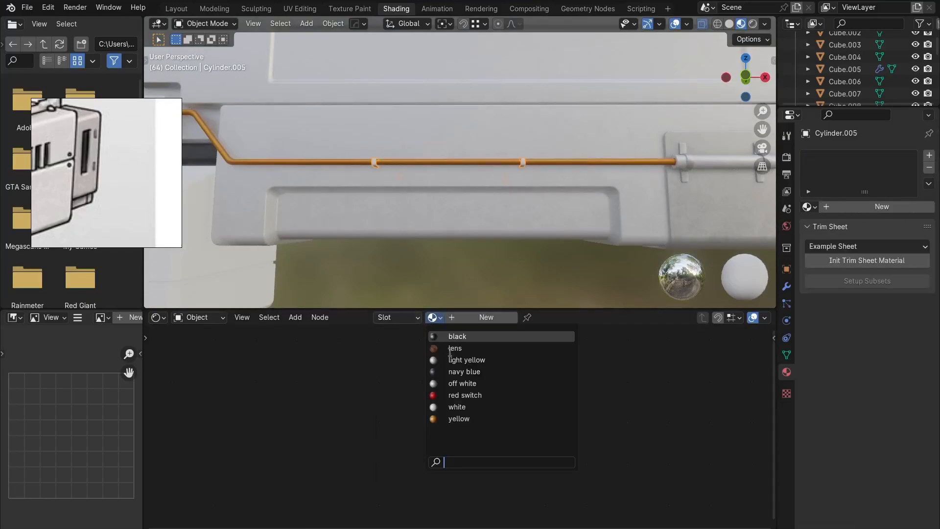
pyautogui.click(462, 382)
# Isolate the magazine box under the body in local view and assign it the navy blue material.
pyautogui.scroll(-6, 455, 234)
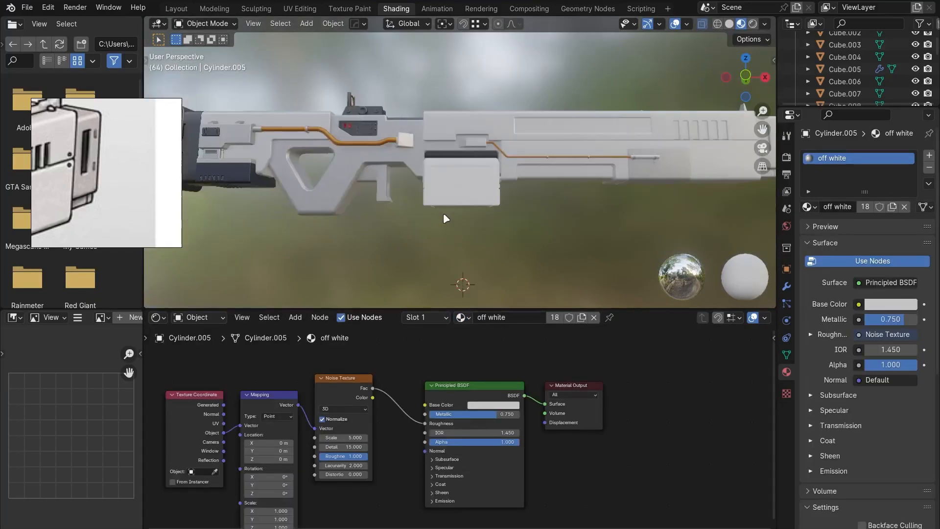
pyautogui.click(462, 201)
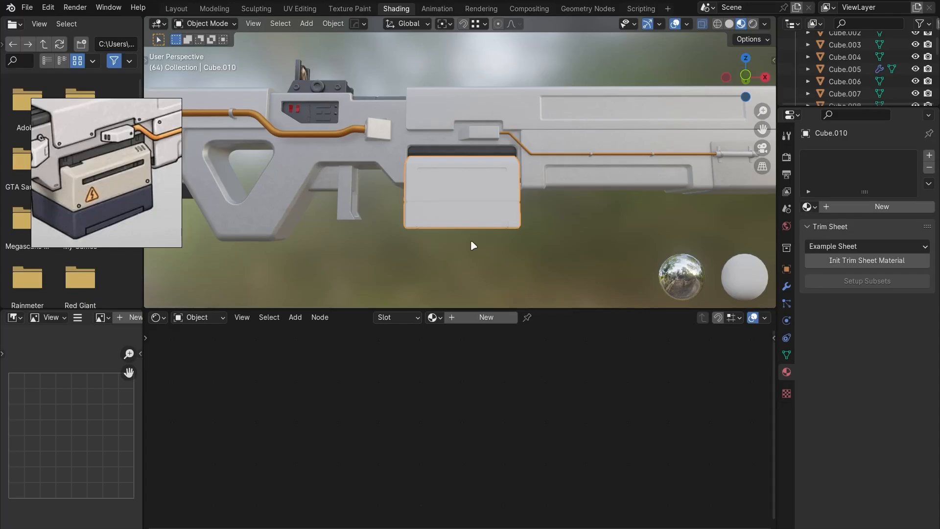
pyautogui.press('KP_Divide')
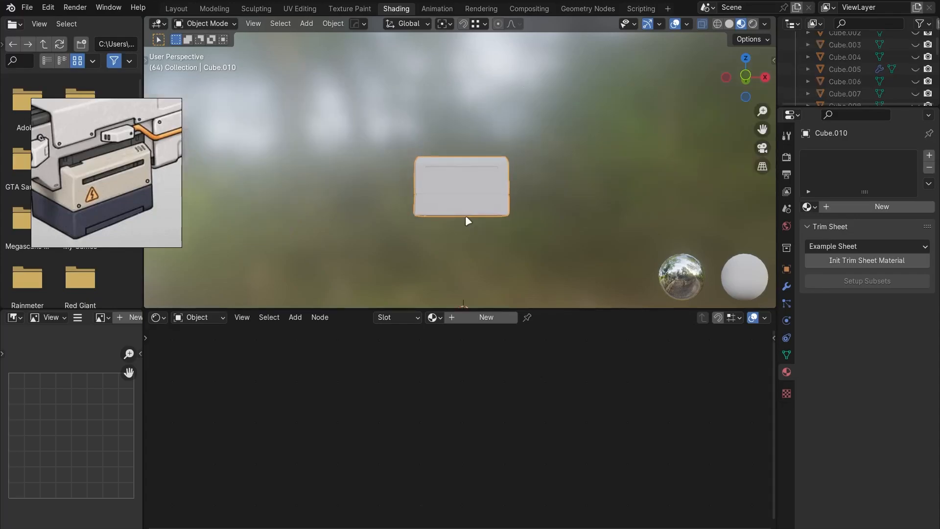
pyautogui.scroll(5, 465, 215)
pyautogui.press('Tab')
pyautogui.press('Tab')
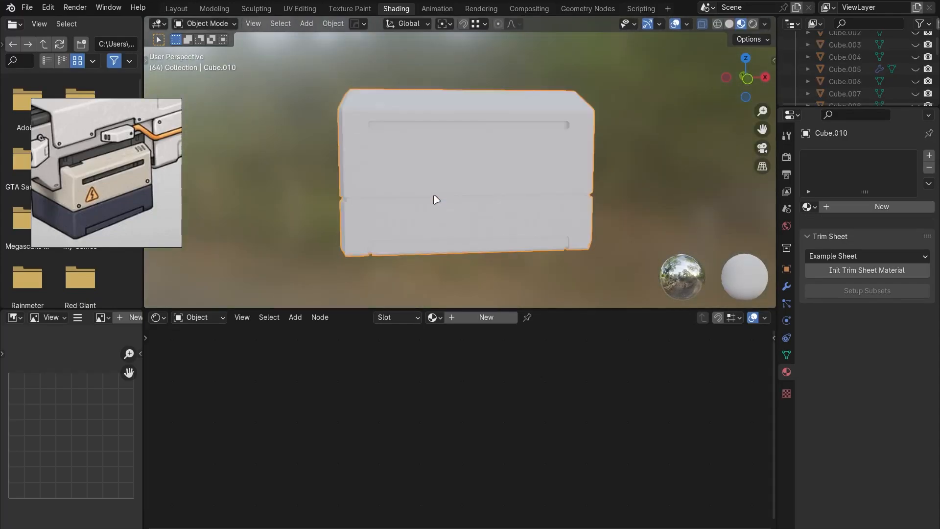
pyautogui.click(433, 317)
pyautogui.click(460, 371)
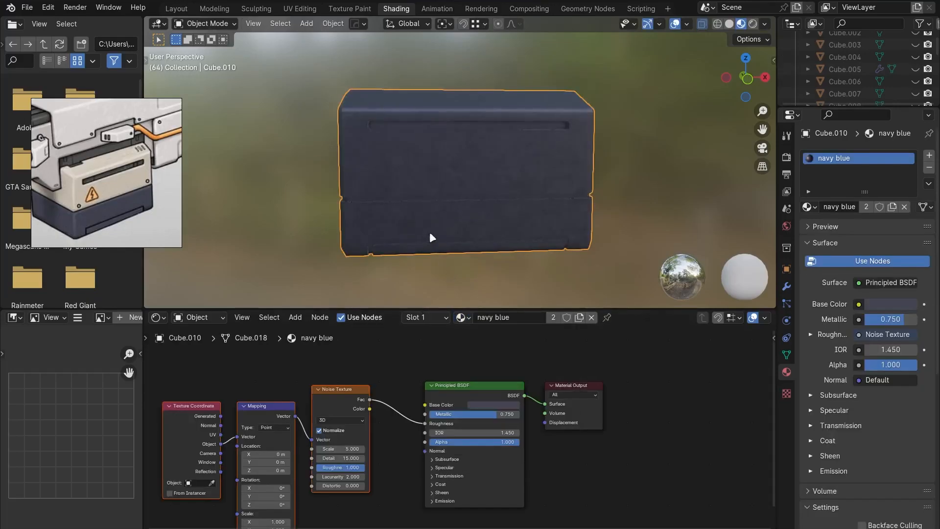
# Add a second material slot with light yellow to the magazine box and assign it to all faces above the horizontal groove.
pyautogui.press('KP_1')
pyautogui.hotkey('alt', 'z')
pyautogui.moveTo(430, 189); pyautogui.dragTo(404, 232)
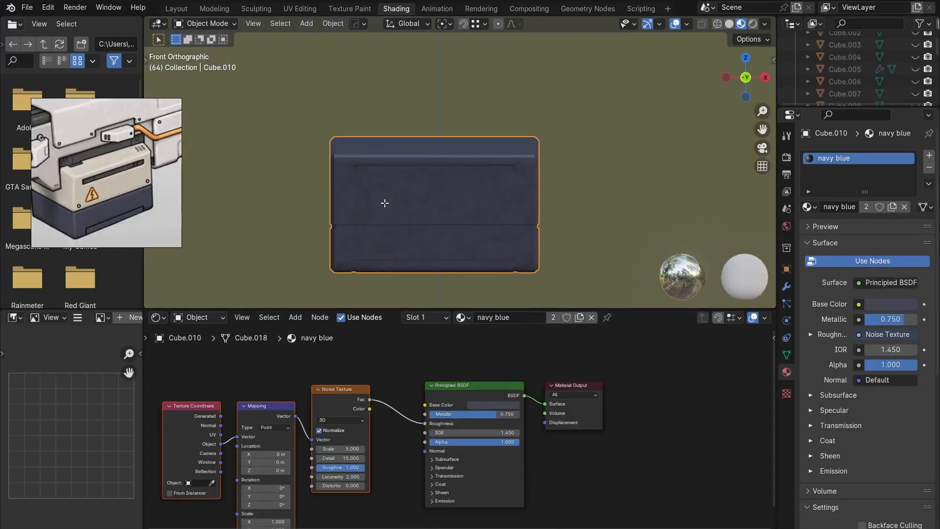
pyautogui.press('Tab')
pyautogui.hotkey('alt', 'z')
pyautogui.moveTo(338, 113); pyautogui.dragTo(597, 216)
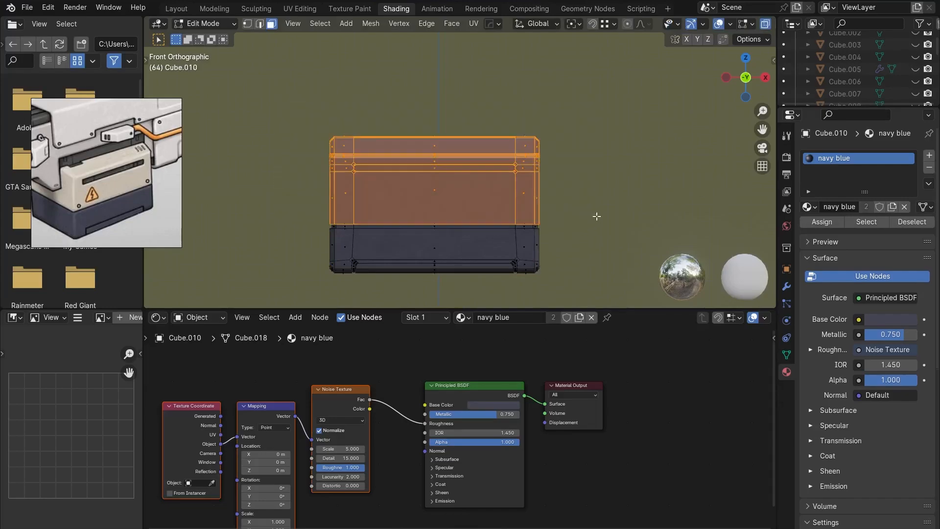
pyautogui.click(930, 155)
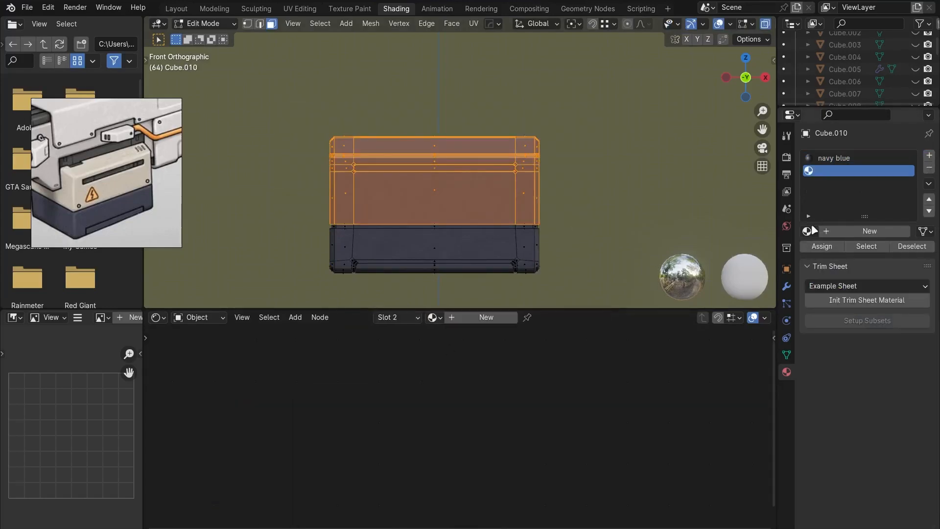
pyautogui.click(809, 232)
pyautogui.click(704, 274)
pyautogui.click(823, 247)
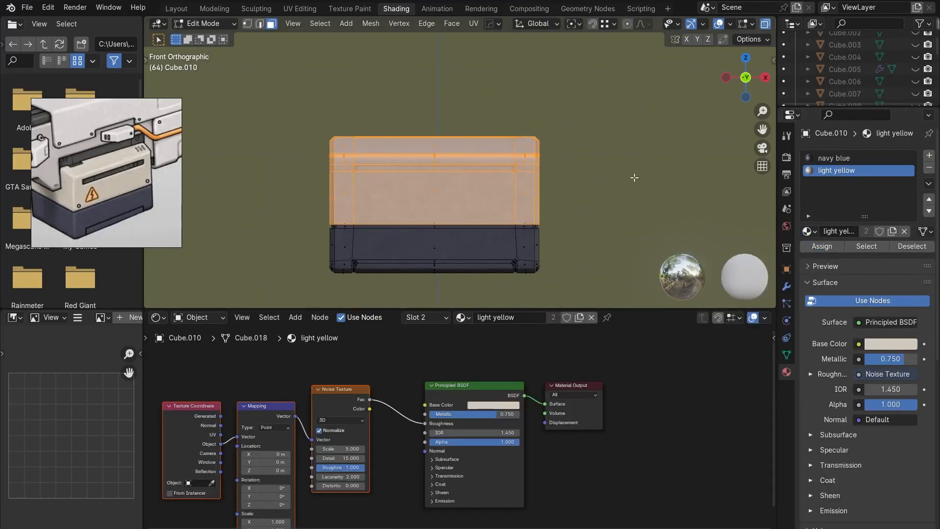
# Add a third material slot with black to the magazine box and assign it to the faces inside its upper horizontal slot.
pyautogui.click(635, 177)
pyautogui.scroll(1, 472, 202)
pyautogui.scroll(1, 424, 170)
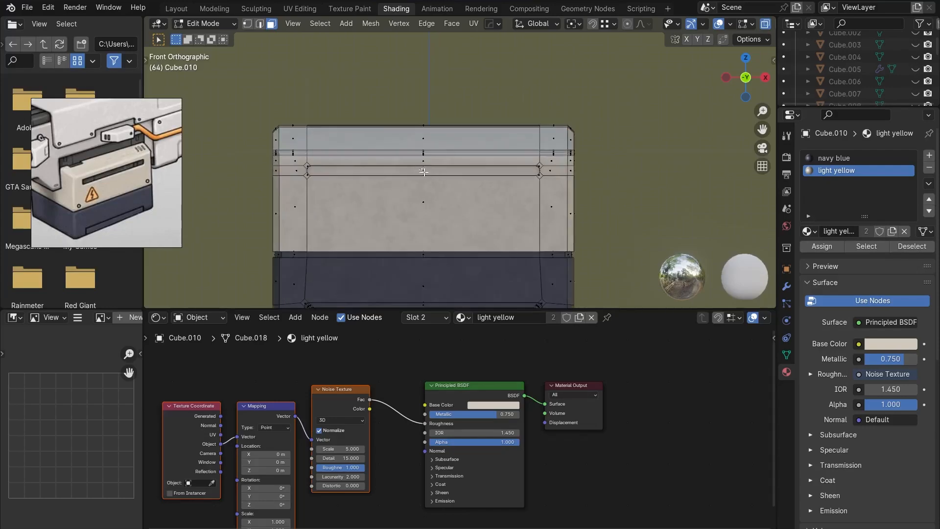
pyautogui.click(426, 172)
pyautogui.press('ctrl+KP_Add')
pyautogui.moveTo(426, 172); pyautogui.dragTo(586, 148, button='middle')
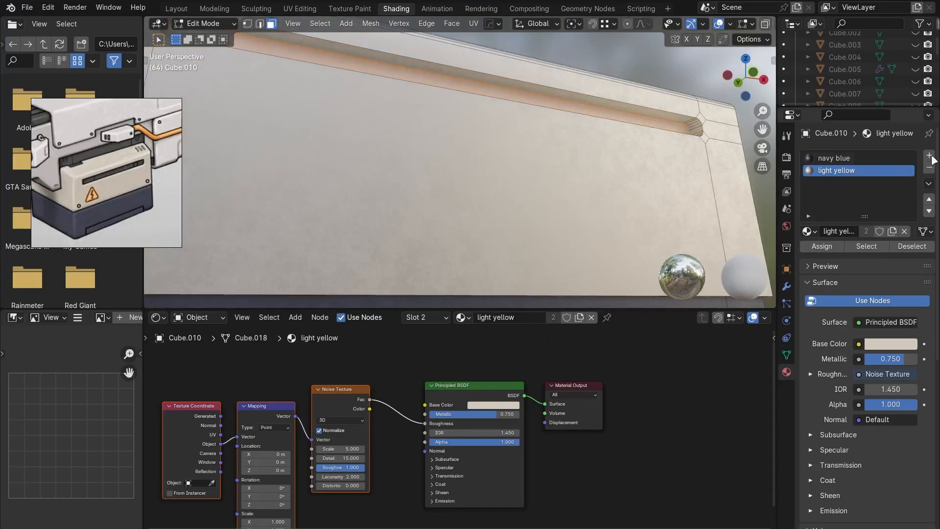
pyautogui.click(930, 156)
pyautogui.click(808, 231)
pyautogui.click(747, 250)
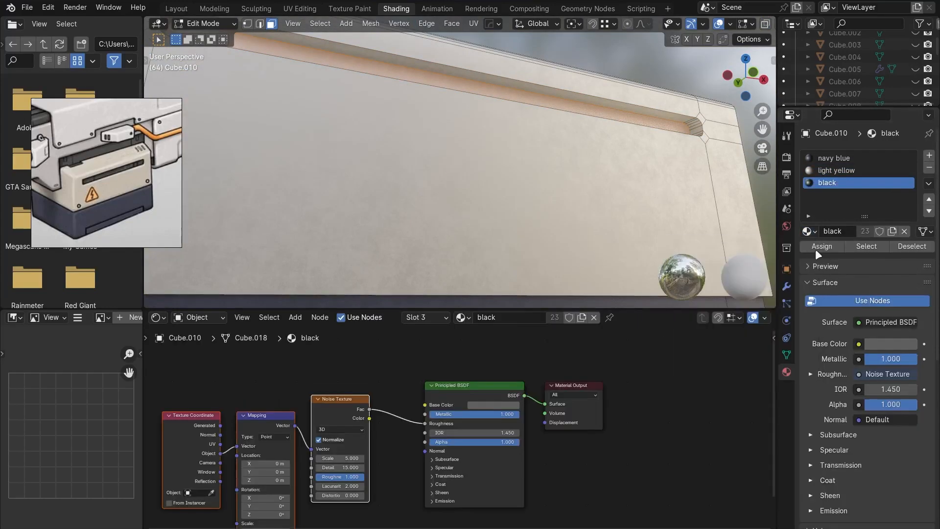
pyautogui.scroll(-3, 734, 189)
pyautogui.scroll(-2, 563, 226)
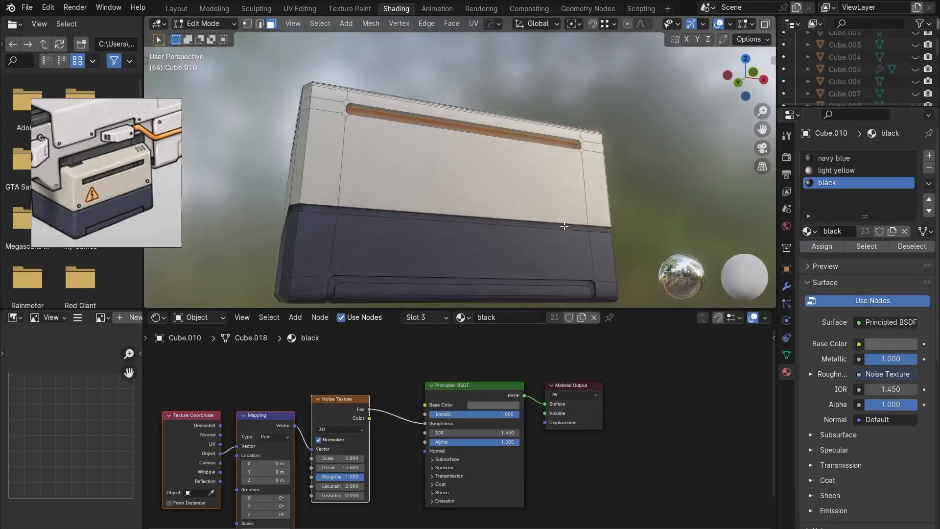
pyautogui.click(643, 214)
# Assign the black material to the thin groove running around the box between its light yellow and navy blue sections.
pyautogui.moveTo(401, 217); pyautogui.dragTo(444, 195, button='middle')
pyautogui.scroll(4, 508, 184)
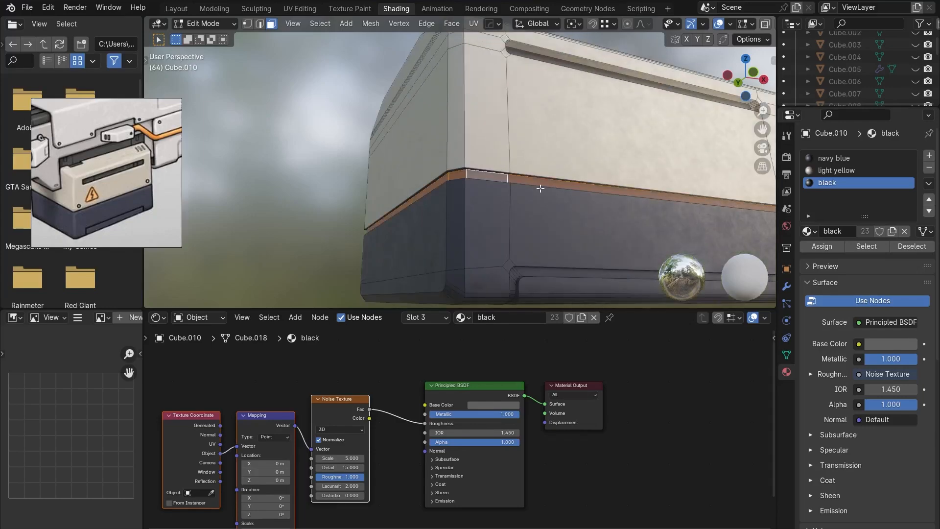
pyautogui.scroll(1, 578, 193)
pyautogui.scroll(-4, 567, 208)
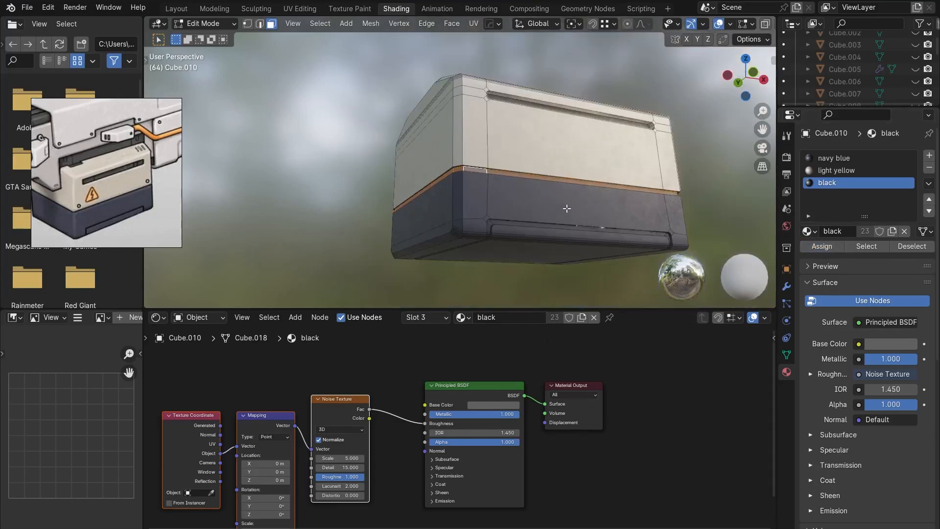
# Assign the black material to the recessed channel outlining the panel along the lower edge of the magazine box.
pyautogui.moveTo(566, 210); pyautogui.dragTo(478, 237, button='middle')
pyautogui.scroll(2, 402, 201)
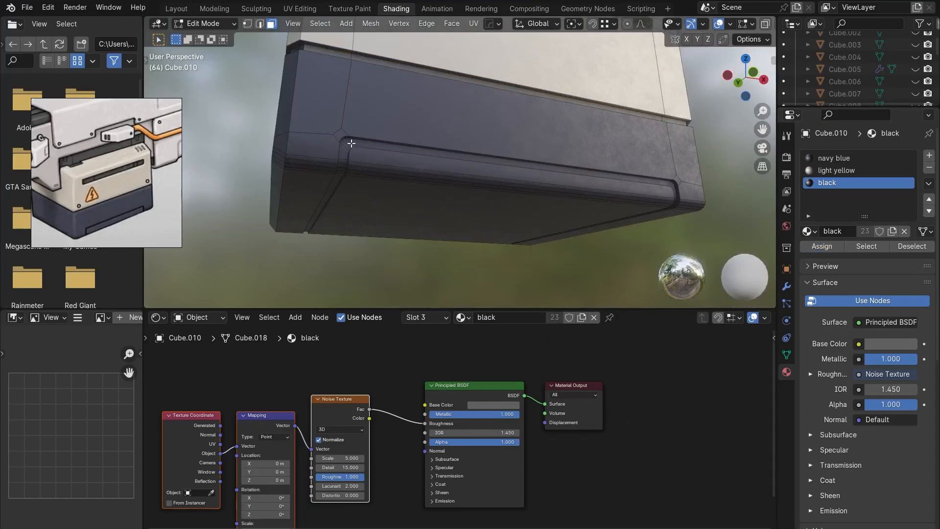
pyautogui.press('Tab')
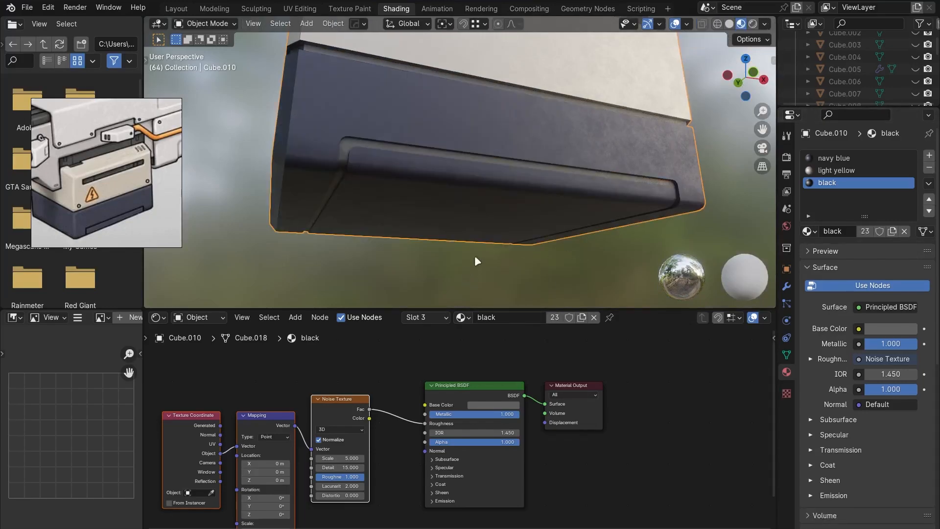
pyautogui.moveTo(475, 255); pyautogui.dragTo(409, 252, button='middle')
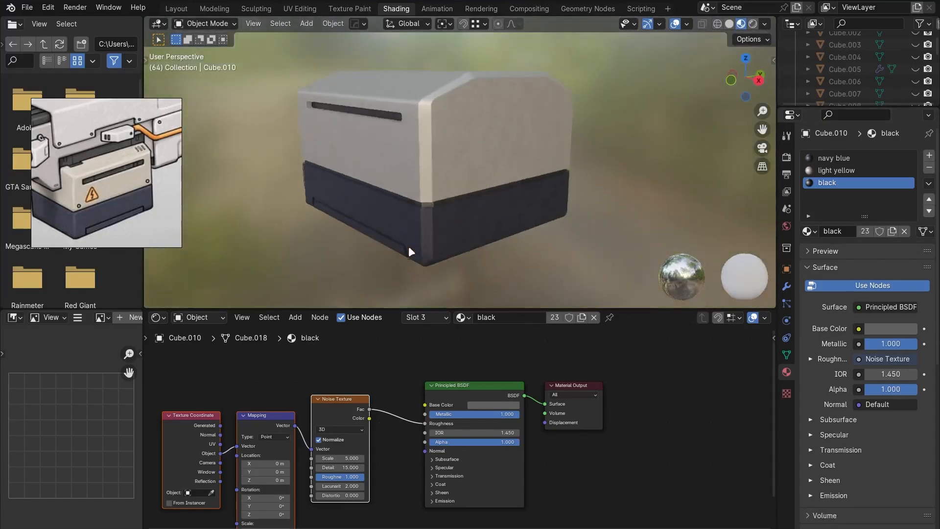
# In the Layout workspace, select the edge loops along the corner chamfers at both ends of the magazine box and bevel them.
pyautogui.click(178, 8)
pyautogui.press('KP_Decimal')
pyautogui.press('Tab')
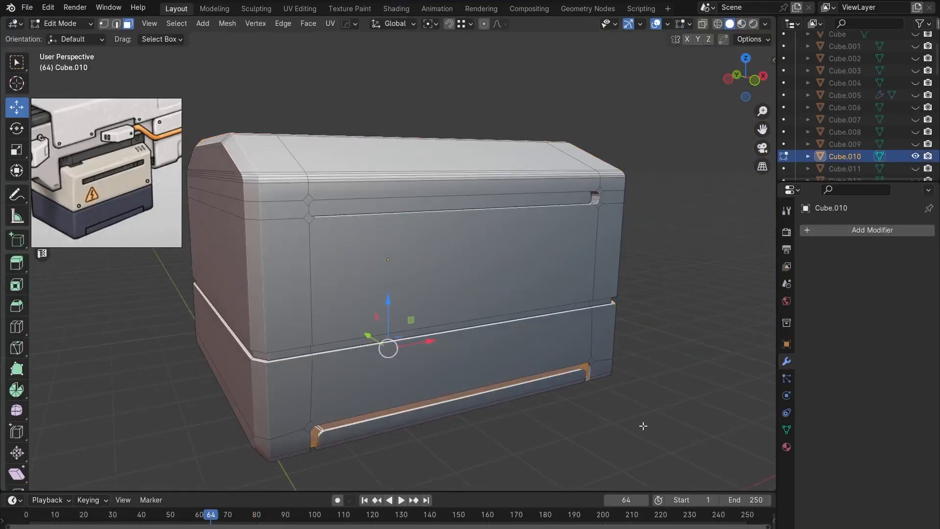
pyautogui.click(651, 449)
pyautogui.moveTo(563, 426); pyautogui.dragTo(599, 445, button='middle')
pyautogui.press('2')
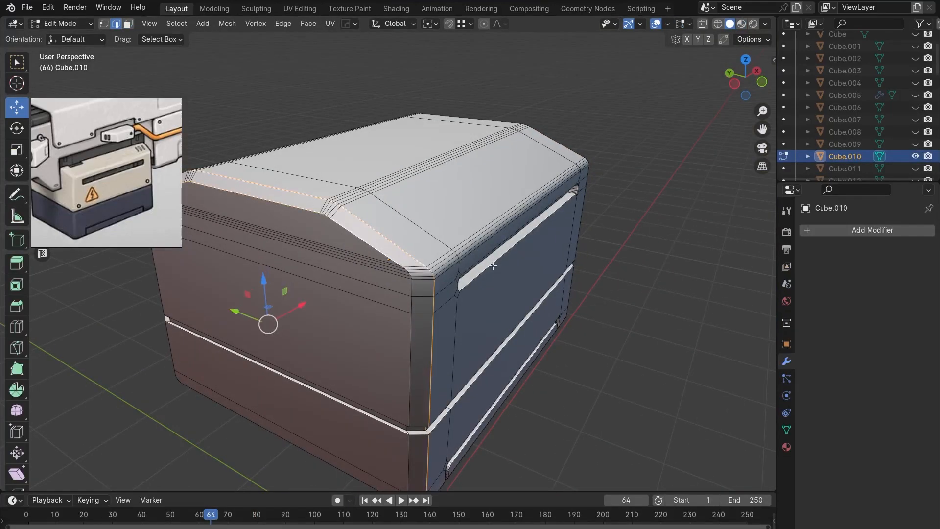
pyautogui.moveTo(494, 266); pyautogui.dragTo(581, 255, button='middle')
pyautogui.moveTo(378, 306); pyautogui.dragTo(453, 287, button='middle')
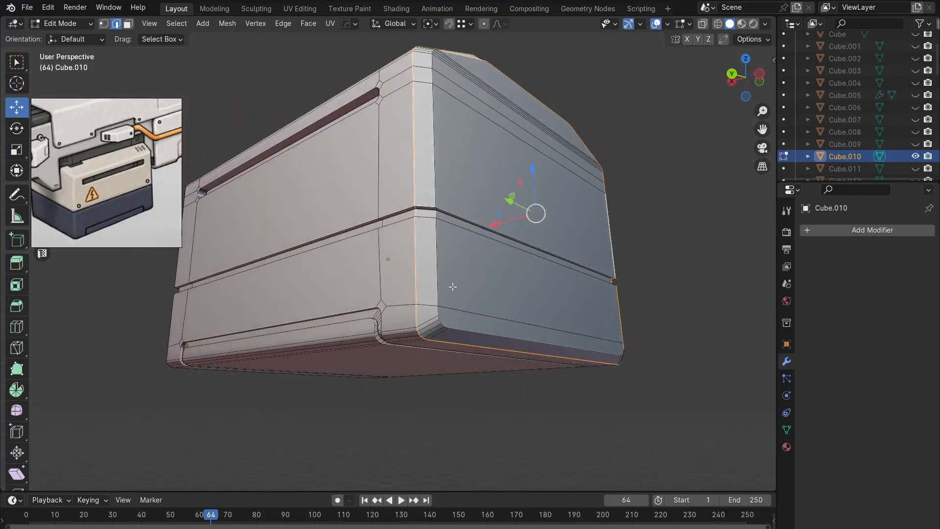
pyautogui.moveTo(499, 243); pyautogui.dragTo(421, 226, button='middle')
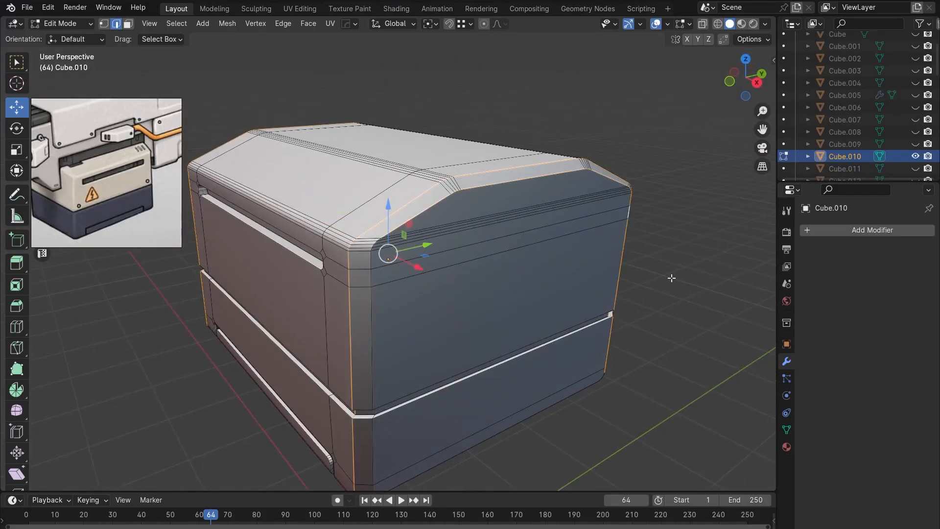
pyautogui.moveTo(435, 464); pyautogui.dragTo(436, 389, button='middle')
pyautogui.scroll(2, 539, 335)
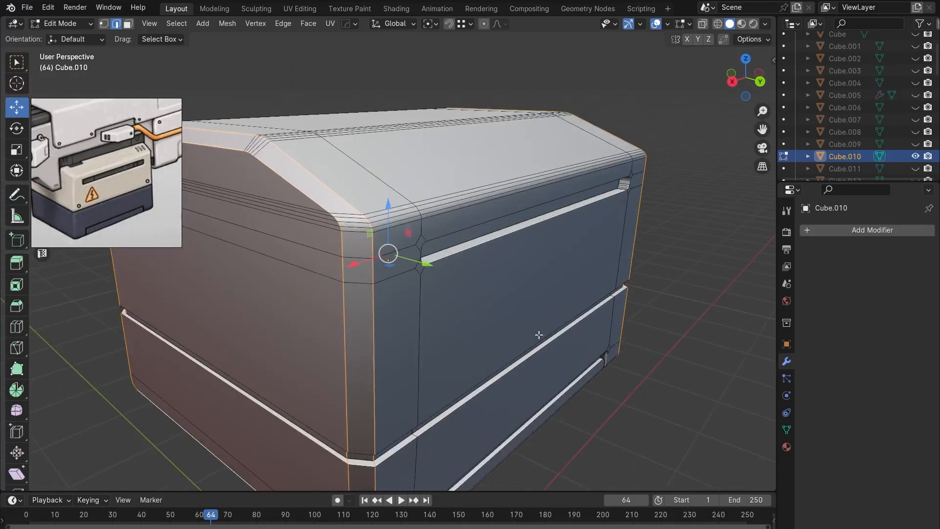
pyautogui.click(584, 324)
pyautogui.press('Tab')
pyautogui.scroll(-2, 645, 420)
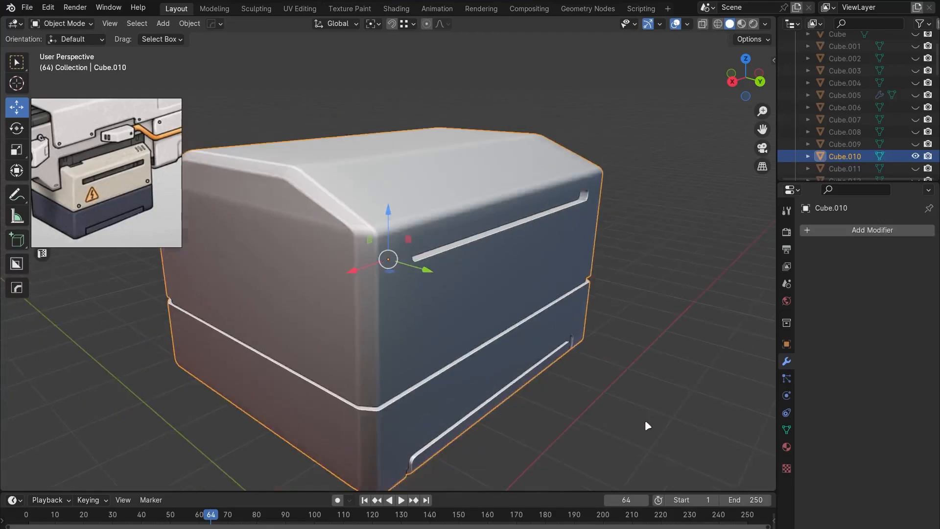
# Add a Weighted Normal modifier to the magazine box, apply it and leave local view.
pyautogui.moveTo(646, 419); pyautogui.dragTo(557, 360, button='middle')
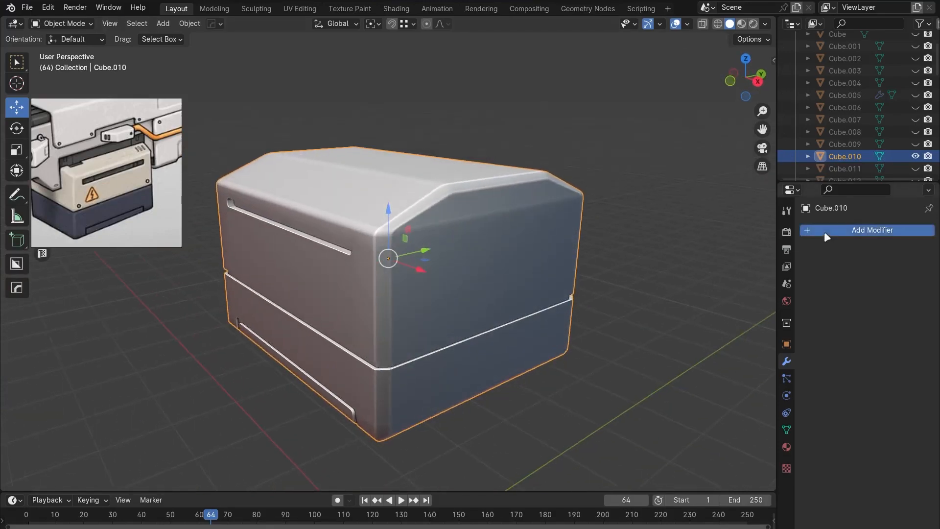
pyautogui.press('Tab')
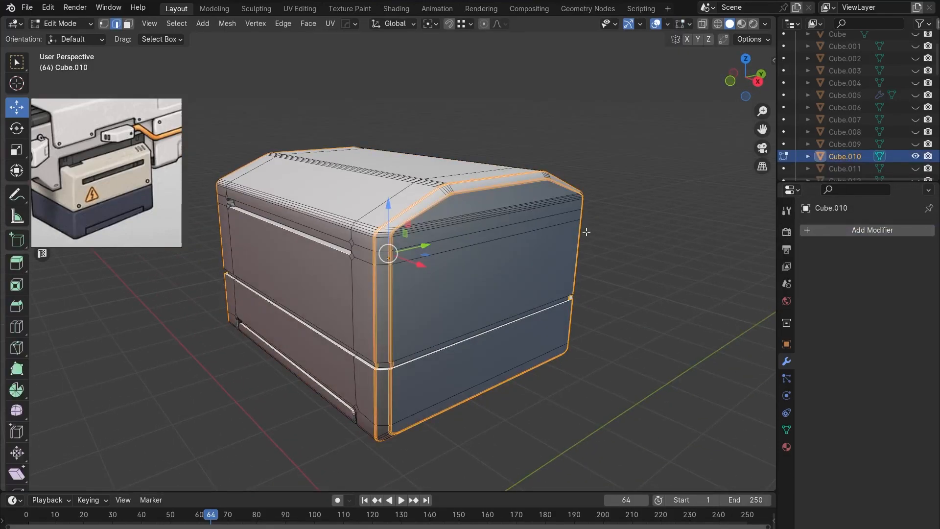
pyautogui.press('Tab')
pyautogui.moveTo(731, 242)
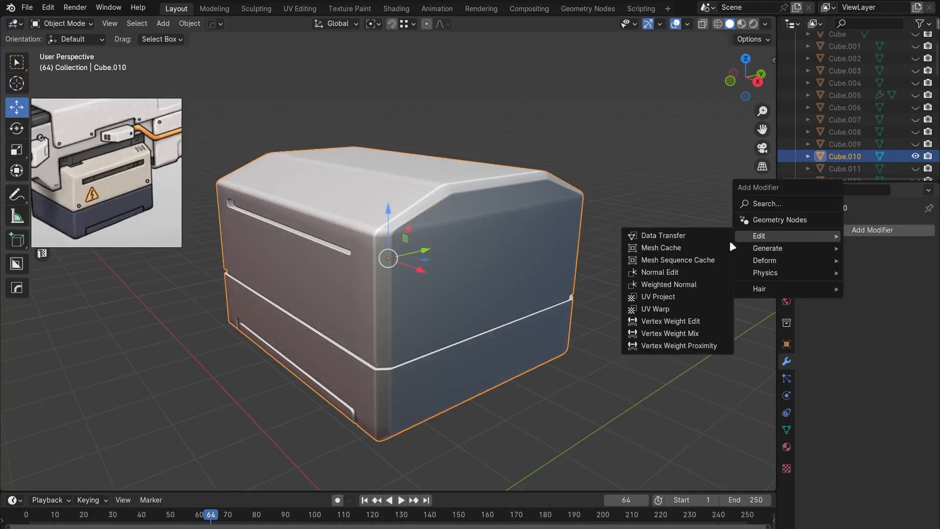
pyautogui.click(670, 284)
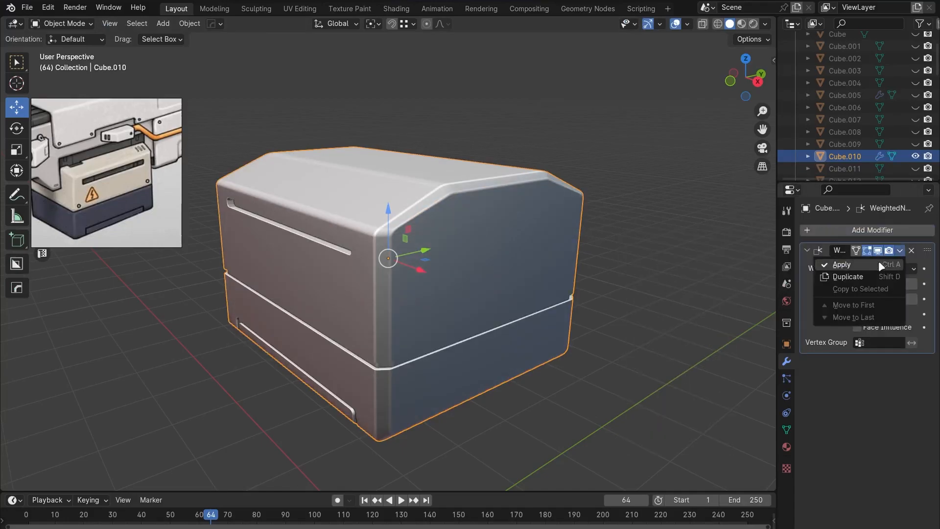
pyautogui.click(882, 265)
pyautogui.press('KP_Divide')
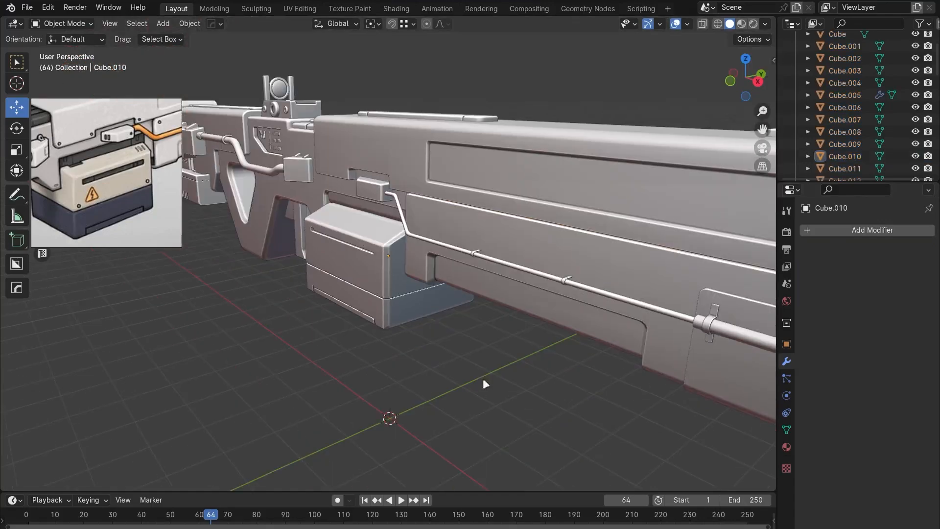
# In the Shading workspace, inspect the whole rifle and compare its grip area with the reference image.
pyautogui.moveTo(484, 380); pyautogui.dragTo(390, 76, button='middle')
pyautogui.click(392, 9)
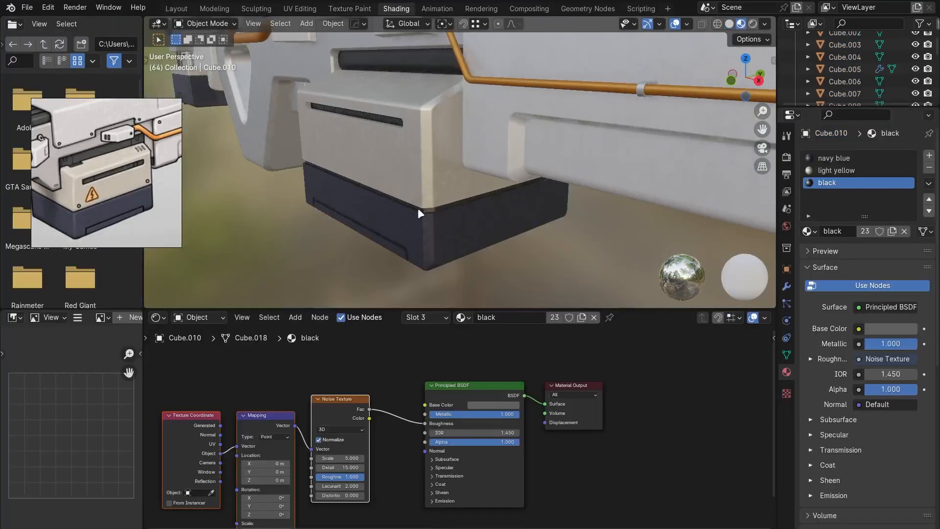
pyautogui.moveTo(419, 210); pyautogui.dragTo(487, 159, button='middle')
pyautogui.scroll(-4, 498, 201)
pyautogui.scroll(-2, 445, 185)
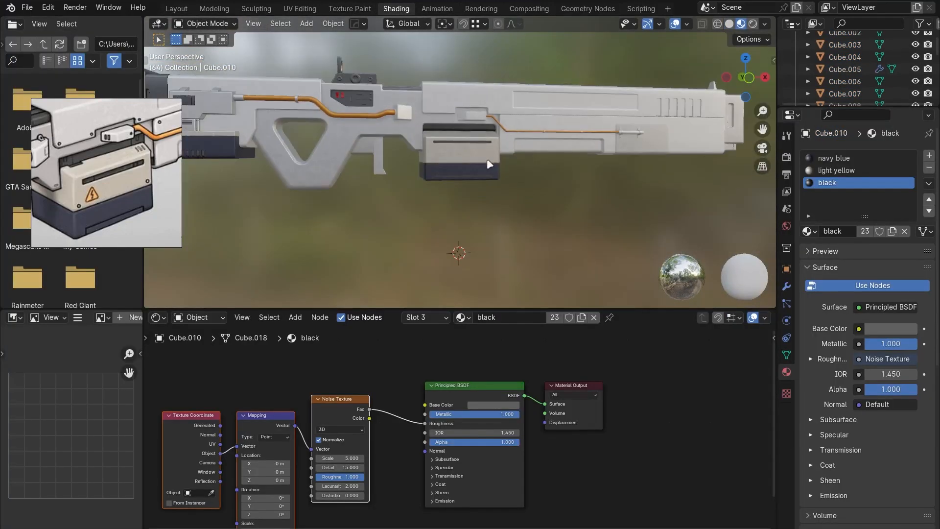
pyautogui.scroll(-3, 409, 164)
pyautogui.moveTo(435, 190); pyautogui.dragTo(491, 163, button='middle')
pyautogui.scroll(2, 490, 168)
pyautogui.scroll(-3, 84, 167)
pyautogui.moveTo(69, 164); pyautogui.dragTo(109, 157, button='middle')
pyautogui.scroll(2, 109, 157)
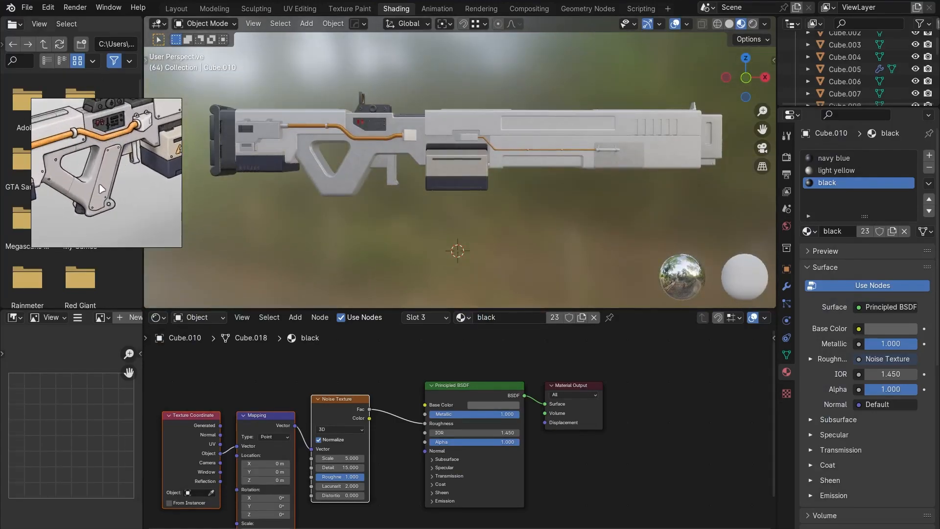
# In the Layout workspace, add a cube and place it over the grip's forward leg in front view.
pyautogui.click(175, 9)
pyautogui.keyDown('shift'); pyautogui.moveTo(380, 207); pyautogui.dragTo(511, 192, button='middle'); pyautogui.keyUp('shift')
pyautogui.moveTo(285, 229)
pyautogui.keyDown('shift'); pyautogui.mouseDown(button='middle')
pyautogui.moveTo(319, 234)
pyautogui.moveTo(388, 211)
pyautogui.mouseUp(button='middle'); pyautogui.keyUp('shift')
pyautogui.press('KP_1')
pyautogui.hotkey('shift', 'a')
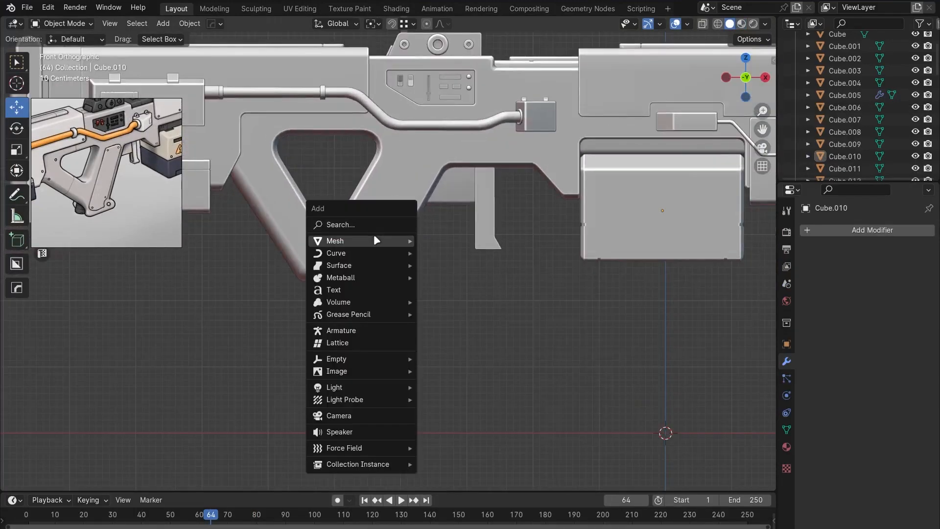
pyautogui.click(444, 252)
pyautogui.scroll(-3, 466, 325)
pyautogui.moveTo(544, 318); pyautogui.dragTo(429, 207)
pyautogui.scroll(2, 448, 239)
# Move the cube's corner vertices in X-ray to form a slanted parallelogram following the grip's forward leg.
pyautogui.hotkey('alt', 'z')
pyautogui.press('Tab')
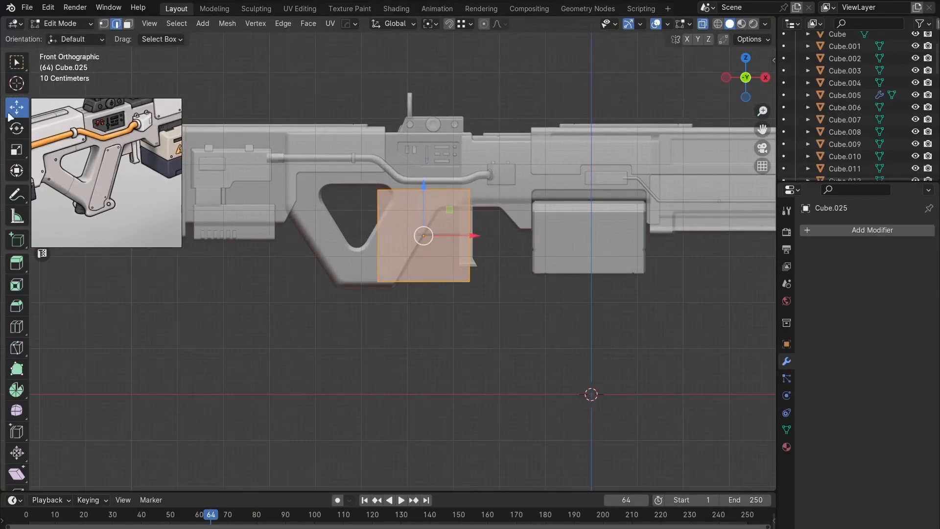
pyautogui.press('1')
pyautogui.moveTo(347, 150); pyautogui.dragTo(434, 256)
pyautogui.moveTo(404, 206); pyautogui.dragTo(407, 205)
pyautogui.moveTo(428, 190); pyautogui.dragTo(494, 210)
pyautogui.moveTo(519, 189); pyautogui.dragTo(483, 189)
pyautogui.moveTo(448, 265); pyautogui.dragTo(493, 300)
pyautogui.moveTo(520, 282); pyautogui.dragTo(414, 282)
pyautogui.keyDown('shift'); pyautogui.click(376, 288); pyautogui.keyUp('shift')
pyautogui.scroll(2, 414, 283)
pyautogui.moveTo(350, 275); pyautogui.dragTo(393, 342)
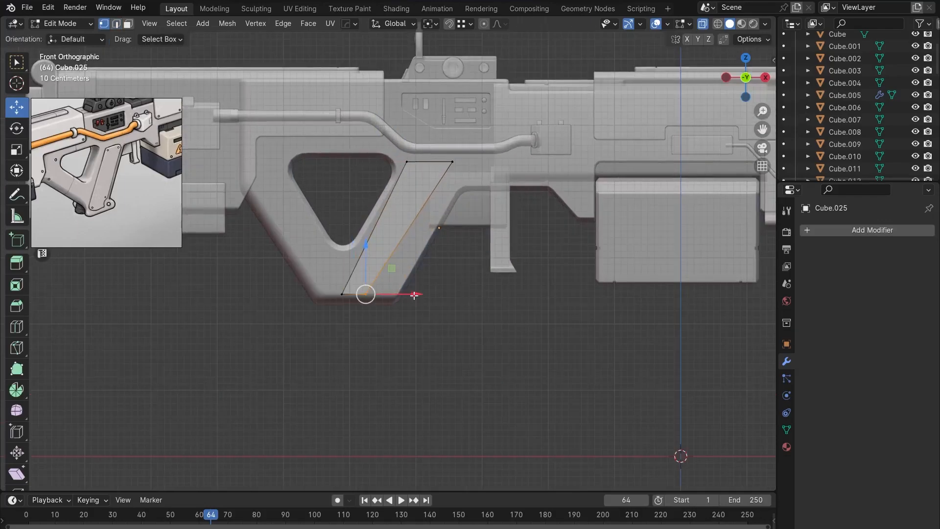
# Adjust the slanted block's corners, lowering its upper edge and raising its lower edge so it sits inside the grip leg.
pyautogui.moveTo(432, 289); pyautogui.dragTo(431, 289)
pyautogui.moveTo(432, 143); pyautogui.dragTo(501, 160)
pyautogui.moveTo(384, 142); pyautogui.dragTo(460, 161)
pyautogui.moveTo(509, 141); pyautogui.dragTo(285, 207)
pyautogui.moveTo(436, 113); pyautogui.dragTo(436, 129)
pyautogui.moveTo(495, 176); pyautogui.dragTo(491, 175)
pyautogui.moveTo(427, 265); pyautogui.dragTo(318, 319)
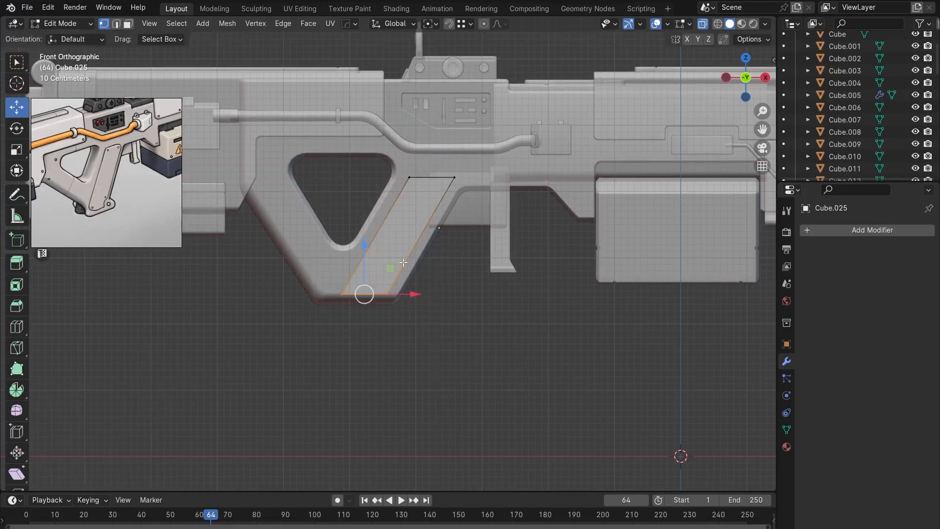
pyautogui.moveTo(364, 245); pyautogui.dragTo(364, 225)
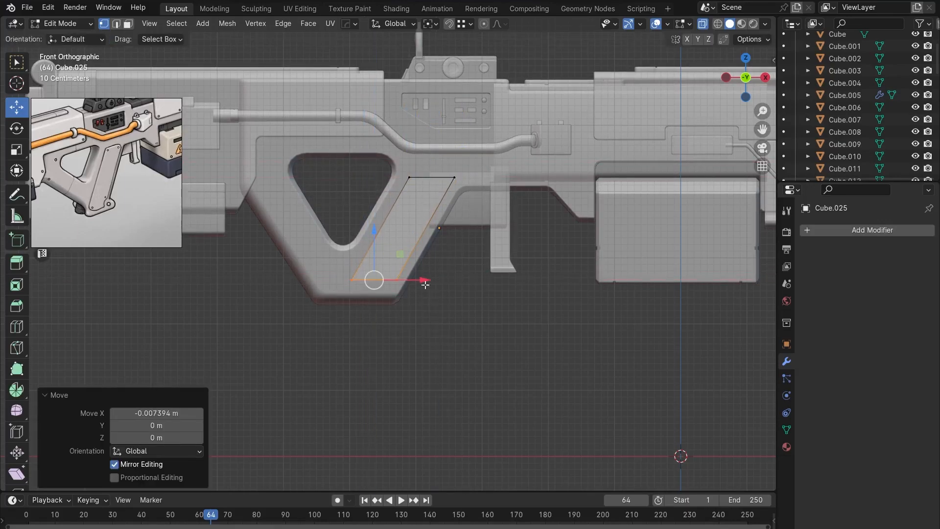
# Scale the slanted block by about 0.64 along Y and move it about -0.05 m along X.
pyautogui.press('Tab')
pyautogui.moveTo(525, 346); pyautogui.dragTo(562, 260, button='middle')
pyautogui.press('s')
pyautogui.press('y')
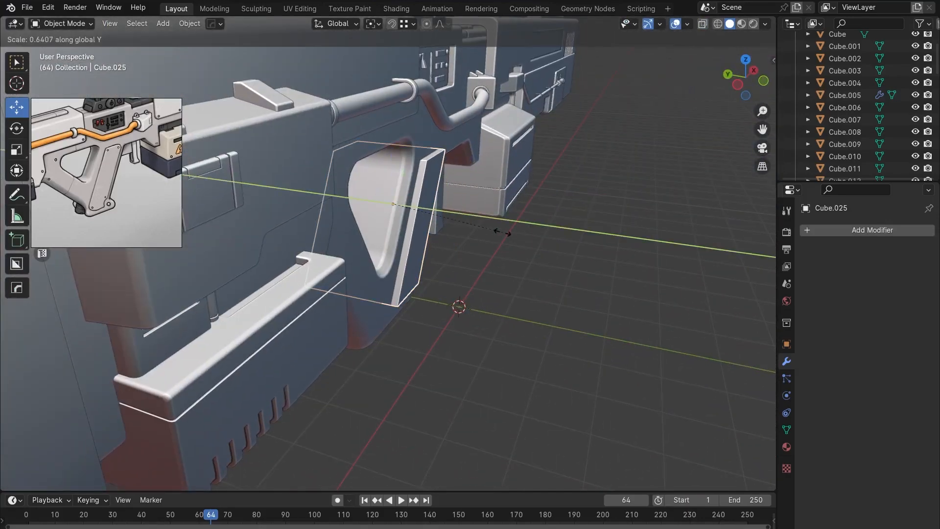
pyautogui.click(502, 232)
pyautogui.moveTo(610, 358); pyautogui.dragTo(492, 314, button='middle')
pyautogui.moveTo(490, 223); pyautogui.dragTo(486, 221)
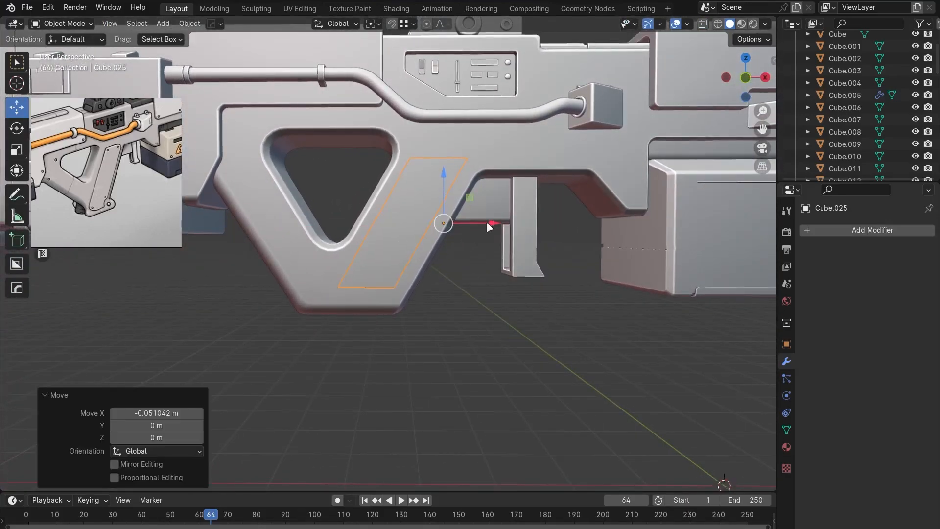
# Fine-tune the upper and lower corner vertices of the slanted block along X in front view to fit the grip leg.
pyautogui.press('KP_1')
pyautogui.press('Tab')
pyautogui.hotkey('alt', 'z')
pyautogui.moveTo(493, 149); pyautogui.dragTo(448, 188)
pyautogui.moveTo(514, 162); pyautogui.dragTo(517, 162)
pyautogui.click(507, 342)
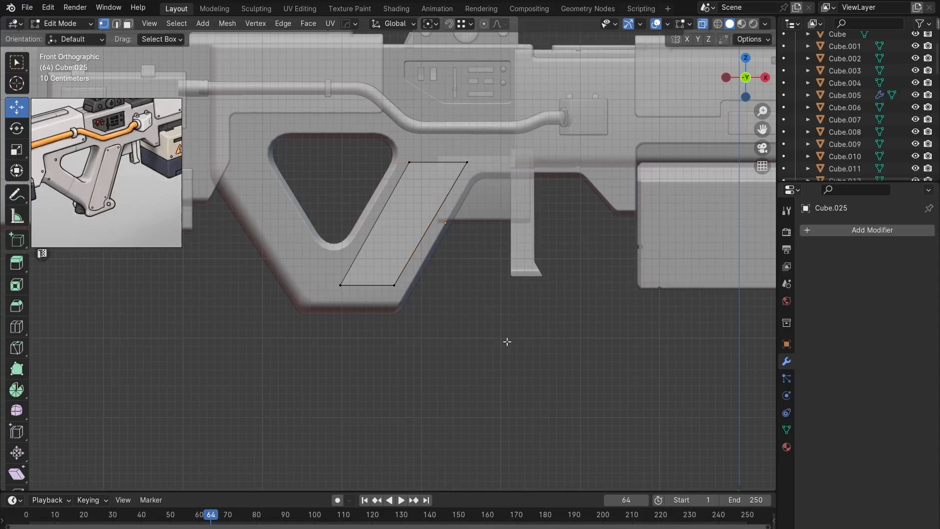
pyautogui.moveTo(393, 286); pyautogui.dragTo(390, 286)
pyautogui.press('Tab')
pyautogui.hotkey('alt', 'z')
# Hide everything except the slanted grip block and apply its scale.
pyautogui.scroll(-2, 475, 313)
pyautogui.scroll(3, 470, 309)
pyautogui.moveTo(432, 282); pyautogui.dragTo(489, 312, button='middle')
pyautogui.hotkey('shift', 'h')
pyautogui.hotkey('ctrl', 'a')
pyautogui.click(406, 271)
# Select the four edges of the slanted block that run through its depth.
pyautogui.press('Tab')
pyautogui.press('2')
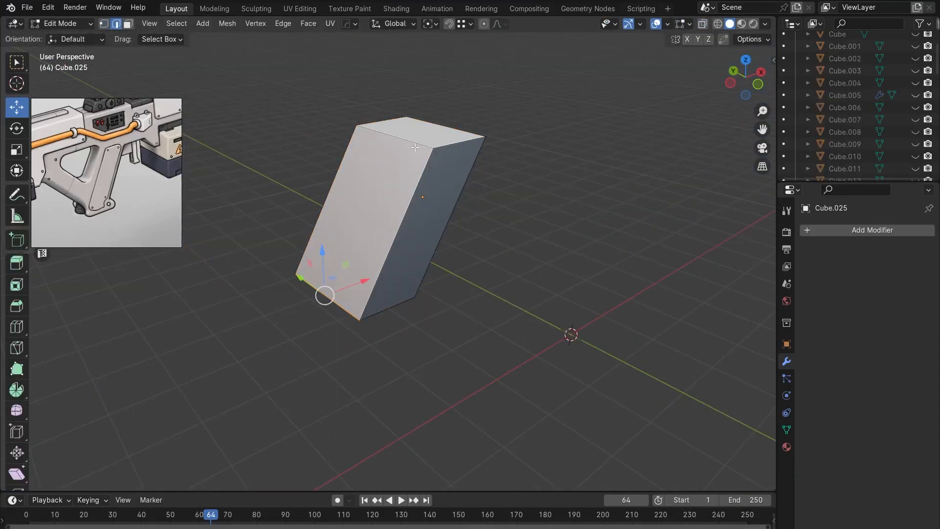
pyautogui.press('KP_1')
pyautogui.moveTo(496, 98)
pyautogui.mouseDown(button='middle')
pyautogui.moveTo(553, 218)
pyautogui.moveTo(499, 103)
pyautogui.mouseUp(button='middle')
pyautogui.moveTo(317, 282); pyautogui.dragTo(435, 311, button='middle')
pyautogui.press('KP_1')
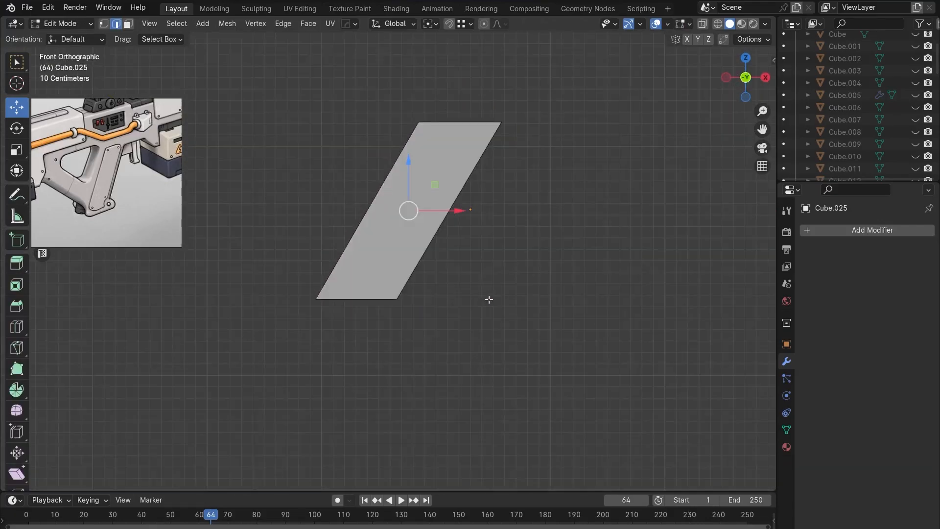
pyautogui.click(506, 297)
pyautogui.press('Tab')
pyautogui.moveTo(521, 284); pyautogui.dragTo(448, 328, button='middle')
pyautogui.click(443, 232)
pyautogui.rightClick(443, 232)
pyautogui.click(438, 244)
pyautogui.click(597, 260)
pyautogui.moveTo(598, 263); pyautogui.dragTo(582, 221, button='middle')
# Bevel the four selected depth edges to round the block's corners and shade the block smooth.
pyautogui.press('Tab')
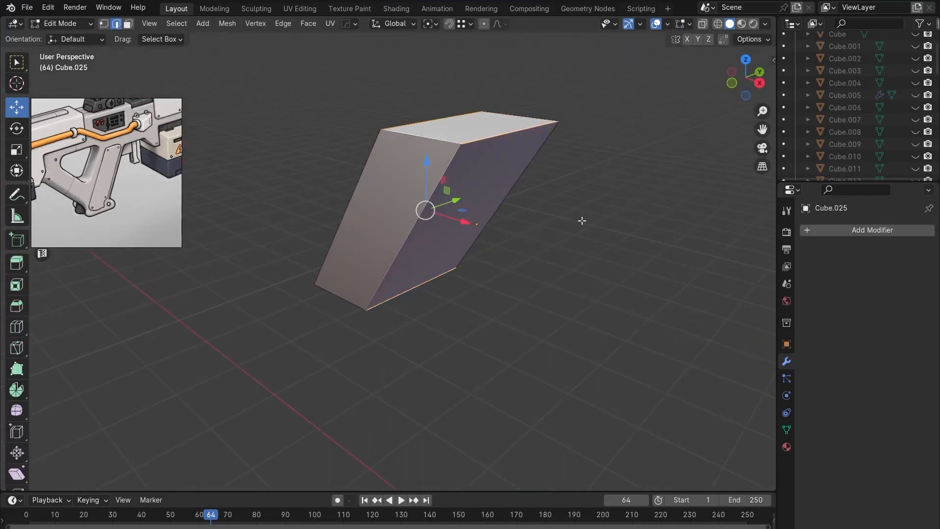
pyautogui.click(594, 222)
pyautogui.press('Tab')
pyautogui.click(480, 154)
pyautogui.rightClick(480, 155)
pyautogui.click(485, 157)
# Select the slanted block's front and back faces and bevel their outline edges.
pyautogui.moveTo(470, 245)
pyautogui.mouseDown(button='middle')
pyautogui.moveTo(578, 285)
pyautogui.moveTo(487, 252)
pyautogui.mouseUp(button='middle')
pyautogui.press('Tab')
pyautogui.press('3')
pyautogui.click(425, 235)
pyautogui.moveTo(425, 240); pyautogui.dragTo(357, 254, button='middle')
pyautogui.keyDown('shift'); pyautogui.click(319, 248); pyautogui.keyUp('shift')
pyautogui.press('2')
pyautogui.hotkey('ctrl', 'b')
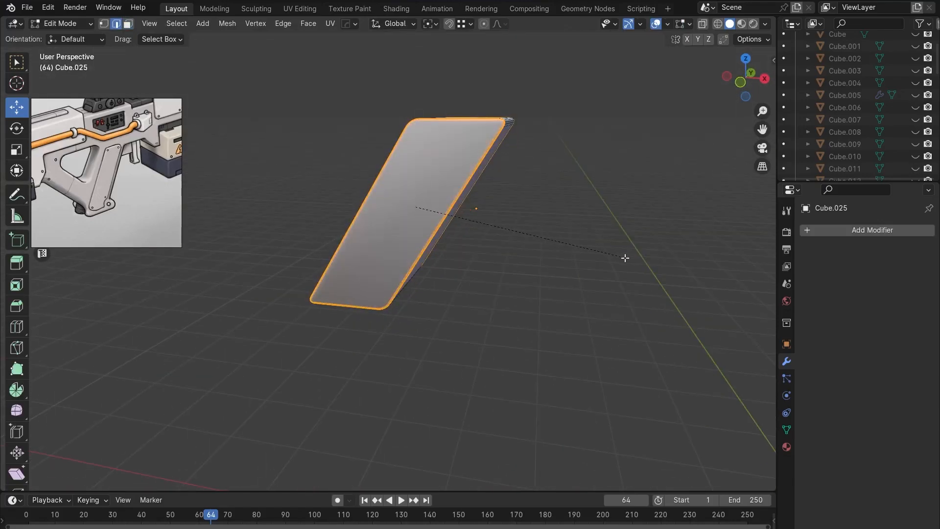
pyautogui.click(625, 258)
# Undo the outline bevel and bevel the front and back face edges again with a readjusted width.
pyautogui.moveTo(529, 272); pyautogui.dragTo(489, 305, button='middle')
pyautogui.scroll(3, 488, 305)
pyautogui.hotkey('ctrl', 'z')
pyautogui.hotkey('ctrl', 'b')
pyautogui.click(557, 278)
pyautogui.press('Tab')
pyautogui.scroll(-2, 392, 299)
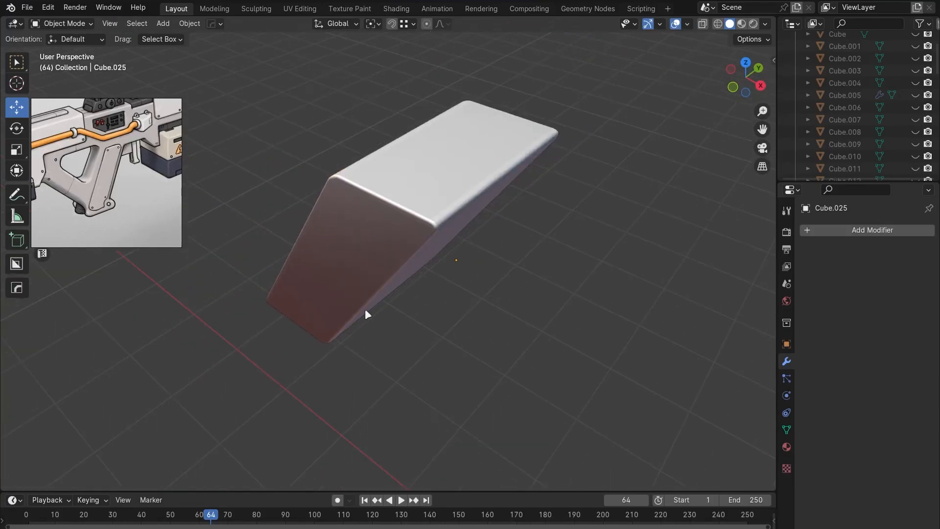
# Unhide the rest of the rifle, then add a modifier to the slanted grip panel and apply it.
pyautogui.moveTo(365, 308); pyautogui.dragTo(439, 311, button='middle')
pyautogui.hotkey('alt', 'h')
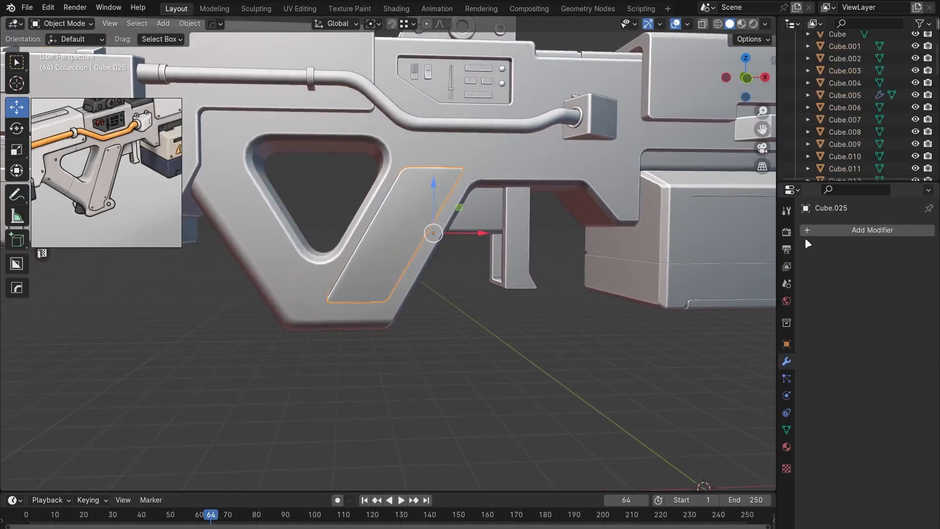
pyautogui.click(814, 230)
pyautogui.moveTo(755, 264)
pyautogui.click(656, 315)
pyautogui.moveTo(380, 362); pyautogui.dragTo(356, 384, button='middle')
pyautogui.click(900, 251)
pyautogui.click(843, 265)
pyautogui.moveTo(453, 383); pyautogui.dragTo(434, 325, button='middle')
pyautogui.scroll(-3, 433, 325)
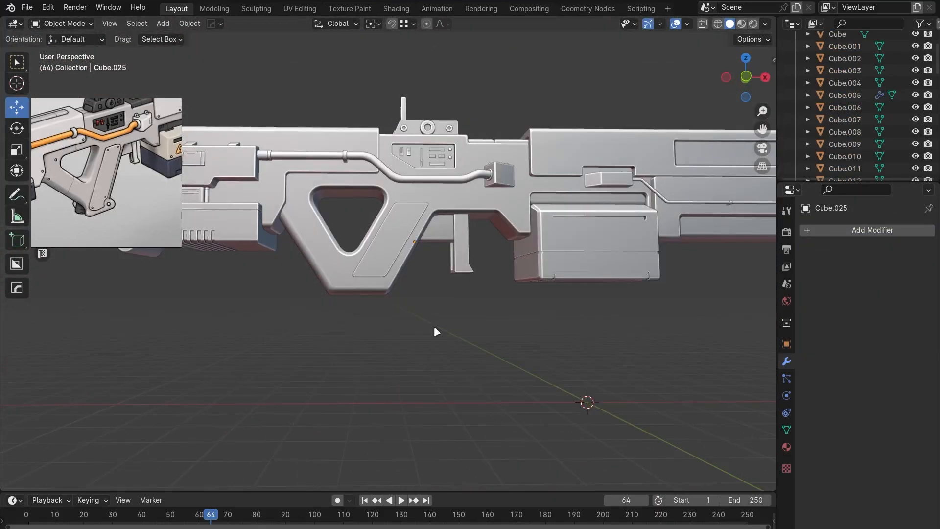
# Add a cylinder in front view and move it over the lower box on the rear stock.
pyautogui.keyDown('shift'); pyautogui.moveTo(298, 289); pyautogui.dragTo(442, 288, button='middle'); pyautogui.keyUp('shift')
pyautogui.keyDown('shift'); pyautogui.moveTo(387, 265); pyautogui.dragTo(469, 287, button='middle'); pyautogui.keyUp('shift')
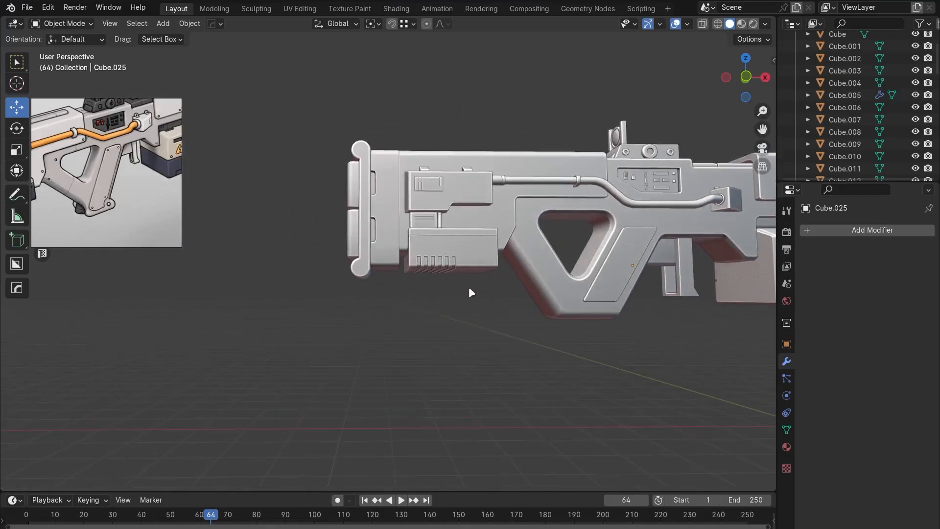
pyautogui.scroll(1, 417, 265)
pyautogui.press('KP_1')
pyautogui.moveTo(81, 183); pyautogui.dragTo(183, 169, button='middle')
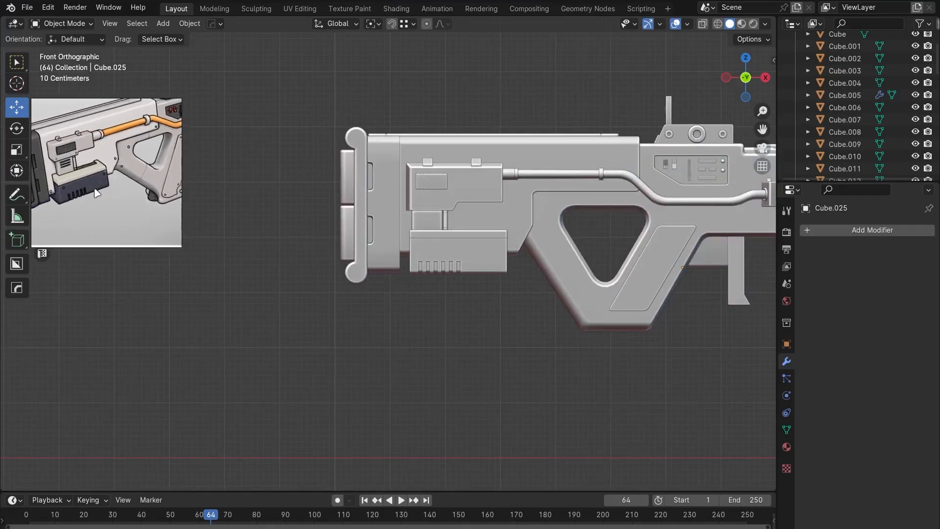
pyautogui.keyDown('shift'); pyautogui.moveTo(420, 198); pyautogui.dragTo(376, 208, button='middle'); pyautogui.keyUp('shift')
pyautogui.hotkey('shift', 'a')
pyautogui.moveTo(376, 208)
pyautogui.click(431, 270)
pyautogui.scroll(-4, 465, 340)
pyautogui.press('g')
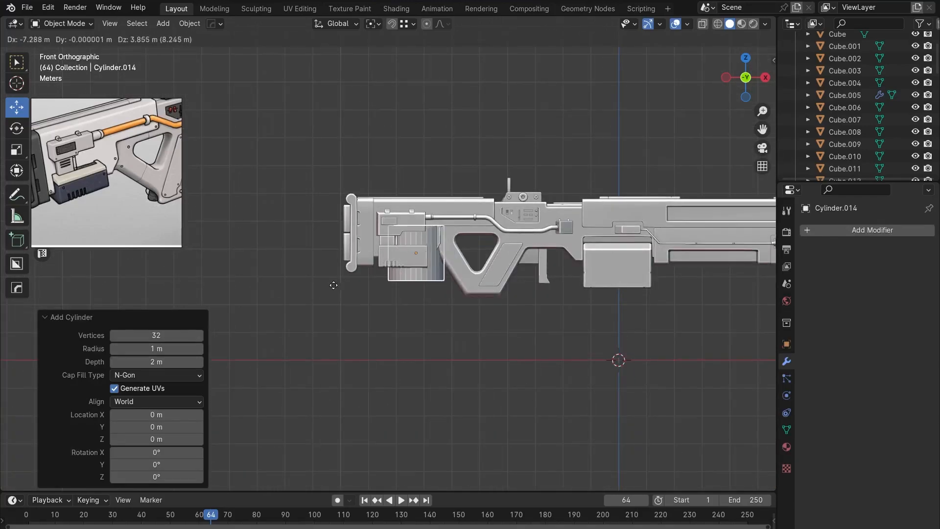
pyautogui.click(328, 290)
# Scale the cylinder down, rotate it 90° so its cap faces front, and position it on the lower stock box.
pyautogui.scroll(3, 327, 290)
pyautogui.press('s')
pyautogui.click(387, 273)
pyautogui.write('90')
pyautogui.press('Return')
pyautogui.scroll(3, 372, 304)
pyautogui.press('g')
pyautogui.click(408, 277)
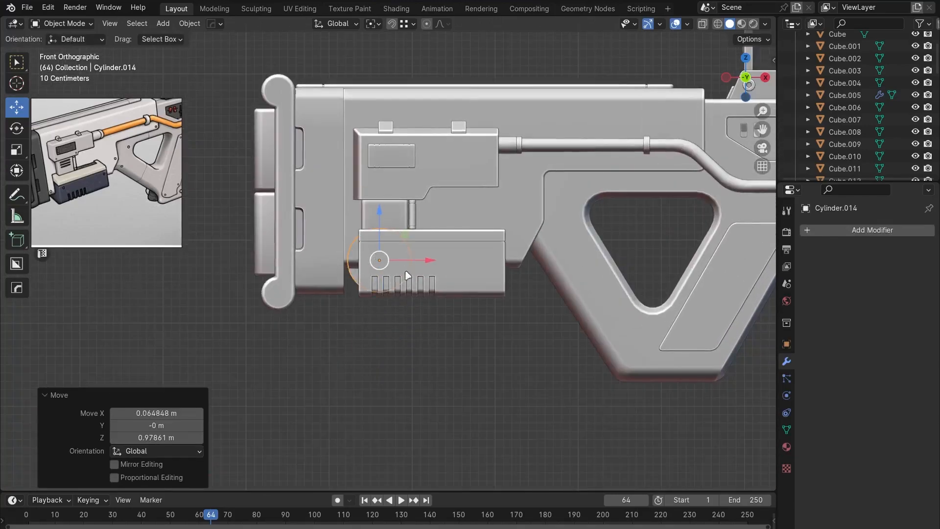
pyautogui.click(420, 270)
# Move the cylinder -1.126 m along Y in front of the lower box and fit it as a small bolt in the upper rear corner.
pyautogui.press('KP_7')
pyautogui.click(394, 223)
pyautogui.press('KP_1')
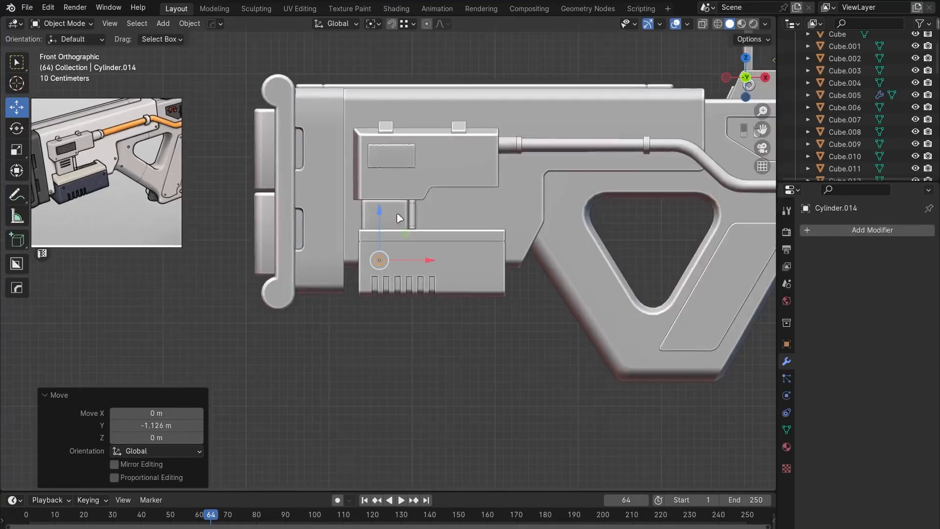
pyautogui.scroll(4, 394, 240)
pyautogui.press('g')
pyautogui.click(371, 262)
pyautogui.press('s')
pyautogui.click(578, 262)
pyautogui.scroll(2, 578, 261)
pyautogui.press('g')
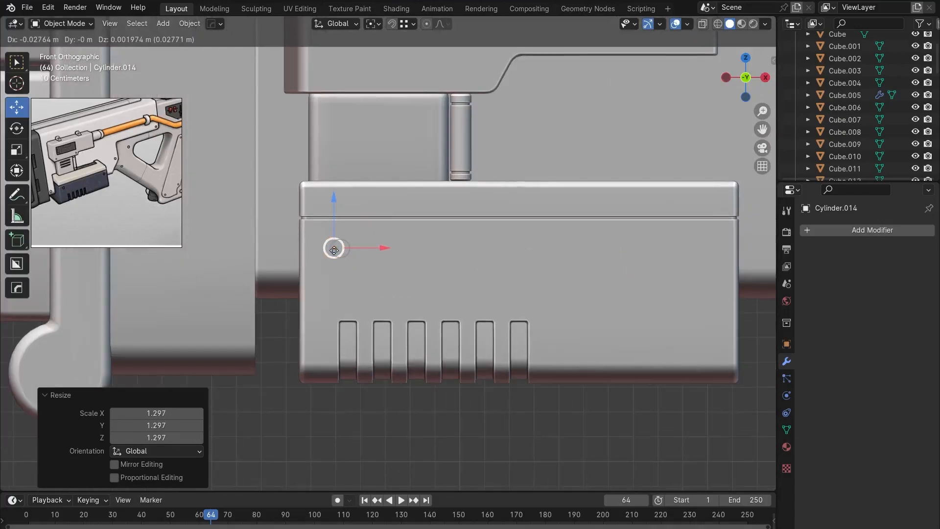
pyautogui.click(456, 282)
# Flatten the bolt by scaling it to about 0.307 along Y.
pyautogui.moveTo(455, 281); pyautogui.dragTo(493, 294, button='middle')
pyautogui.rightClick(382, 254)
pyautogui.click(381, 254)
pyautogui.press('KP_Decimal')
pyautogui.press('s')
pyautogui.click(445, 259)
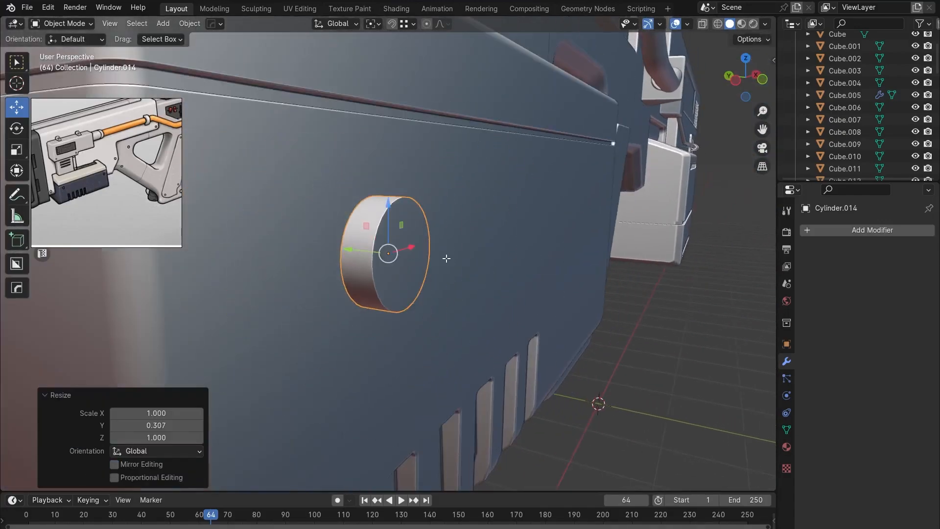
# Bevel the edge of the bolt's front cap and sink the bolt along Y into the lower box.
pyautogui.press('Tab')
pyautogui.moveTo(439, 269); pyautogui.dragTo(430, 284, button='middle')
pyautogui.moveTo(554, 314); pyautogui.dragTo(524, 361, button='middle')
pyautogui.hotkey('ctrl', 'b')
pyautogui.click(617, 314)
pyautogui.press('Tab')
pyautogui.moveTo(354, 233); pyautogui.dragTo(242, 213)
pyautogui.click(632, 401)
# Duplicate the bolt along X to the opposite upper corner of the lower box.
pyautogui.scroll(-4, 637, 406)
pyautogui.moveTo(637, 405); pyautogui.dragTo(409, 289, button='middle')
pyautogui.scroll(-5, 475, 304)
pyautogui.scroll(4, 461, 300)
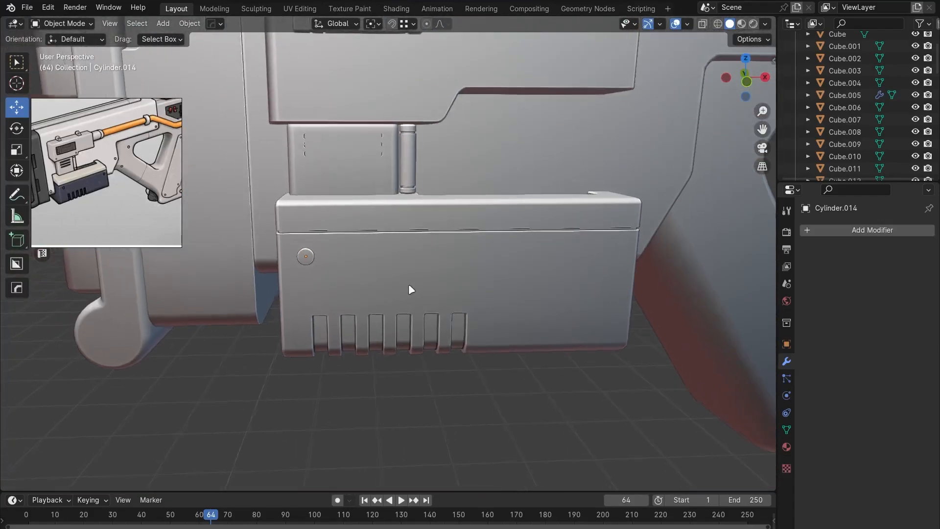
pyautogui.scroll(2, 409, 287)
pyautogui.click(294, 258)
pyautogui.scroll(-1, 384, 275)
pyautogui.press('KP_1')
pyautogui.scroll(-4, 542, 282)
pyautogui.hotkey('shift', 'd')
pyautogui.press('x')
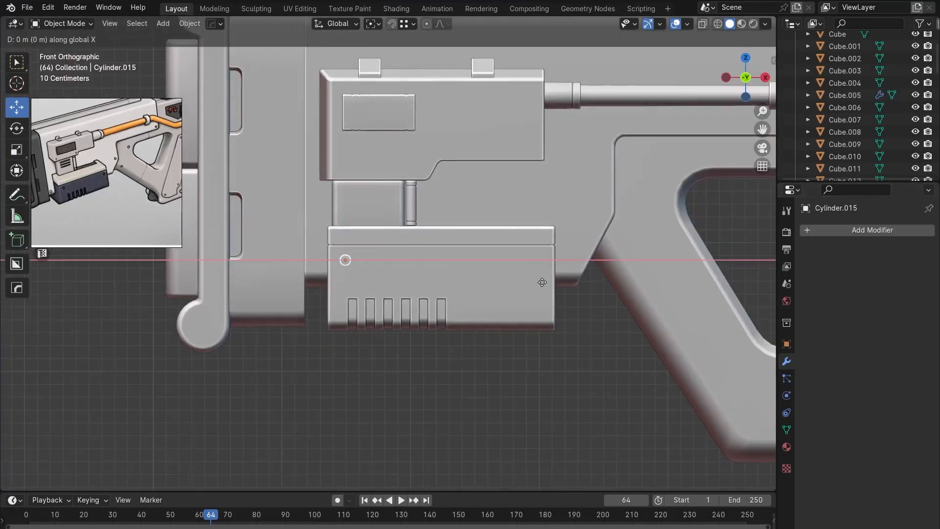
pyautogui.click(735, 289)
# Duplicate the lower box's rear bolt onto the stock body just behind the box.
pyautogui.scroll(-3, 637, 279)
pyautogui.moveTo(39, 183); pyautogui.dragTo(82, 187, button='middle')
pyautogui.scroll(2, 82, 186)
pyautogui.scroll(2, 343, 257)
pyautogui.click(352, 259)
pyautogui.hotkey('shift', 'd')
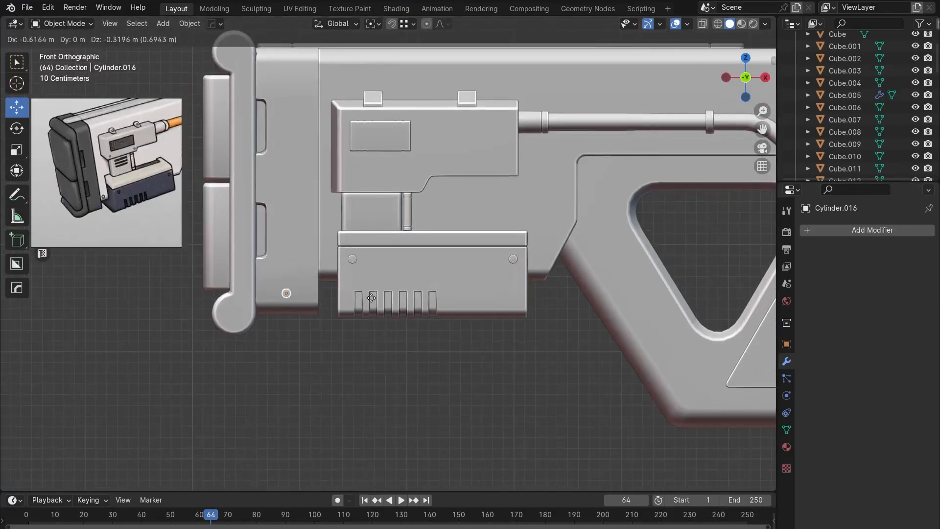
pyautogui.click(414, 264)
# Duplicate the bolt onto the lower rear corner of the upper stock box.
pyautogui.scroll(4, 372, 263)
pyautogui.click(314, 265)
pyautogui.scroll(-2, 382, 274)
pyautogui.hotkey('shift', 'd')
pyautogui.keyDown('shift'); pyautogui.moveTo(412, 267); pyautogui.dragTo(495, 377, button='middle'); pyautogui.keyUp('shift')
pyautogui.click(458, 224)
# Try to duplicate the upper box's bolt along X toward the front of the box.
pyautogui.hotkey('shift', 'd')
pyautogui.press('x')
pyautogui.click(614, 241)
# Move the bolt behind the lower box back along Y until it sits in the stock body surface.
pyautogui.scroll(2, 441, 343)
pyautogui.click(382, 369)
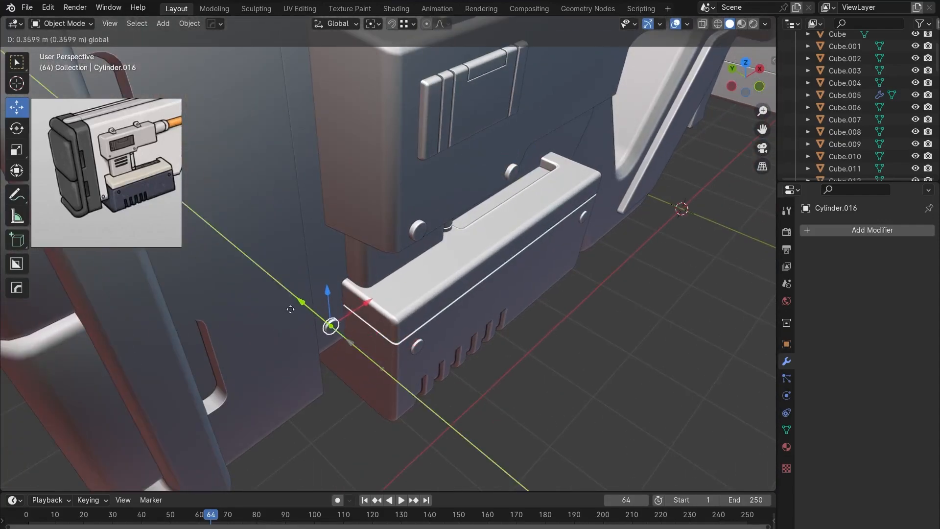
pyautogui.moveTo(290, 309); pyautogui.dragTo(288, 308)
pyautogui.press('KP_Decimal')
pyautogui.moveTo(360, 236); pyautogui.dragTo(346, 227)
pyautogui.scroll(-5, 415, 275)
# Try scaling the second bolt on the upper box, then delete it.
pyautogui.click(590, 181)
pyautogui.press('s')
pyautogui.click(646, 213)
pyautogui.press('KP_1')
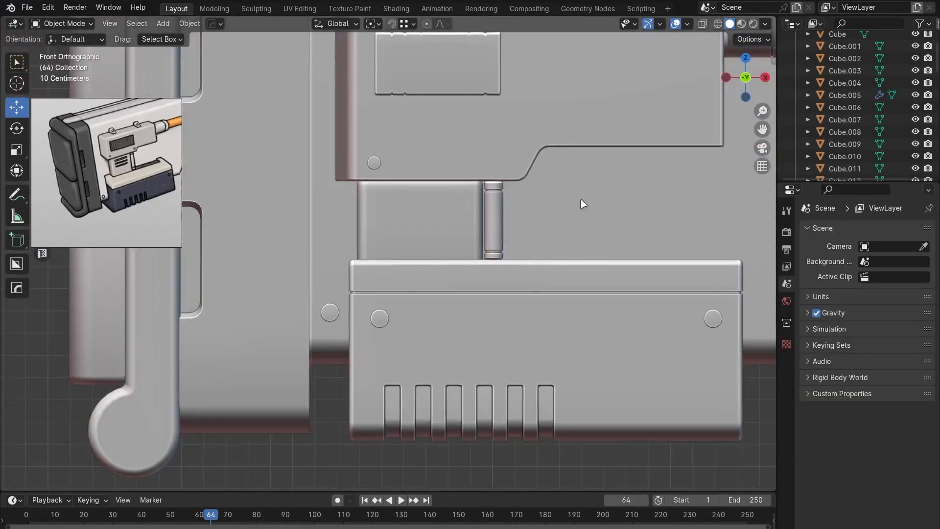
# Scale down the remaining bolt on the upper box and duplicate it along X on the lower edge.
pyautogui.click(374, 163)
pyautogui.press('s')
pyautogui.click(505, 182)
pyautogui.click(637, 177)
# Select both small bolts on the upper box and move them along Y to fit its surface.
pyautogui.keyDown('shift'); pyautogui.click(311, 264); pyautogui.keyUp('shift')
pyautogui.moveTo(587, 196); pyautogui.dragTo(392, 245, button='middle')
pyautogui.moveTo(338, 245); pyautogui.dragTo(331, 243)
pyautogui.moveTo(392, 294); pyautogui.dragTo(527, 321, button='middle')
pyautogui.scroll(-3, 107, 173)
# Duplicate a bolt onto the stock body beside the slanted edge before the grip and sink it along Y.
pyautogui.press('KP_1')
pyautogui.scroll(2, 500, 331)
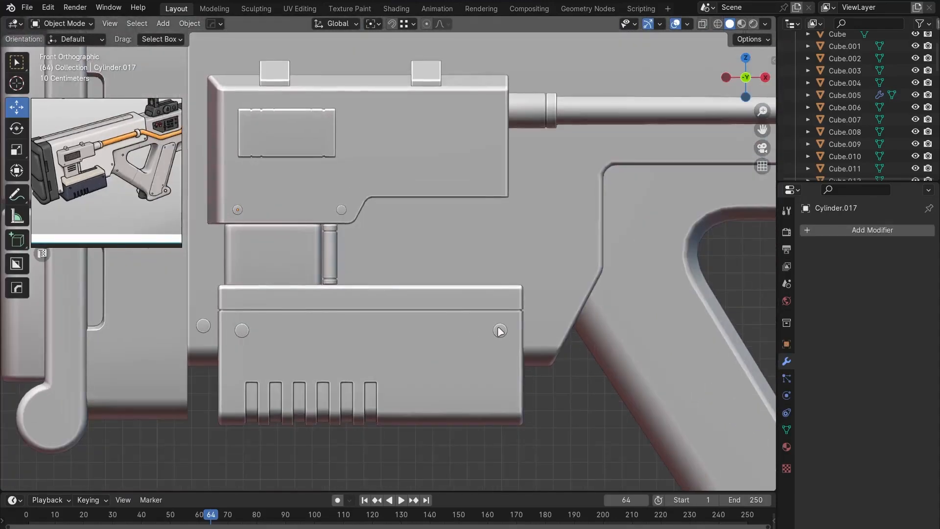
pyautogui.click(636, 279)
pyautogui.moveTo(635, 279); pyautogui.dragTo(441, 304, button='middle')
pyautogui.moveTo(544, 291); pyautogui.dragTo(562, 290)
pyautogui.click(311, 359)
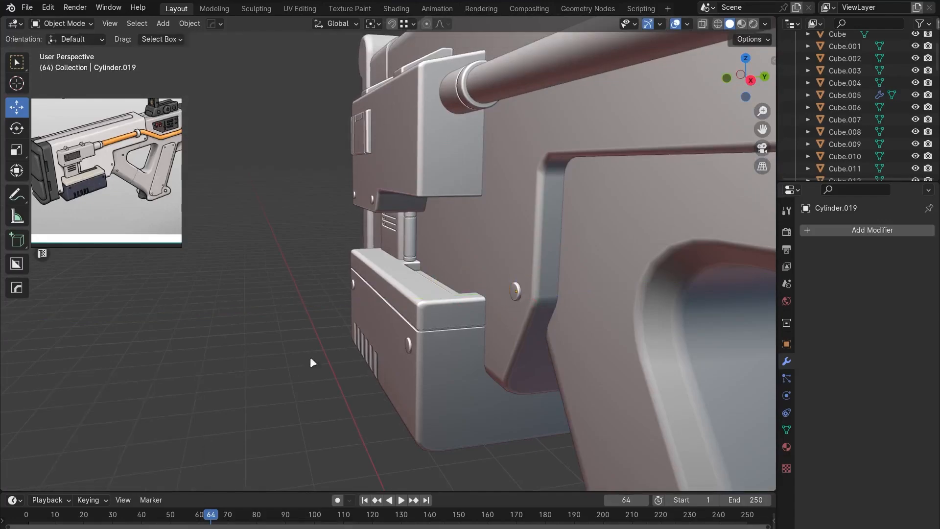
# Duplicate the stock body bolt twice onto the grip frame, beside and above the rear corner of the triangular opening.
pyautogui.moveTo(311, 358); pyautogui.dragTo(419, 294, button='middle')
pyautogui.click(460, 257)
pyautogui.press('KP_1')
pyautogui.scroll(2, 417, 286)
pyautogui.hotkey('shift', 'd')
pyautogui.click(447, 323)
pyautogui.hotkey('shift', 'd')
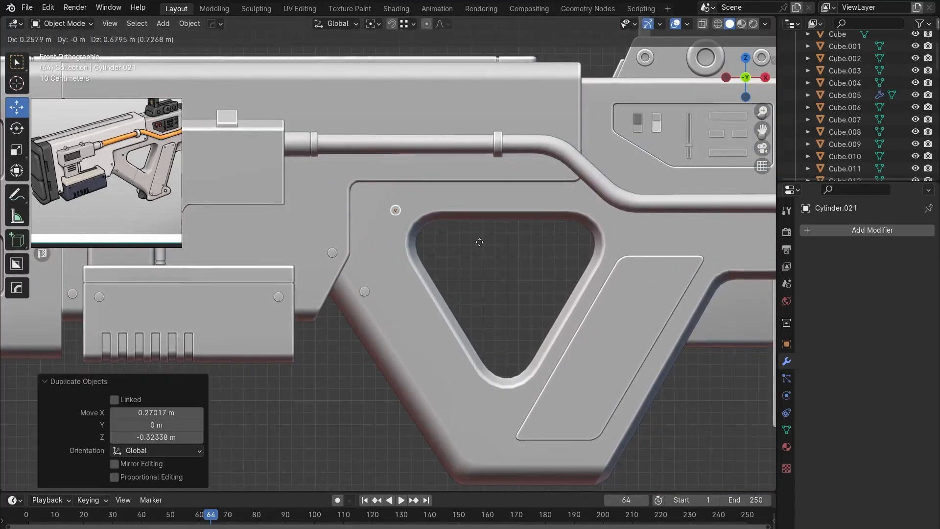
pyautogui.click(476, 248)
# Select both grip frame bolts and move them along Y to seat them in the grip surface.
pyautogui.moveTo(476, 248); pyautogui.dragTo(395, 303, button='middle')
pyautogui.keyDown('shift'); pyautogui.click(420, 301); pyautogui.keyUp('shift')
pyautogui.moveTo(515, 255); pyautogui.dragTo(541, 256)
pyautogui.click(282, 318)
pyautogui.moveTo(282, 319); pyautogui.dragTo(439, 337, button='middle')
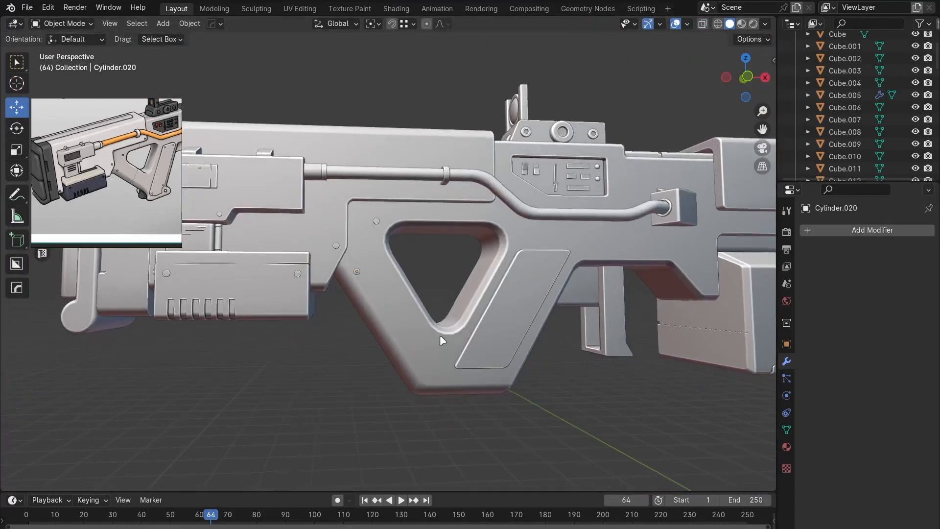
# Duplicate the upper grip frame bolt onto the upper rear corner of the slanted panel and adjust its depth along Y.
pyautogui.click(368, 214)
pyautogui.moveTo(367, 215); pyautogui.dragTo(430, 308, button='middle')
pyautogui.press('KP_1')
pyautogui.hotkey('shift', 'd')
pyautogui.click(656, 325)
pyautogui.scroll(2, 589, 318)
pyautogui.moveTo(586, 313); pyautogui.dragTo(341, 308, button='middle')
pyautogui.scroll(4, 441, 260)
pyautogui.moveTo(558, 205); pyautogui.dragTo(550, 206)
# Duplicate the panel bolt about 0.45 m along X to the other upper corner, and place copies in both lower corners.
pyautogui.press('KP_1')
pyautogui.hotkey('shift', 'd')
pyautogui.press('x')
pyautogui.click(693, 260)
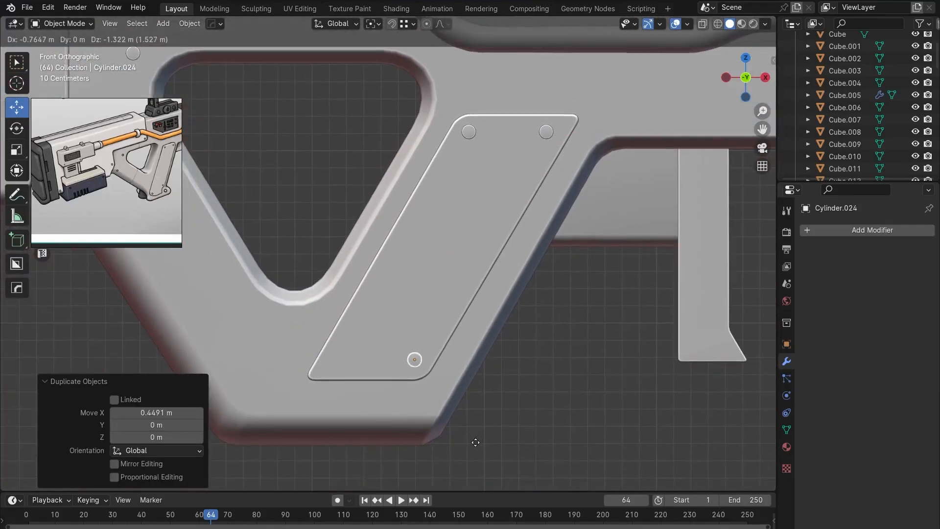
pyautogui.click(400, 448)
pyautogui.keyDown('shift'); pyautogui.click(415, 360); pyautogui.keyUp('shift')
pyautogui.scroll(-4, 390, 363)
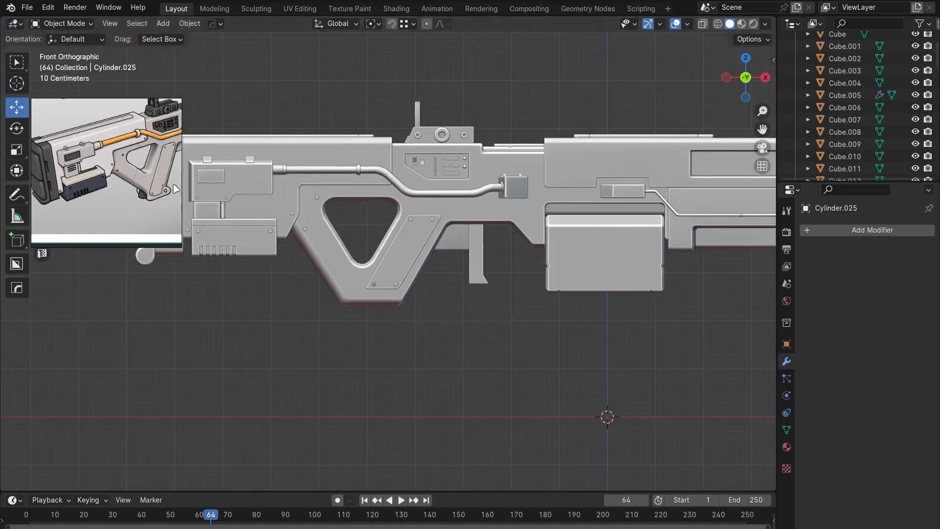
# Duplicate the slanted panel's lower bolt onto the body just below the pipe, above the triangular opening.
pyautogui.scroll(2, 354, 219)
pyautogui.hotkey('shift', 'd')
pyautogui.click(506, 197)
pyautogui.moveTo(506, 197); pyautogui.dragTo(272, 207, button='middle')
pyautogui.press('KP_1')
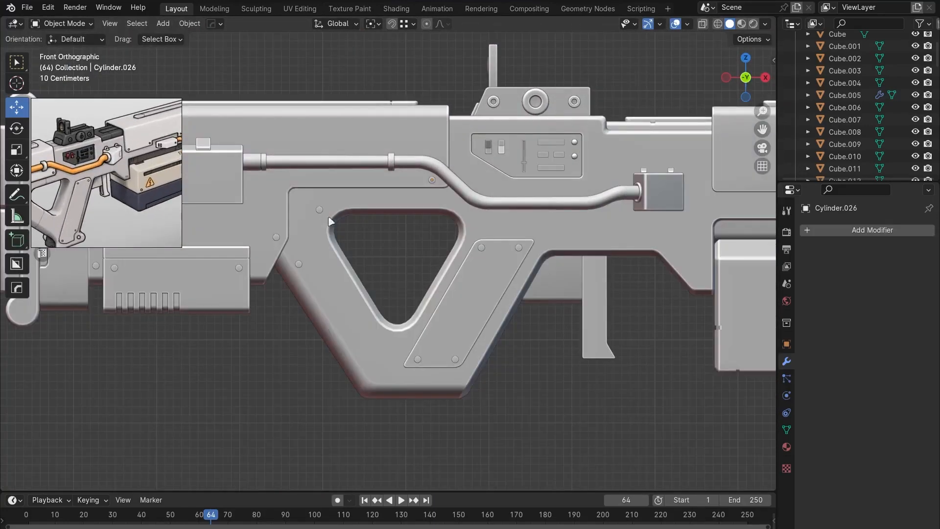
# Duplicate a grip frame bolt onto the receiver's lower corner between the trigger guard and the magazine.
pyautogui.click(327, 214)
pyautogui.keyDown('shift'); pyautogui.moveTo(634, 288); pyautogui.dragTo(510, 280, button='middle'); pyautogui.keyUp('shift')
pyautogui.hotkey('shift', 'd')
pyautogui.click(110, 345)
pyautogui.keyDown('shift'); pyautogui.moveTo(559, 374); pyautogui.dragTo(440, 332, button='middle'); pyautogui.keyUp('shift')
pyautogui.scroll(3, 426, 374)
pyautogui.press('KP_1')
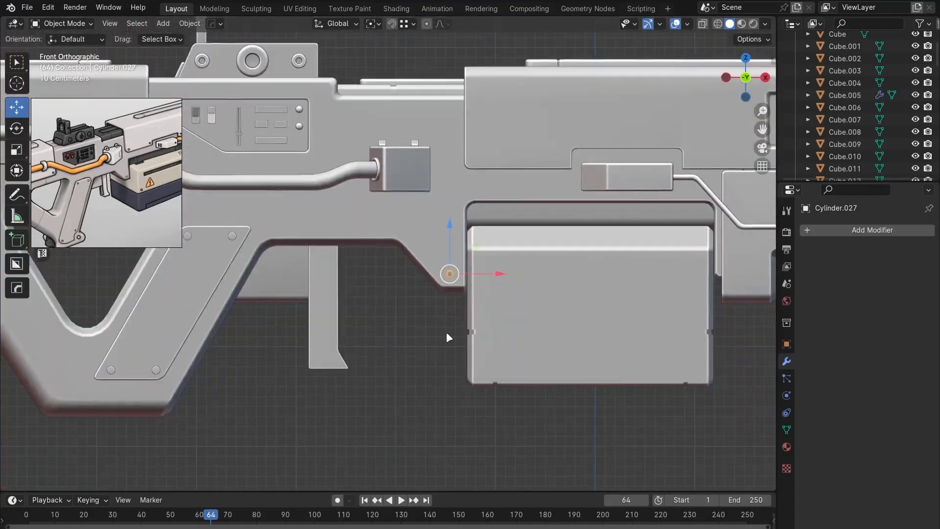
# Place a bolt copy in the lower rear corner of the upper barrel housing and adjust its depth along Y.
pyautogui.scroll(-2, 255, 244)
pyautogui.click(481, 244)
pyautogui.press('KP_Decimal')
pyautogui.press('g')
pyautogui.click(431, 257)
pyautogui.scroll(-5, 426, 260)
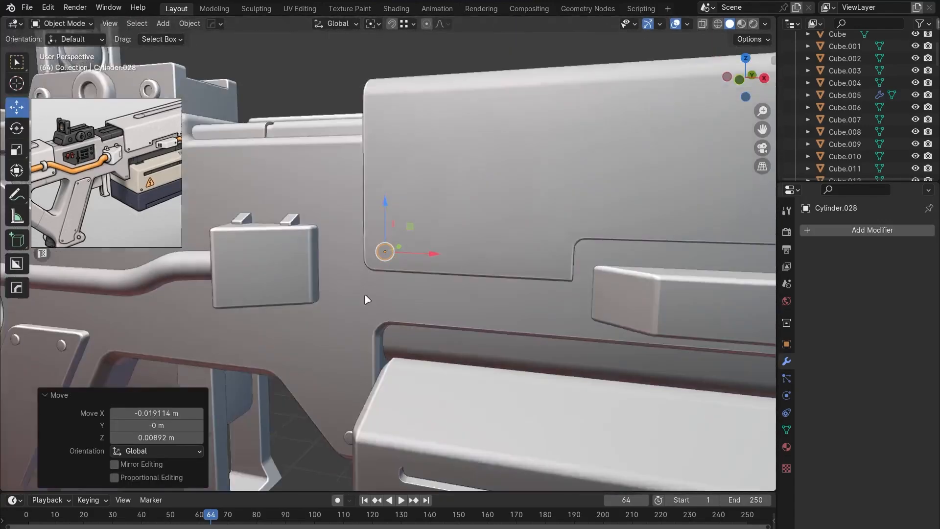
pyautogui.moveTo(363, 298); pyautogui.dragTo(431, 284, button='middle')
pyautogui.moveTo(427, 243); pyautogui.dragTo(420, 245)
# Duplicate the housing bolt along X by about 0.86 m, again by about 1.33 m, and once more to the housing's front end.
pyautogui.press('KP_1')
pyautogui.hotkey('shift', 'd')
pyautogui.click(669, 242)
pyautogui.scroll(-5, 669, 242)
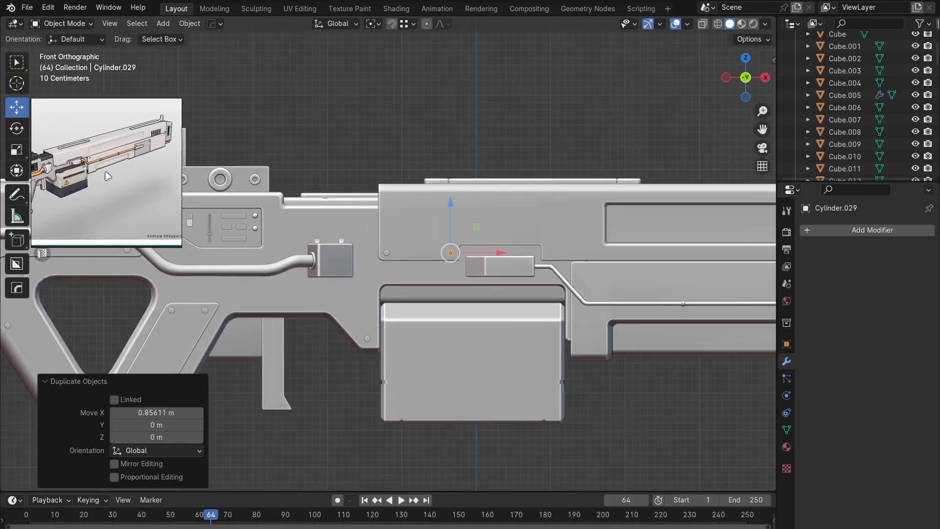
pyautogui.scroll(4, 639, 283)
pyautogui.hotkey('shift', 'd')
pyautogui.press('x')
pyautogui.click(715, 276)
pyautogui.scroll(-4, 616, 296)
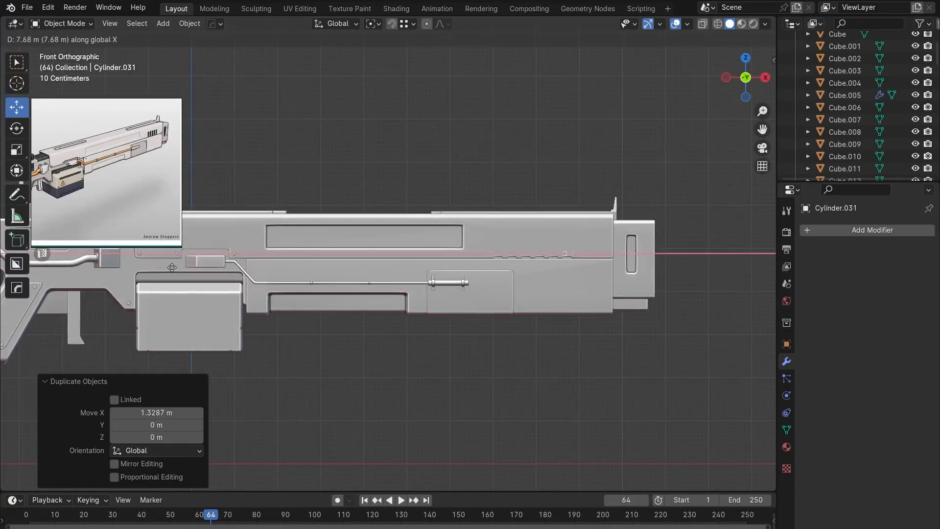
pyautogui.scroll(3, 560, 455)
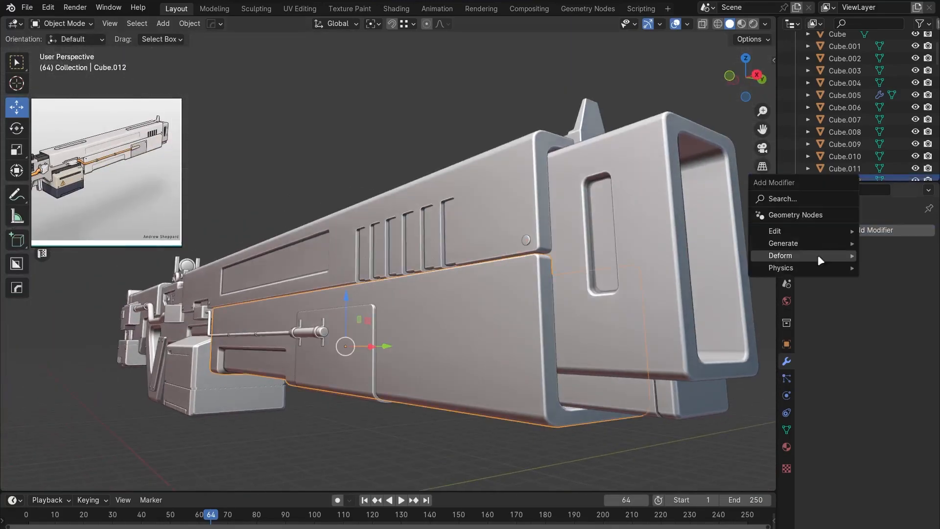
# Try a Weighted Normal modifier on the lower barrel housing.
pyautogui.click(888, 309)
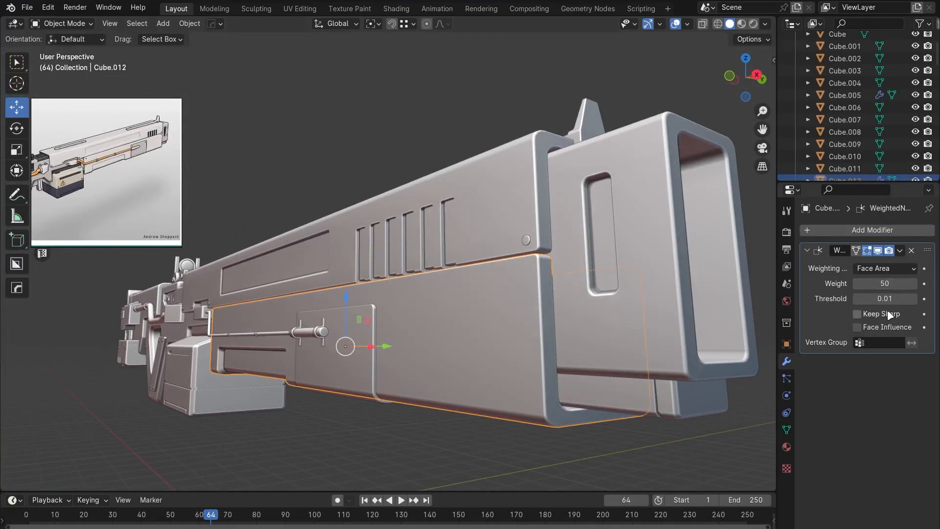
pyautogui.hotkey('ctrl', 'z')
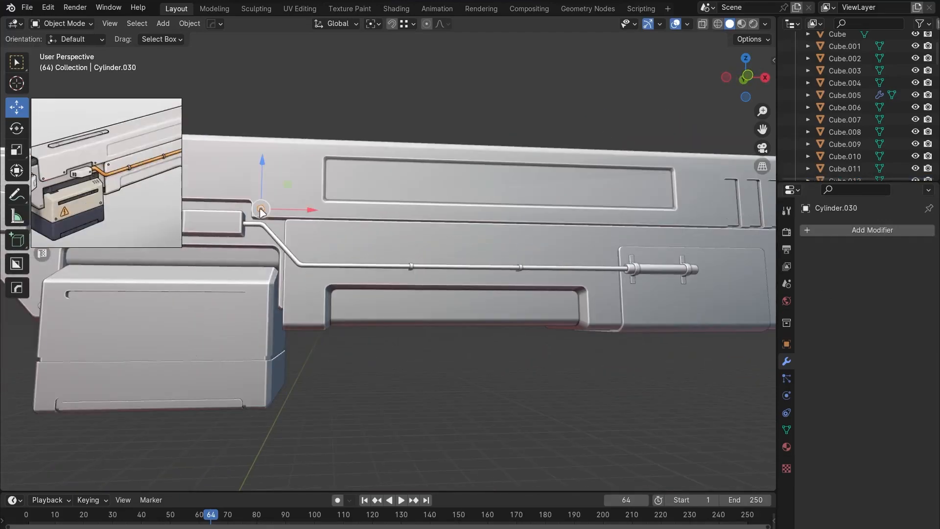
# Duplicate the bolt onto the lower barrel housing's upper rear corner and onto the upper corners of its side panel.
pyautogui.hotkey('shift', 'd')
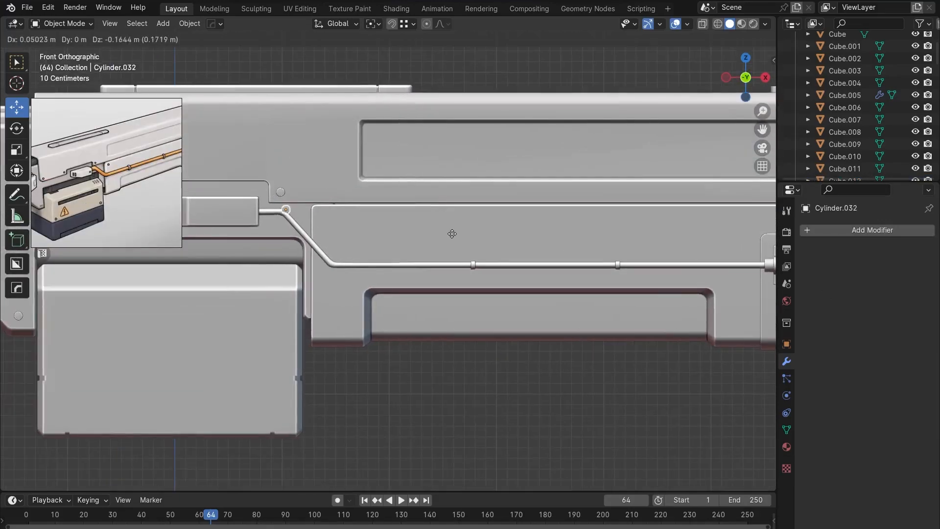
pyautogui.click(470, 265)
pyautogui.moveTo(471, 264); pyautogui.dragTo(493, 274, button='middle')
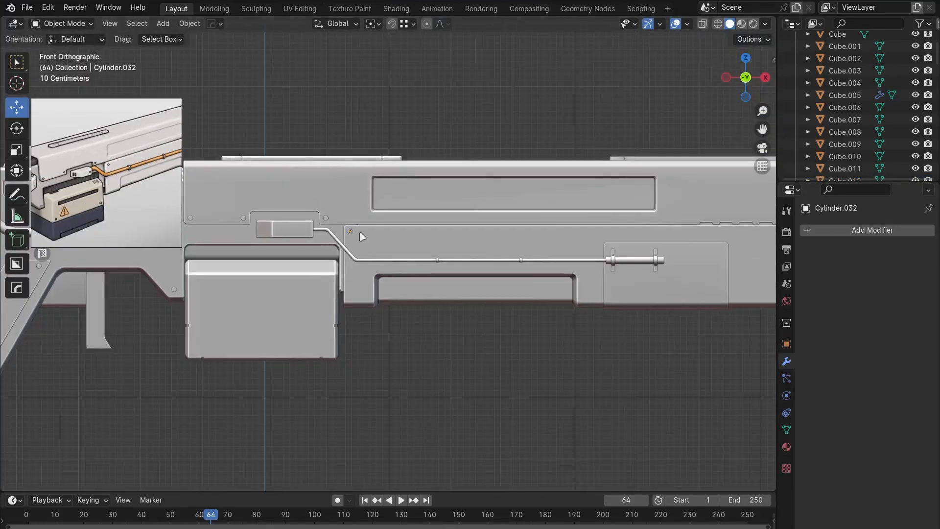
pyautogui.hotkey('shift', 'd')
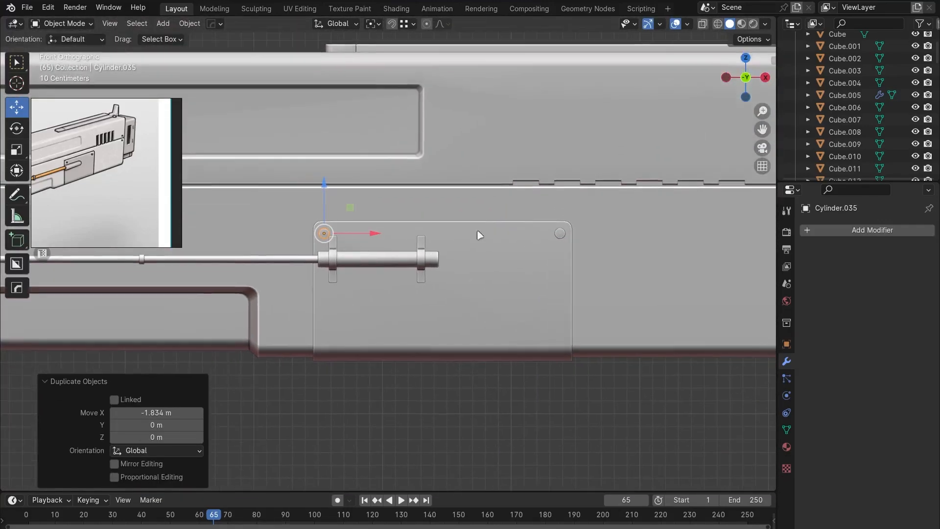
# Duplicate the side panel bolt once more, and move the upper housing's front-end bolt along Y to seat it.
pyautogui.hotkey('shift', 'd')
pyautogui.press('z')
pyautogui.press('x')
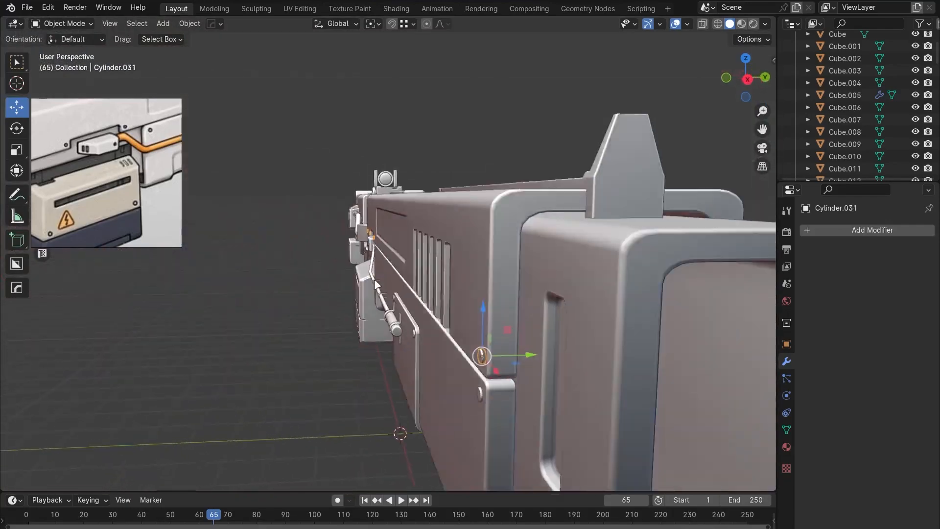
pyautogui.moveTo(523, 356); pyautogui.dragTo(521, 359)
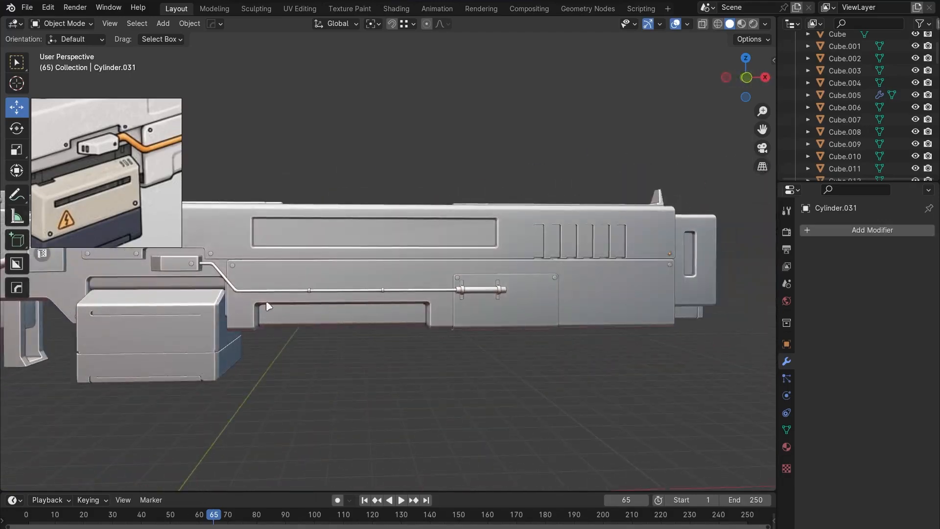
pyautogui.click(506, 296)
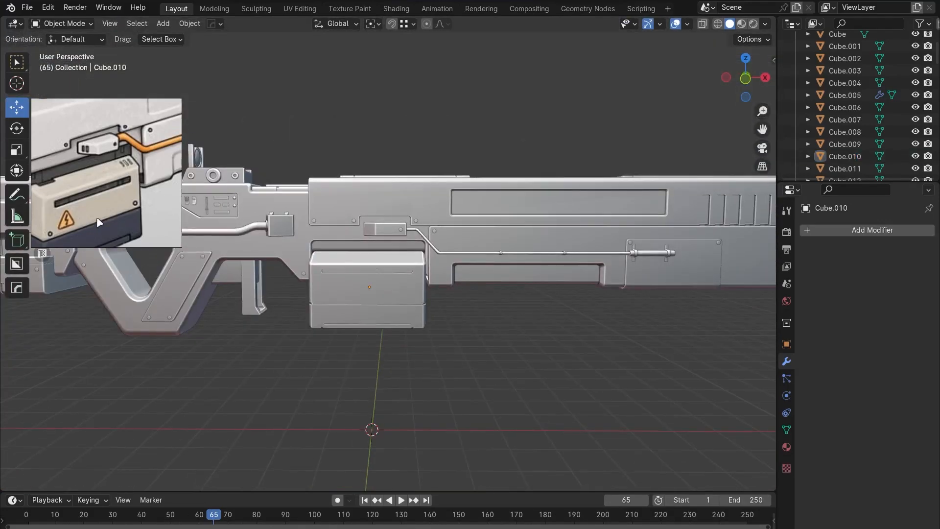
# Bring a bolt to the rear clip on top of the upper stock module, moving it about -0.37 m in X and -0.15 m in Z.
pyautogui.scroll(-5, 97, 218)
pyautogui.moveTo(74, 191); pyautogui.dragTo(115, 184, button='middle')
pyautogui.keyDown('shift'); pyautogui.moveTo(343, 313); pyautogui.dragTo(510, 294, button='middle'); pyautogui.keyUp('shift')
pyautogui.scroll(3, 363, 275)
pyautogui.moveTo(363, 275); pyautogui.dragTo(402, 293, button='middle')
pyautogui.scroll(3, 77, 172)
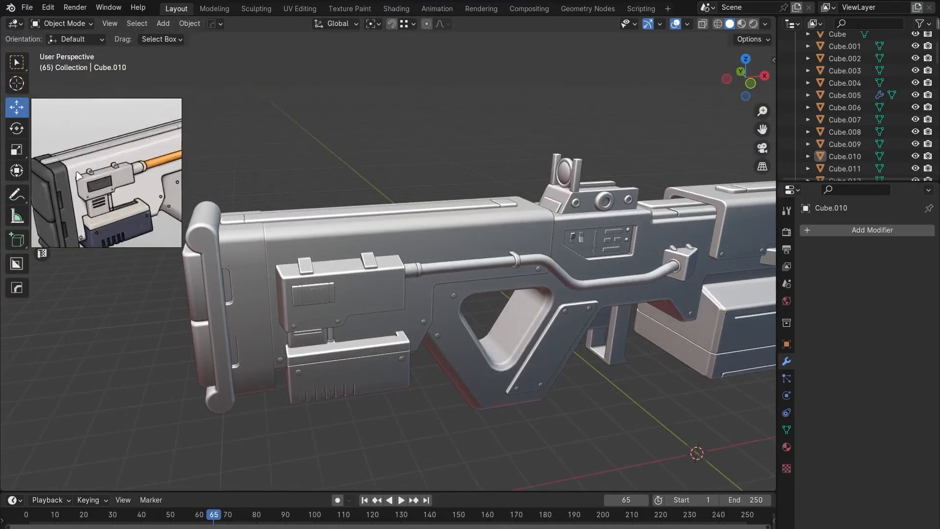
pyautogui.moveTo(326, 330); pyautogui.dragTo(339, 337, button='middle')
pyautogui.click(376, 288)
pyautogui.press('KP_1')
pyautogui.moveTo(470, 260); pyautogui.dragTo(448, 275)
# Rotate the bolt in side view to match the clip's slope and seat it on the surface along its local axes.
pyautogui.press('KP_3')
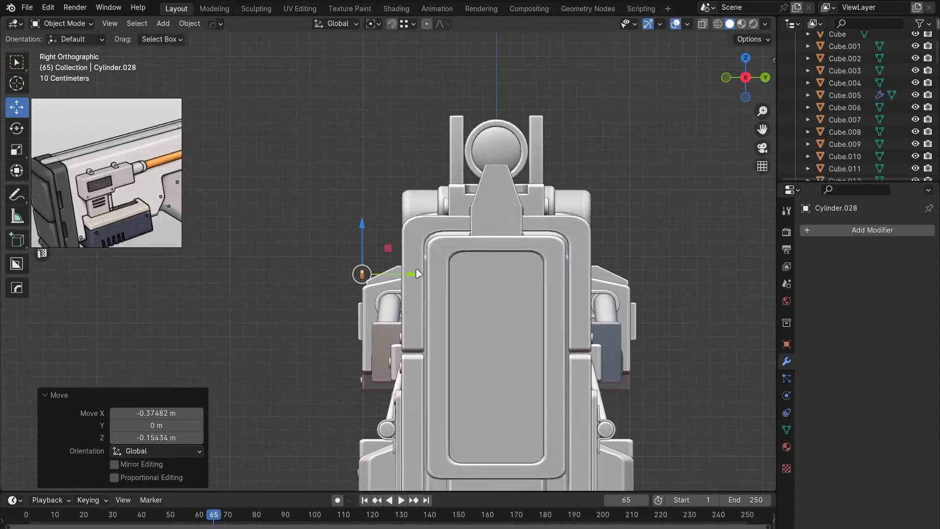
pyautogui.scroll(5, 402, 259)
pyautogui.press('r')
pyautogui.moveTo(323, 305); pyautogui.dragTo(366, 303)
pyautogui.scroll(3, 343, 318)
pyautogui.press('r')
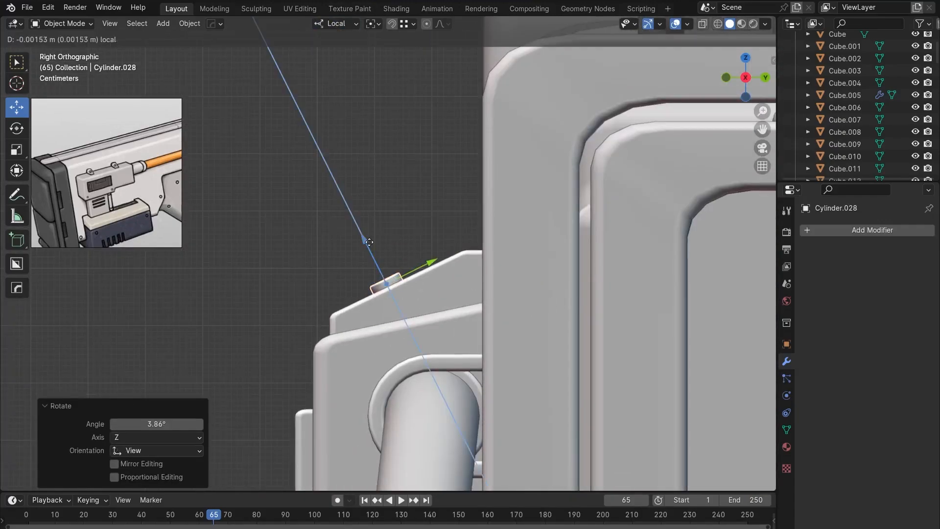
pyautogui.moveTo(370, 242); pyautogui.dragTo(370, 243)
pyautogui.moveTo(432, 262); pyautogui.dragTo(443, 257)
# Centre the bolt on the rear clip along its local X axis and place a copy on the front clip.
pyautogui.moveTo(443, 257); pyautogui.dragTo(510, 318, button='middle')
pyautogui.press('KP_7')
pyautogui.moveTo(583, 244); pyautogui.dragTo(578, 244)
pyautogui.scroll(-6, 560, 274)
pyautogui.keyDown('shift'); pyautogui.moveTo(559, 287); pyautogui.dragTo(440, 287, button='middle'); pyautogui.keyUp('shift')
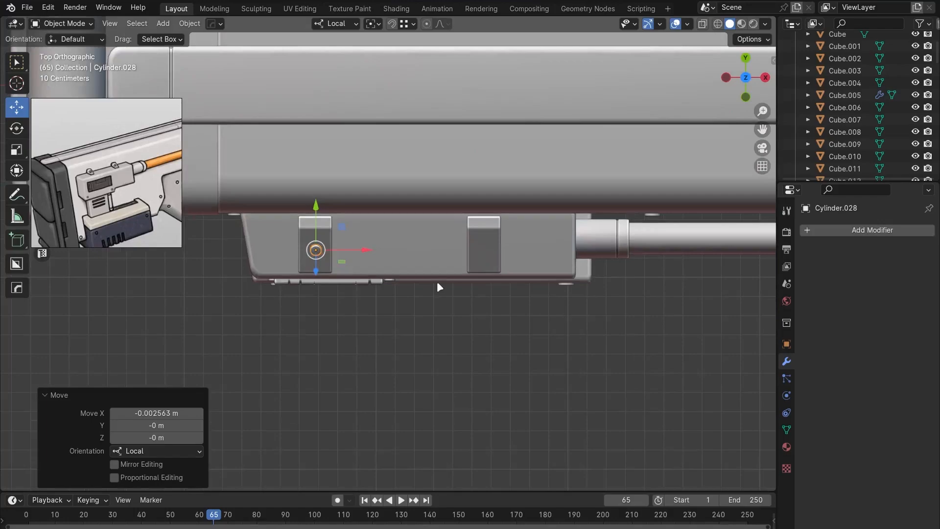
pyautogui.click(622, 246)
pyautogui.click(315, 250)
pyautogui.moveTo(356, 246); pyautogui.dragTo(354, 247)
pyautogui.click(482, 252)
pyautogui.scroll(-8, 543, 309)
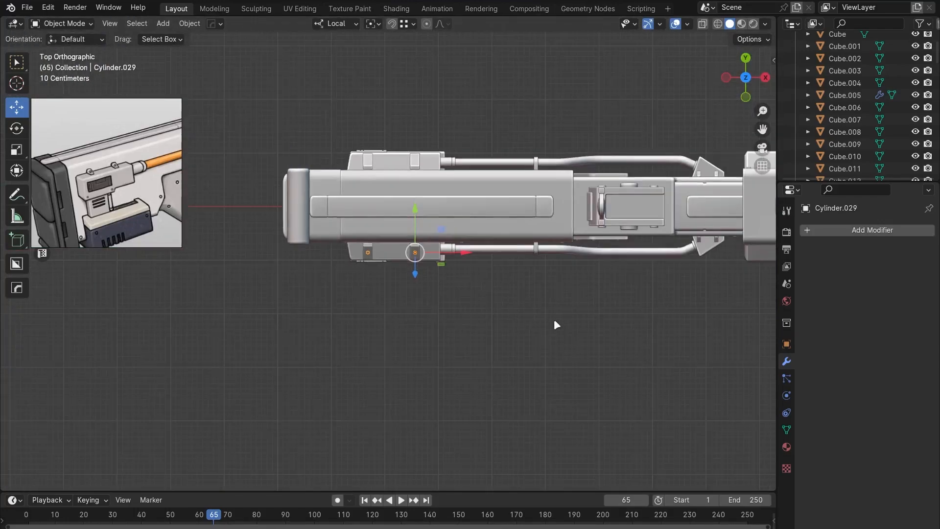
# Take a bolt for the pipe's connector block on the receiver and move it in side view towards the block's clips.
pyautogui.moveTo(554, 319); pyautogui.dragTo(549, 269, button='middle')
pyautogui.scroll(3, 490, 265)
pyautogui.moveTo(171, 194); pyautogui.dragTo(72, 220, button='middle')
pyautogui.moveTo(465, 299); pyautogui.dragTo(465, 260, button='middle')
pyautogui.keyDown('shift'); pyautogui.moveTo(490, 257); pyautogui.dragTo(363, 254, button='middle'); pyautogui.keyUp('shift')
pyautogui.scroll(2, 363, 254)
pyautogui.keyDown('shift'); pyautogui.moveTo(725, 379); pyautogui.dragTo(505, 385, button='middle'); pyautogui.keyUp('shift')
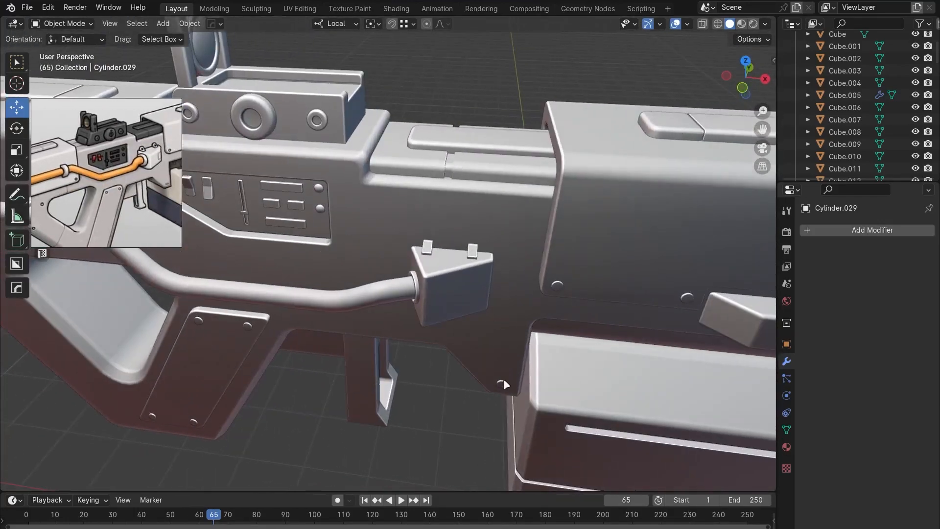
pyautogui.click(566, 250)
pyautogui.press('KP_3')
pyautogui.press('g')
pyautogui.click(365, 240)
# Scale the bolt and position it over the rear clip on top of the connector block.
pyautogui.scroll(4, 378, 254)
pyautogui.moveTo(437, 333); pyautogui.dragTo(496, 257, button='middle')
pyautogui.press('s')
pyautogui.press('KP_3')
pyautogui.hotkey('alt', 'z')
pyautogui.scroll(2, 496, 256)
pyautogui.moveTo(335, 236); pyautogui.dragTo(454, 193)
pyautogui.moveTo(431, 265); pyautogui.dragTo(475, 304, button='middle')
pyautogui.hotkey('alt', 'z')
pyautogui.press('KP_1')
pyautogui.scroll(-4, 699, 262)
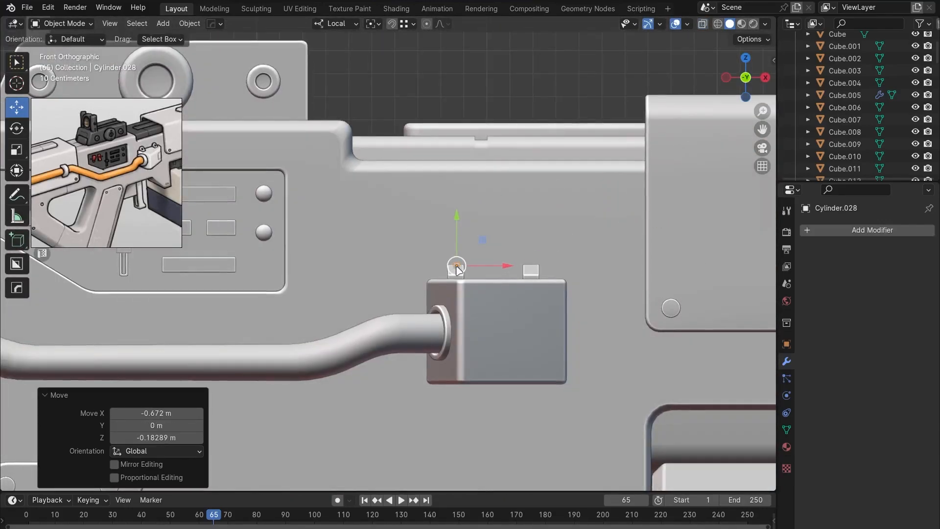
# Rotate the bolt in side view to face the clip's slope and centre it over the connector block's rear clip.
pyautogui.press('KP_3')
pyautogui.scroll(5, 456, 270)
pyautogui.press('r')
pyautogui.moveTo(576, 222); pyautogui.dragTo(598, 142)
pyautogui.press('KP_7')
pyautogui.moveTo(558, 264); pyautogui.dragTo(558, 197)
pyautogui.press('KP_1')
pyautogui.moveTo(609, 233); pyautogui.dragTo(607, 233)
# Refine the bolt's tilt in X-ray side view to match the clip's slope and slide it onto the clip surface.
pyautogui.press('KP_3')
pyautogui.hotkey('alt', 'z')
pyautogui.scroll(5, 529, 215)
pyautogui.press('r')
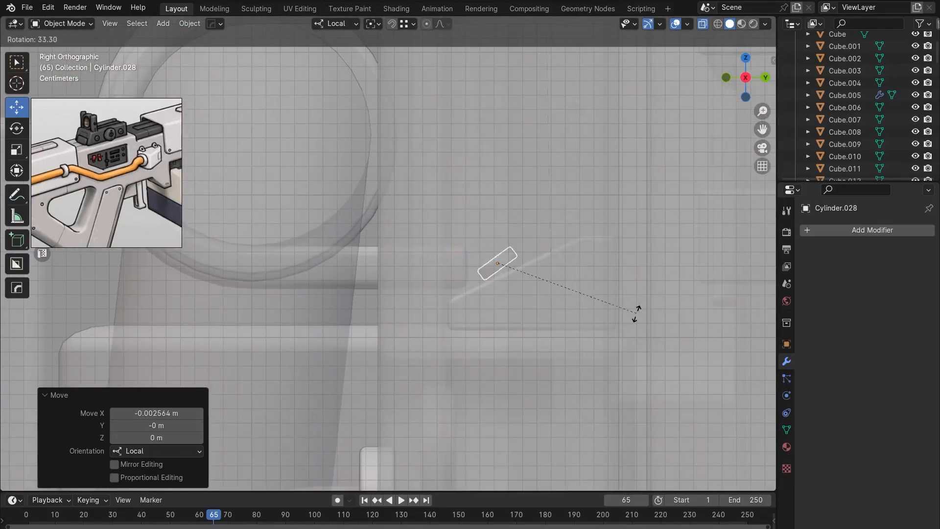
pyautogui.click(629, 331)
pyautogui.moveTo(498, 264); pyautogui.dragTo(517, 266)
pyautogui.press('r')
pyautogui.click(657, 262)
pyautogui.hotkey('alt', 'z')
# Duplicate the clip bolt along X onto the connector block's front clip.
pyautogui.moveTo(341, 299); pyautogui.dragTo(434, 342, button='middle')
pyautogui.press('KP_Decimal')
pyautogui.scroll(-8, 474, 298)
pyautogui.scroll(-3, 434, 343)
pyautogui.hotkey('shift', 'd')
pyautogui.press('x')
pyautogui.click(472, 289)
# Select the grip frame bolts as one set and the lower stock module's two bolts as another.
pyautogui.keyDown('shift'); pyautogui.click(330, 253); pyautogui.keyUp('shift')
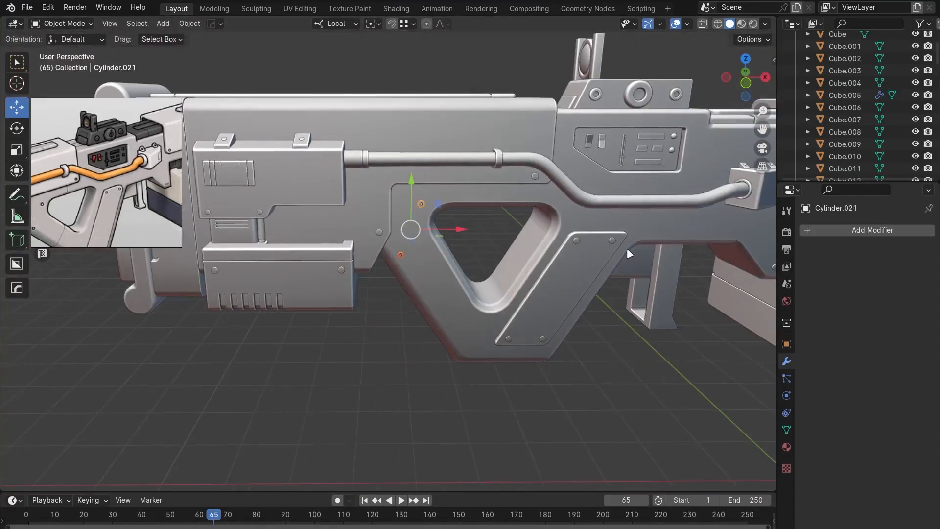
pyautogui.scroll(-3, 630, 254)
pyautogui.click(353, 273)
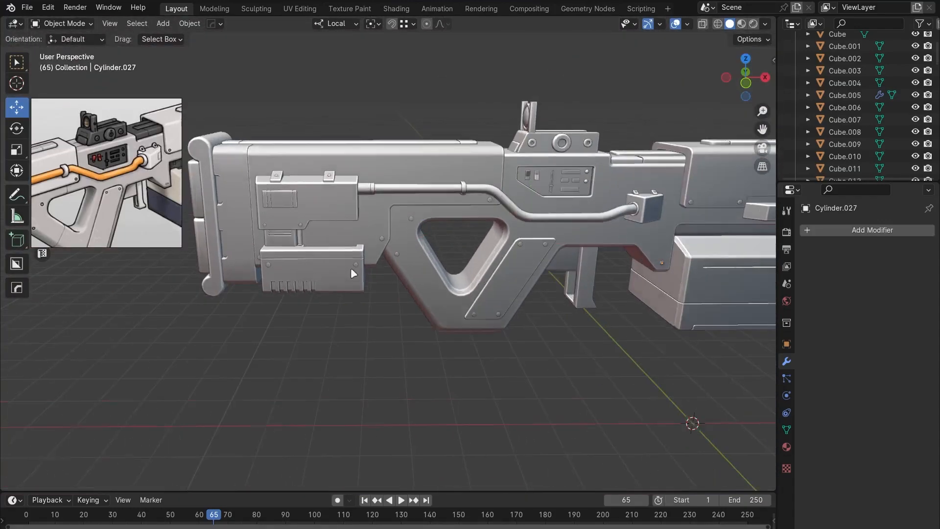
pyautogui.scroll(1, 353, 273)
pyautogui.moveTo(330, 252); pyautogui.dragTo(363, 242, button='middle')
pyautogui.click(359, 269)
pyautogui.keyDown('shift'); pyautogui.click(247, 282); pyautogui.keyUp('shift')
pyautogui.keyDown('shift'); pyautogui.click(247, 279); pyautogui.keyUp('shift')
pyautogui.keyDown('ctrl'); pyautogui.moveTo(336, 356); pyautogui.dragTo(295, 308); pyautogui.keyUp('ctrl')
pyautogui.scroll(3, 249, 299)
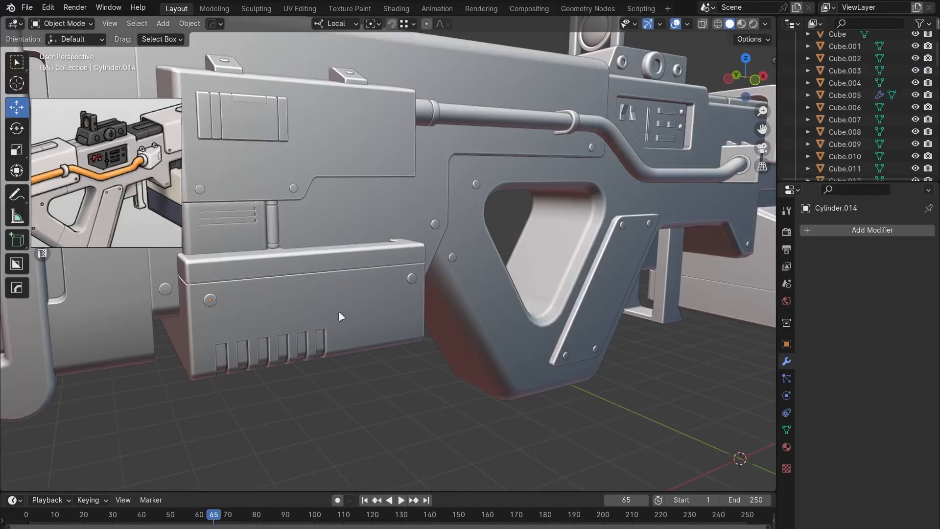
# Select the upper bolts on the lower barrel housing and on its side panel.
pyautogui.scroll(-3, 342, 316)
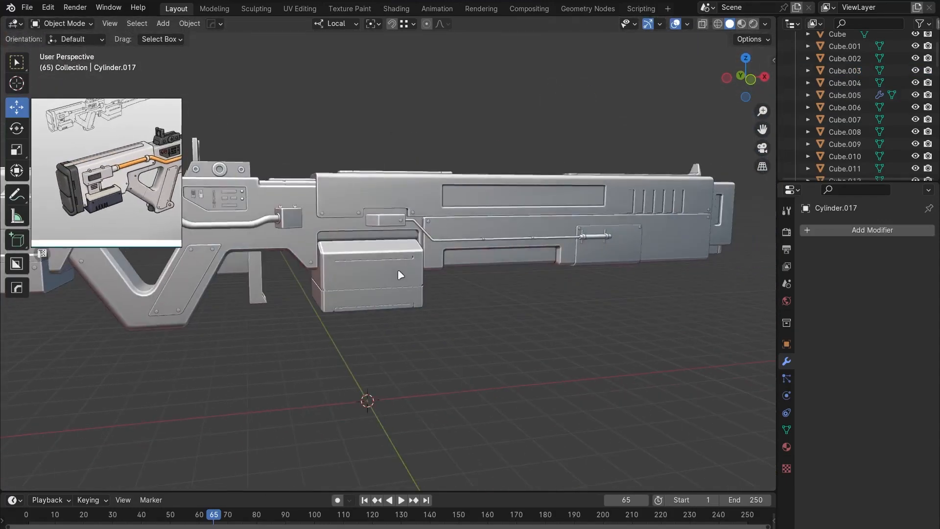
pyautogui.click(429, 221)
pyautogui.scroll(3, 489, 245)
pyautogui.moveTo(641, 269); pyautogui.dragTo(465, 271, button='middle')
pyautogui.keyDown('shift'); pyautogui.click(630, 222); pyautogui.keyUp('shift')
pyautogui.scroll(-4, 415, 285)
pyautogui.keyDown('shift'); pyautogui.moveTo(414, 285); pyautogui.dragTo(463, 338, button='middle'); pyautogui.keyUp('shift')
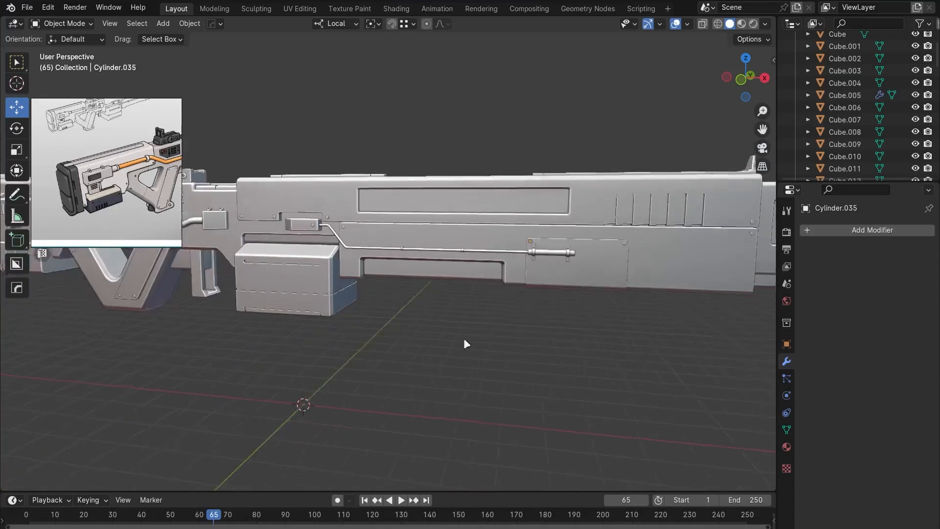
# Try to mirror the clip bolt on the upper stock module to the rifle's opposite side.
pyautogui.scroll(3, 464, 338)
pyautogui.keyDown('shift'); pyautogui.moveTo(98, 318); pyautogui.dragTo(685, 338, button='middle'); pyautogui.keyUp('shift')
pyautogui.click(459, 274)
pyautogui.moveTo(314, 295); pyautogui.dragTo(387, 245, button='middle')
pyautogui.click(455, 277)
pyautogui.press('KP_7')
pyautogui.hotkey('alt', 'x')
pyautogui.click(378, 383)
# Set the transform orientation to Global and try mirroring the stock module's front clip bolt across Y, with the stock body as mirror object.
pyautogui.click(331, 26)
pyautogui.click(298, 62)
pyautogui.moveTo(470, 186); pyautogui.dragTo(388, 237, button='middle')
pyautogui.click(331, 232)
pyautogui.hotkey('alt', 'x')
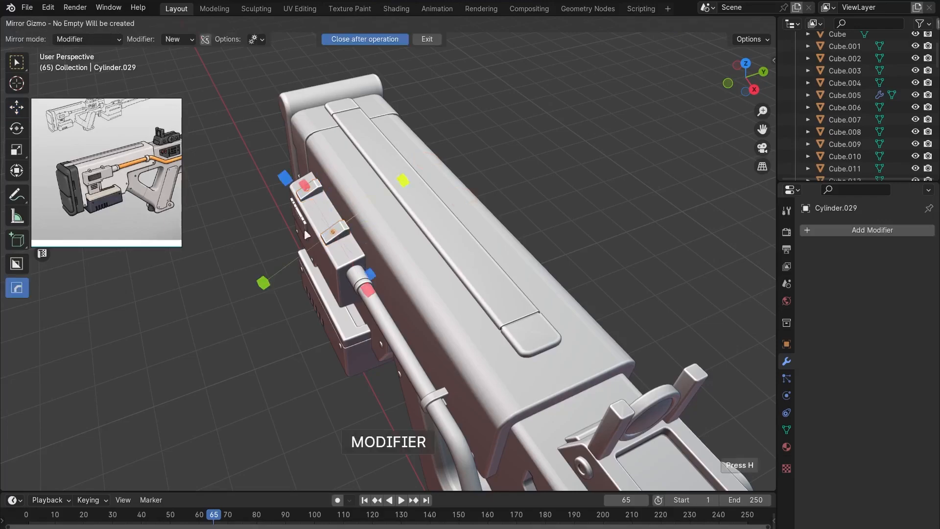
pyautogui.click(264, 281)
pyautogui.click(912, 313)
pyautogui.click(380, 205)
pyautogui.moveTo(380, 205); pyautogui.dragTo(467, 214, button='middle')
# Apply the front clip bolt's transform, mirror it across Y about the stock body, and apply the Mirror modifier.
pyautogui.hotkey('ctrl', 'a')
pyautogui.click(328, 240)
pyautogui.hotkey('alt', 'x')
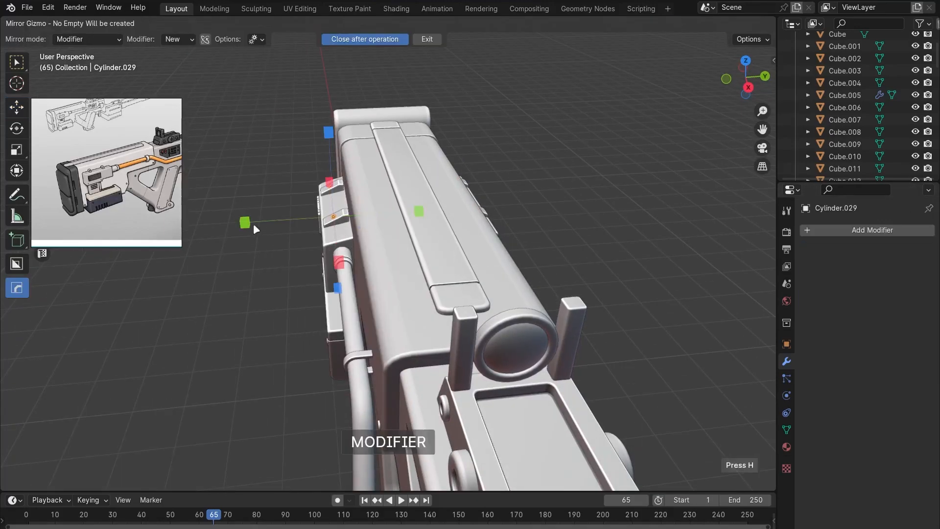
pyautogui.click(246, 223)
pyautogui.click(911, 312)
pyautogui.moveTo(525, 245); pyautogui.dragTo(382, 245, button='middle')
pyautogui.click(900, 250)
pyautogui.click(874, 262)
# Mirror the lower bolts on the upper stock module across Y with bisect on Y, using the stock body as mirror object.
pyautogui.moveTo(161, 274); pyautogui.dragTo(310, 289, button='middle')
pyautogui.click(309, 291)
pyautogui.hotkey('alt', 'x')
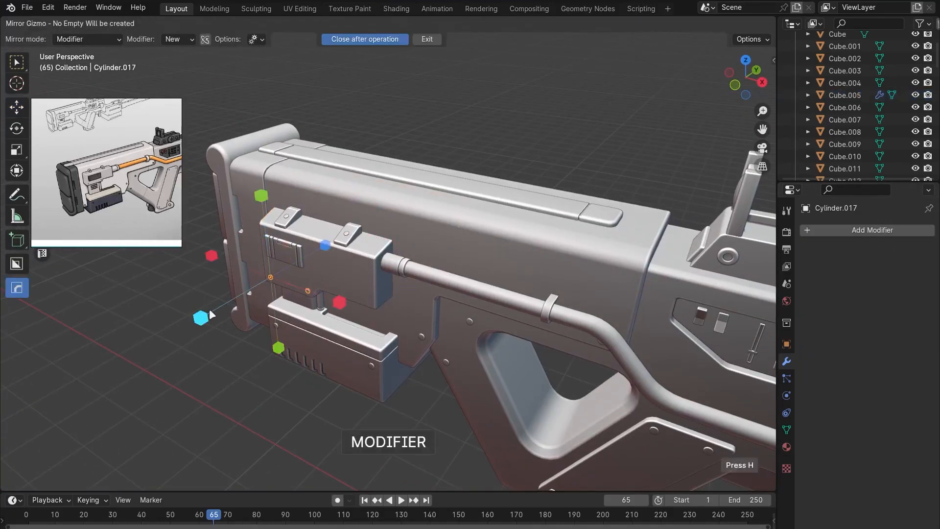
pyautogui.click(202, 319)
pyautogui.moveTo(441, 294); pyautogui.dragTo(294, 289, button='middle')
pyautogui.click(911, 312)
pyautogui.click(554, 225)
pyautogui.moveTo(907, 269); pyautogui.dragTo(908, 283)
pyautogui.moveTo(888, 269); pyautogui.dragTo(887, 282)
# Mirror the stock body bolts near the grip across Y about the rifle body and apply the Mirror modifier.
pyautogui.moveTo(620, 400); pyautogui.dragTo(446, 293, button='middle')
pyautogui.click(386, 298)
pyautogui.scroll(-4, 446, 293)
pyautogui.hotkey('alt', 'x')
pyautogui.click(296, 462)
pyautogui.scroll(2, 408, 338)
pyautogui.click(911, 312)
pyautogui.click(420, 207)
pyautogui.scroll(2, 420, 206)
pyautogui.moveTo(908, 269); pyautogui.dragTo(887, 283)
pyautogui.moveTo(603, 352); pyautogui.dragTo(515, 281, button='middle')
pyautogui.click(901, 250)
pyautogui.click(874, 262)
# Mirror the lower stock module's bolts across Y about the stock body and apply the Mirror modifier.
pyautogui.moveTo(319, 220); pyautogui.dragTo(612, 245, button='middle')
pyautogui.click(315, 298)
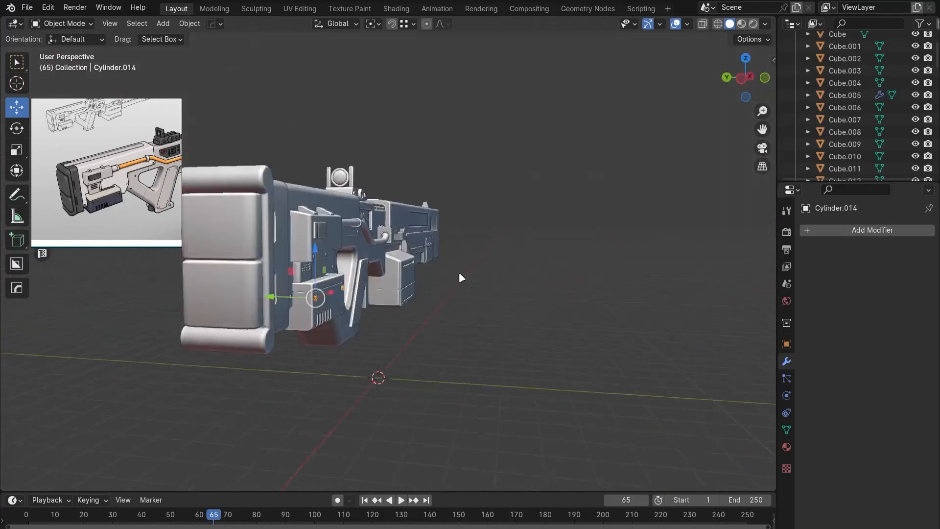
pyautogui.hotkey('alt', 'x')
pyautogui.moveTo(460, 271); pyautogui.dragTo(303, 324, button='middle')
pyautogui.click(397, 361)
pyautogui.click(885, 269)
pyautogui.click(885, 282)
pyautogui.click(911, 313)
pyautogui.click(364, 247)
pyautogui.click(901, 251)
pyautogui.click(879, 263)
# Mirror the bolts on the grip's inset panel across Y, with Cube.002 as mirror object, and apply the Mirror modifier.
pyautogui.click(415, 303)
pyautogui.click(400, 328)
pyautogui.hotkey('alt', 'x')
pyautogui.click(450, 376)
pyautogui.click(911, 312)
pyautogui.click(457, 221)
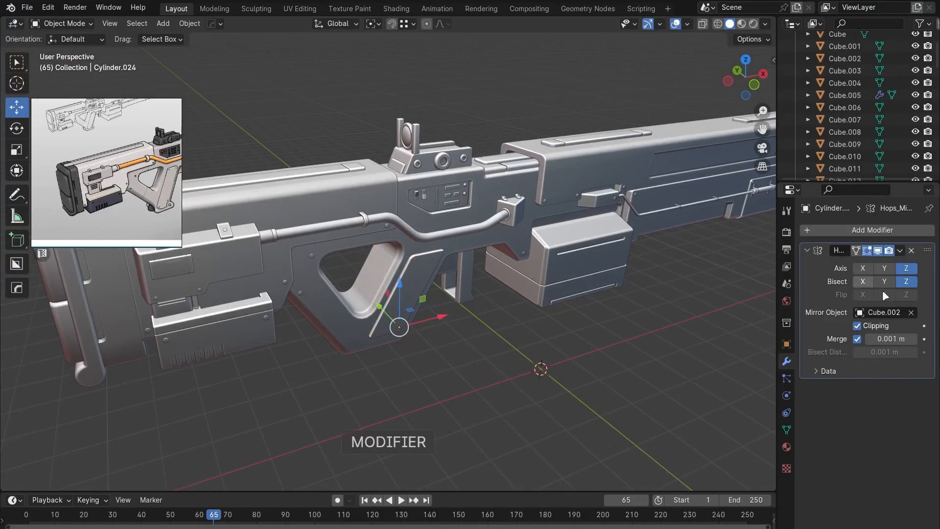
pyautogui.click(885, 269)
pyautogui.moveTo(343, 352); pyautogui.dragTo(466, 340, button='middle')
pyautogui.click(900, 250)
pyautogui.click(879, 263)
# Select the clip bolts on the cable connector box and apply their rotation and scale.
pyautogui.moveTo(401, 367); pyautogui.dragTo(299, 333, button='middle')
pyautogui.moveTo(314, 272); pyautogui.dragTo(333, 314, button='middle')
pyautogui.scroll(5, 505, 257)
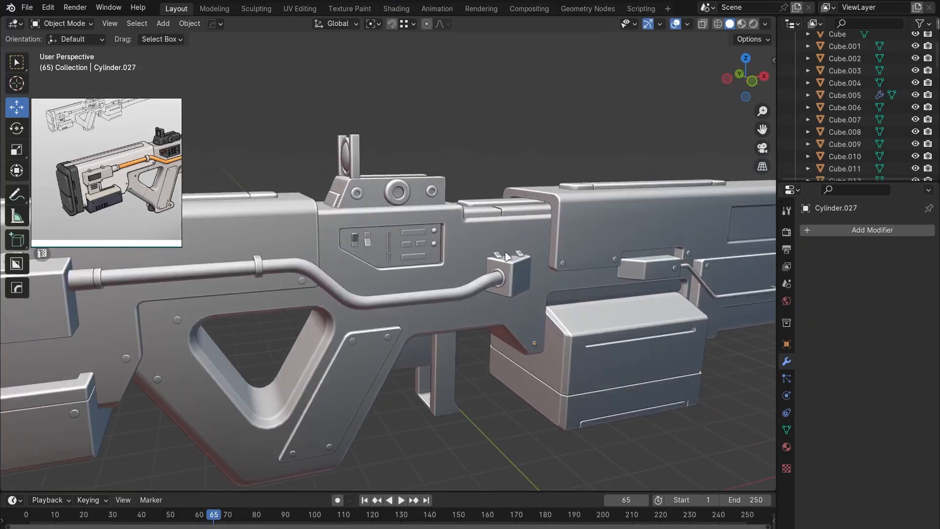
pyautogui.moveTo(504, 257); pyautogui.dragTo(421, 275, button='middle')
pyautogui.click(368, 286)
pyautogui.keyDown('shift'); pyautogui.click(347, 287); pyautogui.keyUp('shift')
pyautogui.moveTo(347, 287); pyautogui.dragTo(485, 343, button='middle')
pyautogui.hotkey('alt', 'x')
pyautogui.click(432, 39)
pyautogui.hotkey('ctrl', 'a')
pyautogui.click(429, 244)
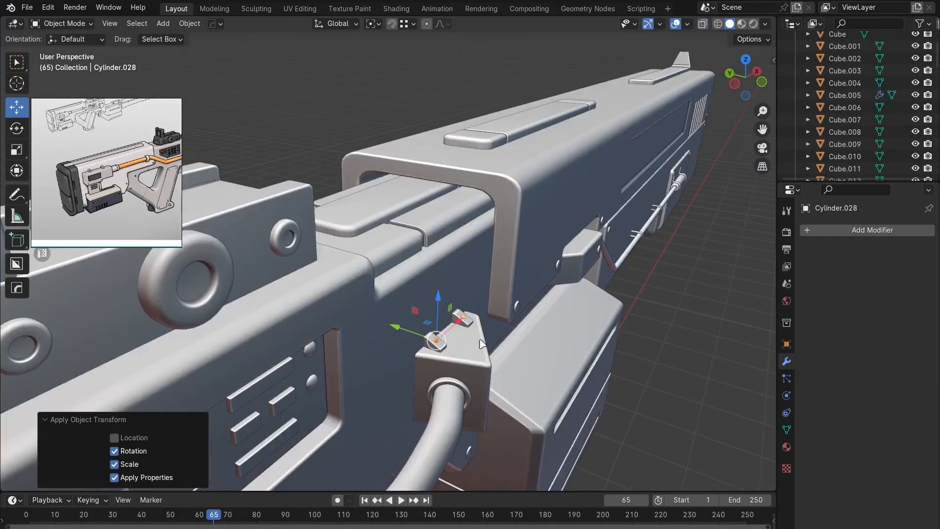
# Mirror the connector box's clip bolts to the opposite side about the receiver body and apply the Mirror modifier.
pyautogui.hotkey('alt', 'x')
pyautogui.click(912, 312)
pyautogui.click(427, 267)
pyautogui.click(901, 250)
pyautogui.click(879, 263)
# Try to mirror the bolt on the small box at the barrel's side and apply its object transform.
pyautogui.moveTo(622, 294); pyautogui.dragTo(434, 298, button='middle')
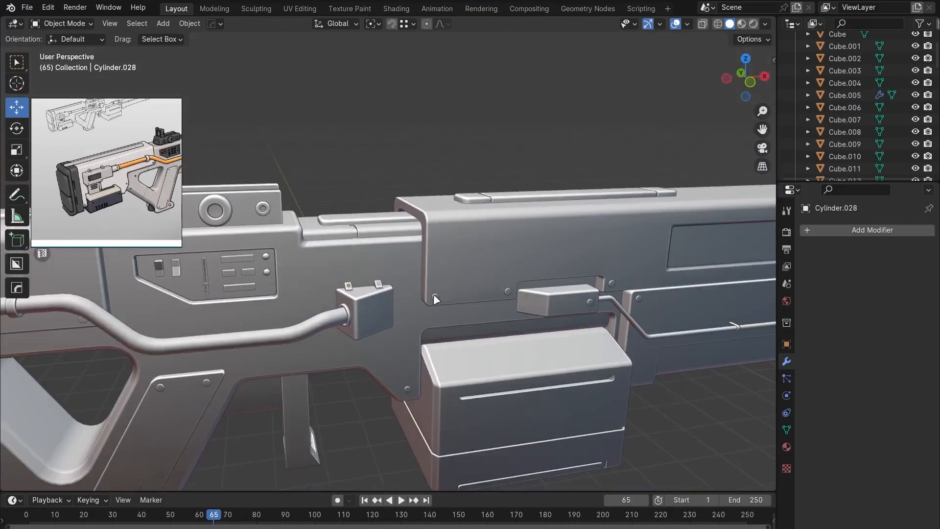
pyautogui.click(595, 305)
pyautogui.moveTo(587, 294); pyautogui.dragTo(554, 265, button='middle')
pyautogui.hotkey('alt', 'x')
pyautogui.click(911, 313)
pyautogui.hotkey('ctrl', 'a')
pyautogui.click(554, 255)
# Add a Weighted Normal modifier with Face Area weighting to the upper barrel housing and apply it.
pyautogui.click(838, 233)
pyautogui.click(710, 249)
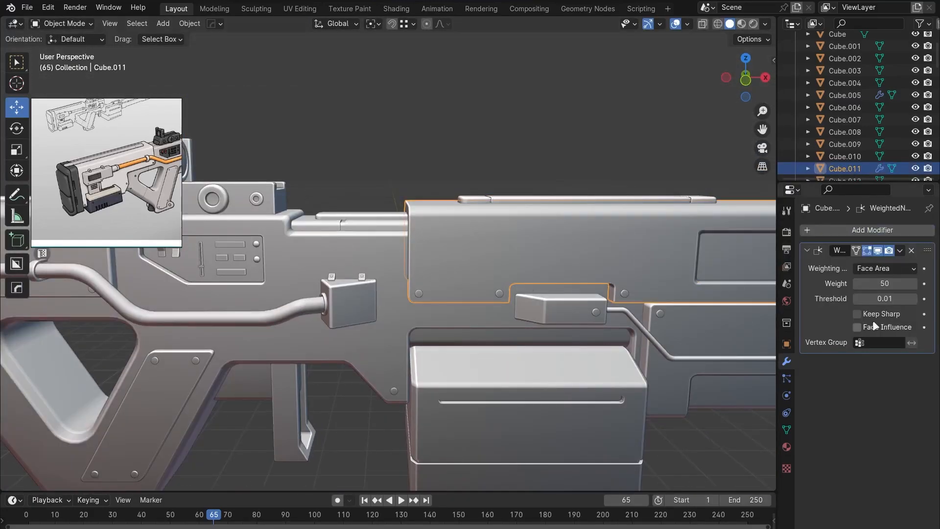
pyautogui.click(901, 250)
pyautogui.click(872, 263)
# Mirror the bolt on the barrel's small side box with Cube.011 as mirror object and apply the Mirror modifier.
pyautogui.click(595, 312)
pyautogui.moveTo(596, 312); pyautogui.dragTo(478, 316, button='middle')
pyautogui.hotkey('alt', 'x')
pyautogui.click(911, 312)
pyautogui.click(547, 281)
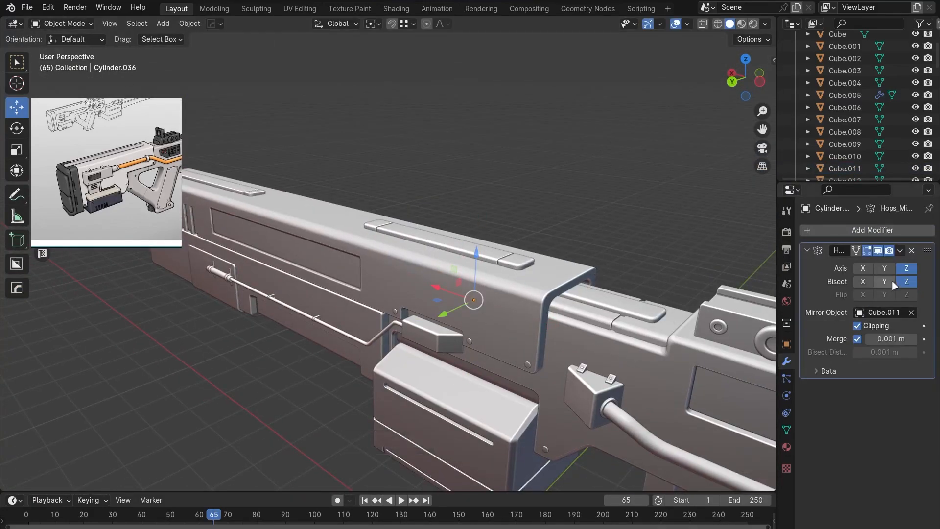
pyautogui.click(900, 250)
pyautogui.click(879, 263)
# Mirror the lower barrel housing's bolts to the opposite side with Cube.011 as mirror object and apply the modifier.
pyautogui.moveTo(563, 304); pyautogui.dragTo(392, 314, button='middle')
pyautogui.click(319, 364)
pyautogui.moveTo(319, 364); pyautogui.dragTo(490, 343, button='middle')
pyautogui.hotkey('alt', 'x')
pyautogui.click(342, 169)
pyautogui.click(911, 312)
pyautogui.click(380, 215)
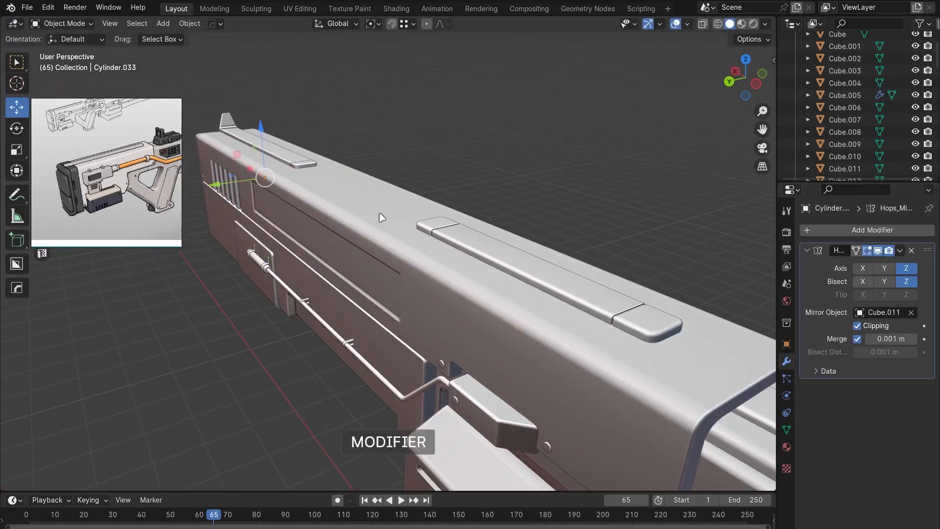
pyautogui.click(900, 250)
pyautogui.click(876, 264)
# Mirror the barrel side panel's bolts about the upper barrel housing and apply the Mirror modifier.
pyautogui.moveTo(622, 304); pyautogui.dragTo(598, 318, button='middle')
pyautogui.click(625, 313)
pyautogui.hotkey('alt', 'x')
pyautogui.click(911, 313)
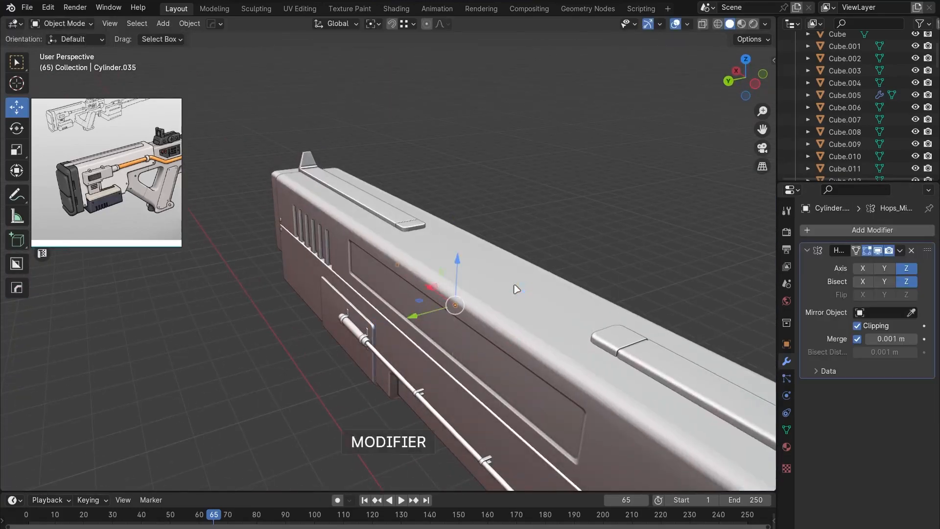
pyautogui.click(517, 288)
pyautogui.click(901, 251)
pyautogui.click(875, 263)
# Deselect everything and examine the bolts on the whole rifle from the side and the muzzle end.
pyautogui.click(528, 215)
pyautogui.scroll(-6, 527, 216)
pyautogui.moveTo(386, 349); pyautogui.dragTo(430, 338, button='middle')
pyautogui.scroll(-2, 429, 332)
pyautogui.scroll(3, 363, 333)
pyautogui.moveTo(375, 322); pyautogui.dragTo(427, 329, button='middle')
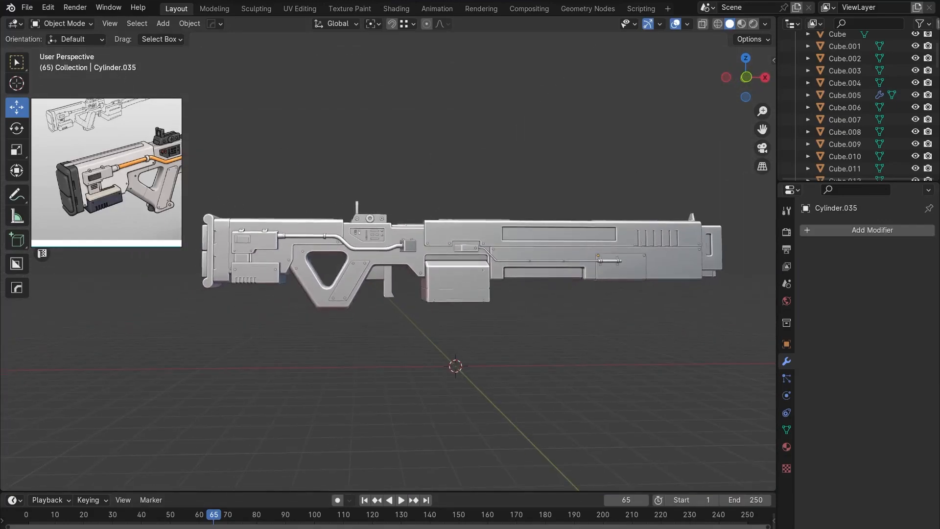
pyautogui.moveTo(426, 384); pyautogui.dragTo(316, 131, button='middle')
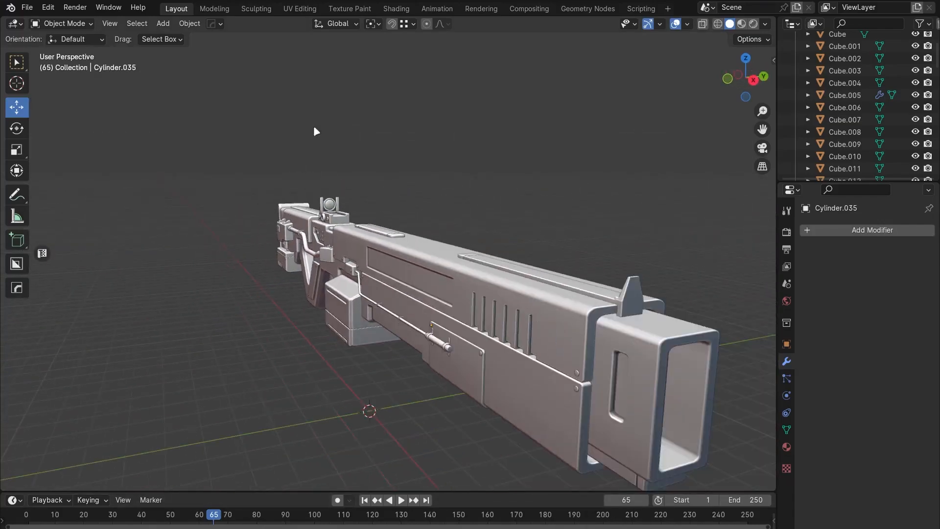
# Switch to the Shading workspace and assign the black material to the lower stock module's bolts.
pyautogui.click(389, 11)
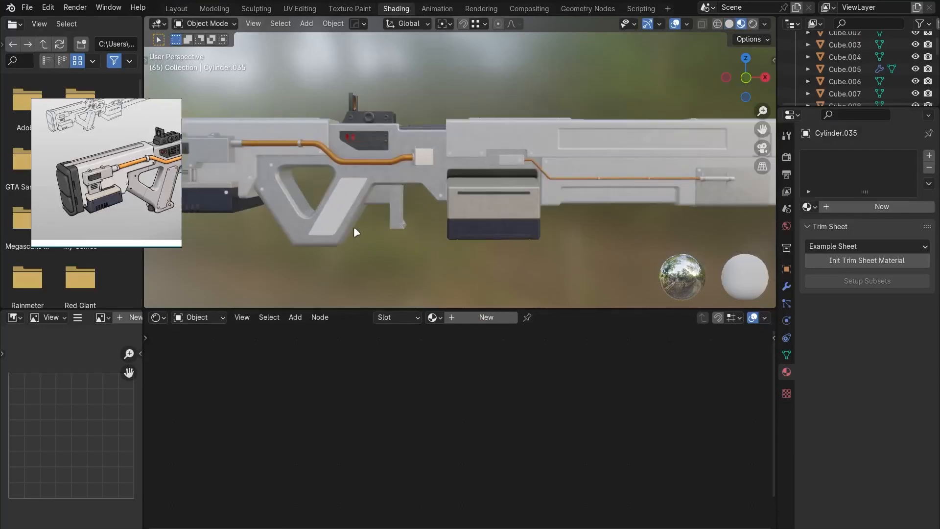
pyautogui.scroll(-3, 350, 221)
pyautogui.scroll(6, 347, 216)
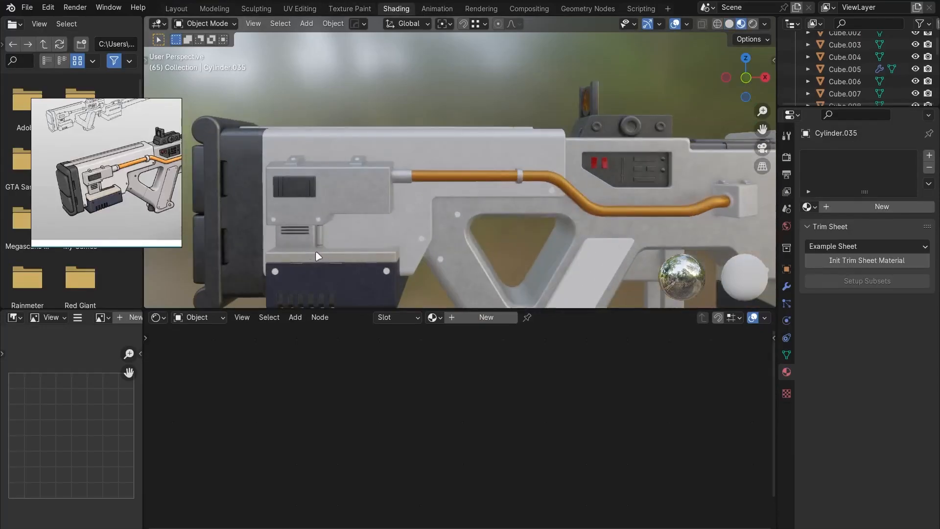
pyautogui.click(443, 319)
pyautogui.click(453, 334)
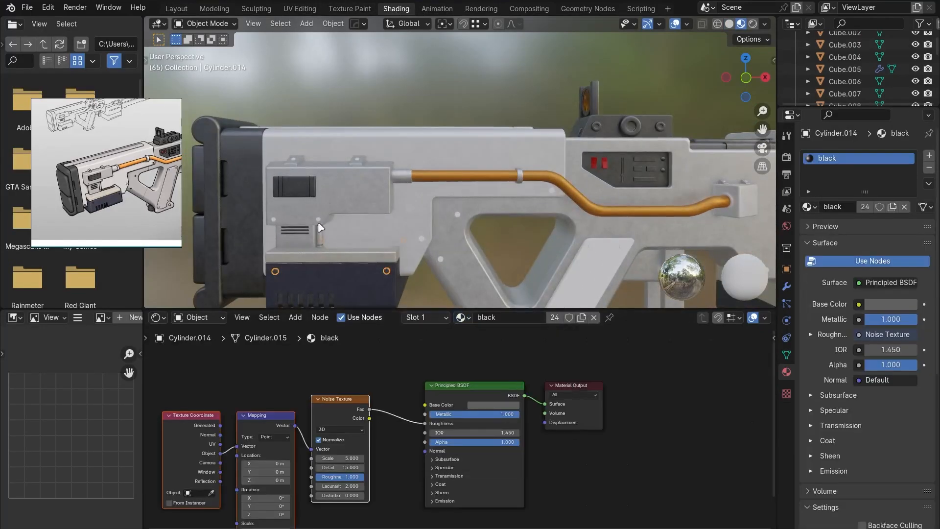
# Select the bolts on the upper stock module, its clips, the stock body, the grip frame and the receiver.
pyautogui.click(350, 173)
pyautogui.click(356, 159)
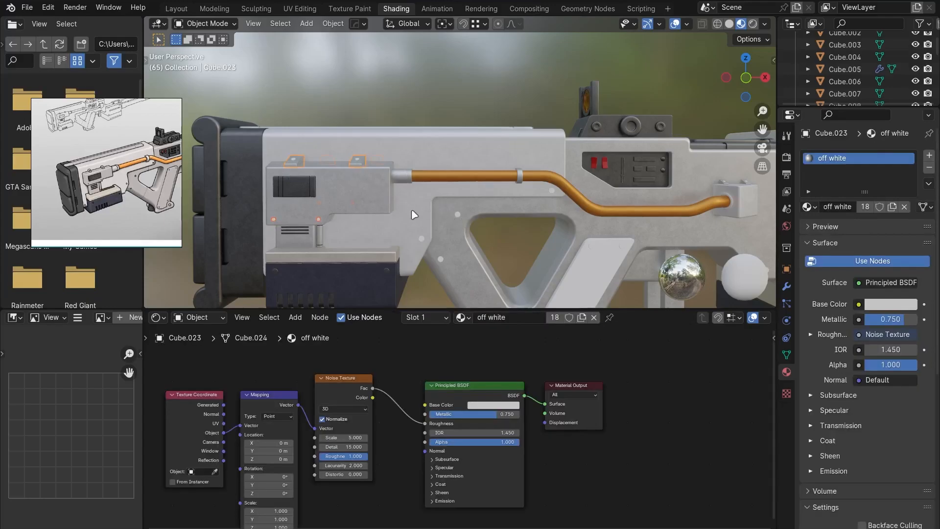
pyautogui.click(359, 175)
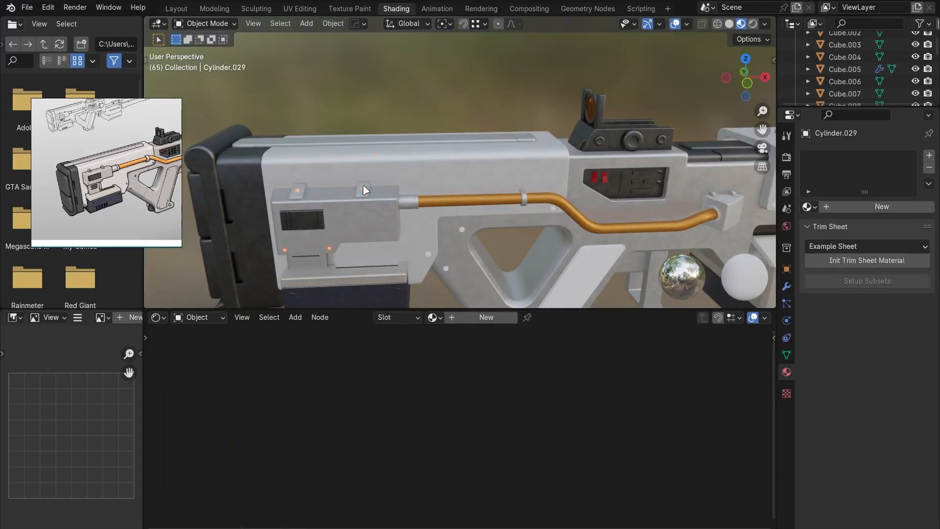
pyautogui.keyDown('shift'); pyautogui.click(462, 229); pyautogui.keyUp('shift')
pyautogui.moveTo(541, 260); pyautogui.dragTo(370, 168, button='middle')
pyautogui.moveTo(472, 206); pyautogui.dragTo(407, 174, button='middle')
pyautogui.keyDown('shift'); pyautogui.moveTo(627, 157); pyautogui.dragTo(470, 174, button='middle'); pyautogui.keyUp('shift')
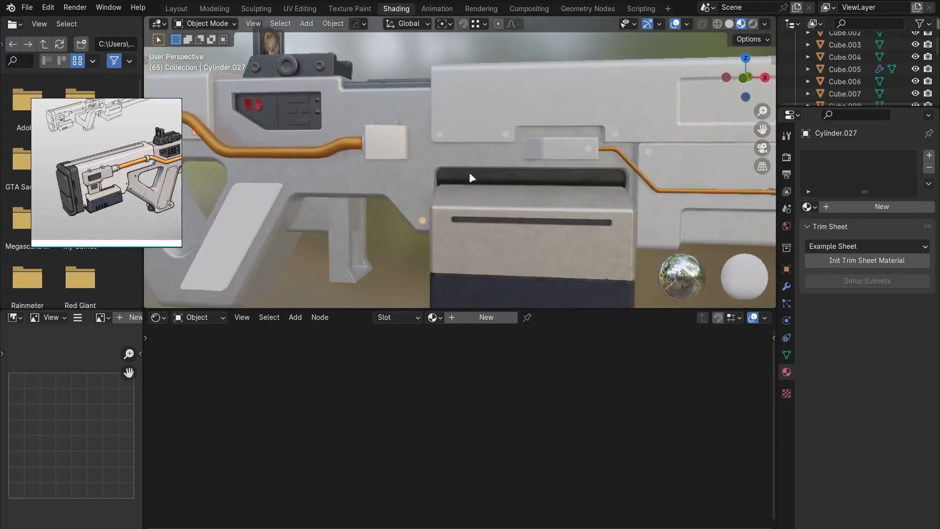
# Extend the selection with the bolts on the barrel housings, the small side box and the barrel side panel.
pyautogui.click(441, 134)
pyautogui.keyDown('shift'); pyautogui.moveTo(605, 198); pyautogui.dragTo(429, 174, button='middle'); pyautogui.keyUp('shift')
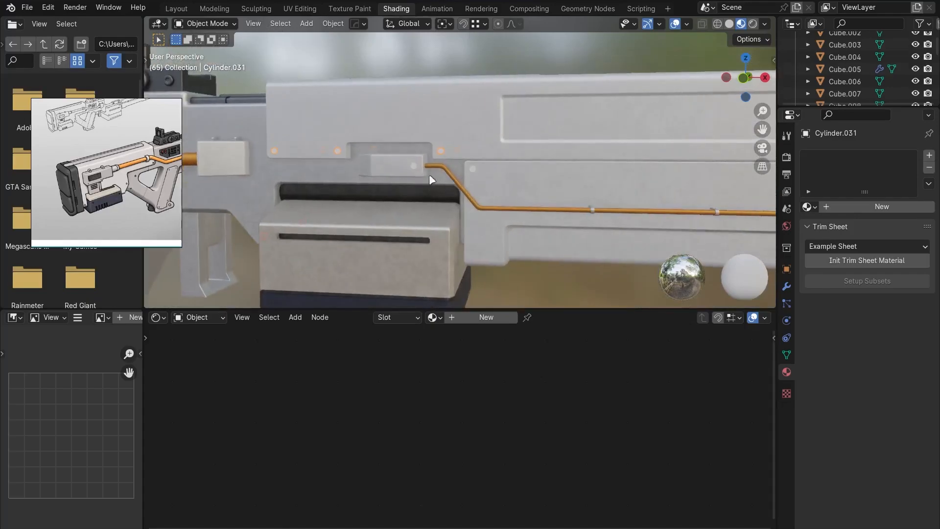
pyautogui.keyDown('shift'); pyautogui.moveTo(619, 214); pyautogui.dragTo(193, 197, button='middle'); pyautogui.keyUp('shift')
pyautogui.keyDown('shift'); pyautogui.moveTo(634, 195); pyautogui.dragTo(539, 191, button='middle'); pyautogui.keyUp('shift')
pyautogui.scroll(-5, 571, 207)
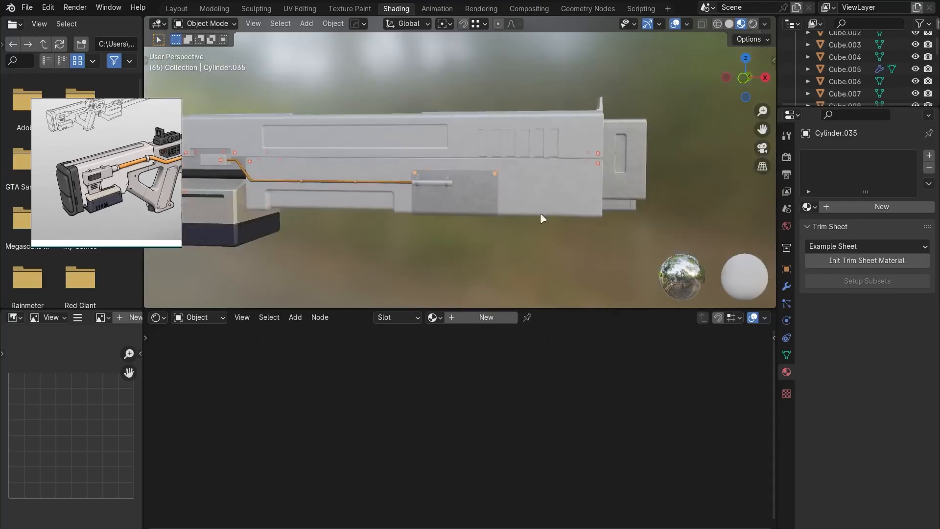
pyautogui.scroll(2, 591, 216)
# Link the black material from the lower stock module's bolts to all the selected bolts.
pyautogui.hotkey('ctrl', 'l')
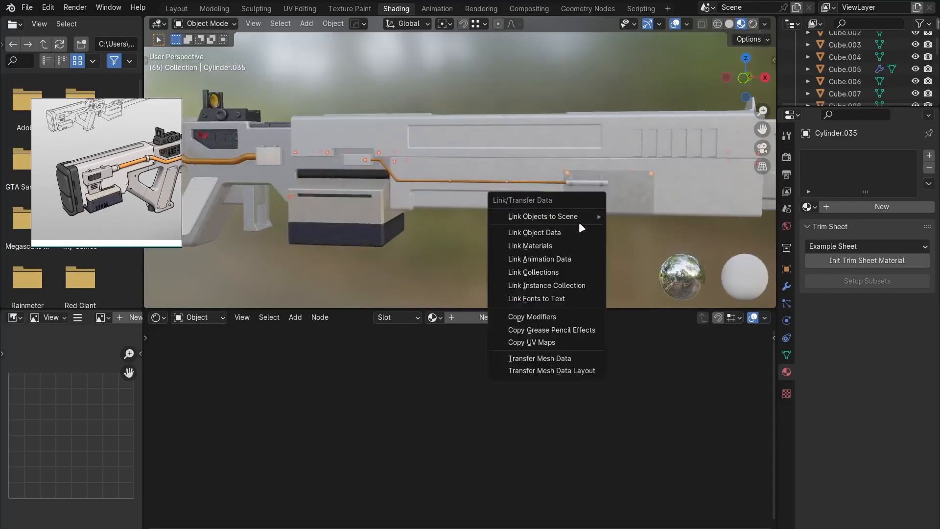
pyautogui.scroll(-3, 441, 245)
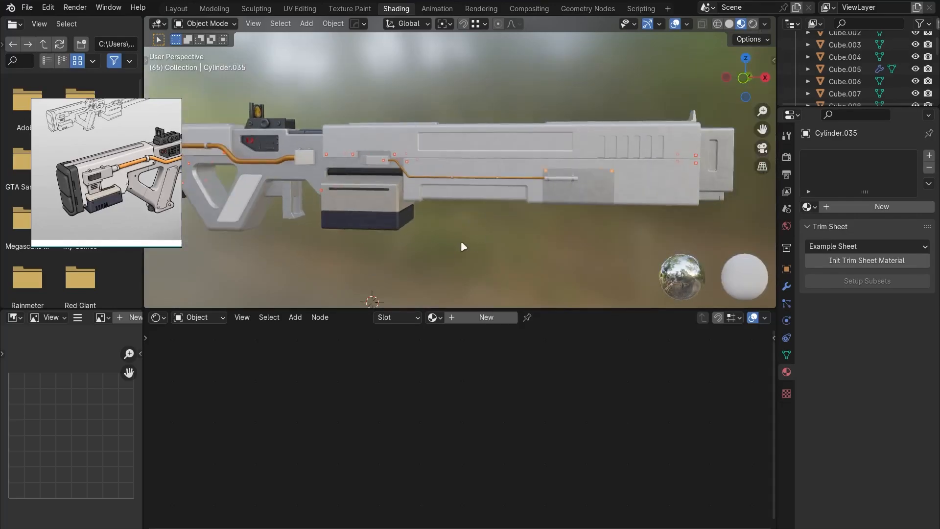
pyautogui.scroll(6, 325, 218)
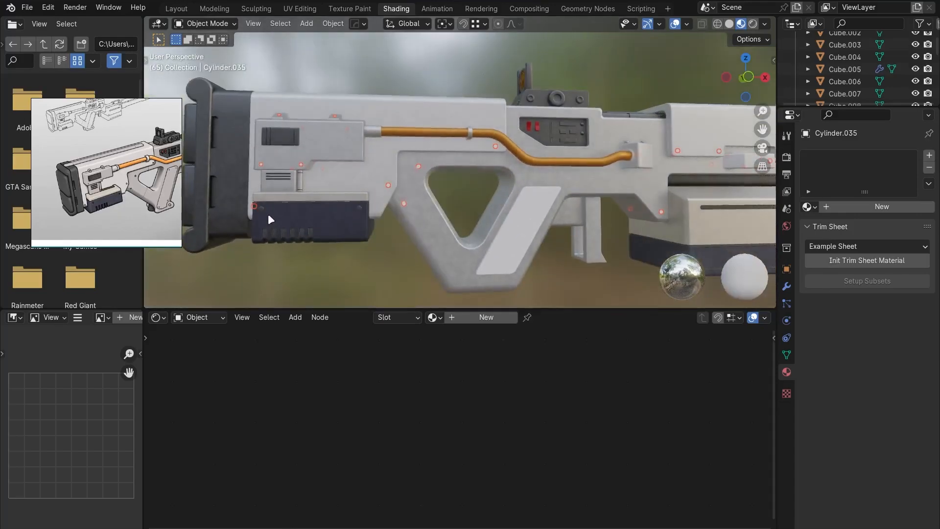
pyautogui.click(262, 206)
pyautogui.hotkey('ctrl', 'l')
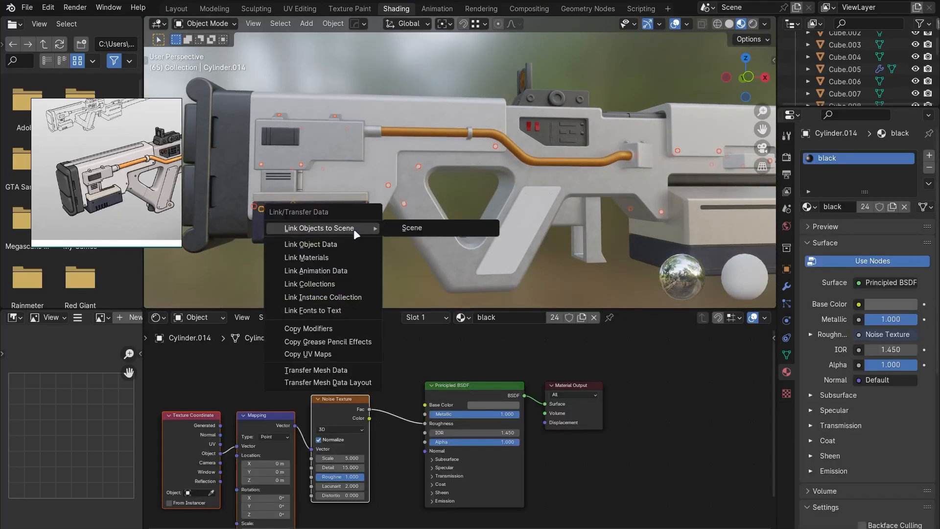
pyautogui.click(329, 253)
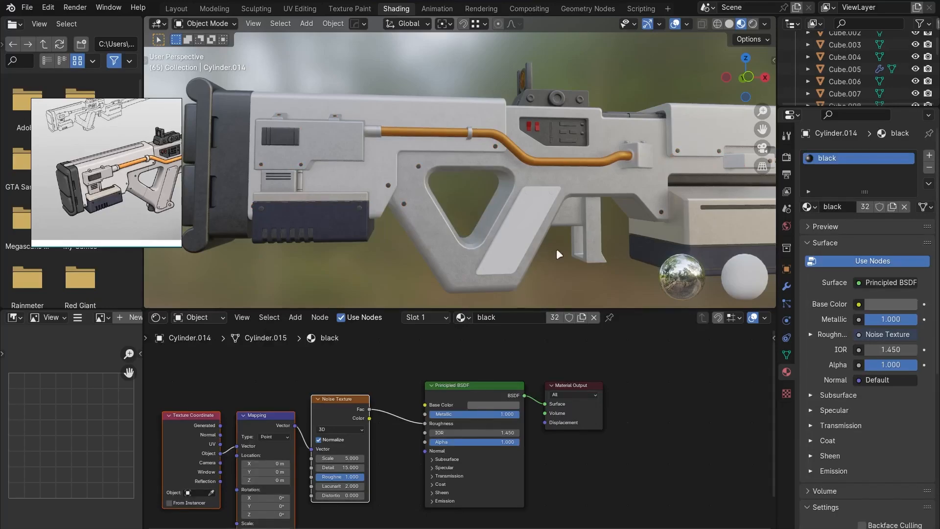
# Assign the existing white material to the inset panel on the grip.
pyautogui.keyDown('shift'); pyautogui.moveTo(501, 232); pyautogui.dragTo(433, 214, button='middle'); pyautogui.keyUp('shift')
pyautogui.click(453, 224)
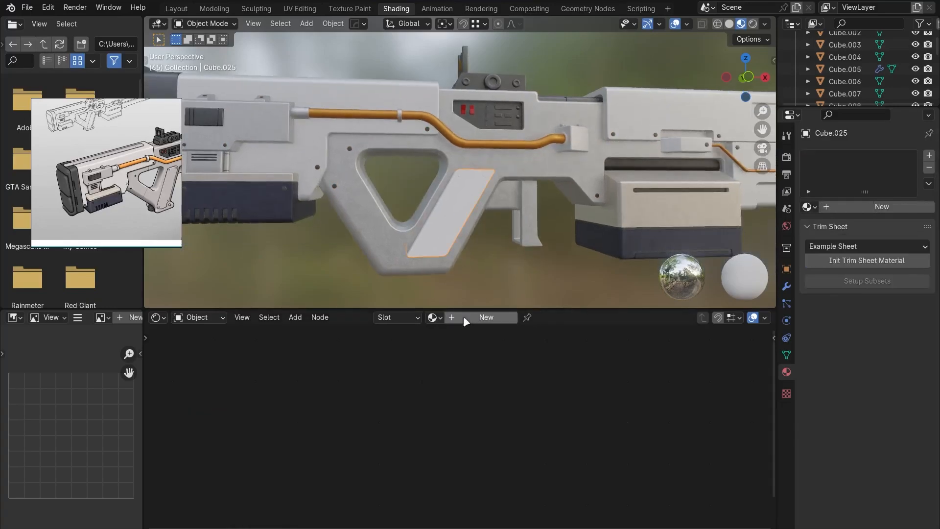
pyautogui.click(432, 318)
pyautogui.click(453, 405)
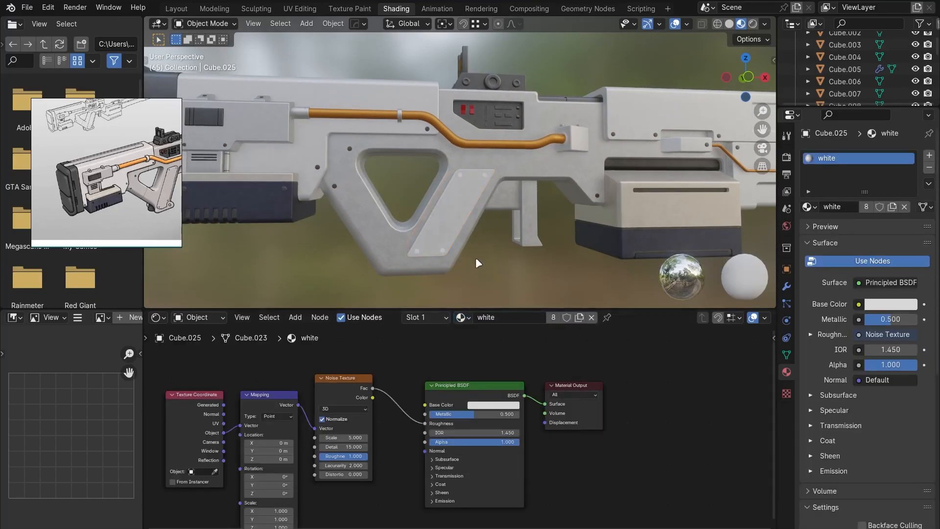
# Assign the black material to the bolts on the grip's inset panel.
pyautogui.scroll(2, 419, 269)
pyautogui.click(416, 265)
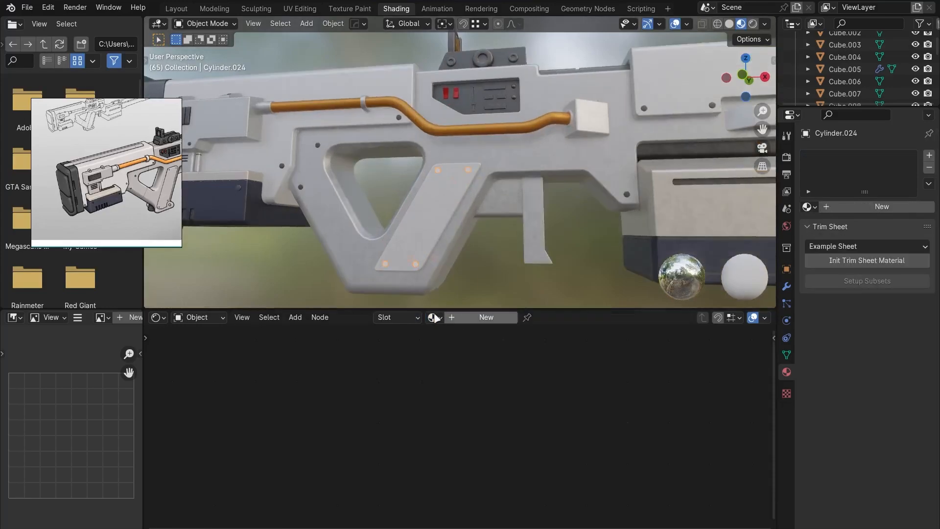
pyautogui.click(434, 317)
pyautogui.click(445, 336)
pyautogui.click(502, 266)
pyautogui.scroll(-3, 526, 227)
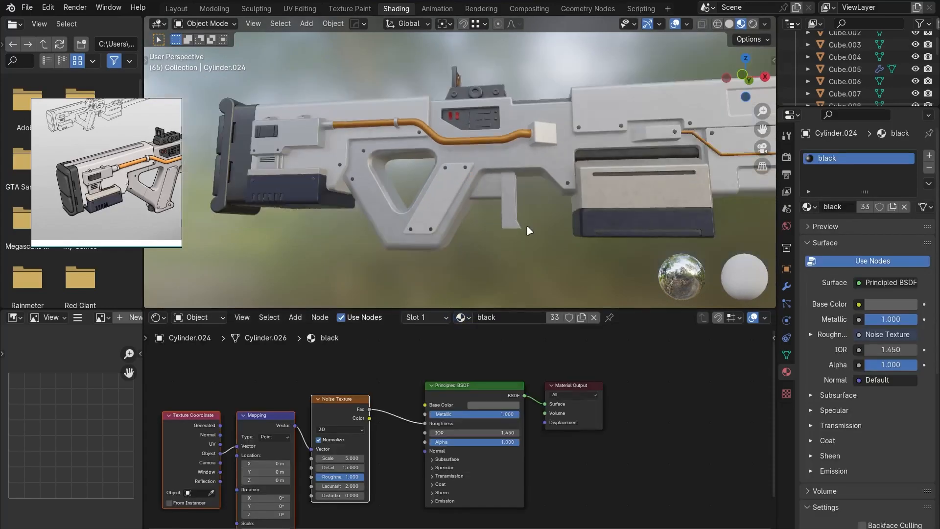
# Assign the black material to the clip bolts on the cable connector box.
pyautogui.moveTo(527, 227); pyautogui.dragTo(517, 265, button='middle')
pyautogui.scroll(6, 556, 194)
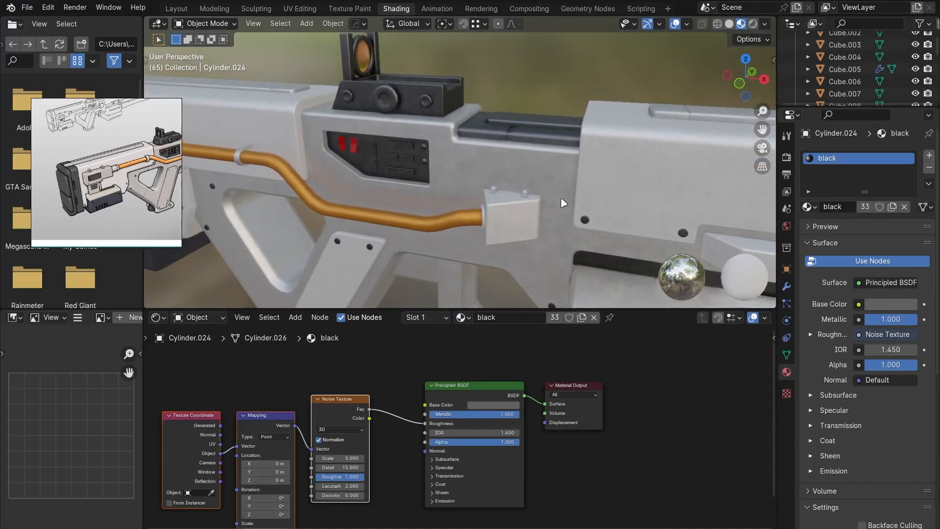
pyautogui.click(574, 218)
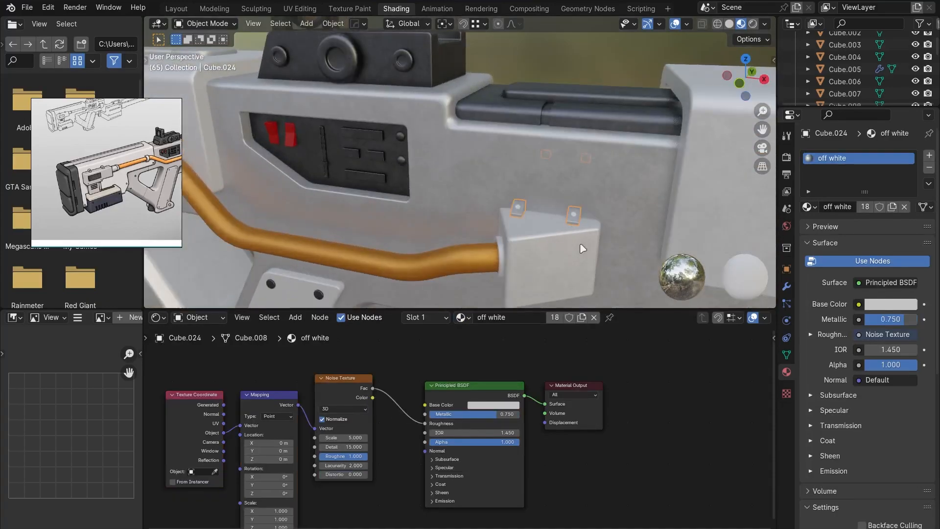
pyautogui.click(574, 216)
pyautogui.click(449, 317)
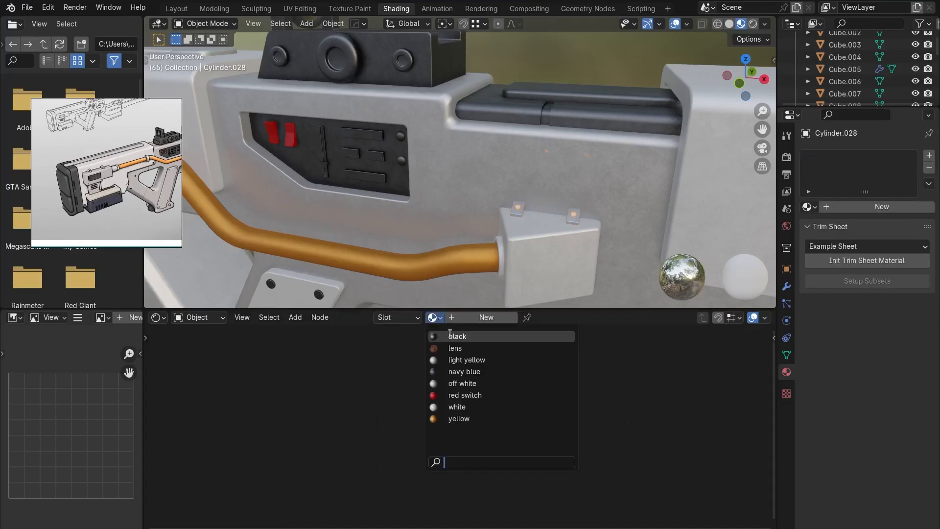
pyautogui.click(453, 332)
# Add the black material to the muzzle block and assign it to the floor and inner edge of its vertical side slot.
pyautogui.scroll(-6, 473, 250)
pyautogui.scroll(-4, 530, 239)
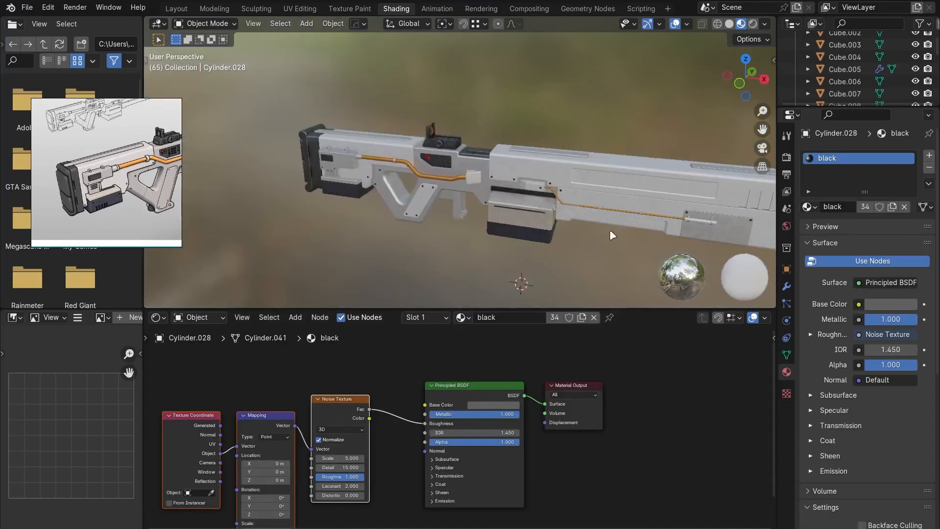
pyautogui.keyDown('shift'); pyautogui.moveTo(610, 230); pyautogui.dragTo(448, 202, button='middle'); pyautogui.keyUp('shift')
pyautogui.scroll(-2, 149, 195)
pyautogui.moveTo(149, 195); pyautogui.dragTo(43, 197, button='middle')
pyautogui.moveTo(466, 192); pyautogui.dragTo(486, 172, button='middle')
pyautogui.click(486, 173)
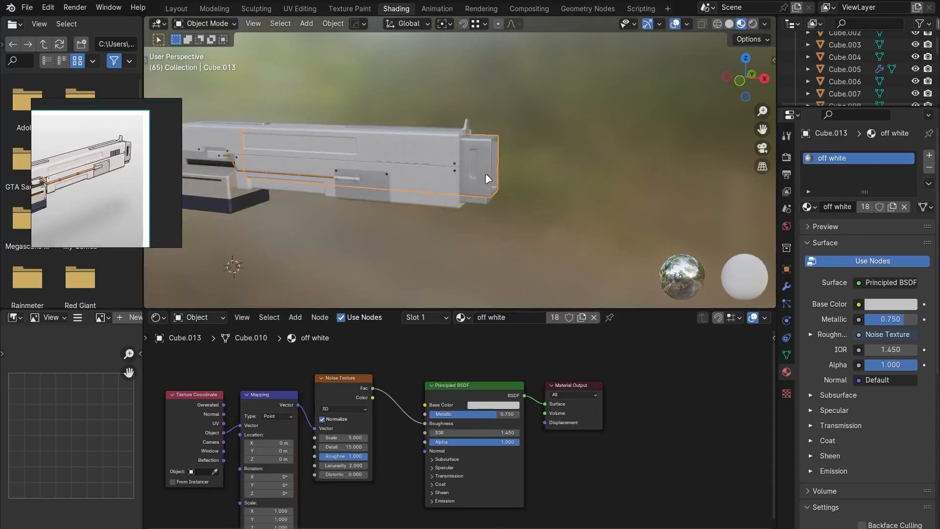
pyautogui.press('KP_1')
pyautogui.scroll(5, 496, 179)
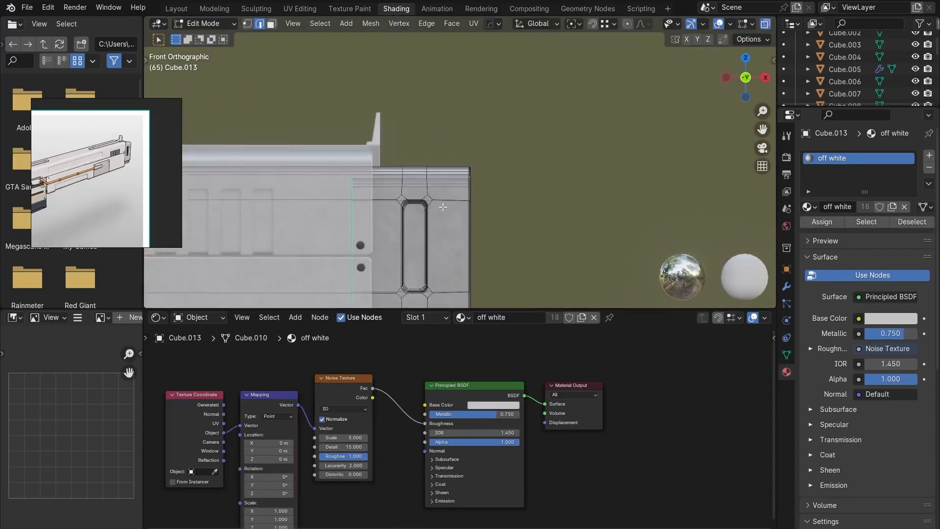
pyautogui.press('Tab')
pyautogui.keyDown('shift'); pyautogui.moveTo(419, 254); pyautogui.dragTo(441, 192, button='middle'); pyautogui.keyUp('shift')
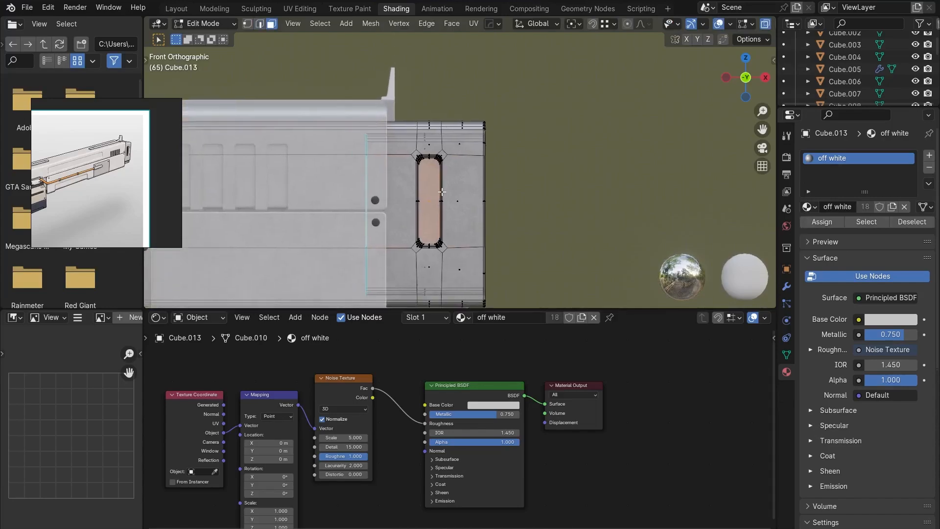
pyautogui.press('ctrl+KP_Add')
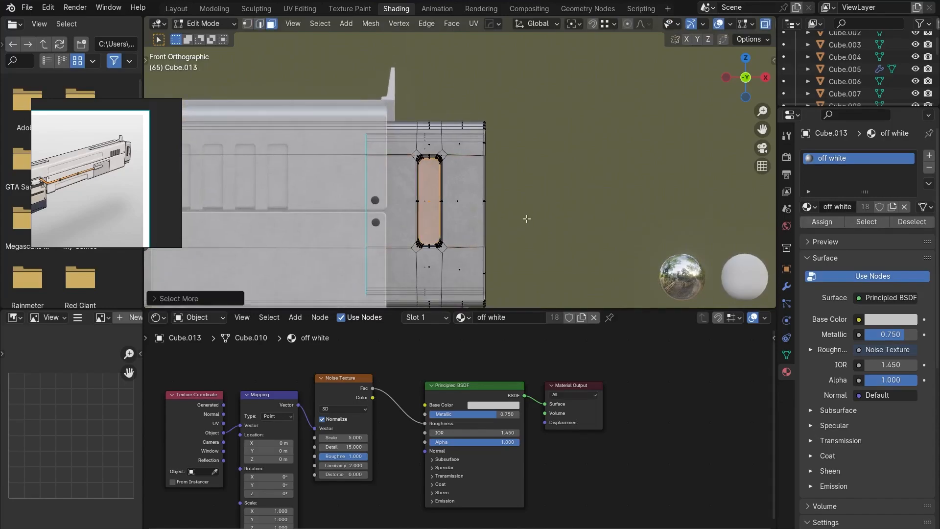
pyautogui.hotkey('alt', 'z')
pyautogui.moveTo(526, 218); pyautogui.dragTo(451, 226, button='middle')
pyautogui.scroll(-2, 451, 226)
pyautogui.scroll(-3, 451, 226)
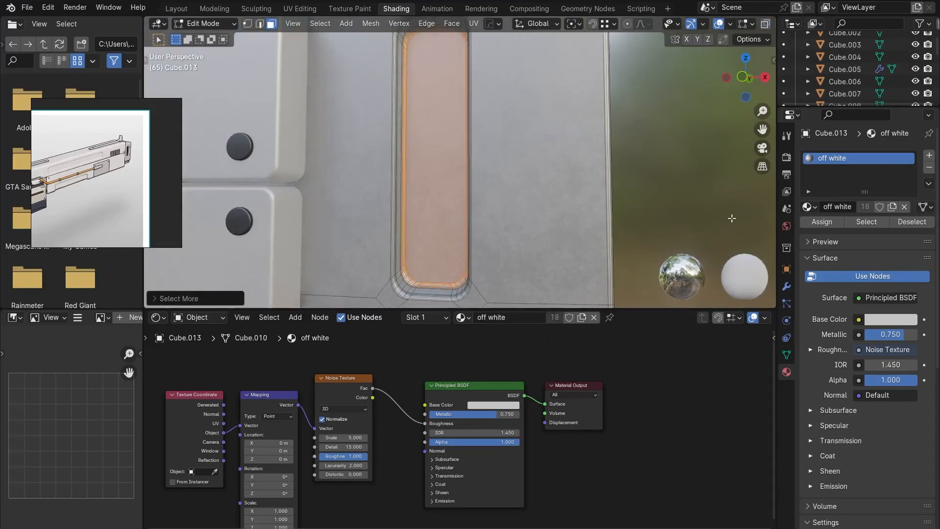
pyautogui.click(928, 156)
pyautogui.click(808, 231)
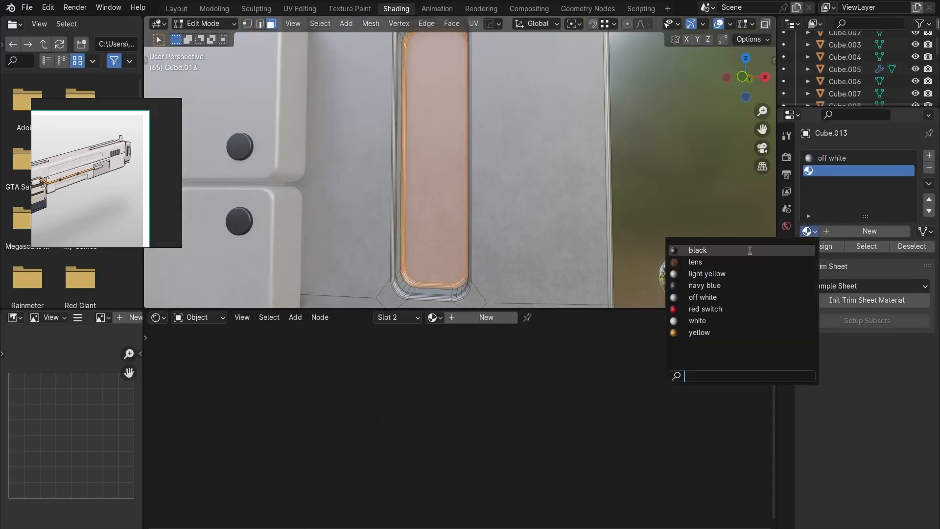
pyautogui.click(809, 248)
pyautogui.click(811, 246)
pyautogui.press('Tab')
pyautogui.click(670, 212)
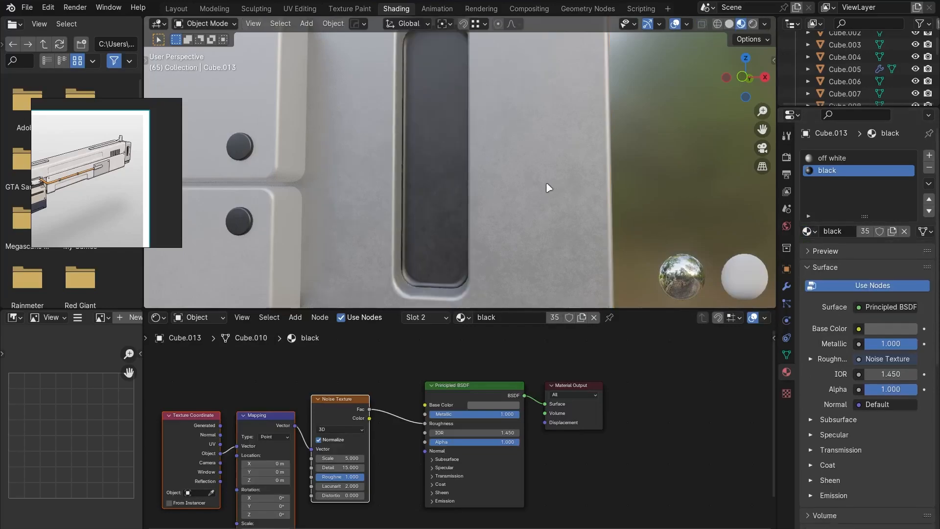
# Add the black material to the small block beneath the muzzle and assign it to the narrow groove around it.
pyautogui.scroll(-6, 546, 182)
pyautogui.moveTo(530, 191); pyautogui.dragTo(196, 204, button='middle')
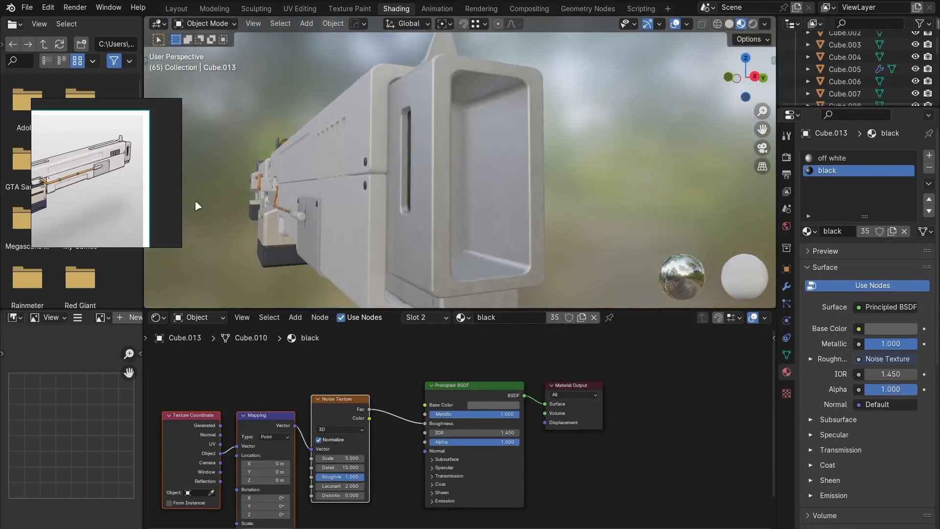
pyautogui.scroll(3, 102, 180)
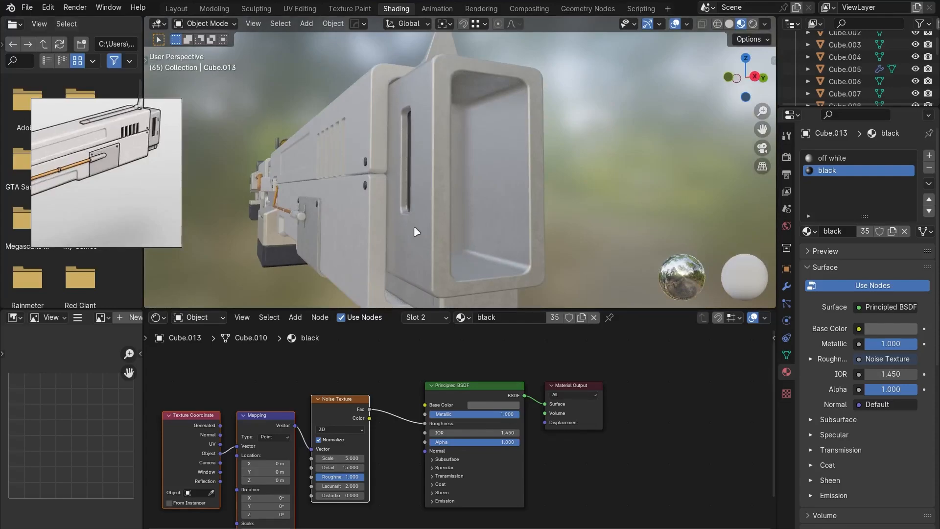
pyautogui.moveTo(416, 231); pyautogui.dragTo(489, 277, button='middle')
pyautogui.click(489, 277)
pyautogui.press('Tab')
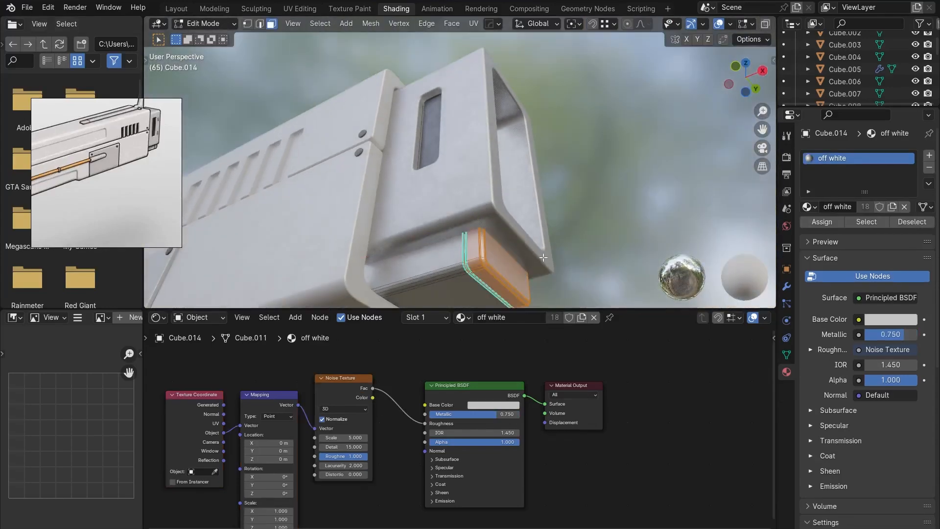
pyautogui.keyDown('shift'); pyautogui.moveTo(544, 257); pyautogui.dragTo(547, 153, button='middle'); pyautogui.keyUp('shift')
pyautogui.click(583, 223)
pyautogui.scroll(4, 490, 146)
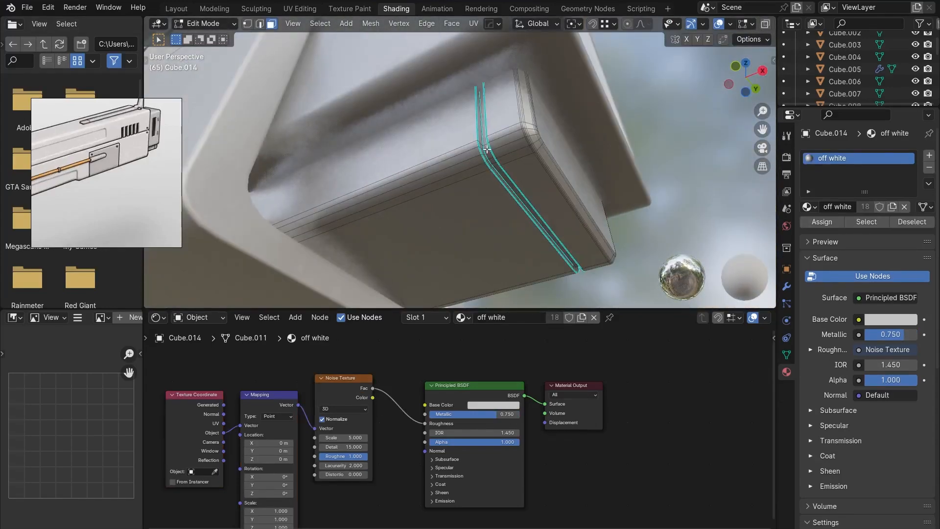
pyautogui.click(929, 156)
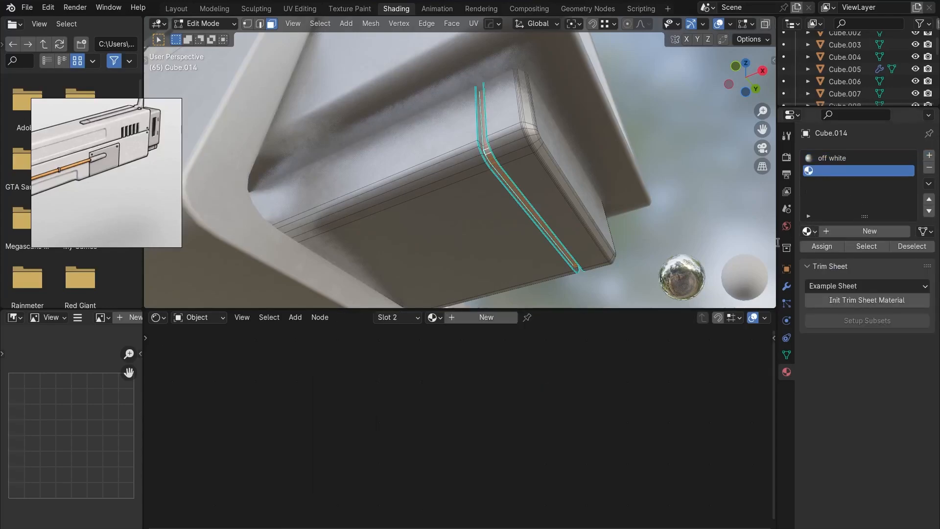
pyautogui.click(808, 231)
pyautogui.click(806, 245)
pyautogui.press('Tab')
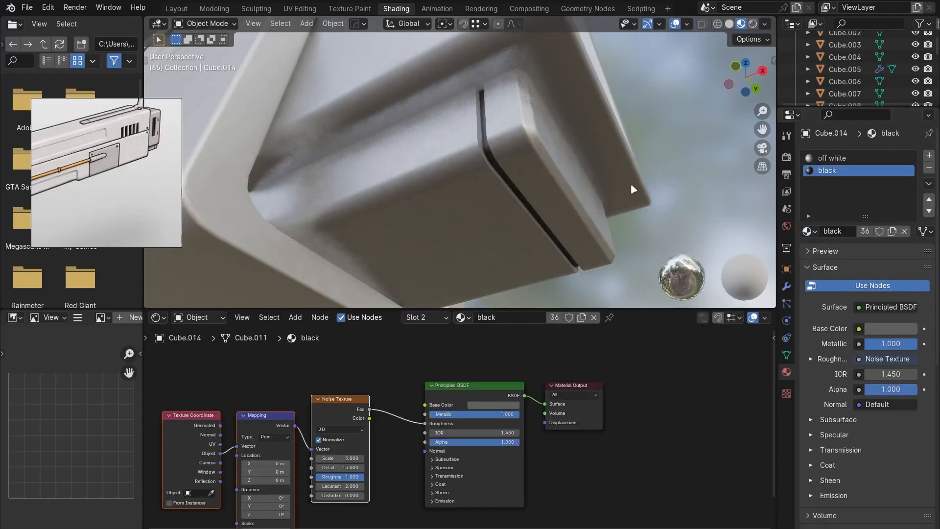
# Add the black material to the upper barrel housing and assign it to the six recessed side vents.
pyautogui.moveTo(631, 183); pyautogui.dragTo(413, 206, button='middle')
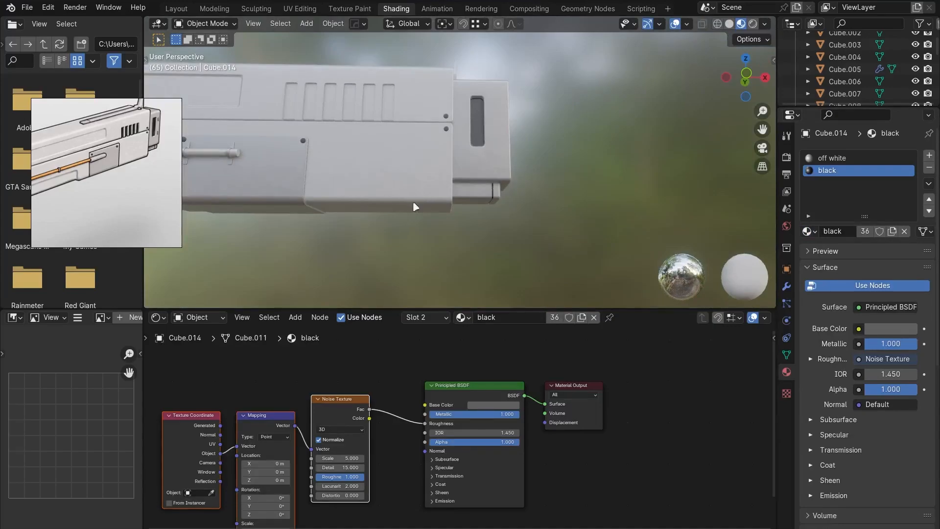
pyautogui.press('KP_1')
pyautogui.click(412, 158)
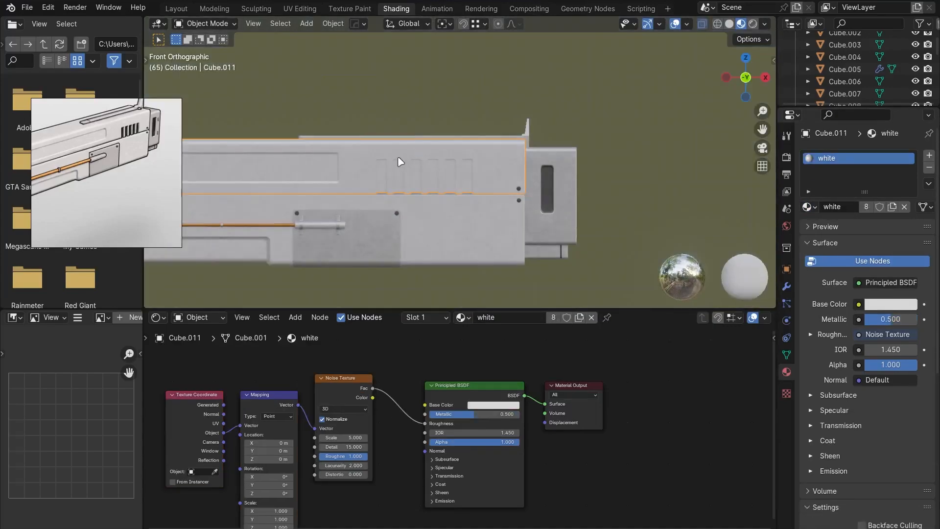
pyautogui.press('Tab')
pyautogui.scroll(2, 394, 161)
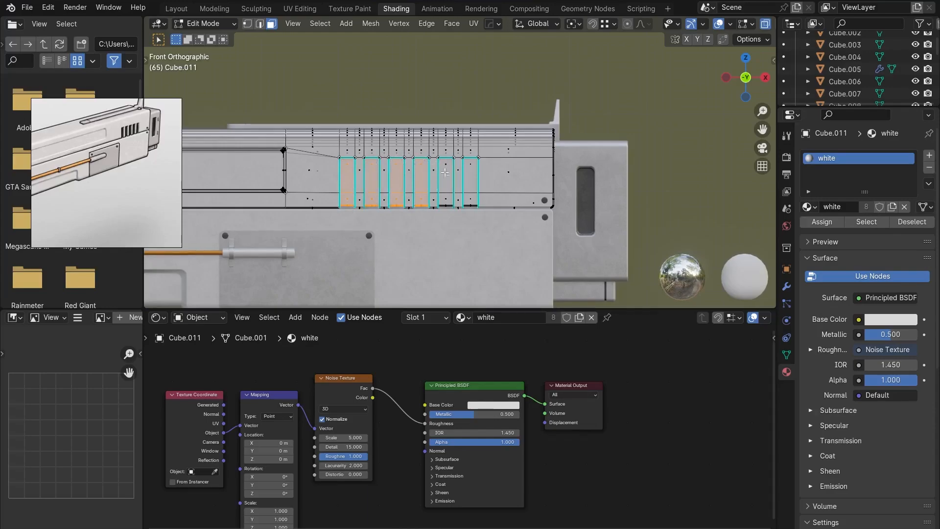
pyautogui.keyDown('shift'); pyautogui.click(472, 212); pyautogui.keyUp('shift')
pyautogui.scroll(4, 475, 206)
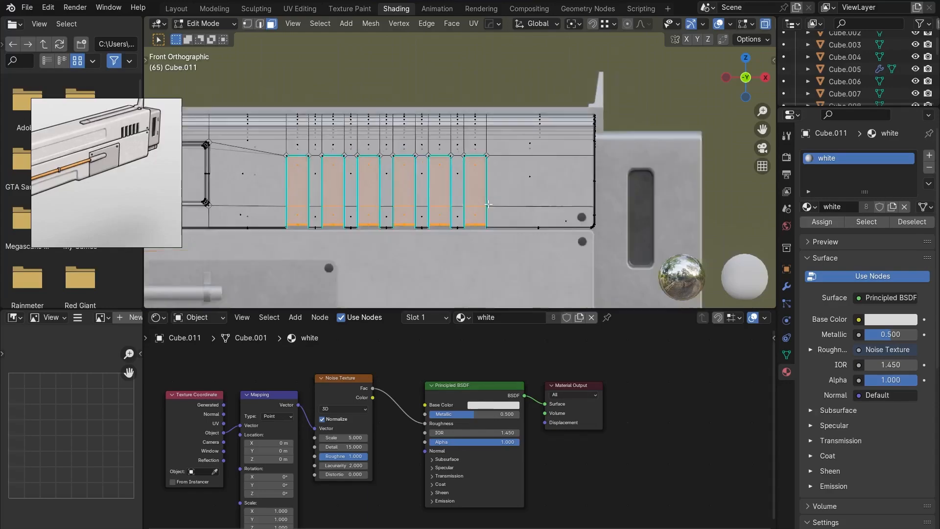
pyautogui.moveTo(493, 188); pyautogui.dragTo(487, 167, button='middle')
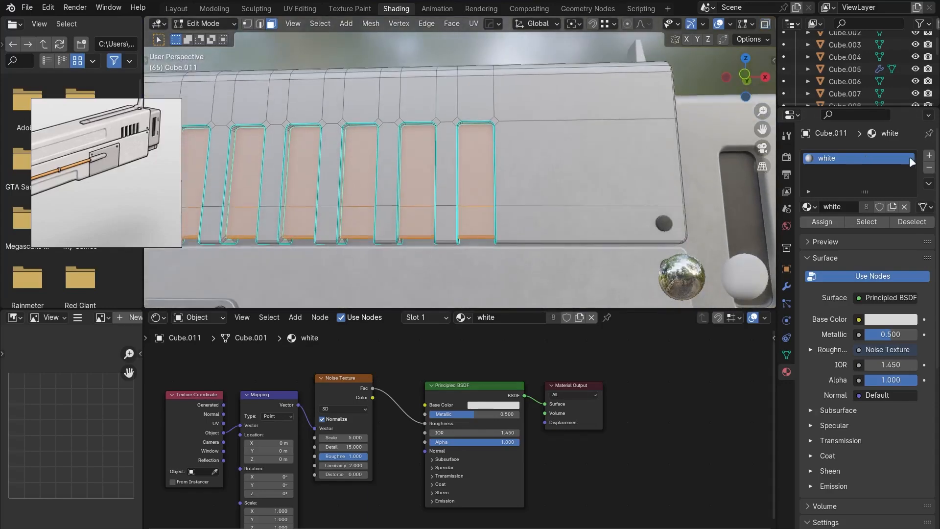
pyautogui.click(929, 155)
pyautogui.click(808, 230)
pyautogui.click(799, 245)
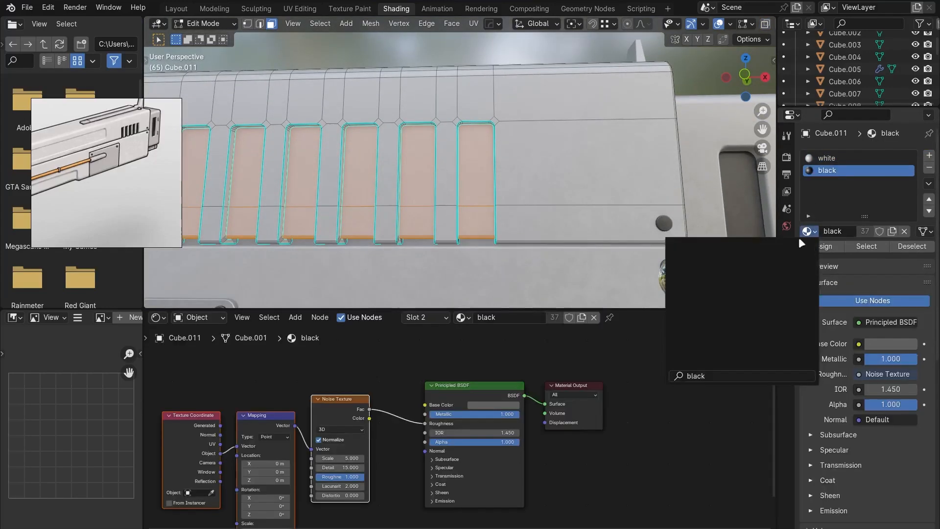
pyautogui.click(823, 246)
pyautogui.press('Tab')
# Add the black material to the front raised strip on the barrel's top and assign it to the groove across its rear end.
pyautogui.scroll(-4, 598, 101)
pyautogui.scroll(-2, 445, 209)
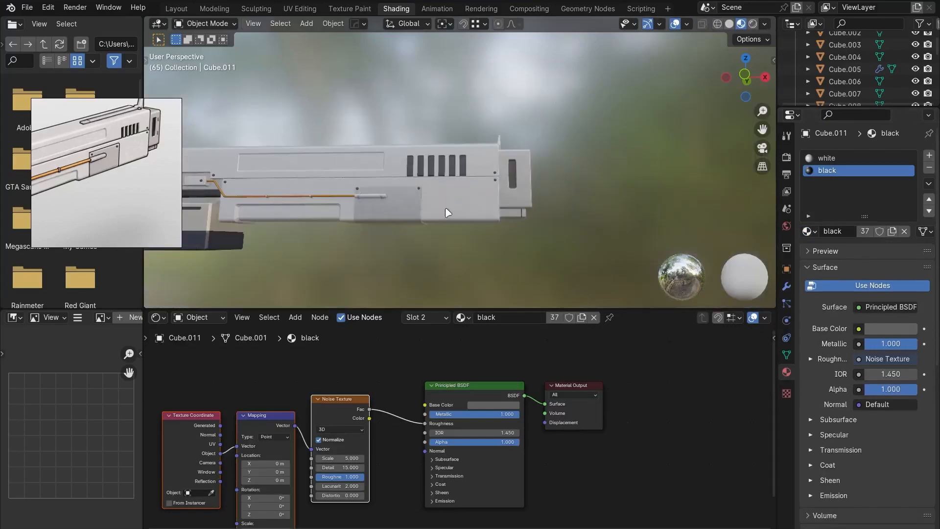
pyautogui.scroll(2, 472, 208)
pyautogui.moveTo(405, 219); pyautogui.dragTo(405, 233, button='middle')
pyautogui.scroll(-3, 538, 193)
pyautogui.keyDown('shift'); pyautogui.moveTo(352, 214); pyautogui.dragTo(539, 230, button='middle'); pyautogui.keyUp('shift')
pyautogui.keyDown('shift'); pyautogui.moveTo(695, 177); pyautogui.dragTo(478, 200, button='middle'); pyautogui.keyUp('shift')
pyautogui.scroll(2, 545, 185)
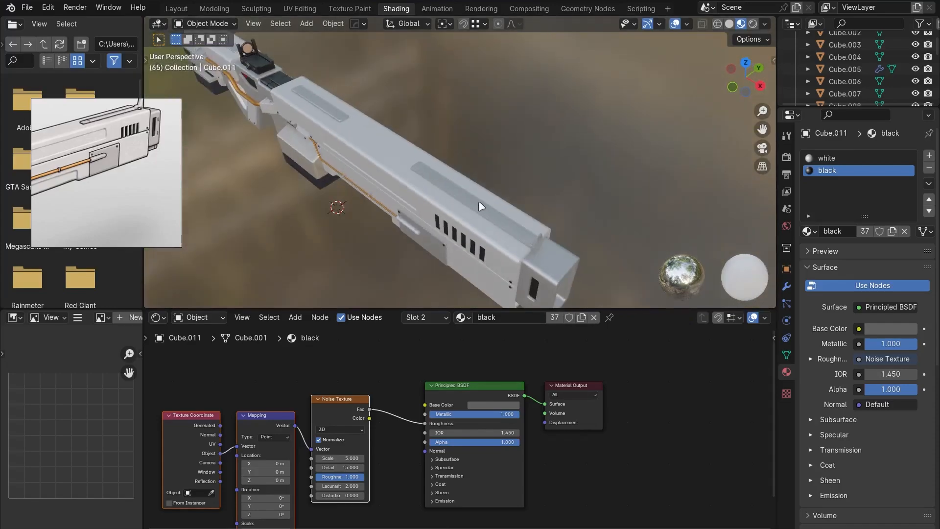
pyautogui.click(476, 202)
pyautogui.scroll(3, 475, 204)
pyautogui.scroll(2, 474, 227)
pyautogui.press('Tab')
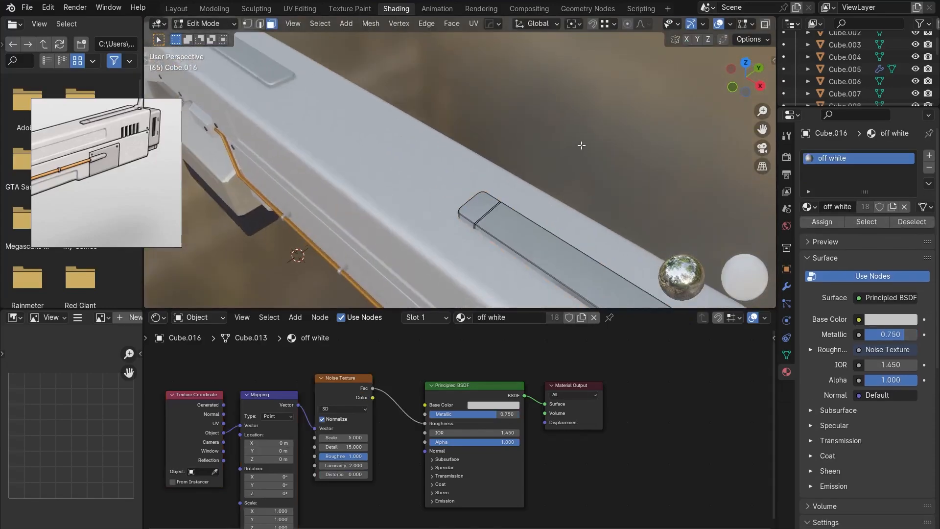
pyautogui.scroll(2, 521, 147)
pyautogui.moveTo(521, 148); pyautogui.dragTo(478, 182, button='middle')
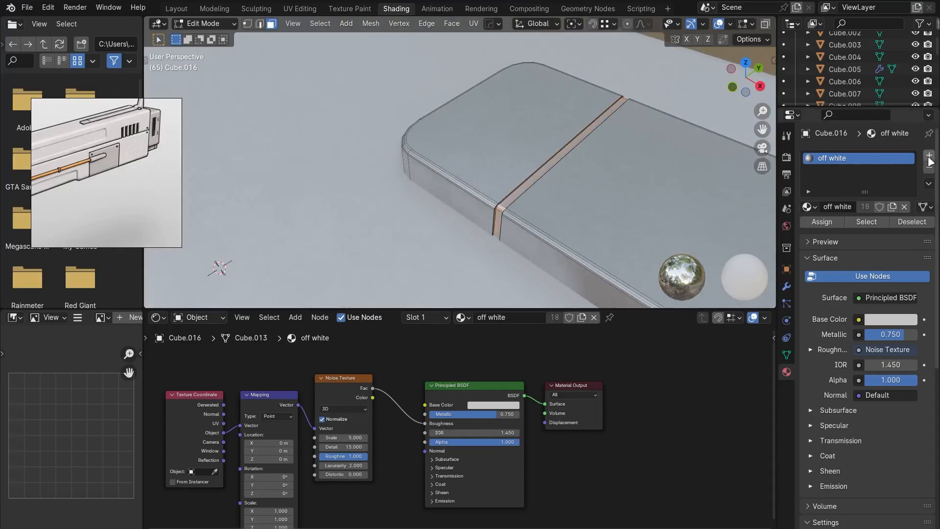
pyautogui.click(929, 157)
pyautogui.click(809, 232)
pyautogui.click(725, 245)
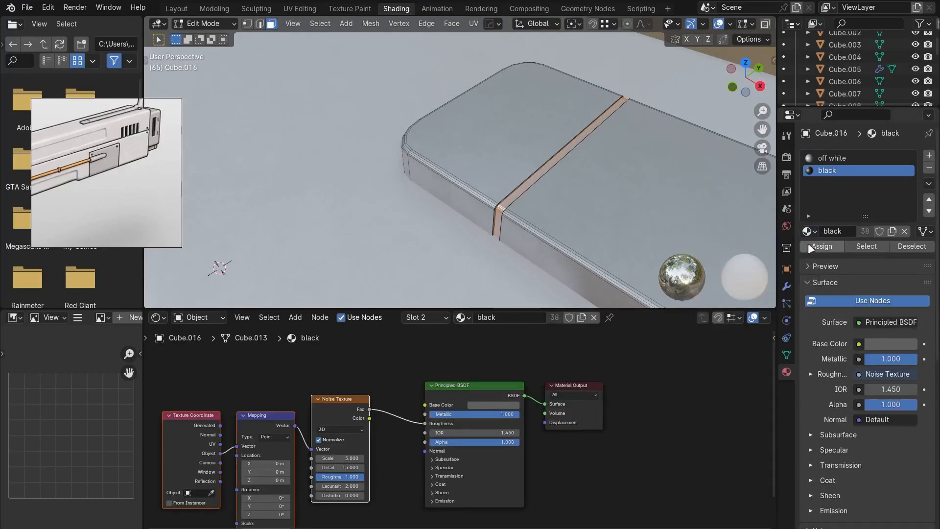
pyautogui.click(808, 243)
pyautogui.press('Tab')
# Add the black material to the rear raised strip on the barrel's top for the selected groove across its front end.
pyautogui.scroll(-5, 640, 203)
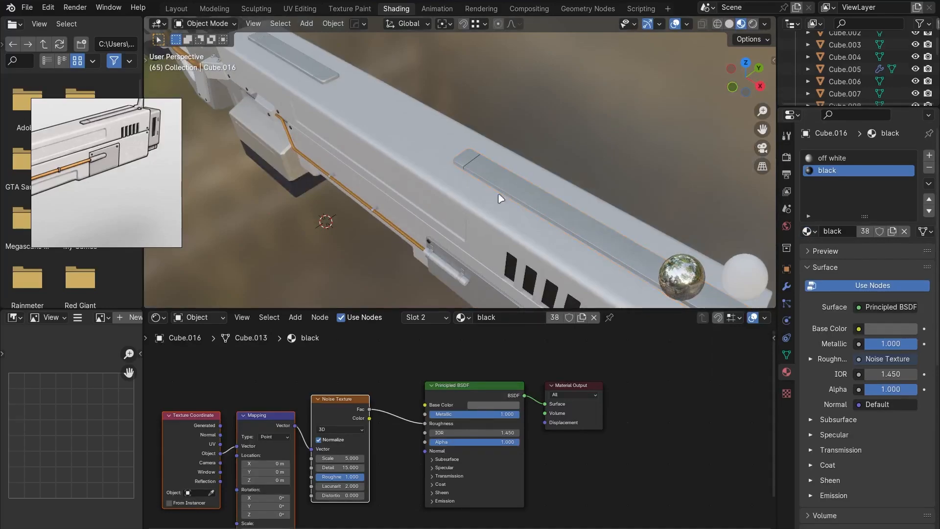
pyautogui.moveTo(500, 199); pyautogui.dragTo(464, 145, button='middle')
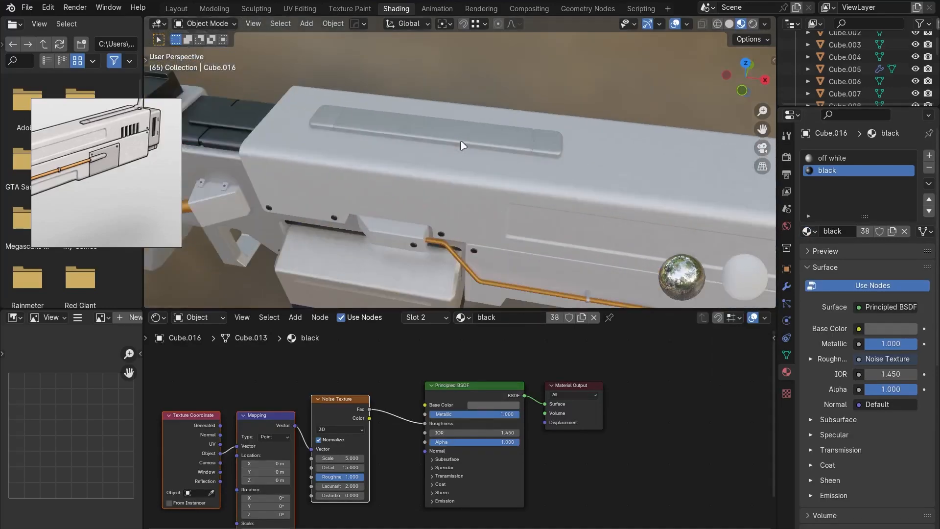
pyautogui.click(552, 154)
pyautogui.keyDown('shift'); pyautogui.moveTo(553, 155); pyautogui.dragTo(504, 172, button='middle'); pyautogui.keyUp('shift')
pyautogui.scroll(4, 502, 173)
pyautogui.press('Tab')
pyautogui.scroll(3, 447, 184)
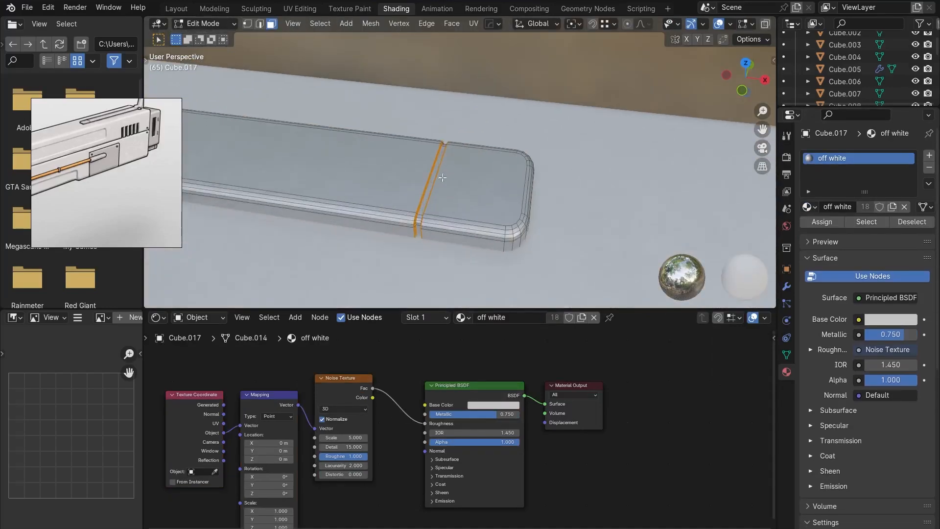
pyautogui.hotkey('alt', 'a')
pyautogui.scroll(2, 422, 219)
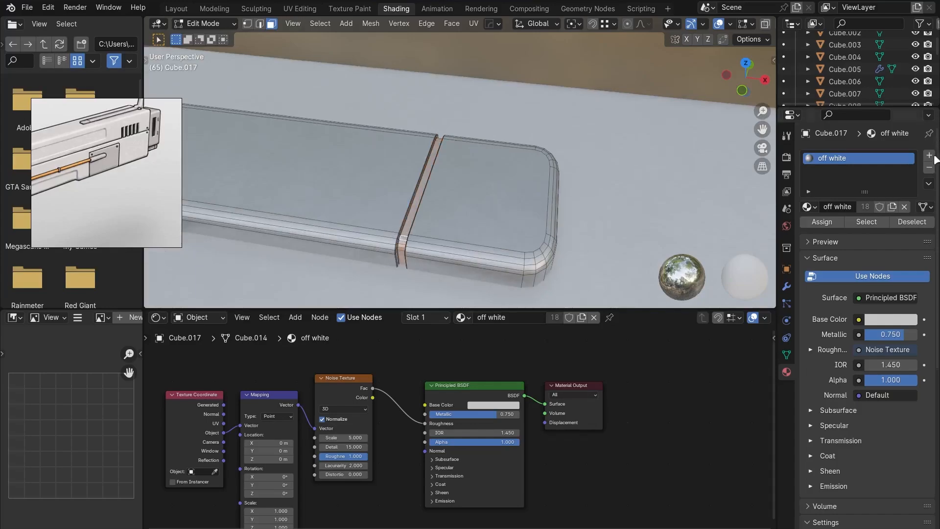
pyautogui.click(930, 156)
pyautogui.click(809, 231)
pyautogui.click(692, 250)
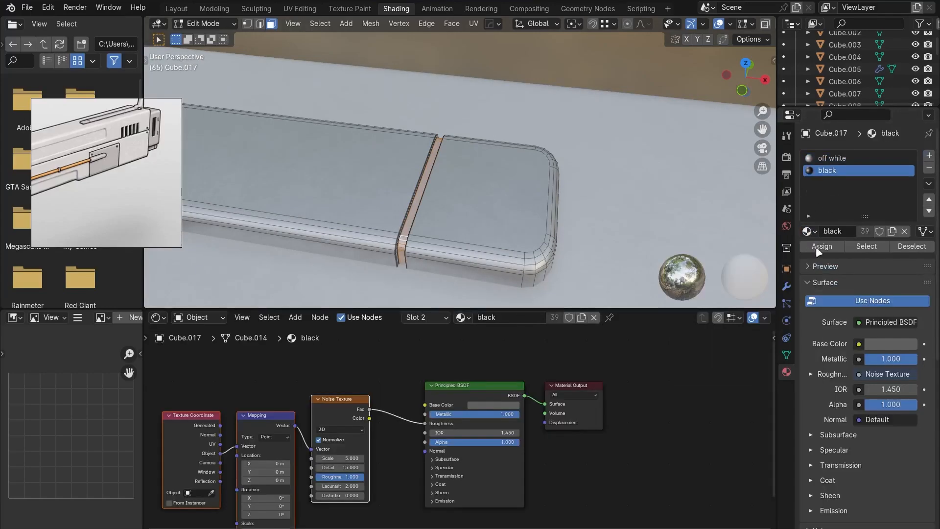
# Assign the black material to the groove across the back end of the rear raised strip on the barrel.
pyautogui.moveTo(520, 150); pyautogui.dragTo(410, 208, button='middle')
pyautogui.scroll(3, 462, 191)
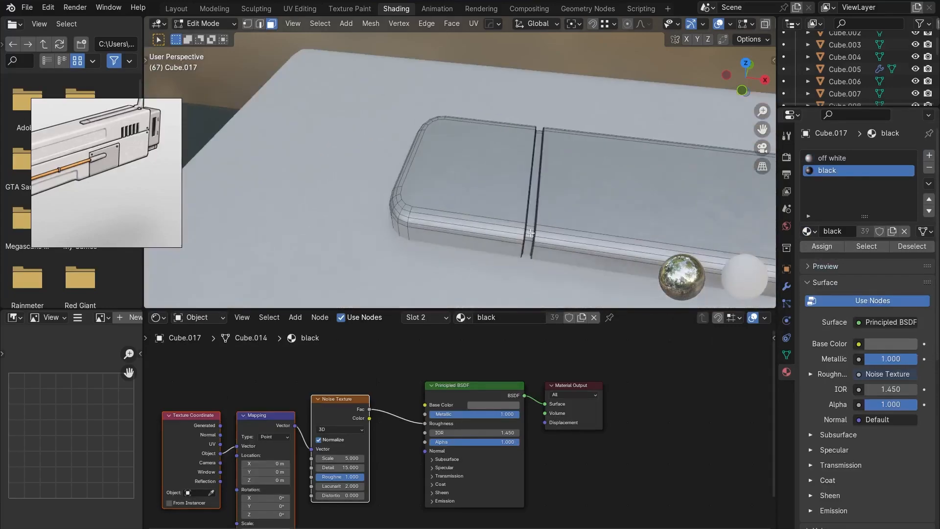
pyautogui.click(828, 249)
pyautogui.press('Tab')
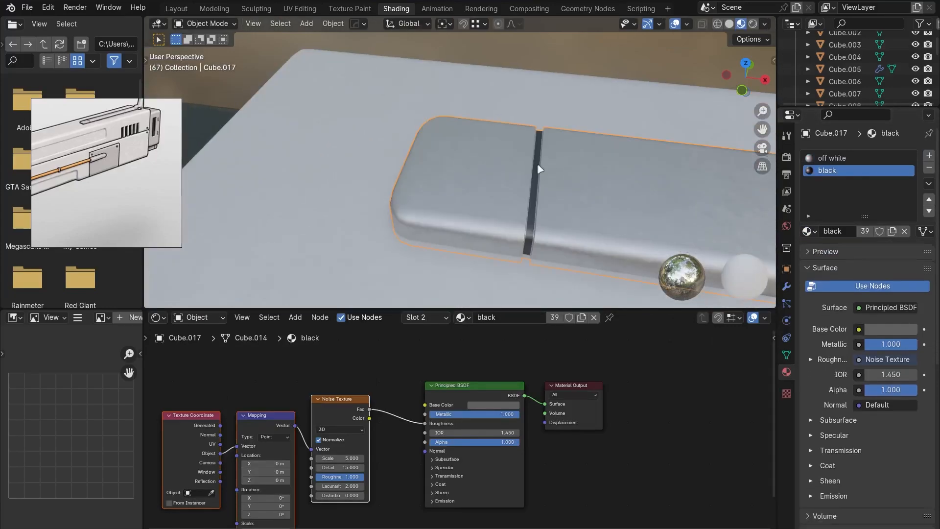
# Add the black material to the raised strip on top of the stock and assign it to the groove across its front end.
pyautogui.scroll(-4, 536, 163)
pyautogui.scroll(-3, 119, 172)
pyautogui.moveTo(54, 206); pyautogui.dragTo(135, 177, button='middle')
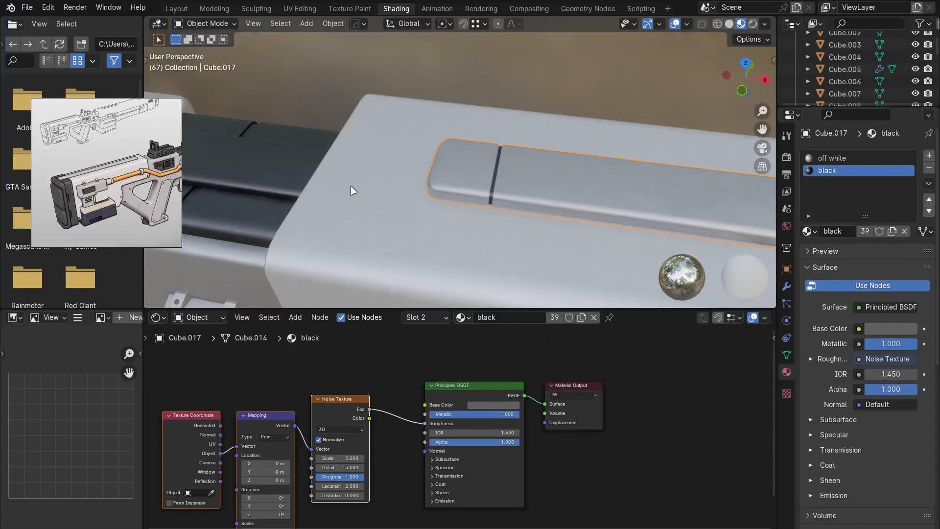
pyautogui.scroll(-6, 351, 184)
pyautogui.keyDown('shift'); pyautogui.moveTo(188, 164); pyautogui.dragTo(455, 194, button='middle'); pyautogui.keyUp('shift')
pyautogui.scroll(2, 468, 175)
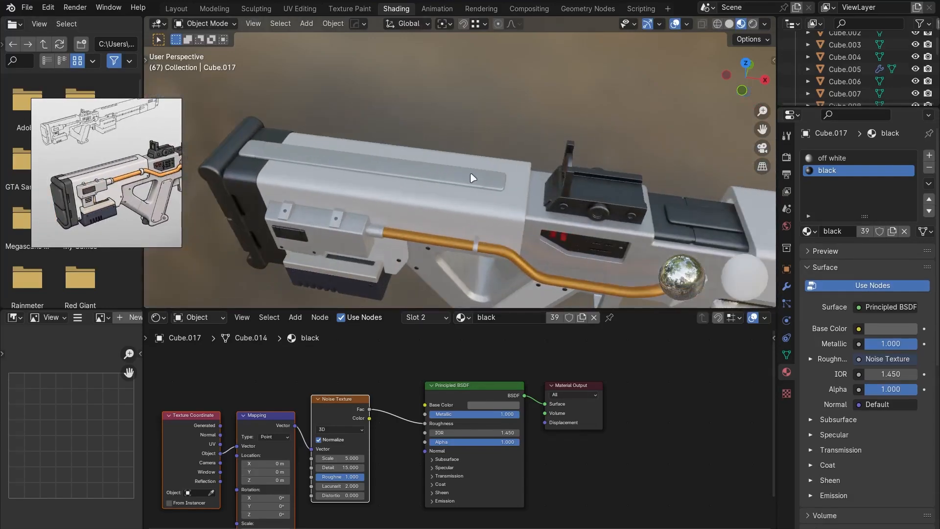
pyautogui.click(470, 173)
pyautogui.scroll(2, 460, 204)
pyautogui.keyDown('shift'); pyautogui.moveTo(511, 201); pyautogui.dragTo(474, 207, button='middle'); pyautogui.keyUp('shift')
pyautogui.scroll(2, 477, 212)
pyautogui.press('Tab')
pyautogui.scroll(2, 473, 225)
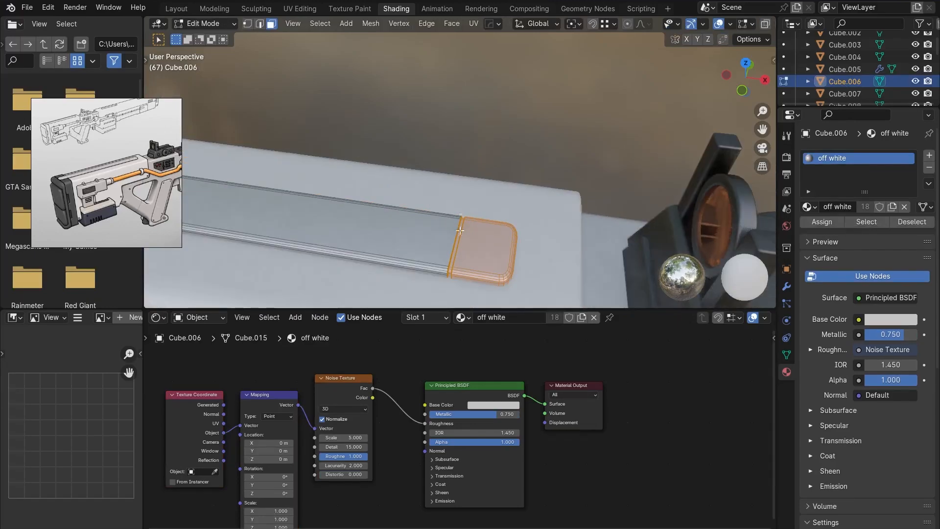
pyautogui.hotkey('alt', 'a')
pyautogui.keyDown('shift'); pyautogui.moveTo(453, 262); pyautogui.dragTo(451, 219, button='middle'); pyautogui.keyUp('shift')
pyautogui.scroll(1, 444, 242)
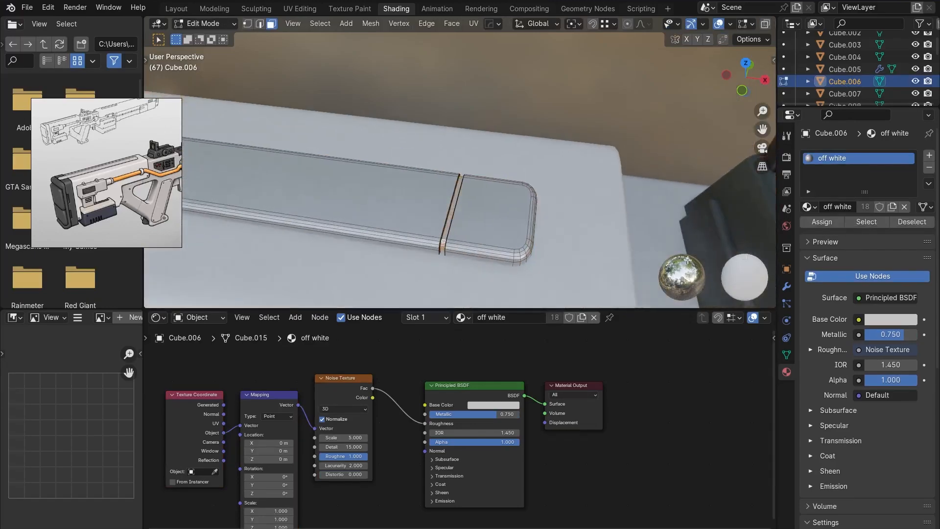
pyautogui.click(929, 155)
pyautogui.click(809, 230)
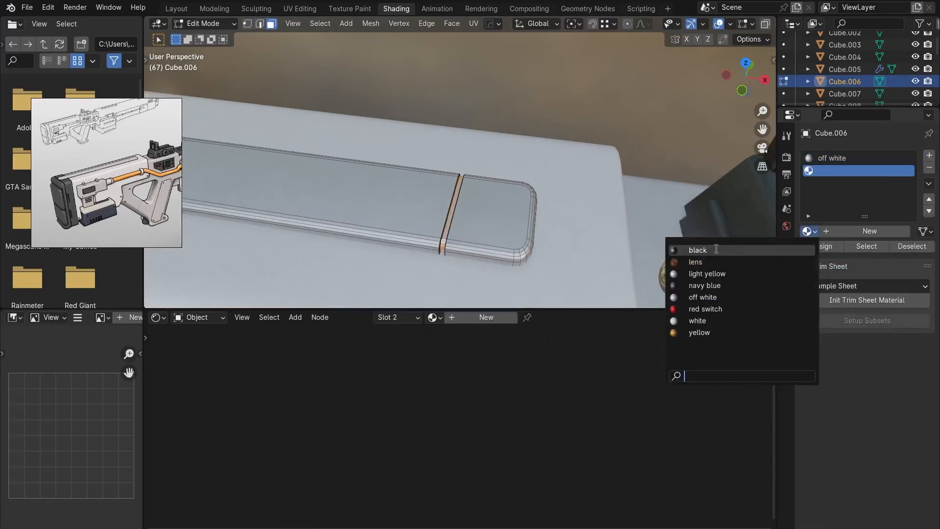
pyautogui.click(716, 248)
pyautogui.click(822, 247)
pyautogui.click(495, 72)
# Assign the black material to the groove across the rear end of the stock's raised strip, by the butt pad.
pyautogui.scroll(-3, 454, 160)
pyautogui.keyDown('shift'); pyautogui.moveTo(387, 159); pyautogui.dragTo(686, 181, button='middle'); pyautogui.keyUp('shift')
pyautogui.scroll(2, 315, 143)
pyautogui.keyDown('shift'); pyautogui.moveTo(315, 143); pyautogui.dragTo(459, 170, button='middle'); pyautogui.keyUp('shift')
pyautogui.scroll(2, 459, 170)
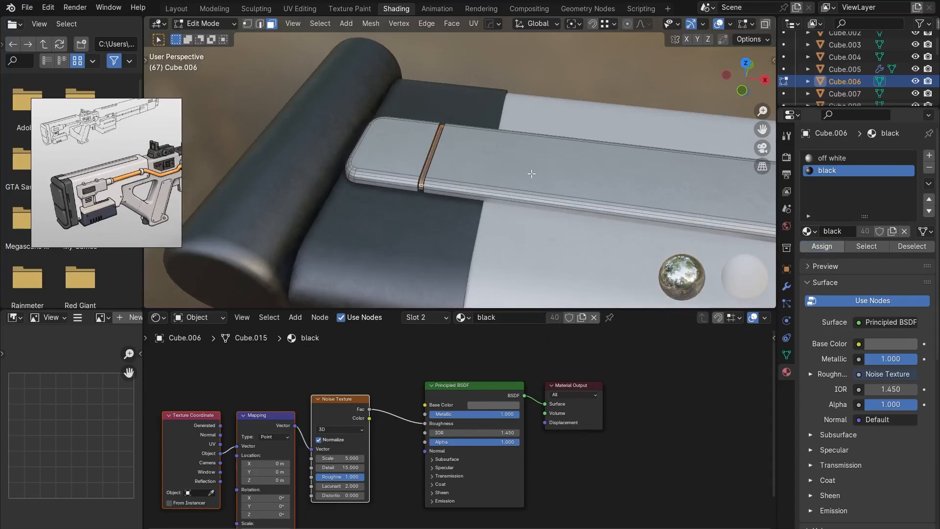
pyautogui.scroll(-3, 532, 174)
pyautogui.press('Tab')
pyautogui.scroll(-5, 530, 113)
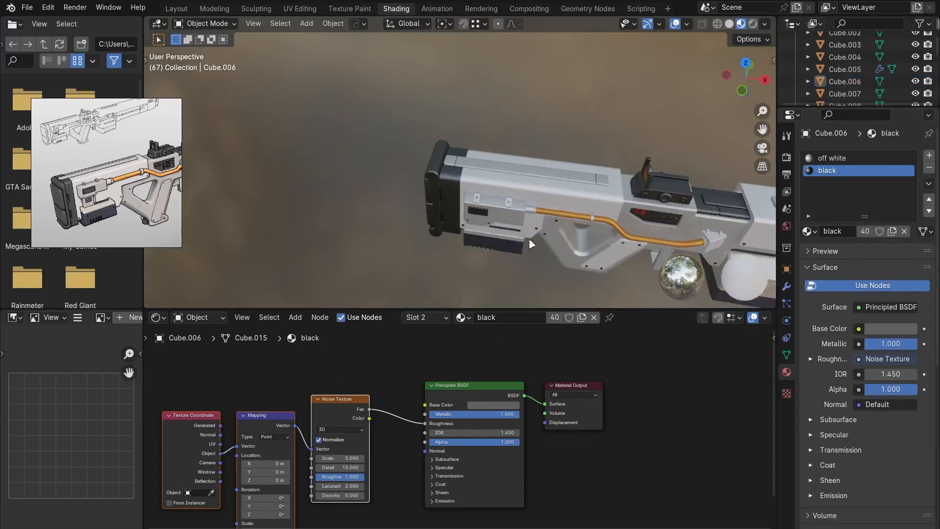
# Compare the triangular grip with the reference concept, select the grip frame and try a loop cut on its mesh.
pyautogui.moveTo(530, 239); pyautogui.dragTo(511, 119, button='middle')
pyautogui.keyDown('shift'); pyautogui.moveTo(495, 196); pyautogui.dragTo(435, 150, button='middle'); pyautogui.keyUp('shift')
pyautogui.scroll(3, 451, 178)
pyautogui.moveTo(512, 203); pyautogui.dragTo(441, 198, button='middle')
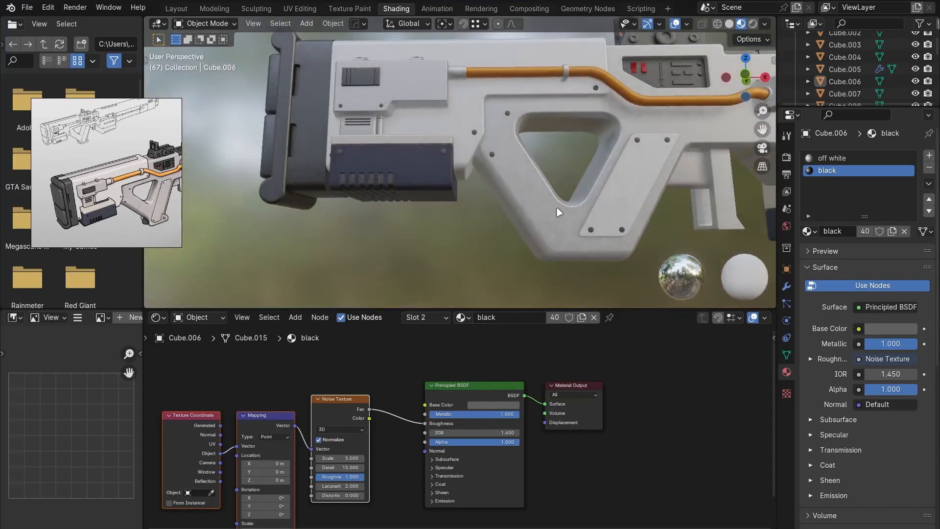
pyautogui.keyDown('shift'); pyautogui.moveTo(556, 207); pyautogui.dragTo(489, 174, button='middle'); pyautogui.keyUp('shift')
pyautogui.scroll(2, 414, 189)
pyautogui.scroll(3, 115, 211)
pyautogui.moveTo(132, 204); pyautogui.dragTo(111, 217, button='middle')
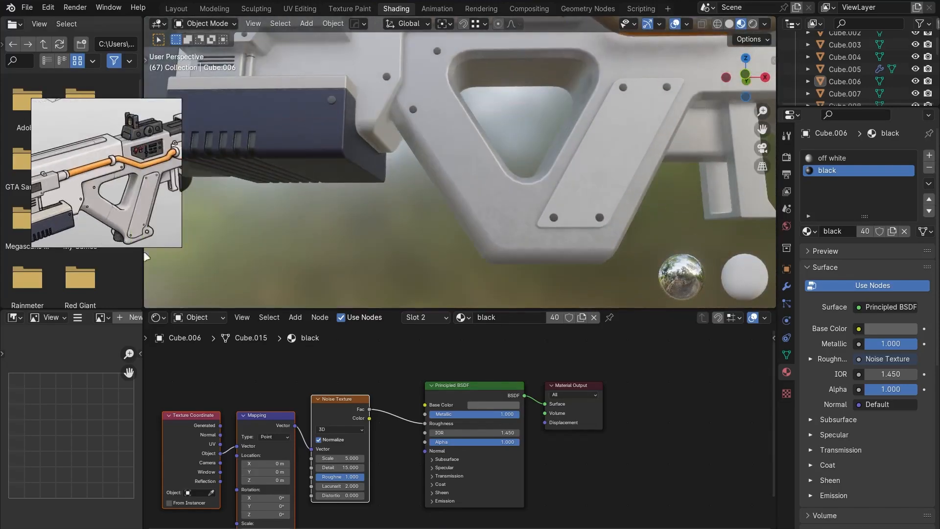
pyautogui.click(506, 280)
pyautogui.click(496, 219)
pyautogui.press('Tab')
pyautogui.keyDown('shift'); pyautogui.moveTo(445, 214); pyautogui.dragTo(438, 235, button='middle'); pyautogui.keyUp('shift')
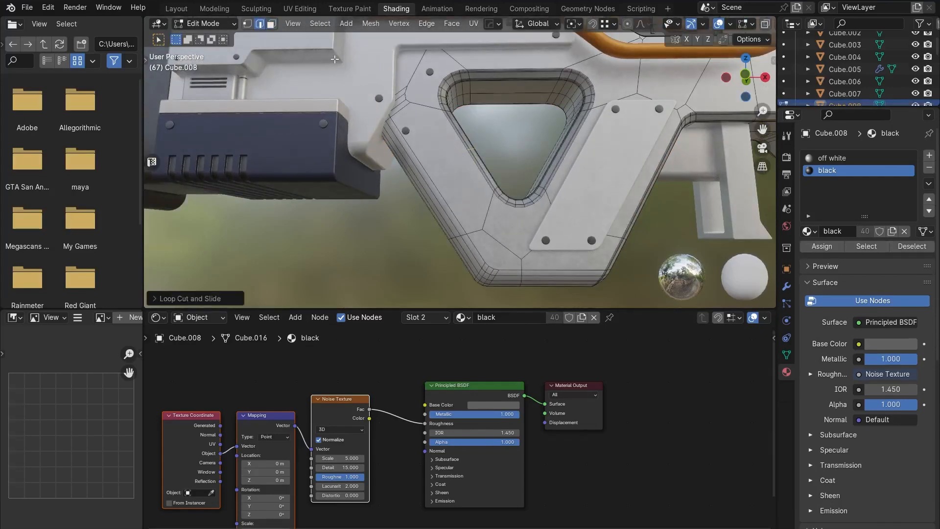
# Isolate the grip frame in the Layout workspace and show its mesh in front view with X-ray, nothing selected.
pyautogui.click(176, 8)
pyautogui.moveTo(320, 274); pyautogui.dragTo(405, 254, button='middle')
pyautogui.press('Tab')
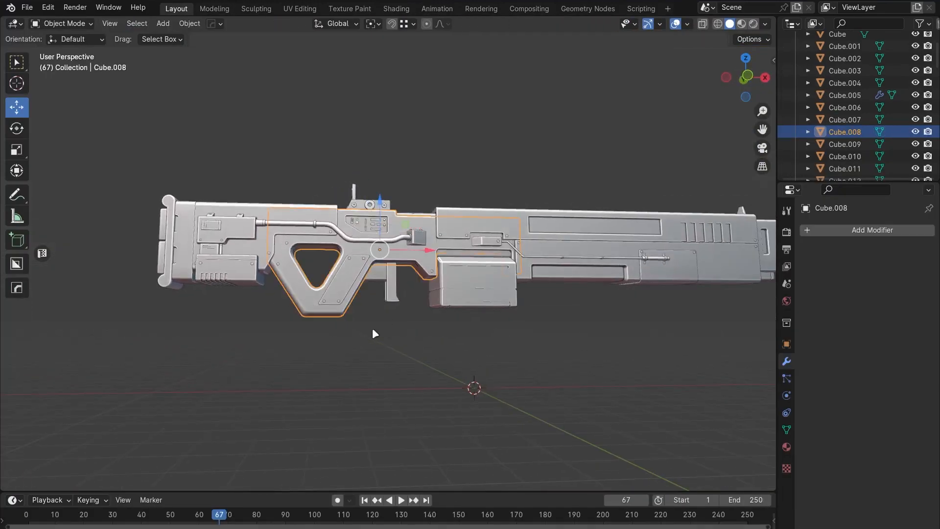
pyautogui.keyDown('shift'); pyautogui.moveTo(338, 308); pyautogui.dragTo(400, 273, button='middle'); pyautogui.keyUp('shift')
pyautogui.hotkey('shift', 'h')
pyautogui.press('KP_Decimal')
pyautogui.press('Tab')
pyautogui.keyDown('shift'); pyautogui.moveTo(73, 332); pyautogui.dragTo(192, 298, button='middle'); pyautogui.keyUp('shift')
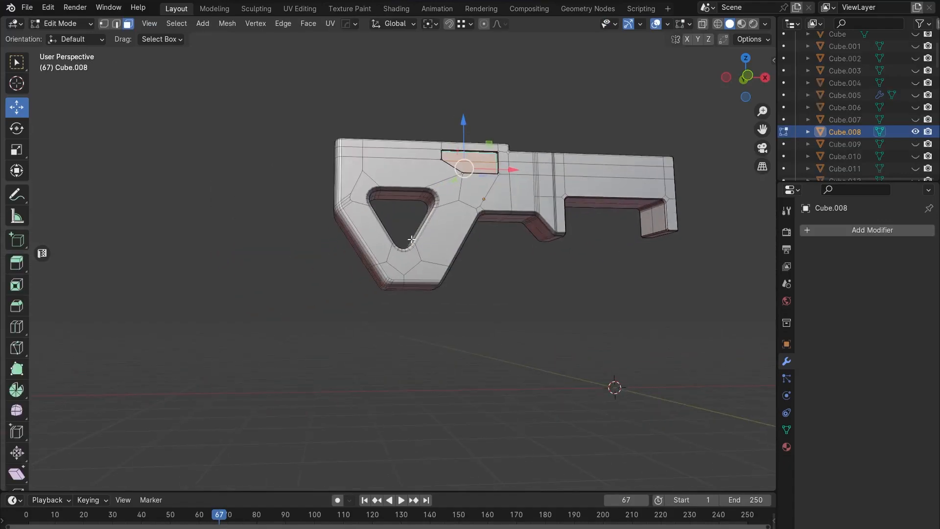
pyautogui.press('KP_1')
pyautogui.scroll(2, 192, 298)
pyautogui.hotkey('alt', 'a')
pyautogui.hotkey('alt', 'z')
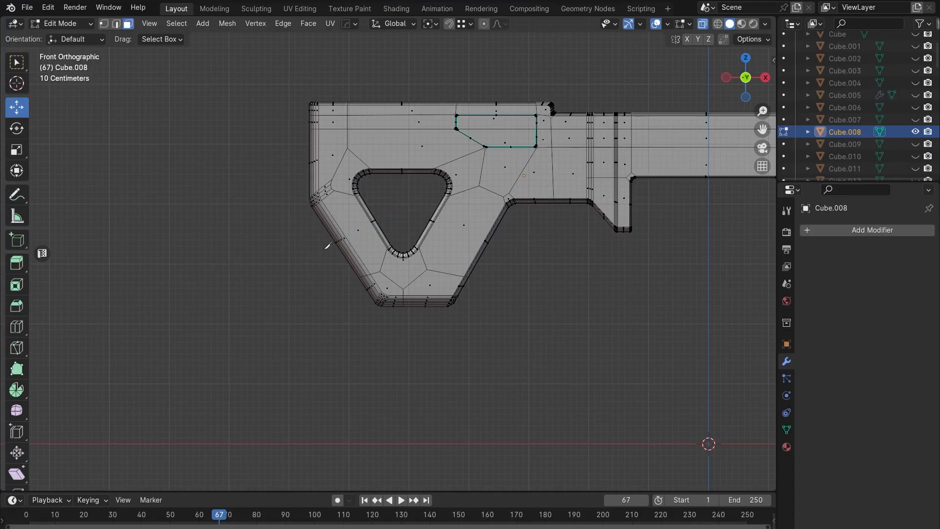
# Knife a line across the grip's lower rear strut, from the triangular opening to the outer edge, and bevel it into a narrow strip.
pyautogui.scroll(3, 372, 230)
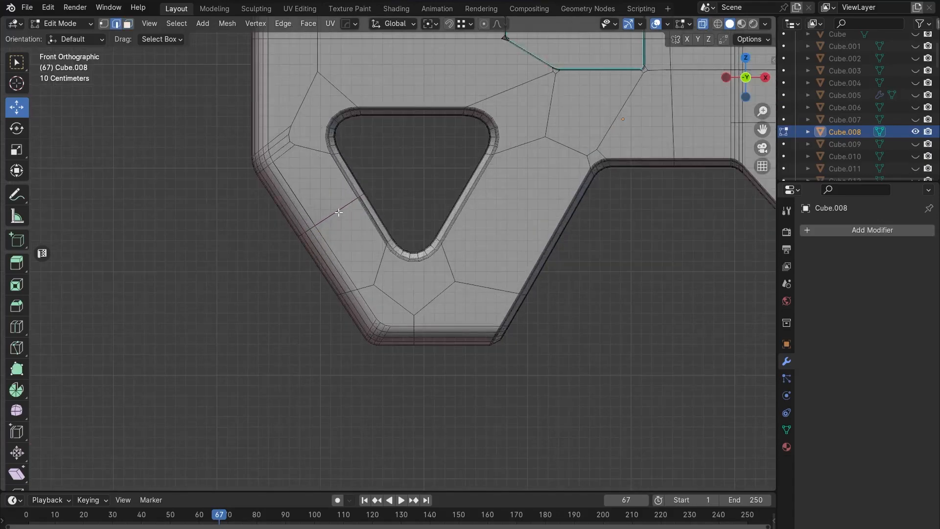
pyautogui.press('Return')
pyautogui.scroll(2, 338, 212)
pyautogui.press('s')
pyautogui.click(491, 249)
pyautogui.press('3')
pyautogui.scroll(1, 407, 245)
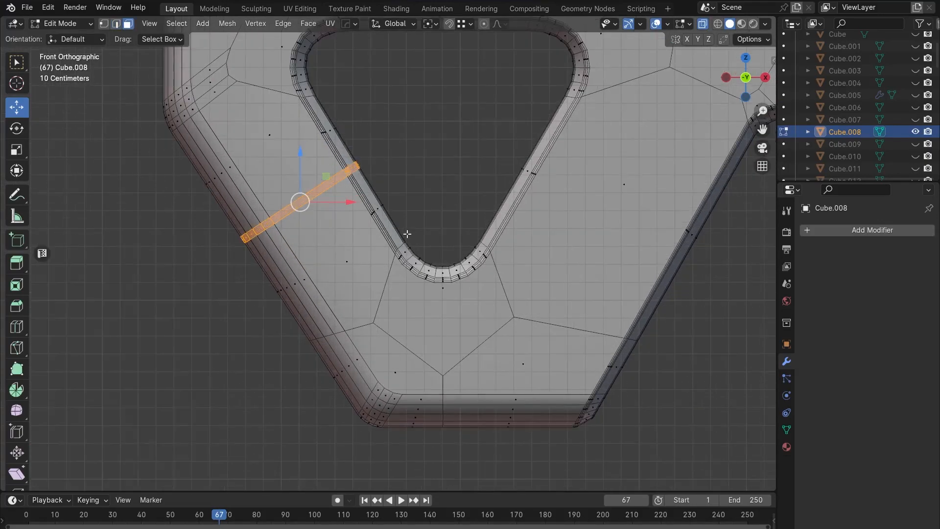
# Extrude the strip faces across the lower rear strut inward along their normals to form a panel groove.
pyautogui.hotkey('alt', 'z')
pyautogui.keyDown('shift'); pyautogui.moveTo(350, 244); pyautogui.dragTo(367, 270, button='middle'); pyautogui.keyUp('shift')
pyautogui.rightClick(436, 193)
pyautogui.click(413, 267)
pyautogui.click(413, 266)
pyautogui.press('Tab')
pyautogui.hotkey('shift', 'a')
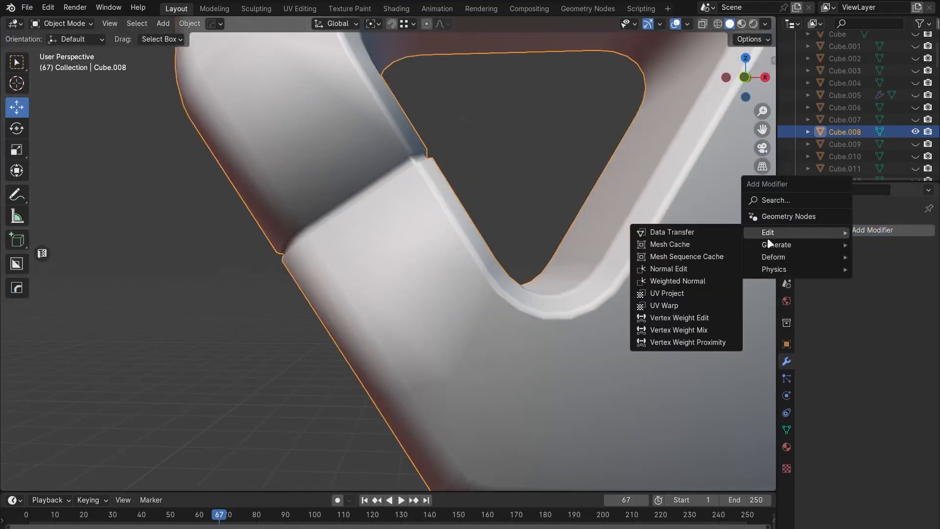
pyautogui.click(681, 296)
pyautogui.scroll(-4, 421, 245)
pyautogui.moveTo(434, 245); pyautogui.dragTo(480, 269, button='middle')
pyautogui.scroll(4, 461, 274)
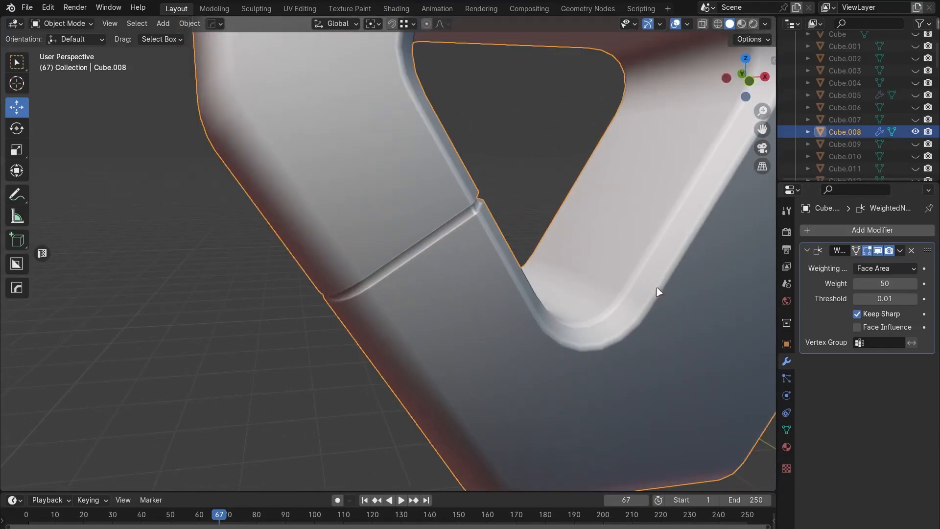
pyautogui.click(912, 250)
# Clear the grip frame's custom split normals data and add a Weighted Normal modifier with Keep Sharp enabled.
pyautogui.click(787, 429)
pyautogui.scroll(-3, 850, 443)
pyautogui.click(866, 503)
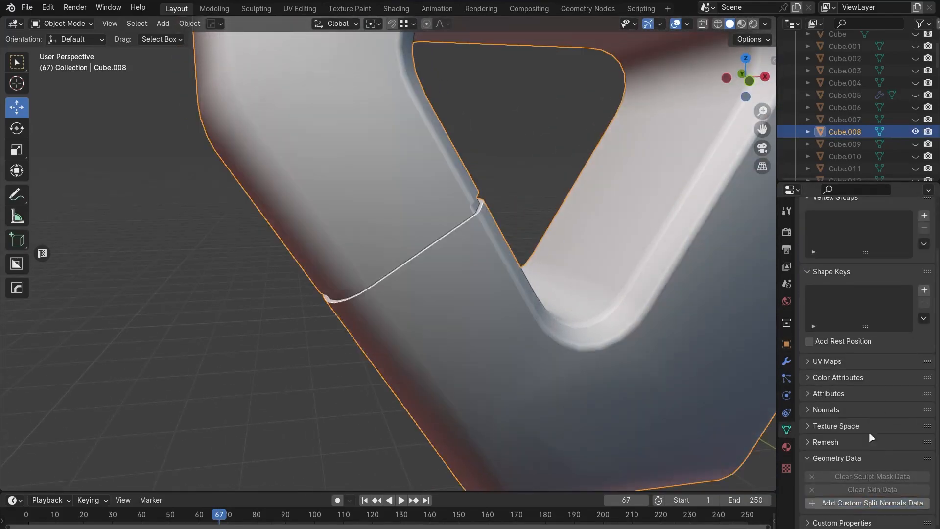
pyautogui.click(789, 365)
pyautogui.click(853, 230)
pyautogui.moveTo(804, 231)
pyautogui.click(713, 281)
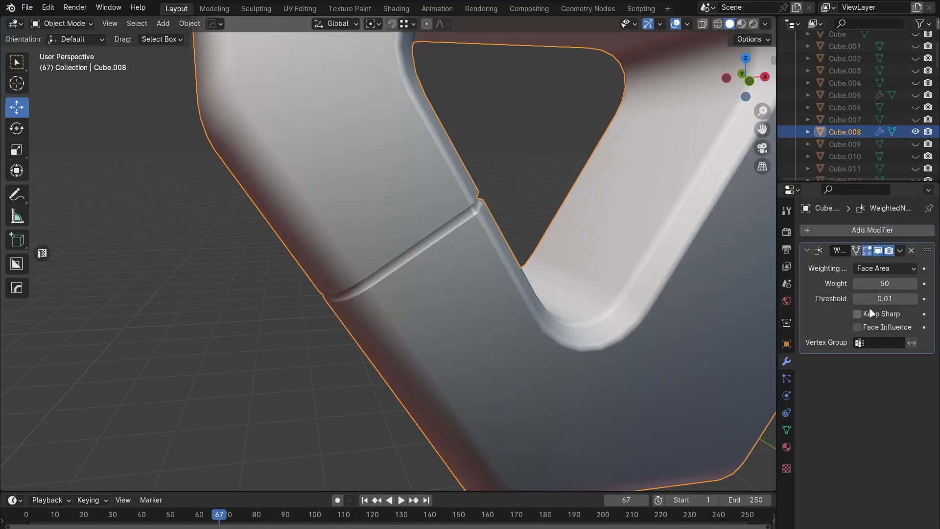
pyautogui.click(858, 314)
# Knife a vertical line through the grip frame from its upper edge down to the triangular opening, in front view.
pyautogui.moveTo(294, 338); pyautogui.dragTo(374, 342, button='middle')
pyautogui.press('KP_1')
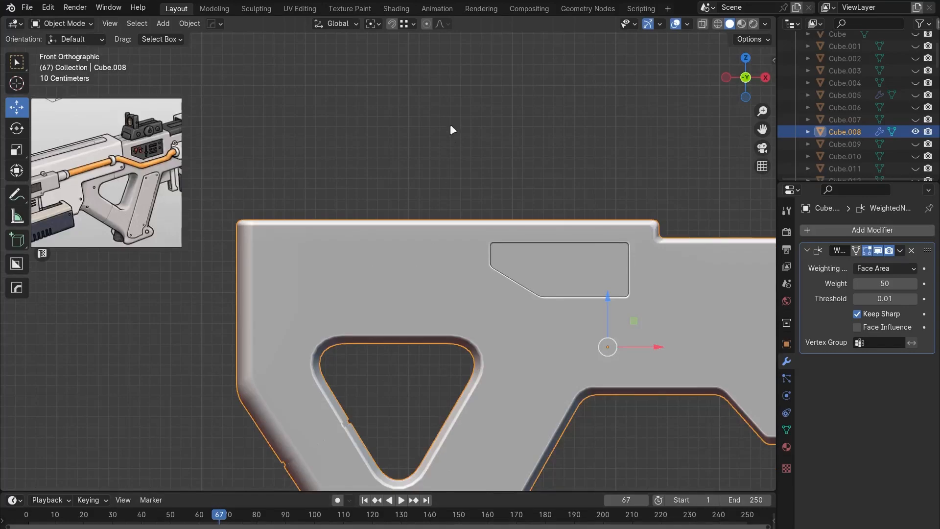
pyautogui.press('Tab')
pyautogui.hotkey('ctrl', 'z')
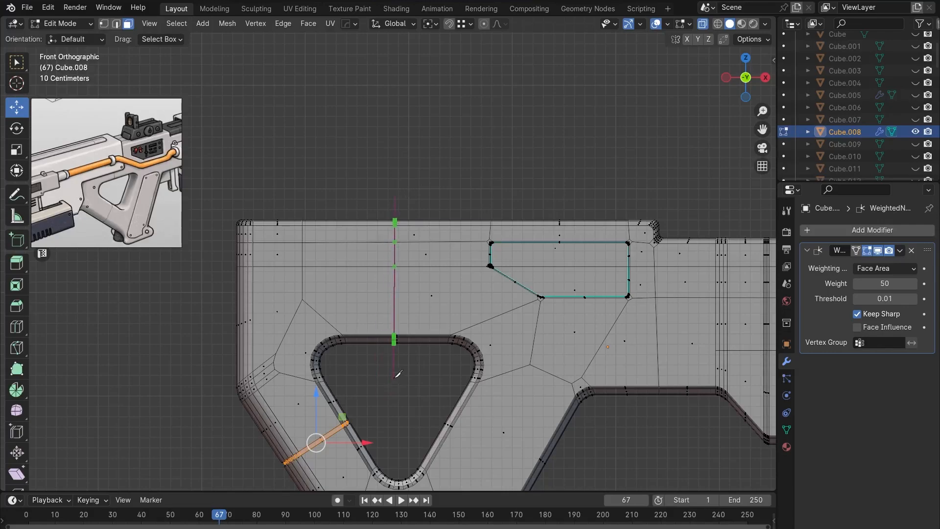
pyautogui.press('Return')
# Select the vertical cut's edge loop above the triangular opening and straighten it by scaling it to 0 along X.
pyautogui.press('2')
pyautogui.keyDown('alt'); pyautogui.keyDown('shift'); pyautogui.click(405, 300); pyautogui.keyUp('shift'); pyautogui.keyUp('alt')
pyautogui.hotkey('alt', 'a')
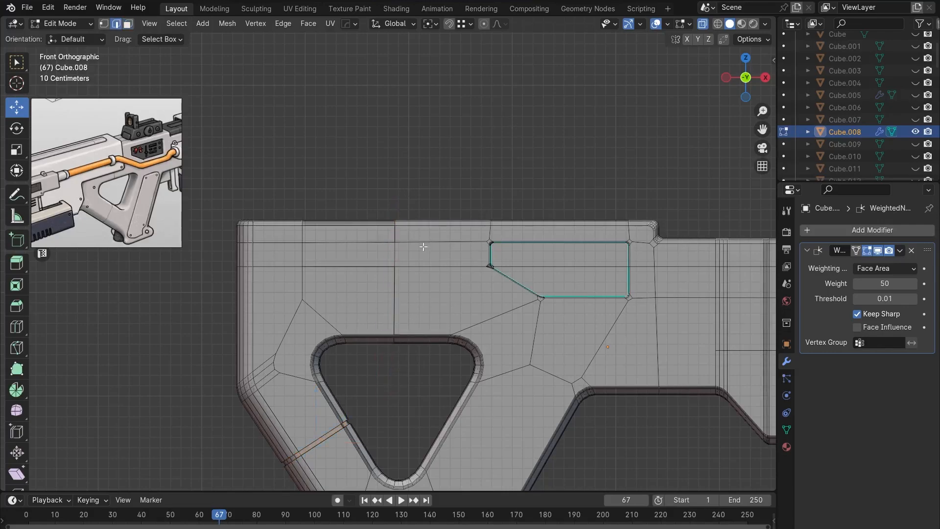
pyautogui.keyDown('alt'); pyautogui.click(401, 256); pyautogui.keyUp('alt')
pyautogui.press('s')
pyautogui.press('x')
pyautogui.press('0')
pyautogui.press('Return')
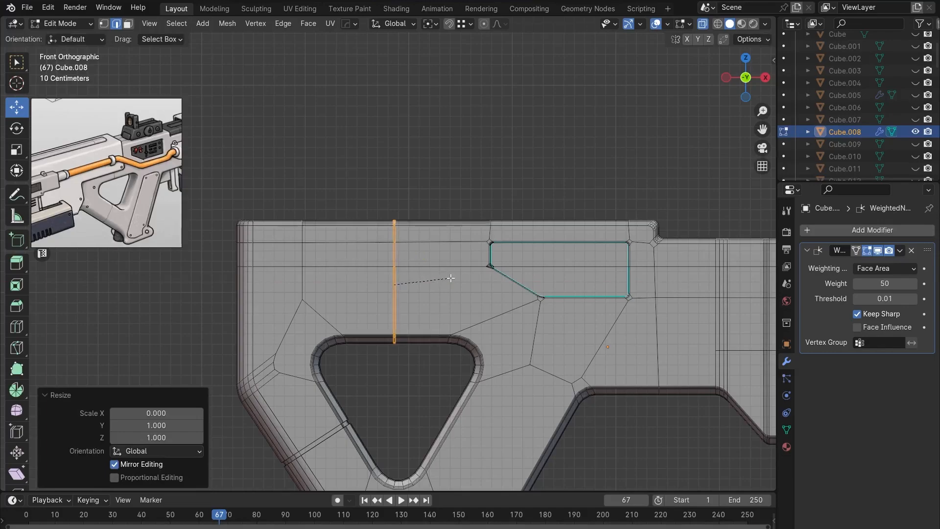
# Bevel the vertical edge loop above the triangular opening into a narrow strip of faces.
pyautogui.click(451, 279)
pyautogui.keyDown('shift'); pyautogui.moveTo(451, 278); pyautogui.dragTo(464, 211, button='middle'); pyautogui.keyUp('shift')
pyautogui.scroll(3, 464, 211)
pyautogui.hotkey('ctrl', 'z')
pyautogui.hotkey('ctrl', 'b')
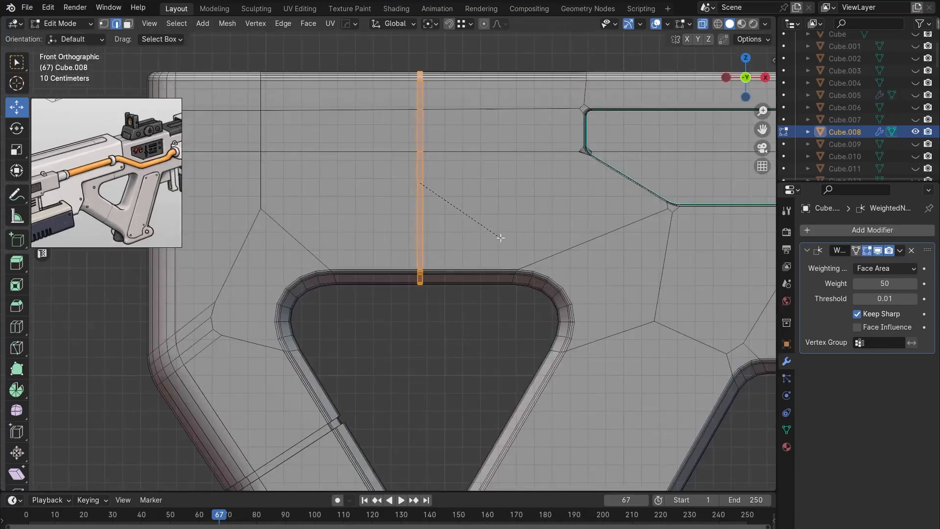
pyautogui.click(500, 238)
pyautogui.press('3')
# Extrude the vertical strip faces above the triangular opening inward along their normals to form a groove.
pyautogui.scroll(2, 454, 295)
pyautogui.hotkey('alt', 'z')
pyautogui.moveTo(454, 295); pyautogui.dragTo(445, 231, button='middle')
pyautogui.rightClick(446, 230)
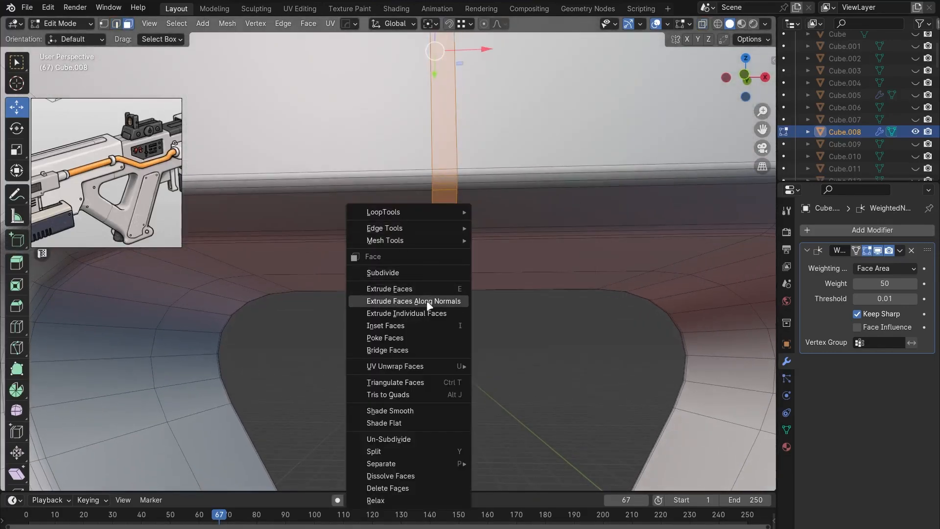
pyautogui.click(427, 302)
pyautogui.click(433, 311)
# Apply the Weighted Normal modifier on the grip frame.
pyautogui.press('Tab')
pyautogui.scroll(-3, 497, 329)
pyautogui.moveTo(497, 328); pyautogui.dragTo(520, 300, button='middle')
pyautogui.scroll(-5, 500, 295)
pyautogui.click(902, 252)
pyautogui.click(874, 267)
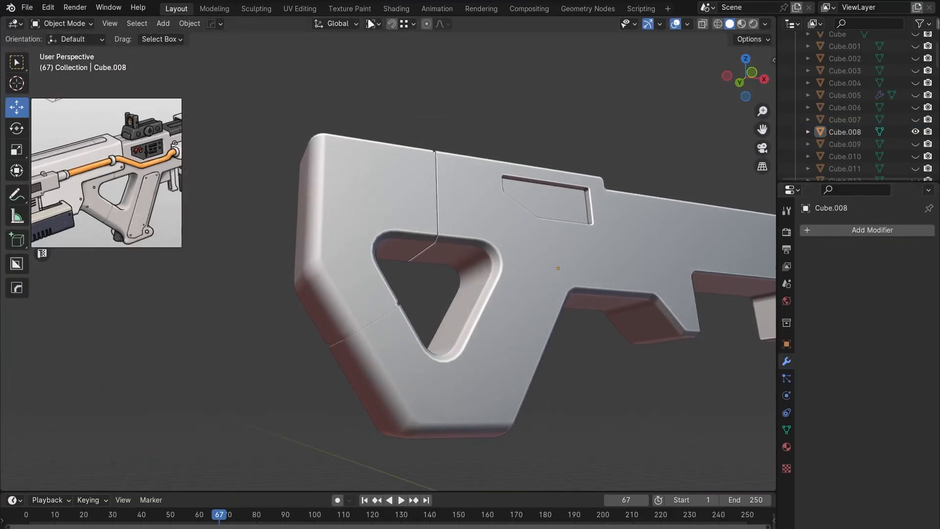
# Assign the black material to the floor faces of the groove across the grip's lower rear strut.
pyautogui.click(396, 9)
pyautogui.scroll(2, 520, 187)
pyautogui.press('KP_1')
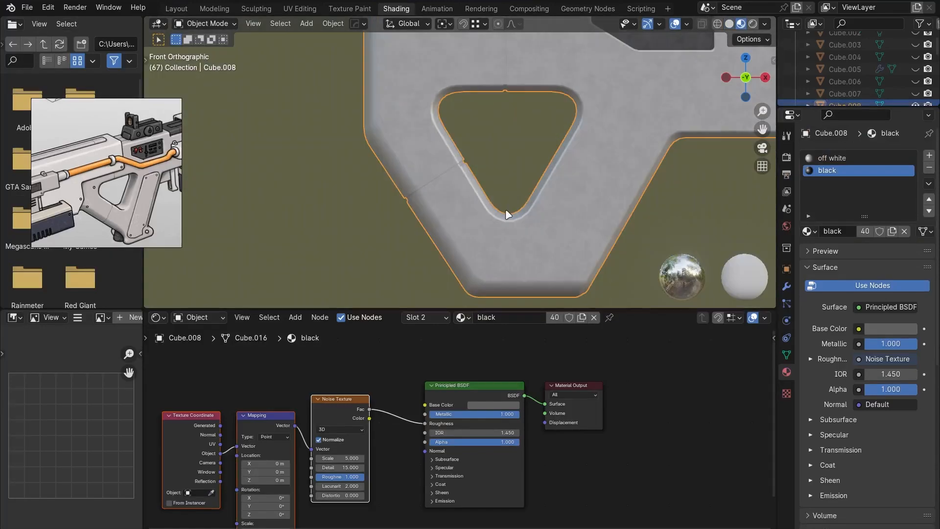
pyautogui.press('Tab')
pyautogui.scroll(3, 538, 128)
pyautogui.scroll(2, 472, 160)
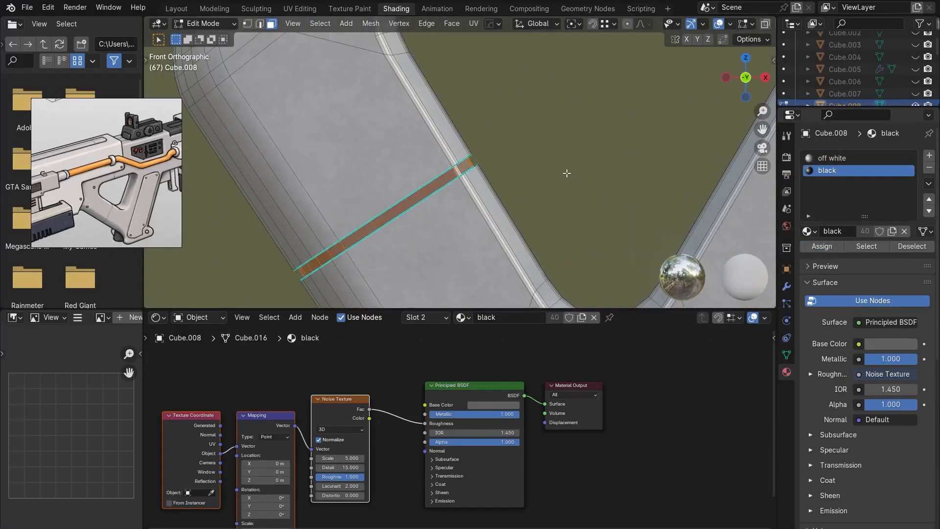
# Assign the black material to the vertical groove above the grip's triangular opening.
pyautogui.scroll(-5, 561, 172)
pyautogui.keyDown('shift'); pyautogui.moveTo(527, 166); pyautogui.dragTo(483, 285, button='middle'); pyautogui.keyUp('shift')
pyautogui.scroll(4, 476, 198)
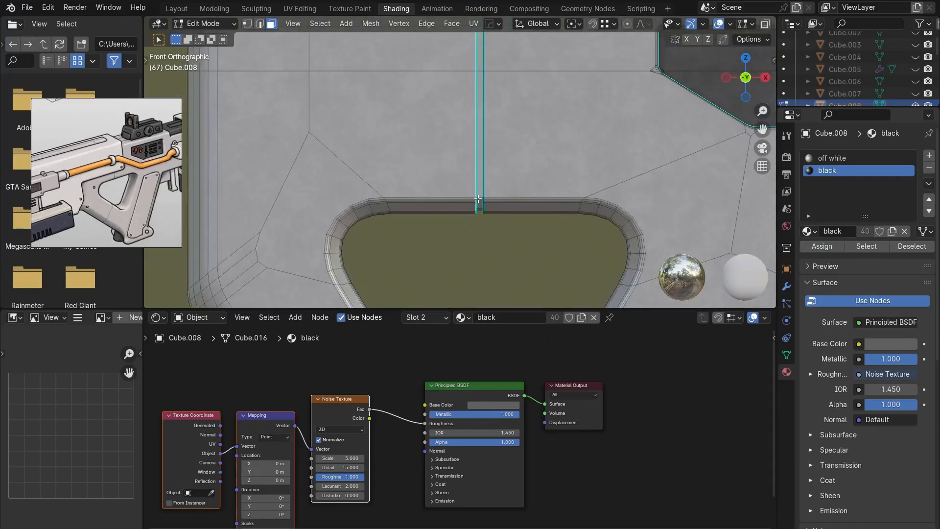
pyautogui.press('Tab')
pyautogui.click(538, 257)
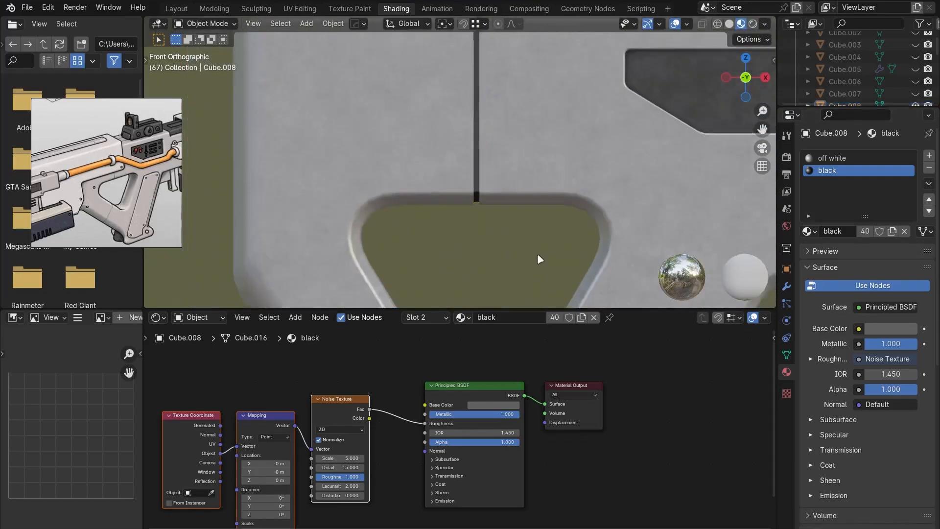
# Unhide the rest of the rifle and clear the selection to review the whole model beside the reference.
pyautogui.scroll(-4, 537, 253)
pyautogui.scroll(-2, 486, 225)
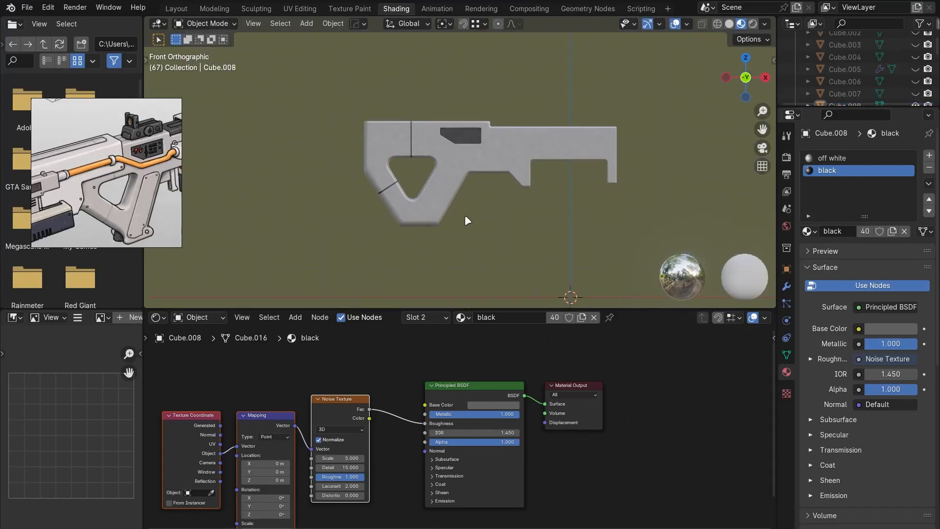
pyautogui.hotkey('alt', 'h')
pyautogui.click(443, 226)
pyautogui.moveTo(443, 227); pyautogui.dragTo(413, 194, button='middle')
pyautogui.scroll(-1, 555, 205)
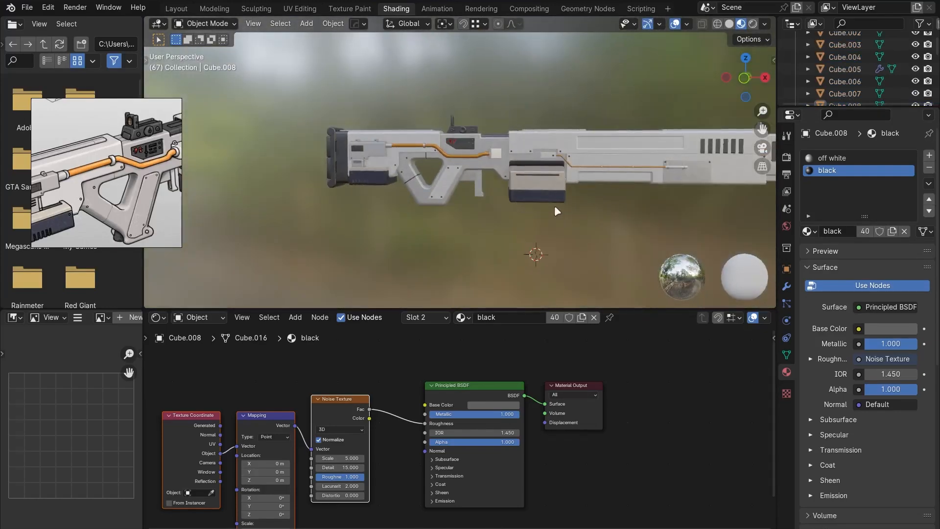
pyautogui.keyDown('shift'); pyautogui.moveTo(555, 204); pyautogui.dragTo(498, 206, button='middle'); pyautogui.keyUp('shift')
pyautogui.scroll(-3, 129, 183)
pyautogui.scroll(2, 125, 189)
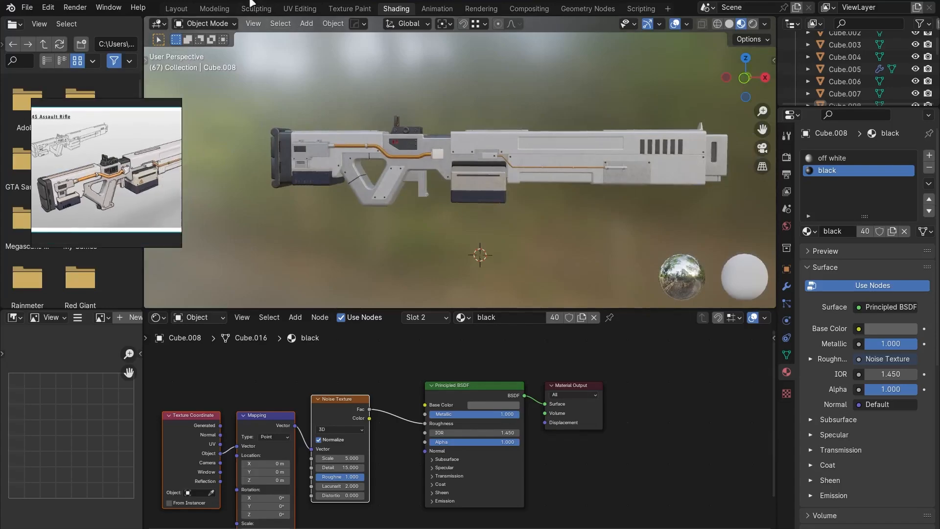
# Display the whole rifle in Material Preview shading in the Layout workspace.
pyautogui.click(177, 8)
pyautogui.scroll(-8, 530, 216)
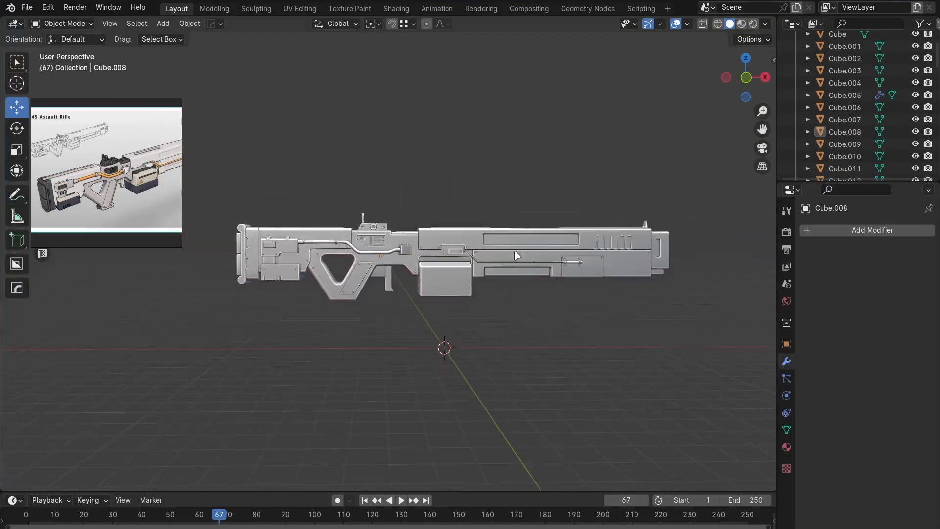
pyautogui.click(741, 23)
pyautogui.moveTo(422, 263)
pyautogui.mouseDown(button='middle')
pyautogui.moveTo(403, 269)
pyautogui.moveTo(473, 276)
pyautogui.mouseUp(button='middle')
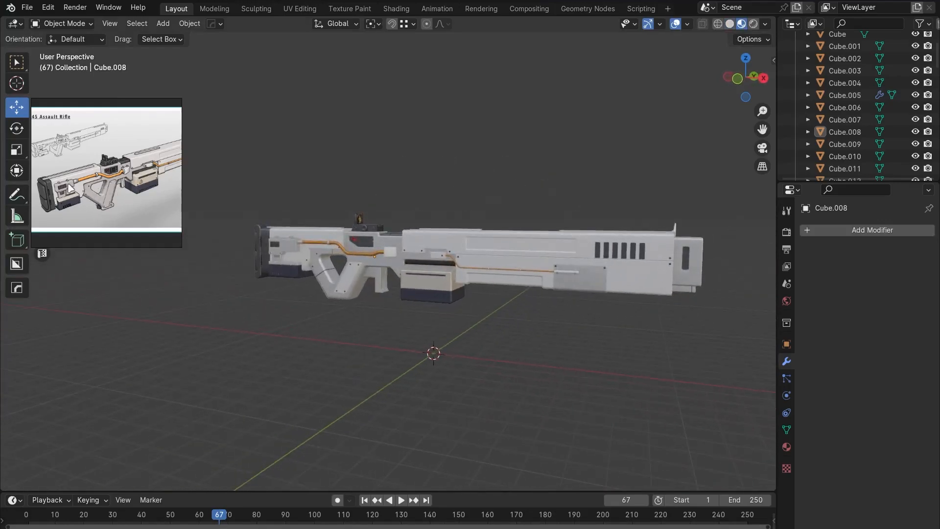
# Switch to Solid shading and move all the rifle parts into a new collection named asset.
pyautogui.scroll(3, 70, 189)
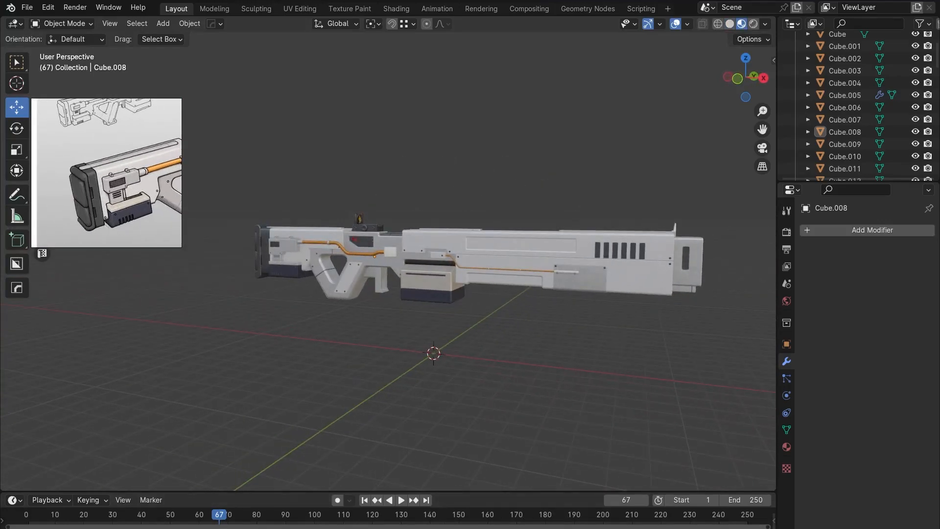
pyautogui.moveTo(447, 346); pyautogui.dragTo(499, 334, button='middle')
pyautogui.hotkey('alt', 'z')
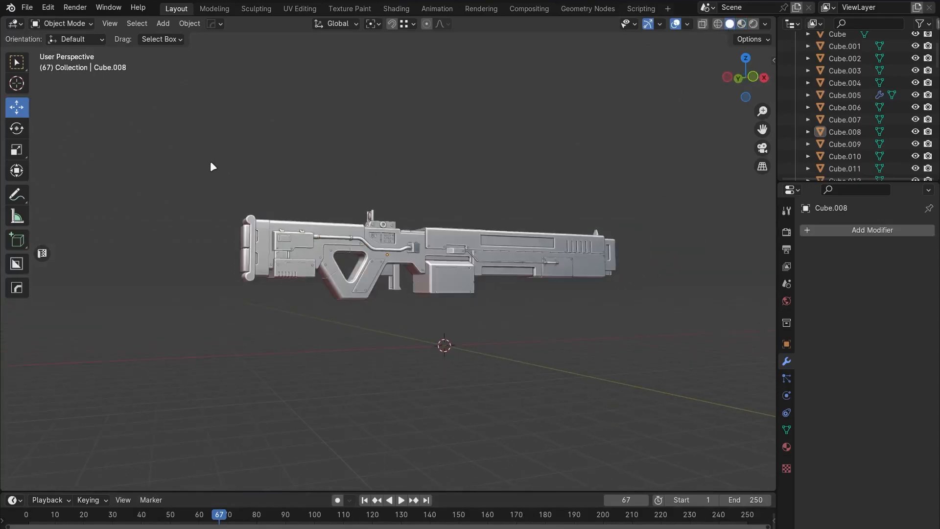
pyautogui.moveTo(202, 155); pyautogui.dragTo(582, 296)
pyautogui.moveTo(179, 164); pyautogui.dragTo(715, 377)
pyautogui.hotkey('alt', 'z')
pyautogui.press('m')
pyautogui.click(518, 269)
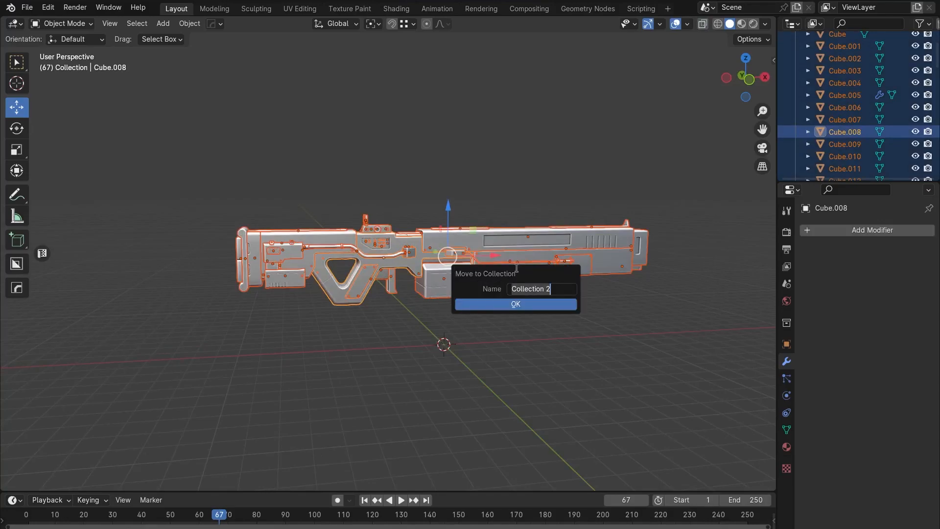
pyautogui.click(541, 304)
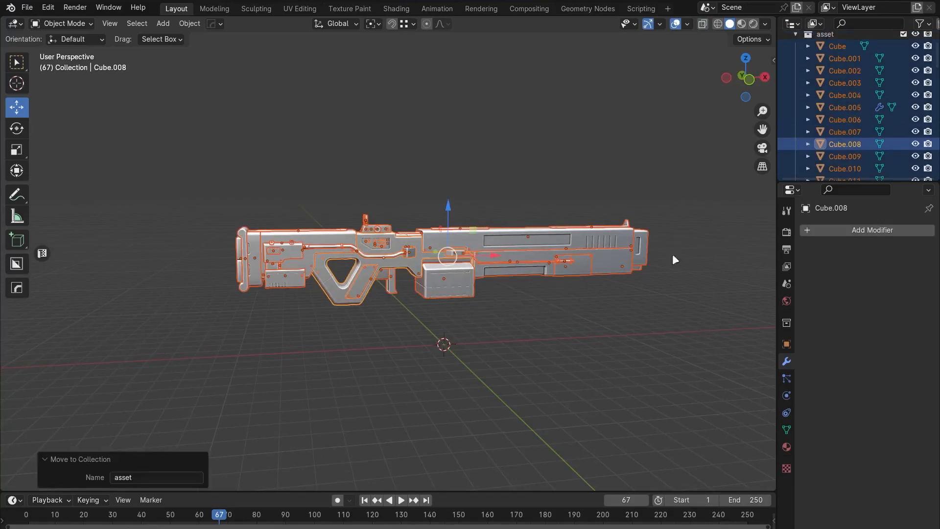
# Collapse the asset collection in the outliner.
pyautogui.scroll(3, 857, 98)
pyautogui.click(796, 62)
pyautogui.click(527, 309)
pyautogui.moveTo(520, 309); pyautogui.dragTo(500, 311, button='middle')
pyautogui.press('a')
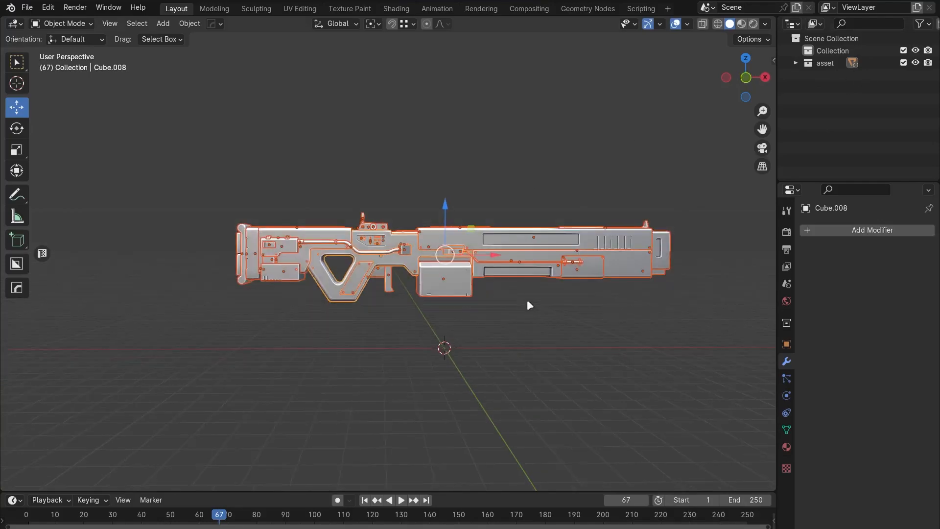
# Add a blank Grease Pencil object at the world origin from the front view.
pyautogui.click(551, 342)
pyautogui.press('KP_1')
pyautogui.press('a')
pyautogui.hotkey('shift', 'a')
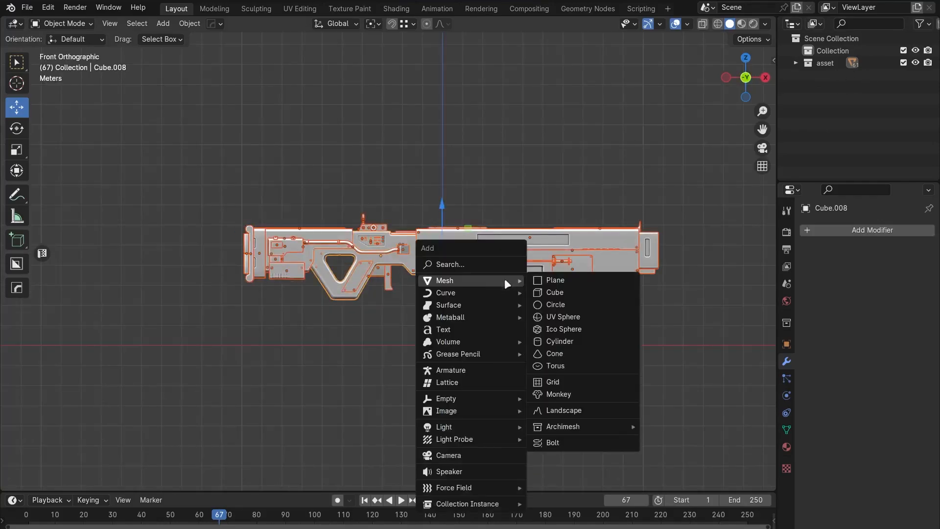
pyautogui.moveTo(455, 354)
pyautogui.click(558, 357)
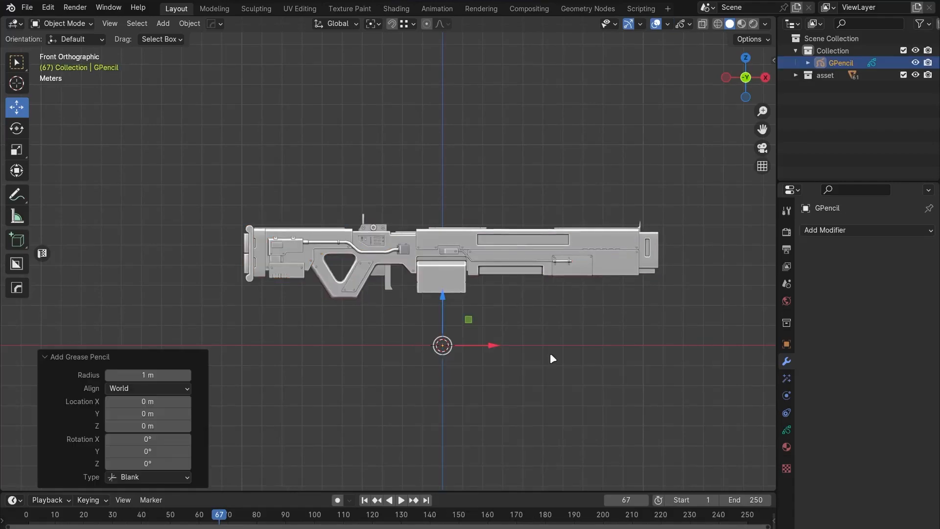
# Add a Line Art modifier to the Grease Pencil object with source collection asset, layer GP_Layer and material Black.
pyautogui.click(851, 229)
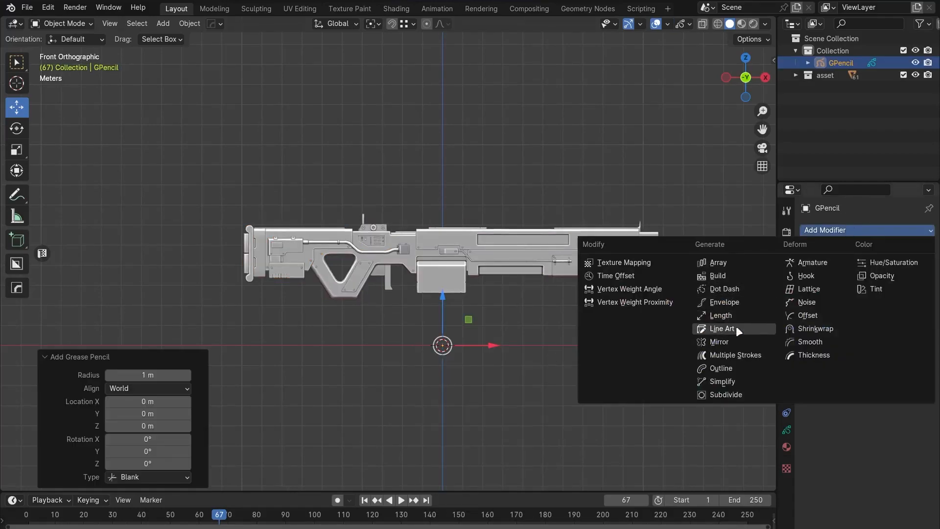
pyautogui.click(678, 330)
pyautogui.click(863, 284)
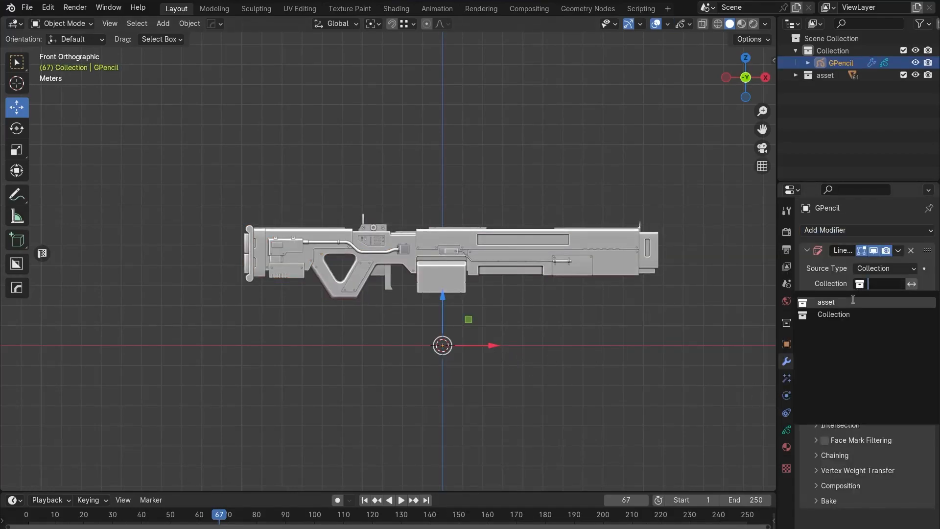
pyautogui.click(831, 302)
pyautogui.click(877, 301)
pyautogui.click(833, 321)
pyautogui.click(886, 317)
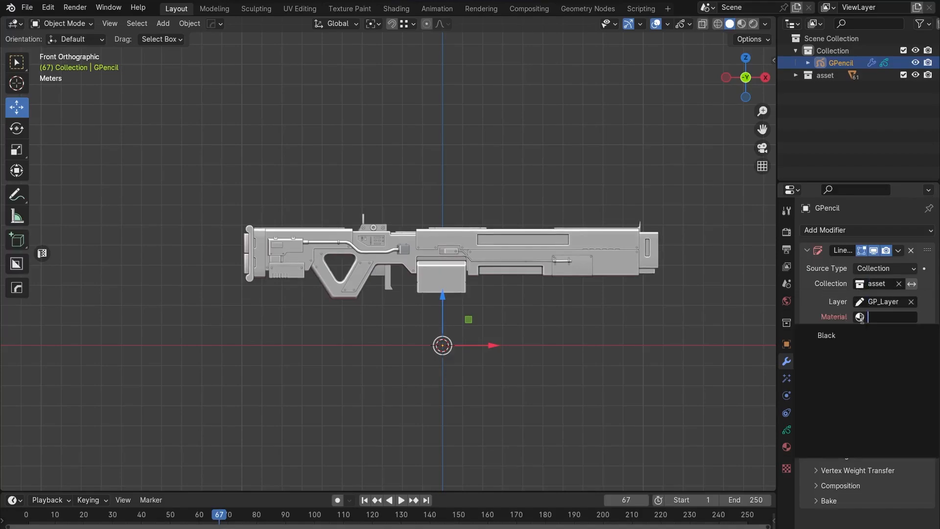
pyautogui.click(823, 335)
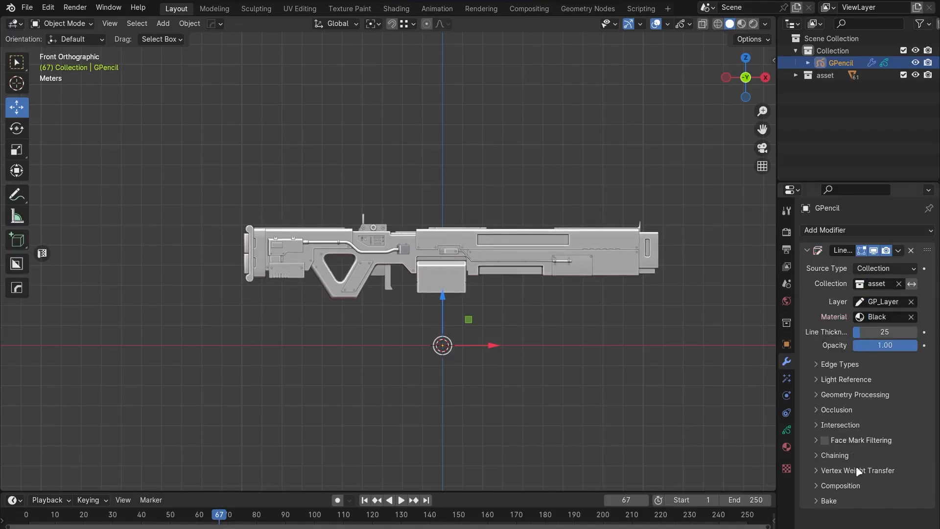
# Set the Line Art modifier's line thickness to 30.
pyautogui.click(897, 337)
pyautogui.write('30')
pyautogui.press('Return')
pyautogui.click(594, 343)
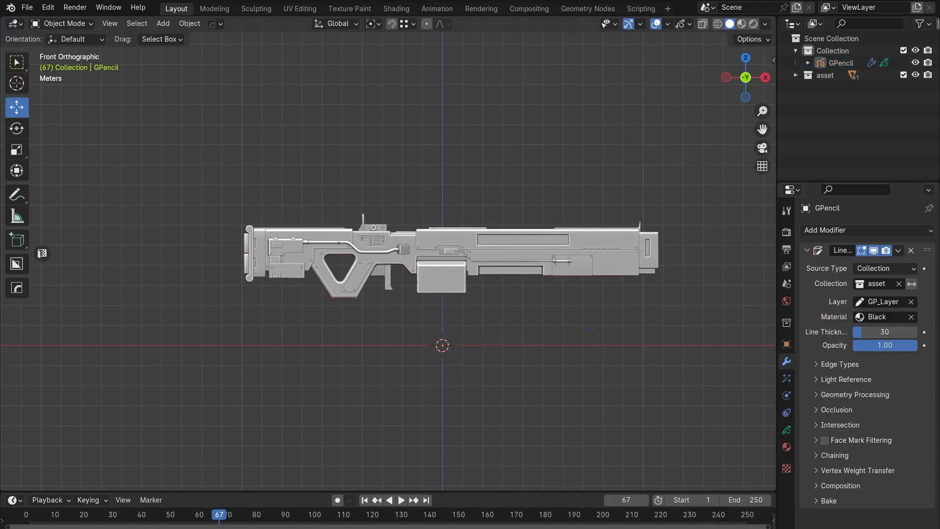
# Add a camera at the world origin.
pyautogui.moveTo(536, 316); pyautogui.dragTo(501, 304, button='middle')
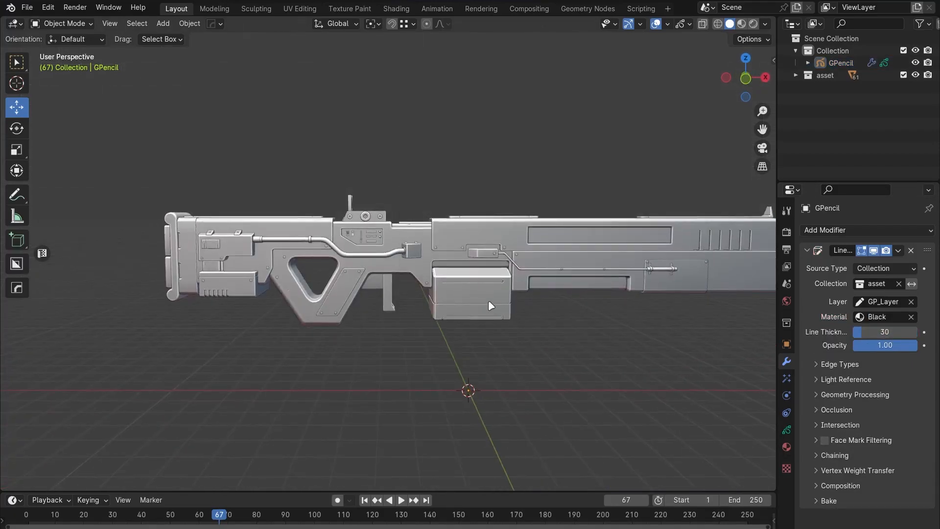
pyautogui.hotkey('shift', 'a')
pyautogui.click(451, 403)
pyautogui.scroll(-3, 529, 387)
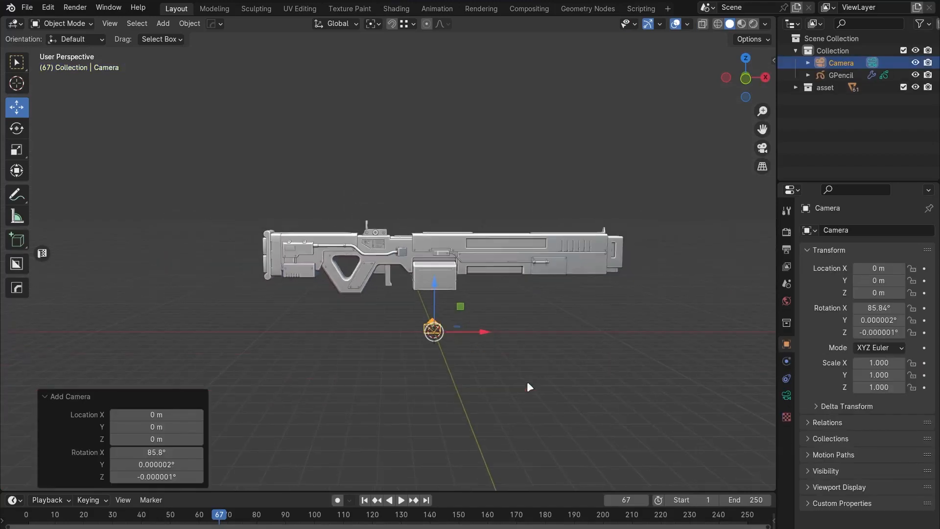
# Lock the camera to the view and look through it.
pyautogui.press('n')
pyautogui.click(769, 117)
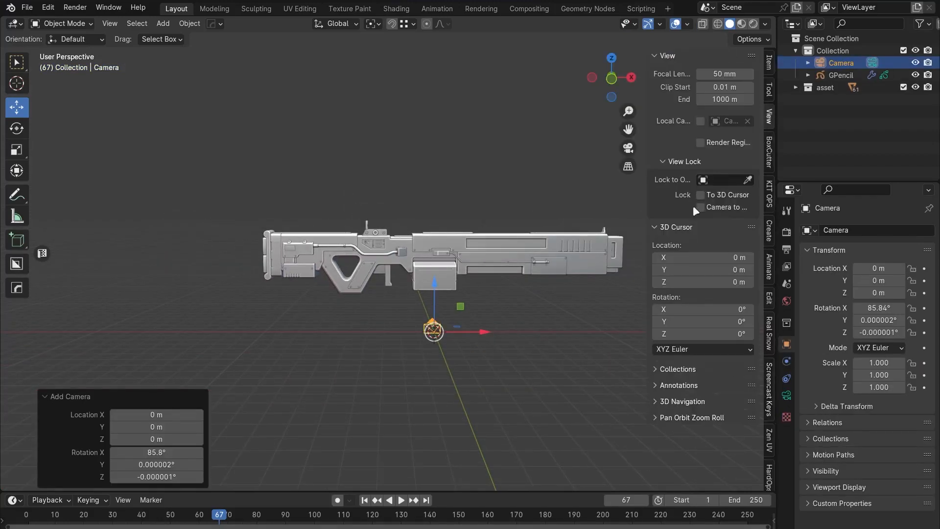
pyautogui.click(721, 206)
pyautogui.scroll(4, 549, 298)
pyautogui.press('KP_0')
# Frame the whole rifle from the side in the camera and hide the Grease Pencil object.
pyautogui.scroll(-13, 388, 259)
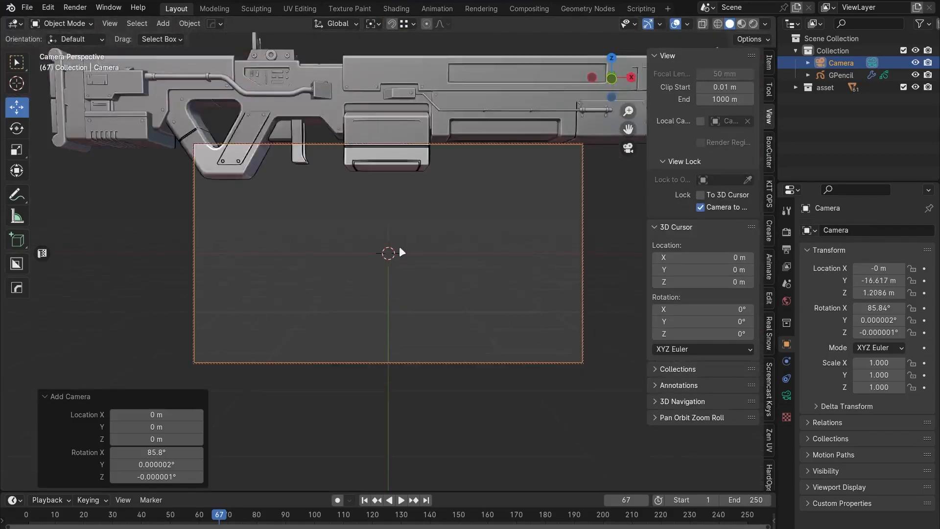
pyautogui.keyDown('shift'); pyautogui.moveTo(399, 246); pyautogui.dragTo(405, 289, button='middle'); pyautogui.keyUp('shift')
pyautogui.scroll(-3, 405, 289)
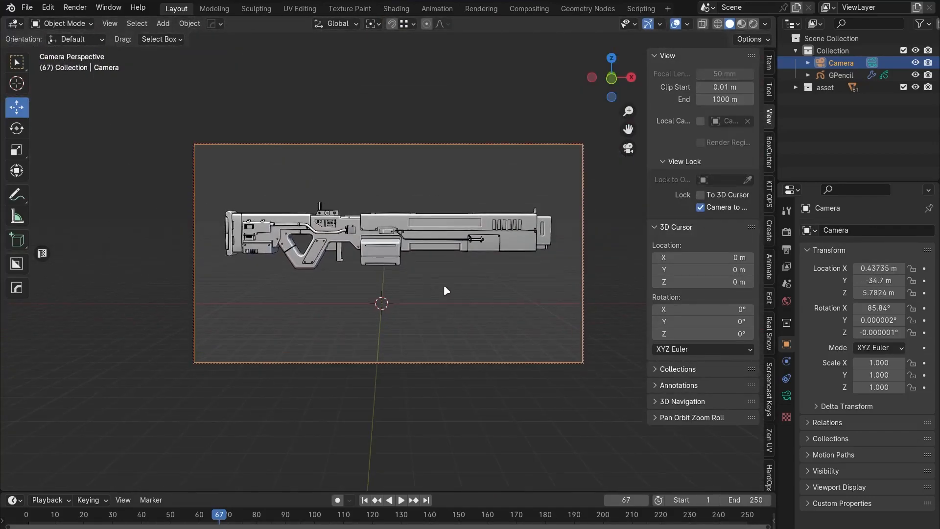
pyautogui.scroll(3, 454, 247)
pyautogui.press('n')
pyautogui.scroll(-2, 615, 305)
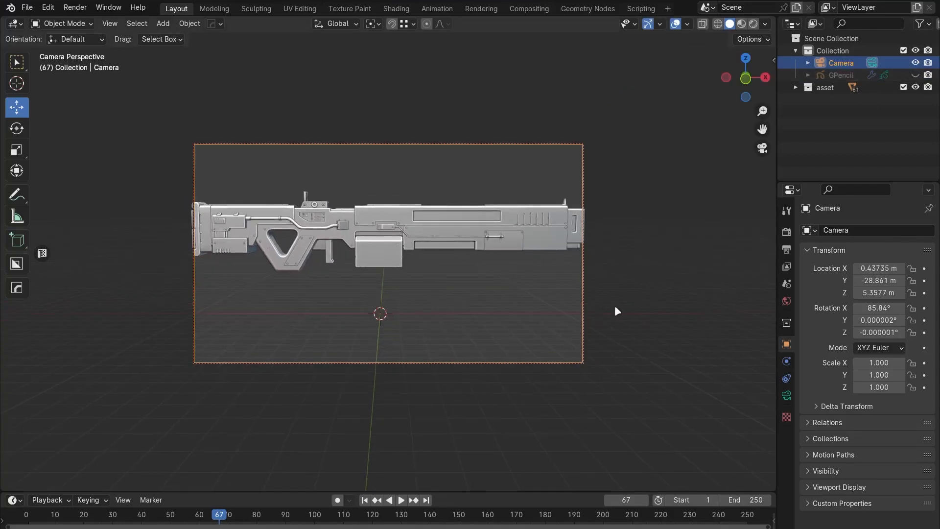
# Orbit the camera to a three-quarter view from the stock end, about -40° around Z, with the whole rifle in frame.
pyautogui.moveTo(640, 317)
pyautogui.mouseDown(button='middle')
pyautogui.moveTo(611, 309)
pyautogui.moveTo(643, 303)
pyautogui.mouseUp(button='middle')
pyautogui.scroll(1, 554, 284)
pyautogui.keyDown('shift'); pyautogui.moveTo(539, 273); pyautogui.dragTo(510, 283, button='middle'); pyautogui.keyUp('shift')
pyautogui.scroll(-2, 560, 297)
pyautogui.scroll(1, 522, 291)
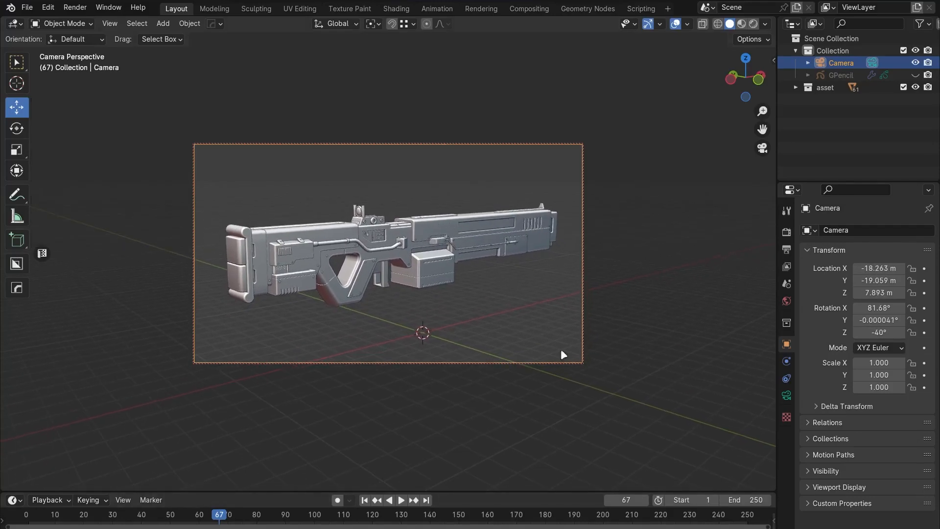
# Unlock the camera from the view, return to the camera view and unhide the Grease Pencil object.
pyautogui.click(681, 263)
pyautogui.press('n')
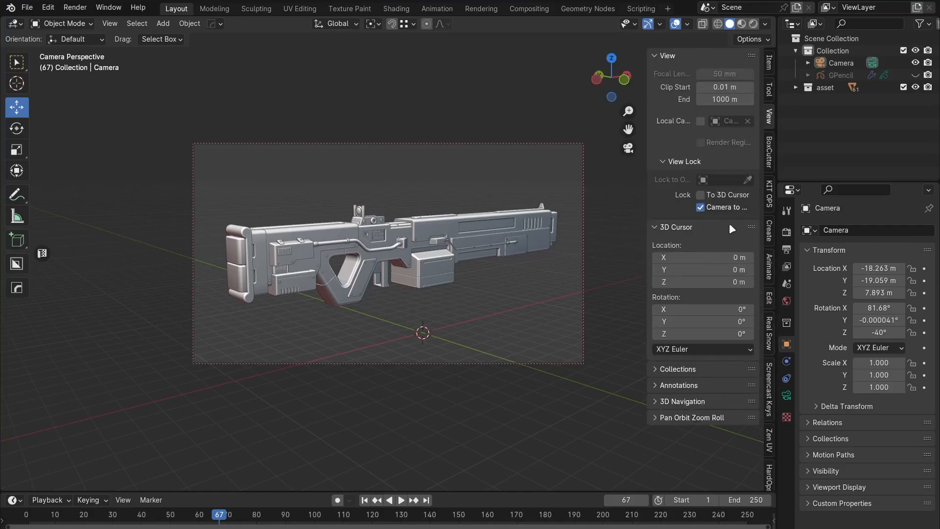
pyautogui.moveTo(598, 240); pyautogui.dragTo(436, 263, button='middle')
pyautogui.press('KP_0')
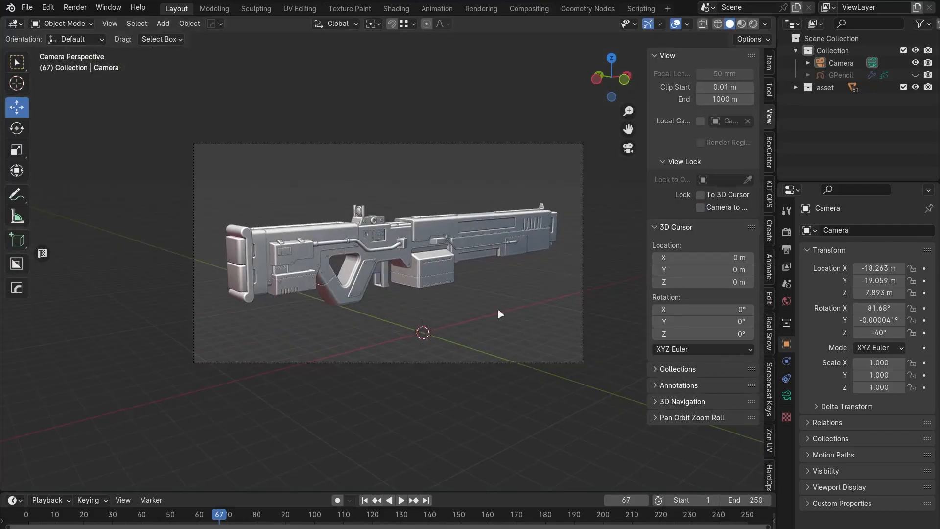
pyautogui.press('n')
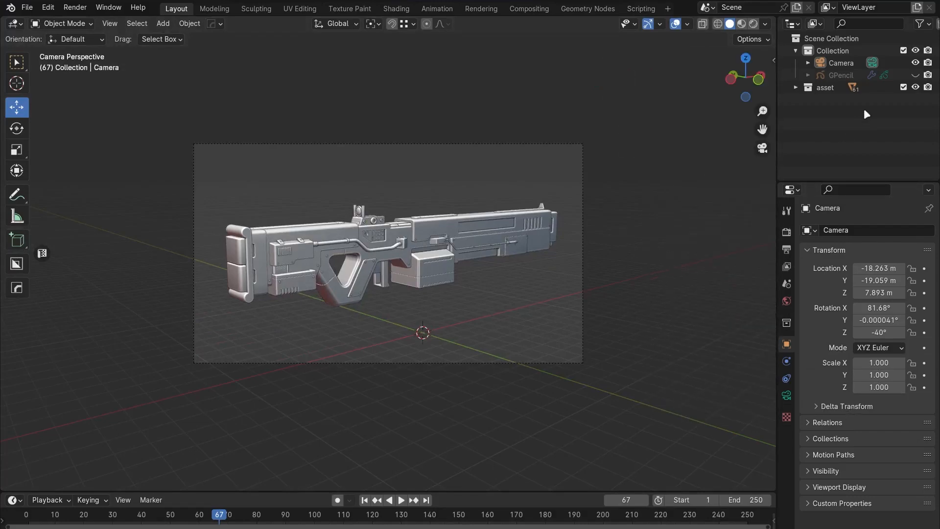
pyautogui.click(915, 75)
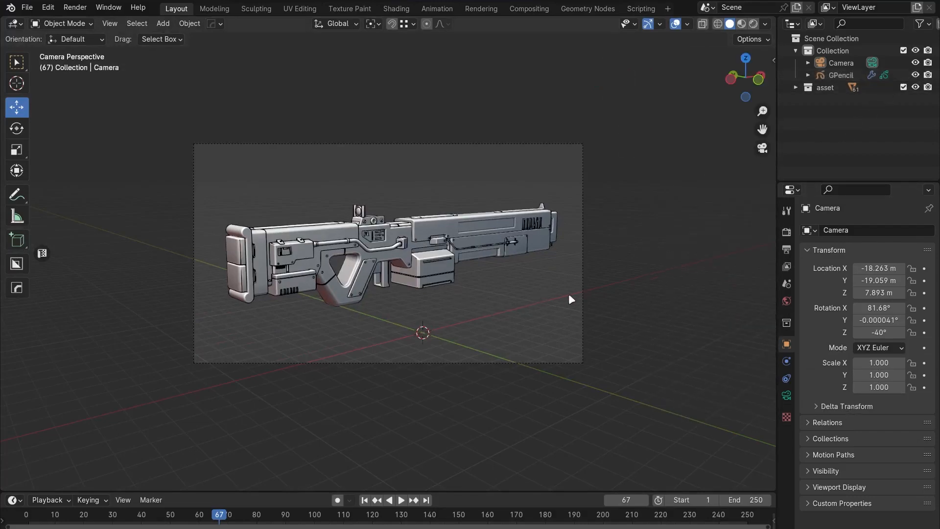
pyautogui.scroll(2, 569, 295)
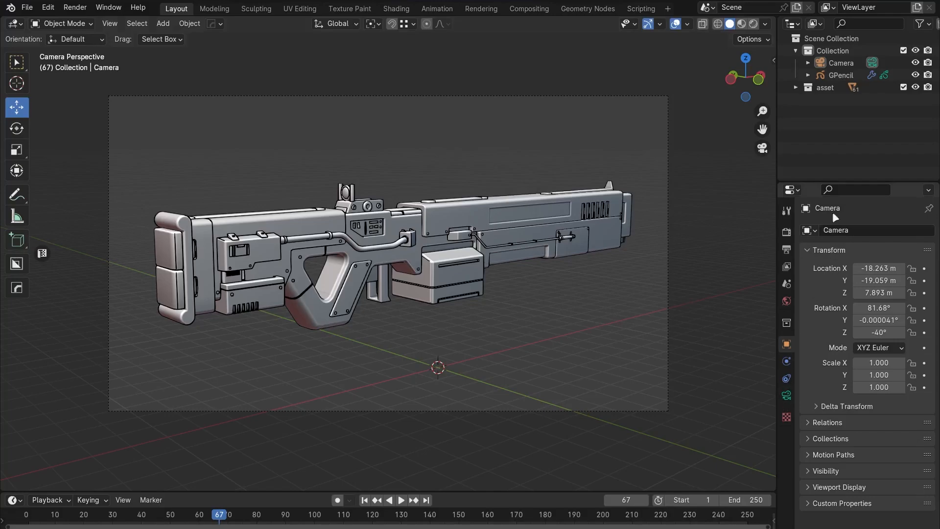
# Select the Grease Pencil object and set the scene's render engine to Cycles.
pyautogui.click(837, 75)
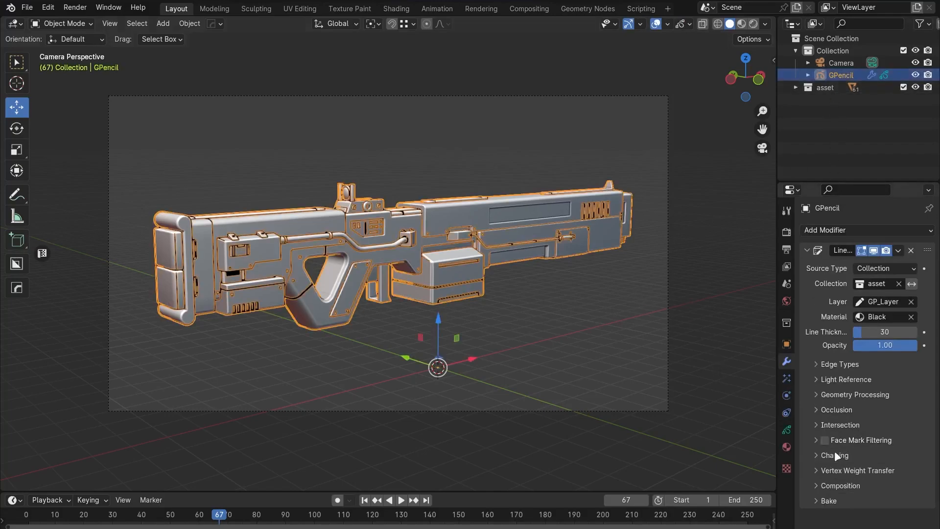
pyautogui.click(786, 248)
pyautogui.click(787, 232)
pyautogui.click(894, 229)
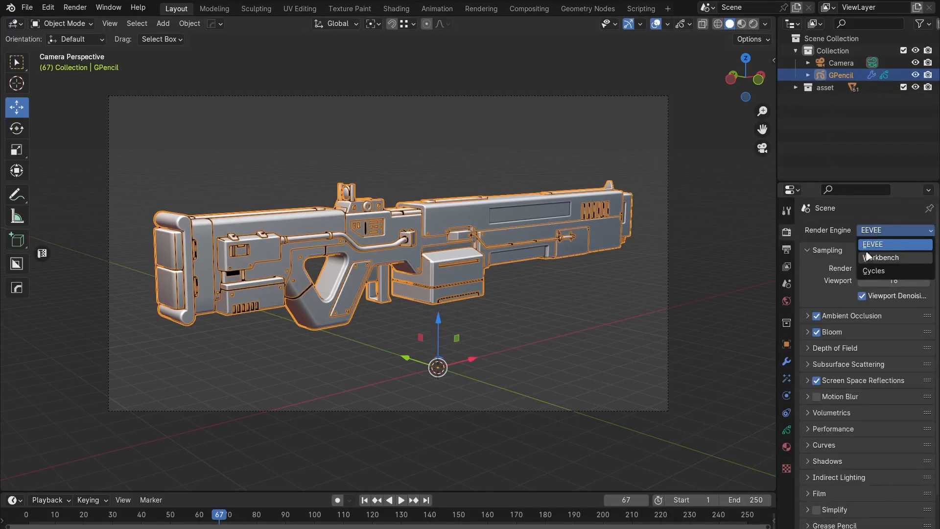
pyautogui.click(874, 271)
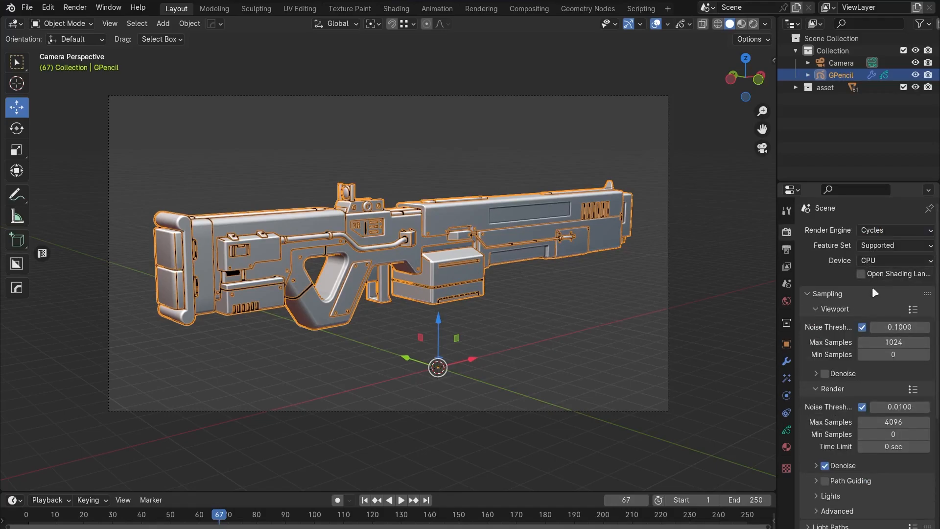
# Set the Cycles render noise threshold to 0.8 and the maximum render samples to 100.
pyautogui.click(902, 407)
pyautogui.write('0.')
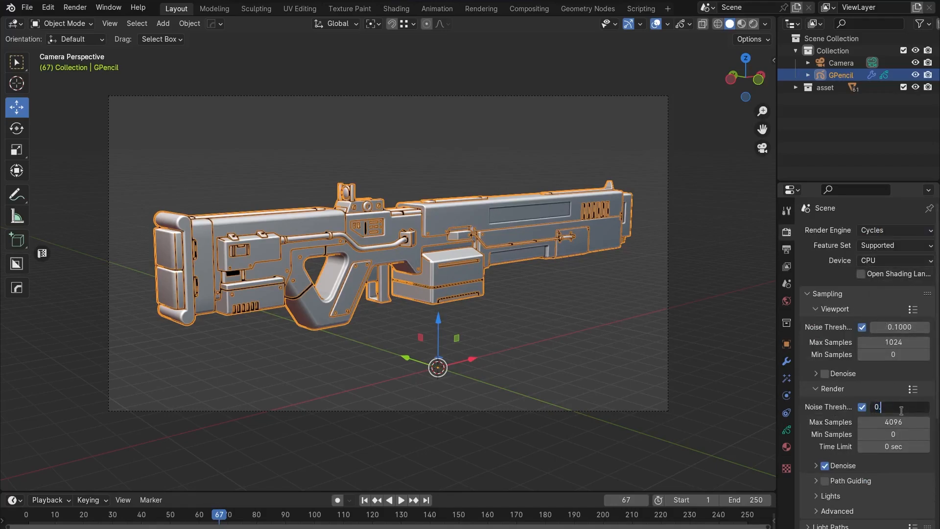
pyautogui.write('8000')
pyautogui.click(884, 422)
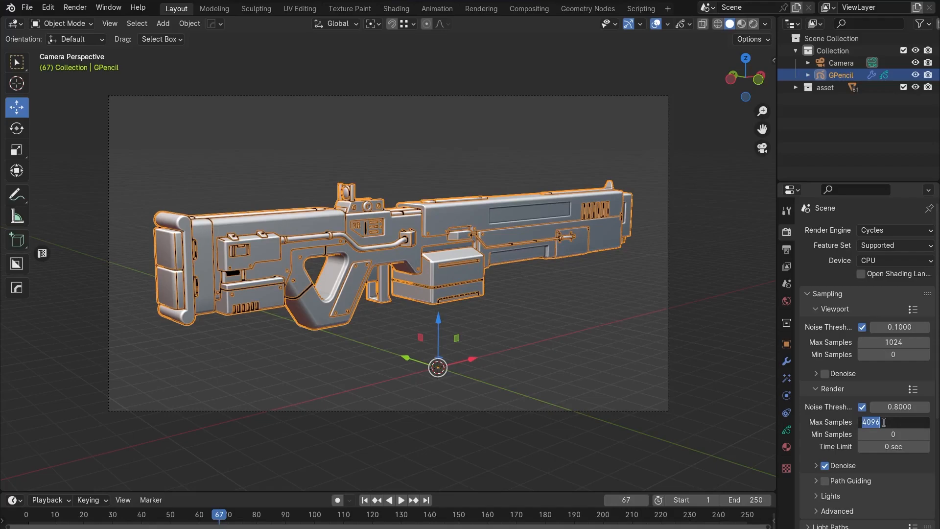
pyautogui.write('100')
pyautogui.press('Return')
pyautogui.scroll(-4, 831, 504)
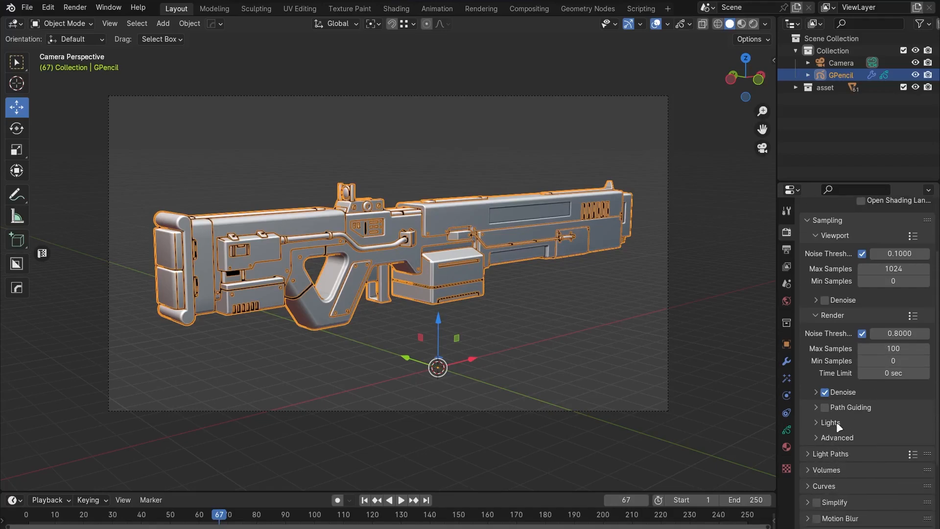
pyautogui.click(837, 422)
pyautogui.hotkey('alt', 'a')
pyautogui.click(786, 446)
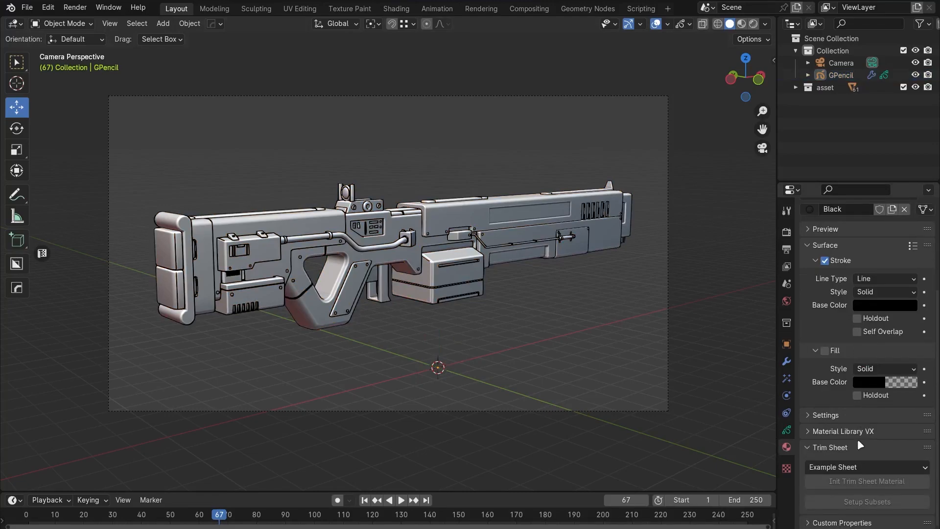
pyautogui.click(787, 430)
pyautogui.click(837, 76)
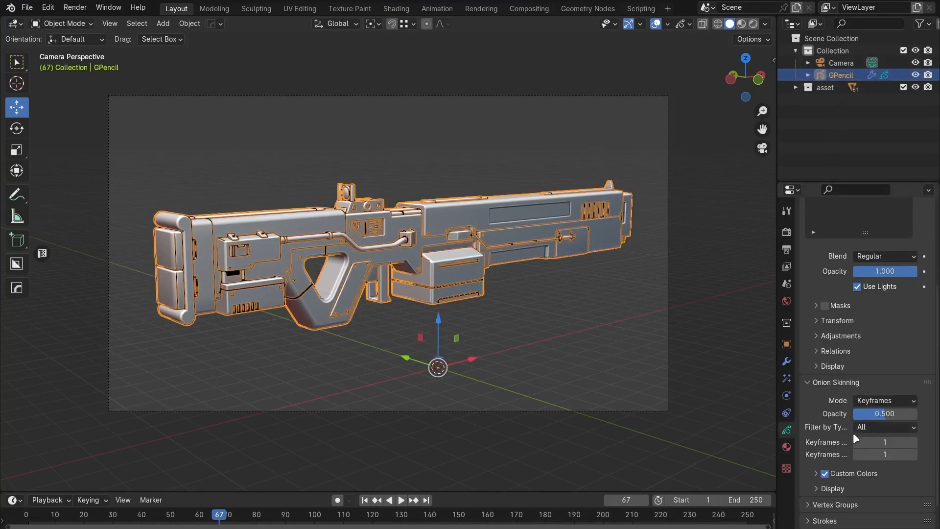
# Set the timeline's end frame to 2.
pyautogui.scroll(-2, 854, 433)
pyautogui.press('Return')
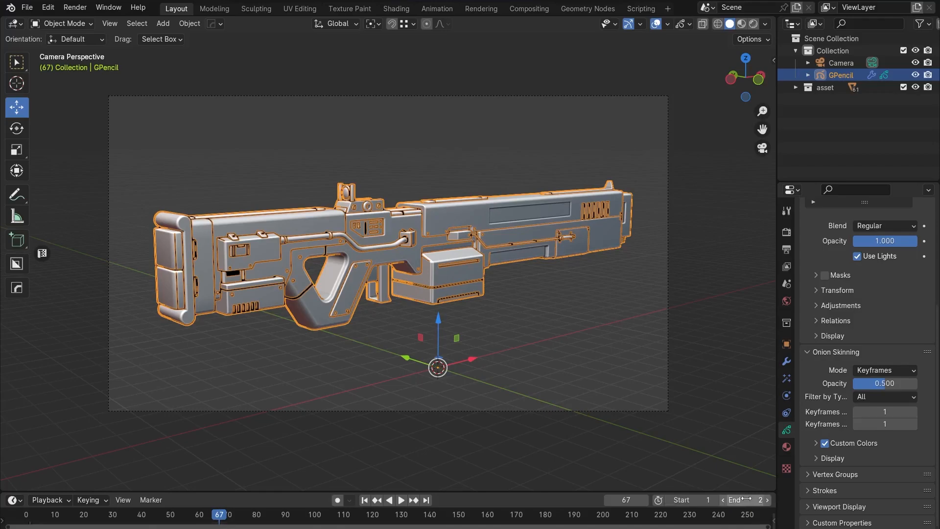
# Bake the line art in the Grease Pencil object's Line Art modifier.
pyautogui.click(787, 363)
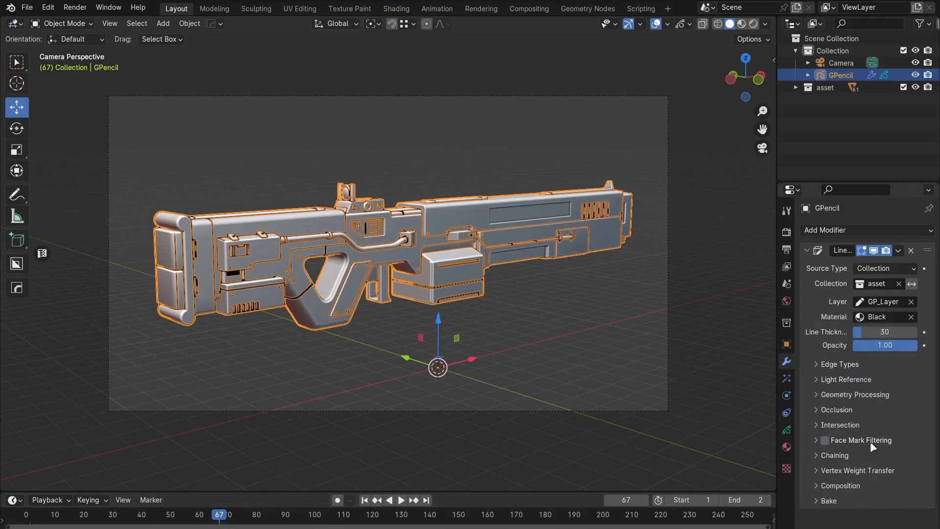
pyautogui.click(847, 508)
pyautogui.click(722, 414)
pyautogui.scroll(-3, 859, 487)
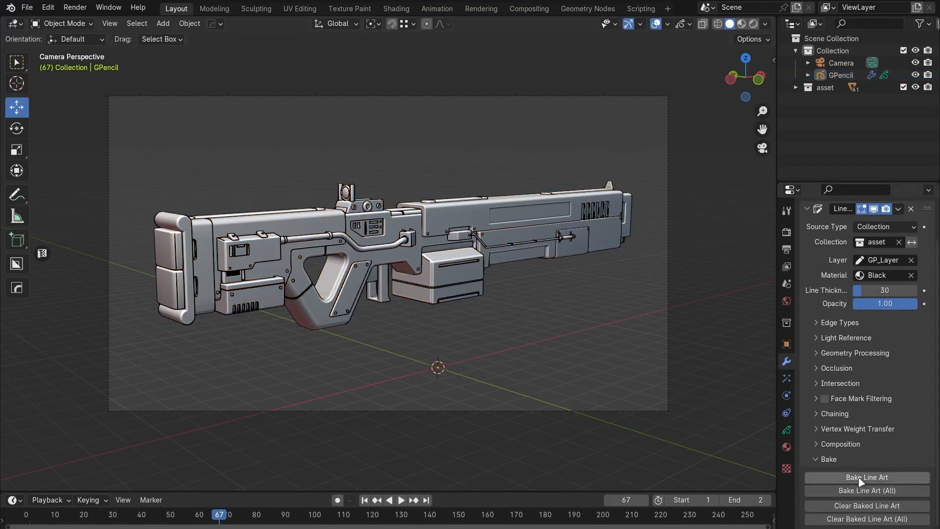
pyautogui.click(859, 477)
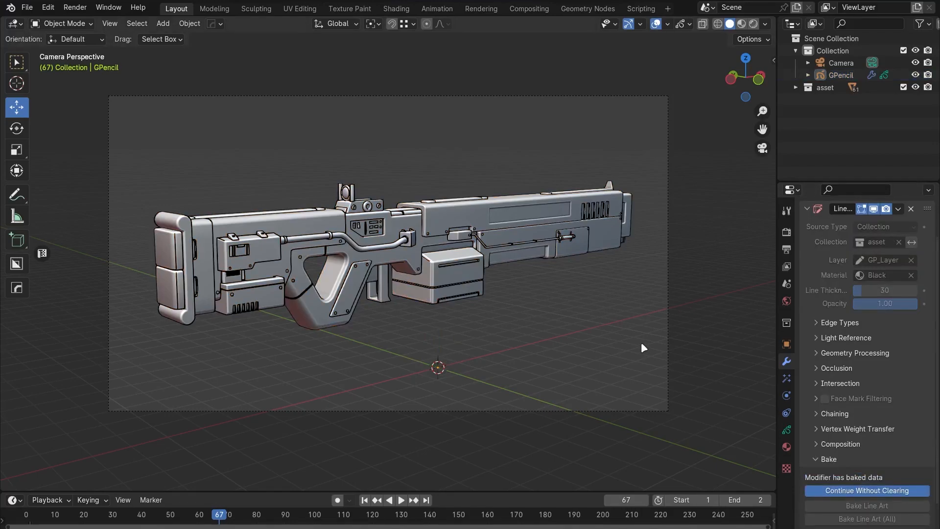
# Go to frame 1 of the timeline and try to bake the line art again there.
pyautogui.hotkey('shift', 'Left')
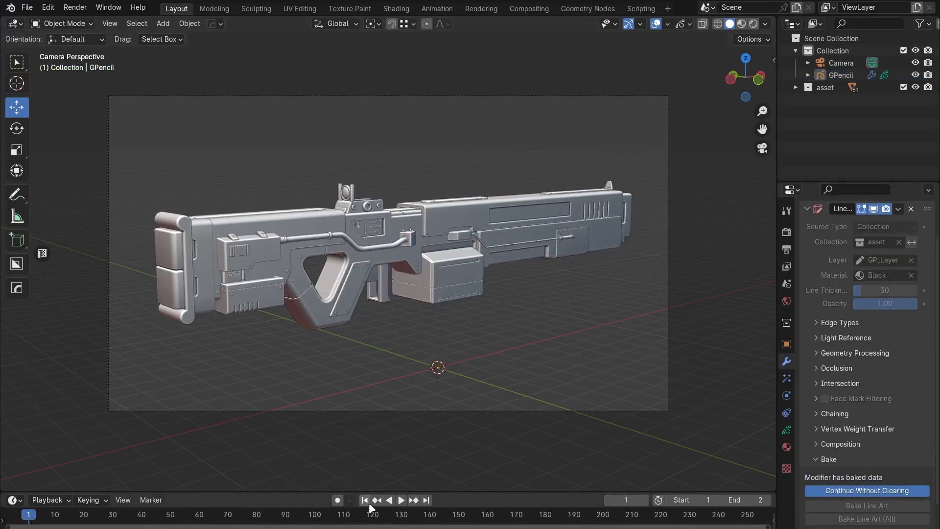
pyautogui.click(839, 492)
pyautogui.click(831, 474)
# Assign an environment texture to the world color using cathedral02.hdr from the Freeskies folder.
pyautogui.click(787, 301)
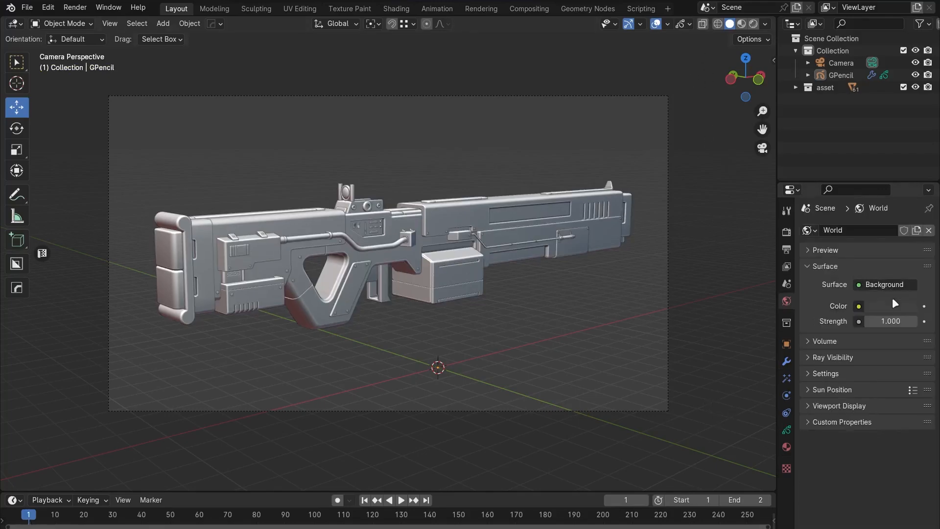
pyautogui.click(859, 307)
pyautogui.click(581, 365)
pyautogui.click(887, 321)
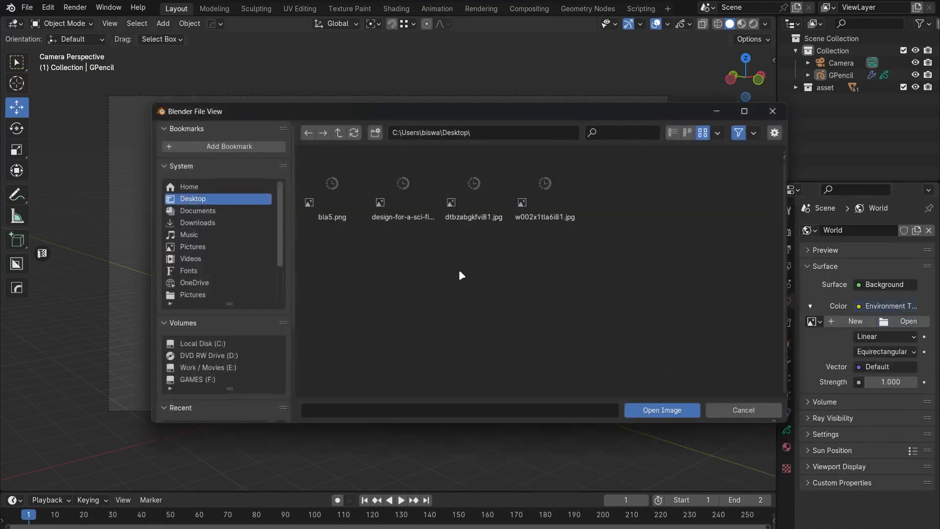
pyautogui.click(208, 368)
pyautogui.click(642, 201)
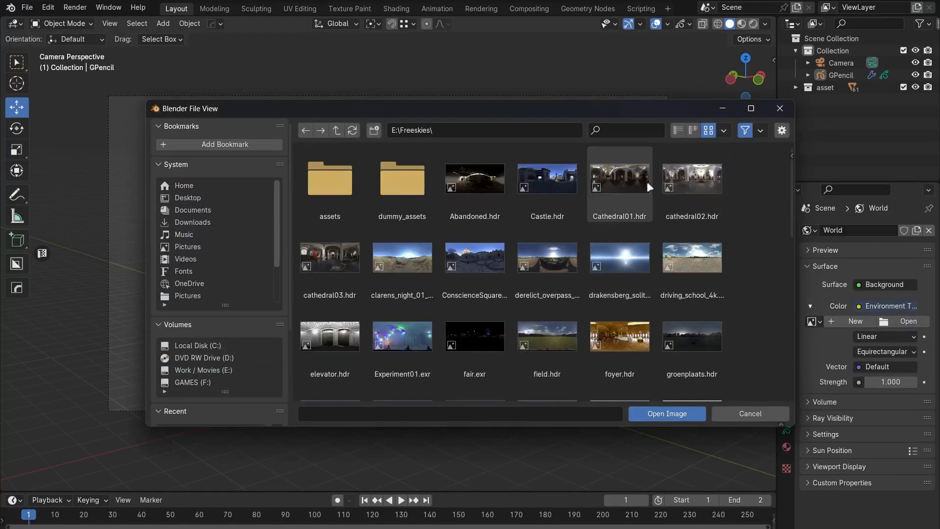
pyautogui.doubleClick(696, 182)
# Make the render film transparent while checking it in the rendered preview, and return to solid shading.
pyautogui.click(753, 24)
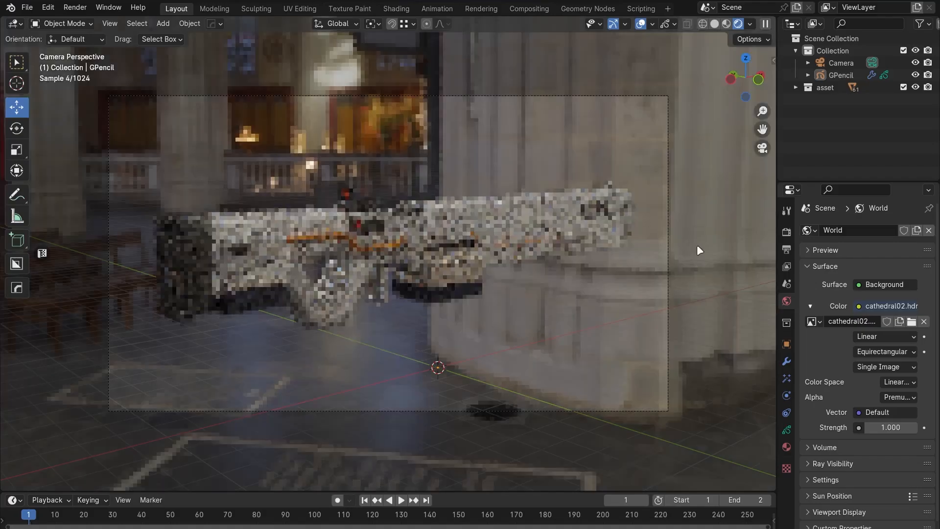
pyautogui.click(786, 232)
pyautogui.scroll(-5, 867, 421)
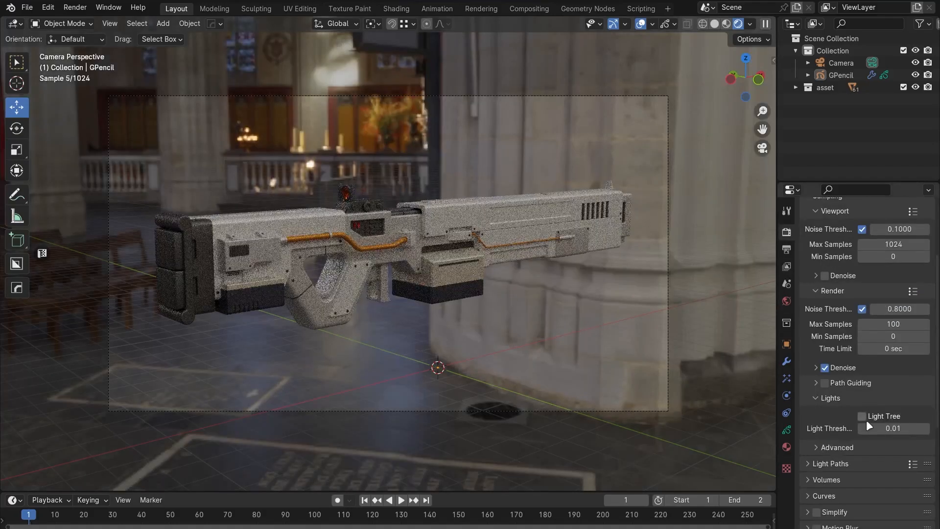
pyautogui.scroll(-3, 865, 420)
pyautogui.scroll(-3, 836, 416)
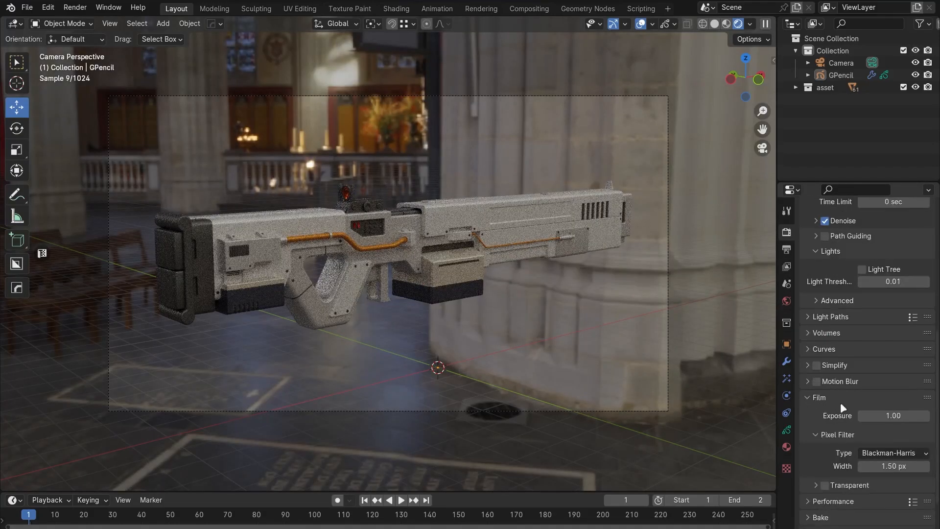
pyautogui.click(826, 485)
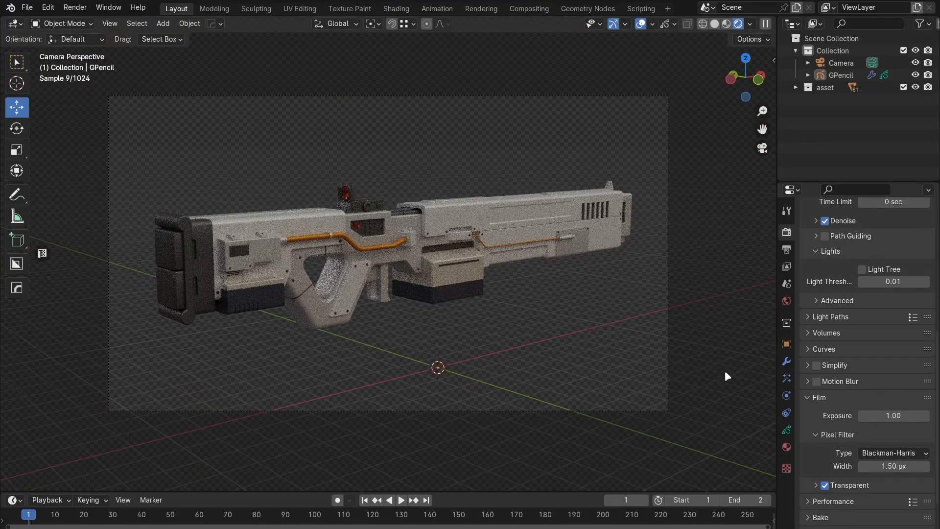
pyautogui.click(714, 23)
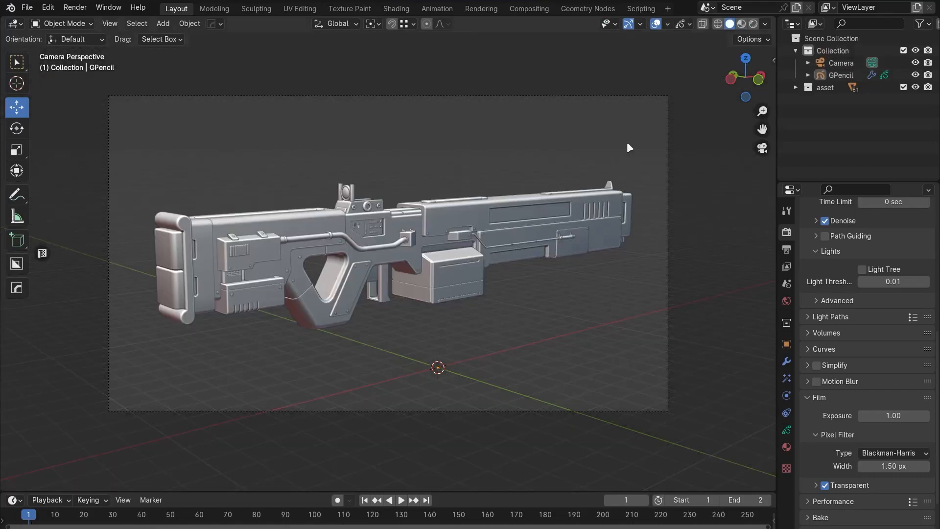
# Review the scene's output settings and enable the Z pass for the view layer.
pyautogui.scroll(10, 862, 294)
pyautogui.click(787, 249)
pyautogui.scroll(-3, 892, 416)
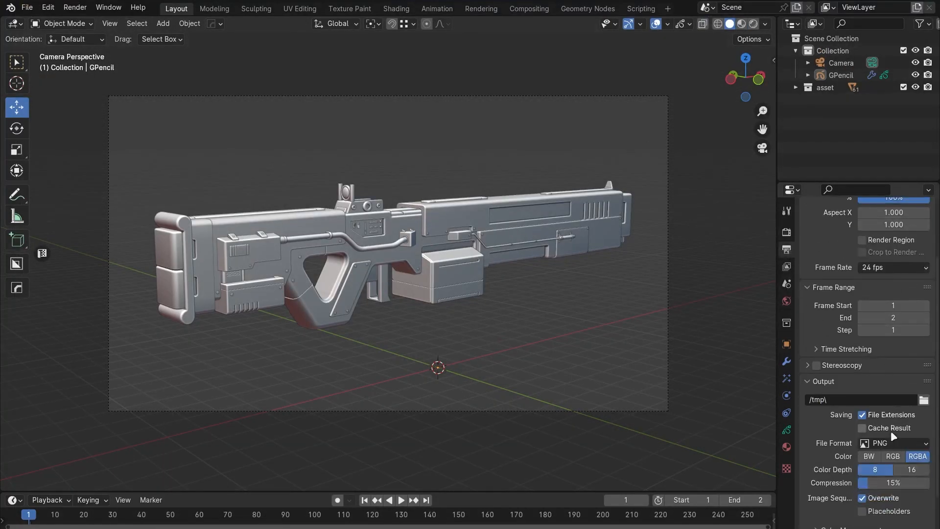
pyautogui.scroll(-2, 891, 465)
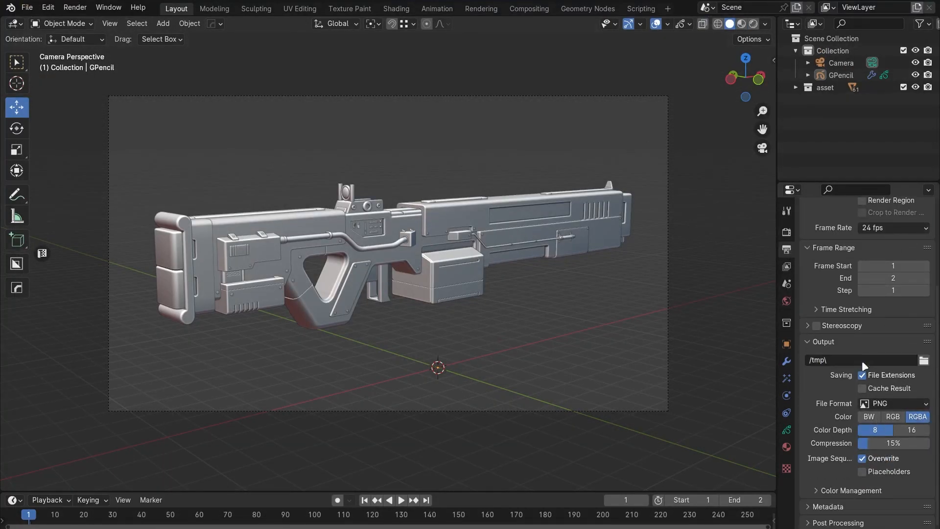
pyautogui.click(787, 267)
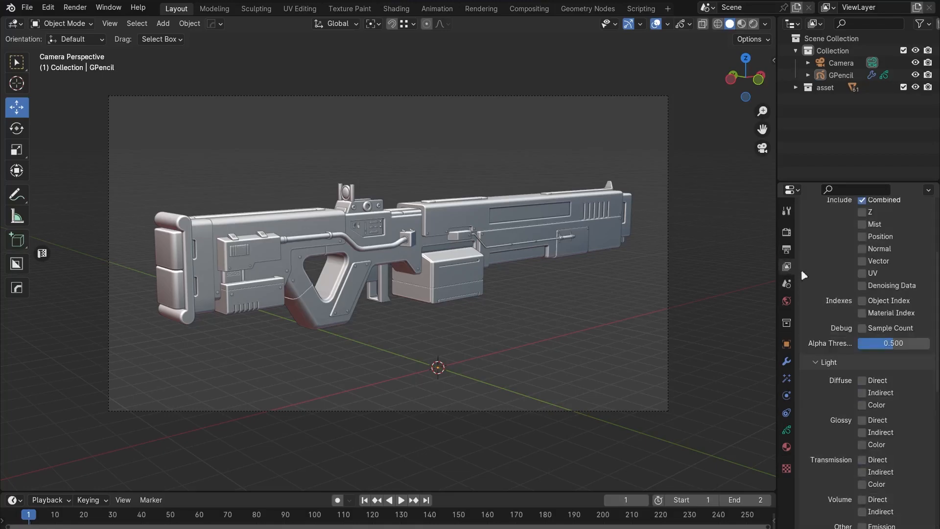
pyautogui.scroll(3, 833, 279)
pyautogui.click(863, 285)
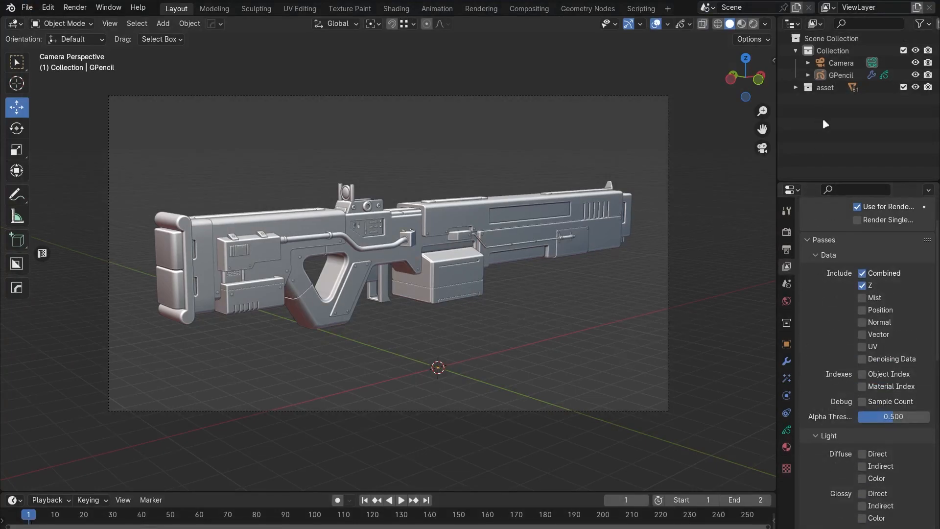
# Select the Grease Pencil object, re-enable its Line Art modifier and bake the line art at frame 1.
pyautogui.click(840, 75)
pyautogui.click(788, 362)
pyautogui.scroll(-2, 845, 471)
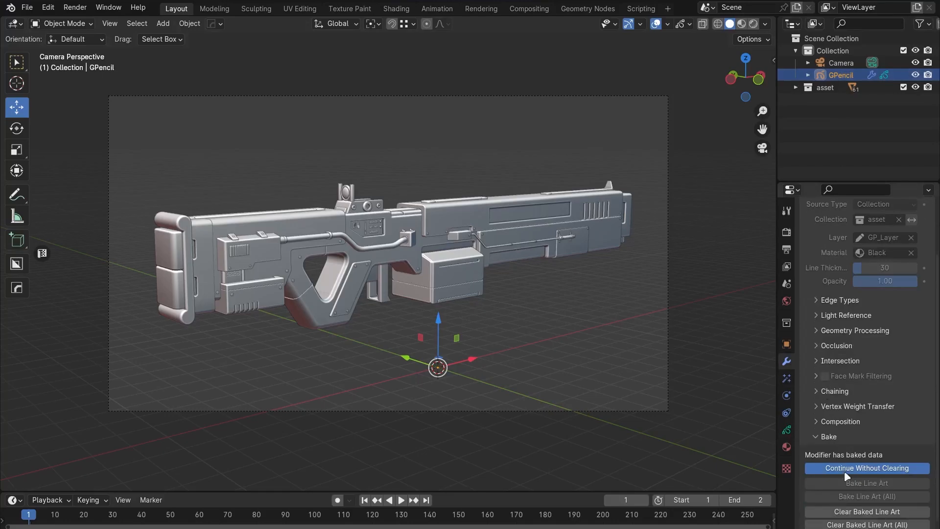
pyautogui.scroll(2, 848, 466)
pyautogui.click(847, 459)
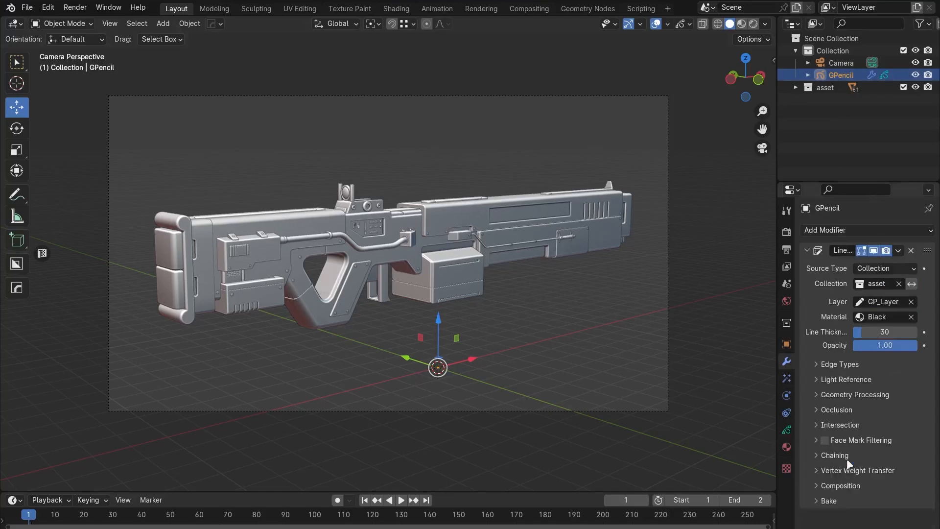
pyautogui.click(834, 500)
pyautogui.click(866, 518)
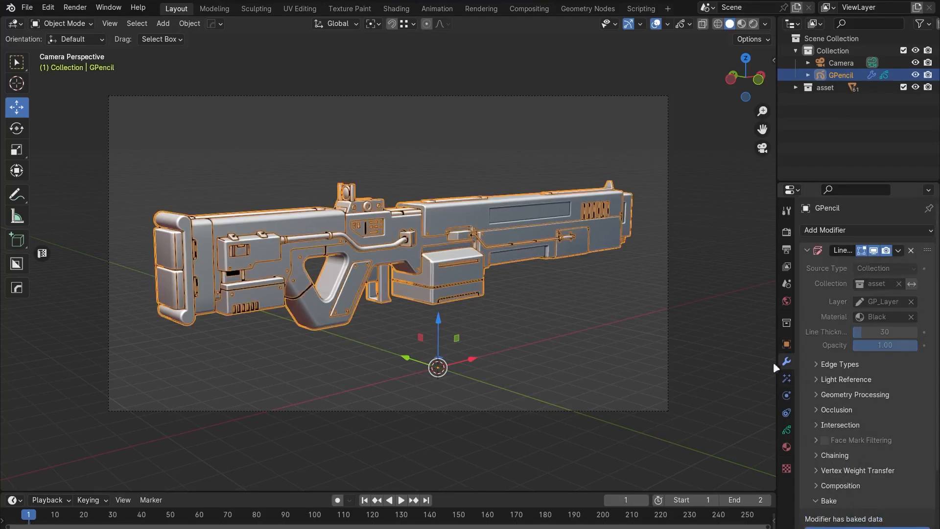
pyautogui.click(730, 340)
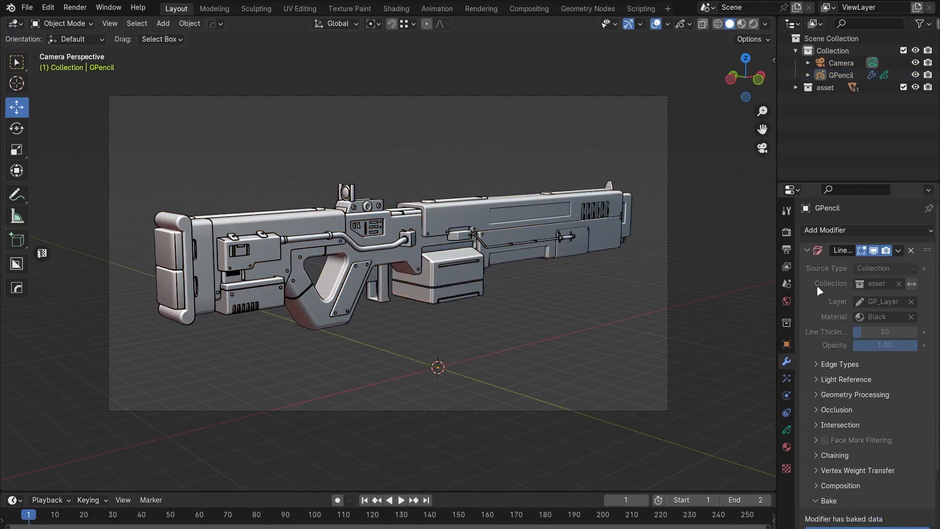
# Render the current frame as an image and examine the outlined rifle up close.
pyautogui.click(75, 7)
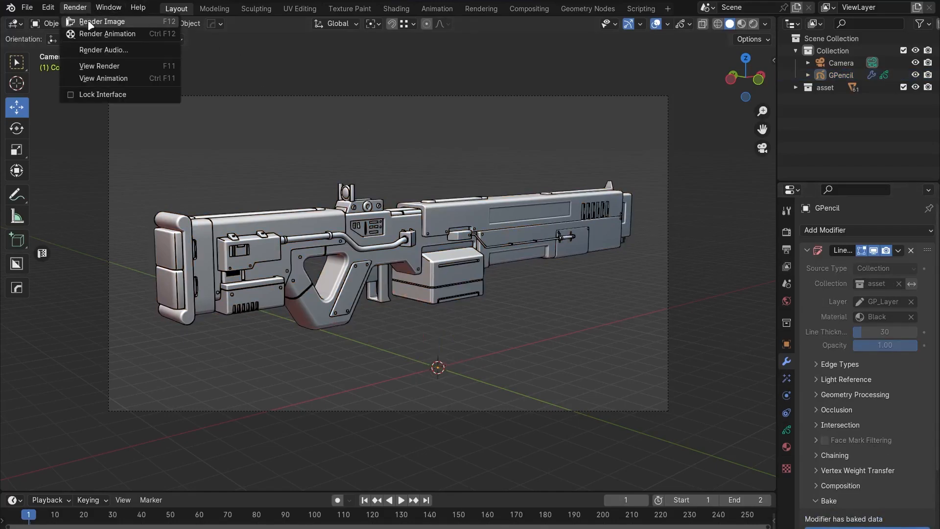
pyautogui.click(91, 21)
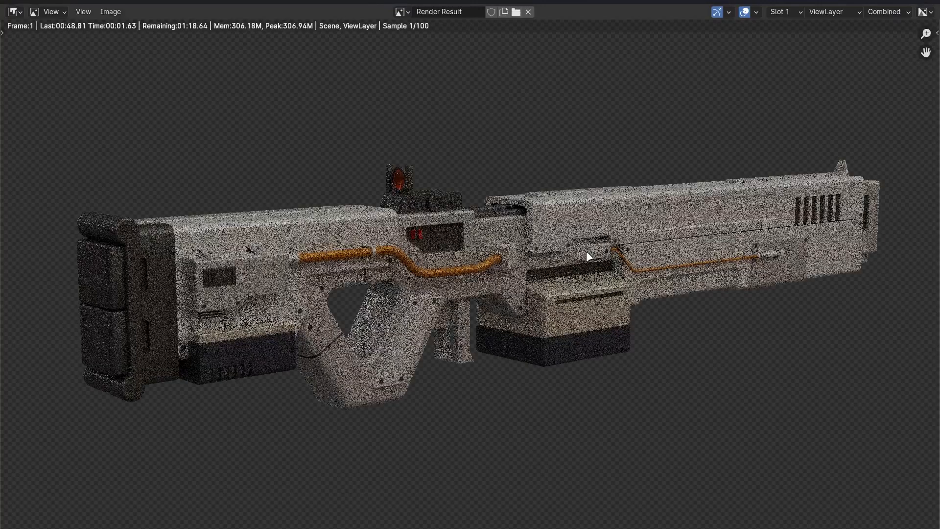
pyautogui.scroll(-1, 587, 251)
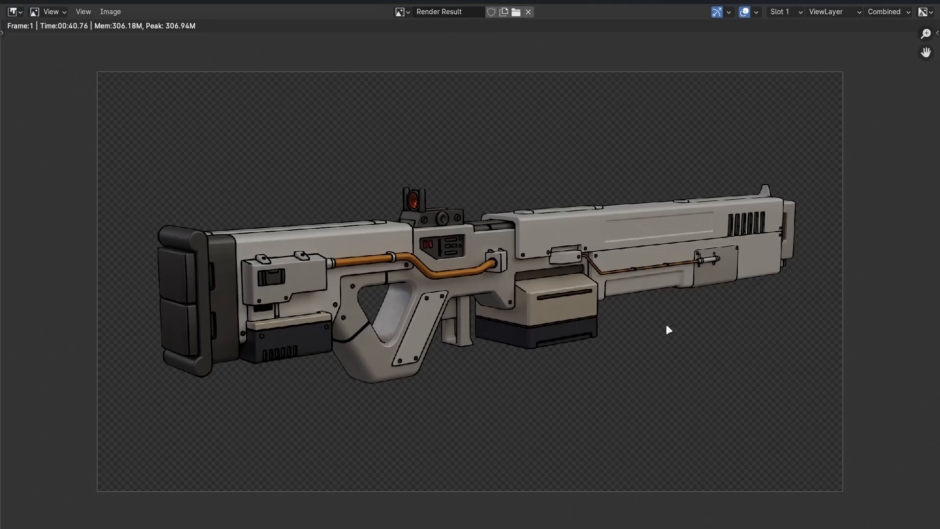
pyautogui.scroll(2, 431, 341)
pyautogui.scroll(-2, 431, 342)
pyautogui.scroll(1, 431, 342)
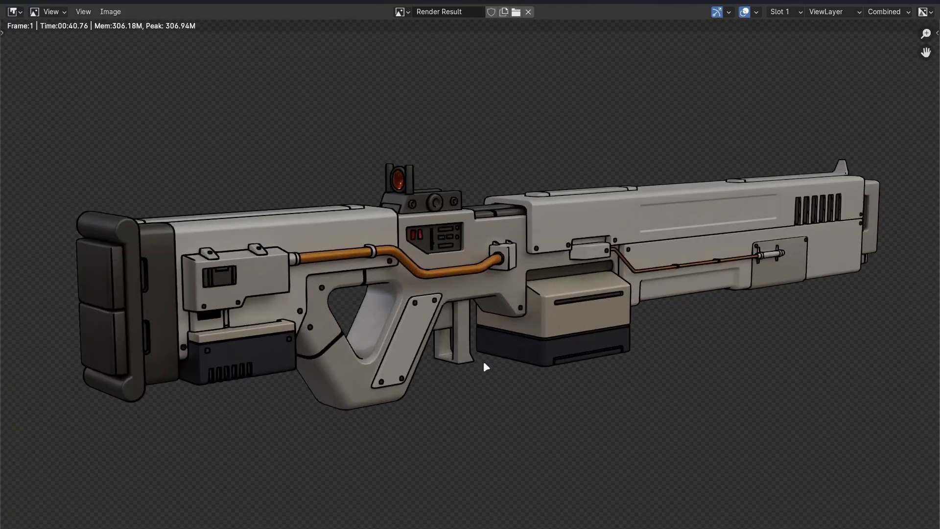